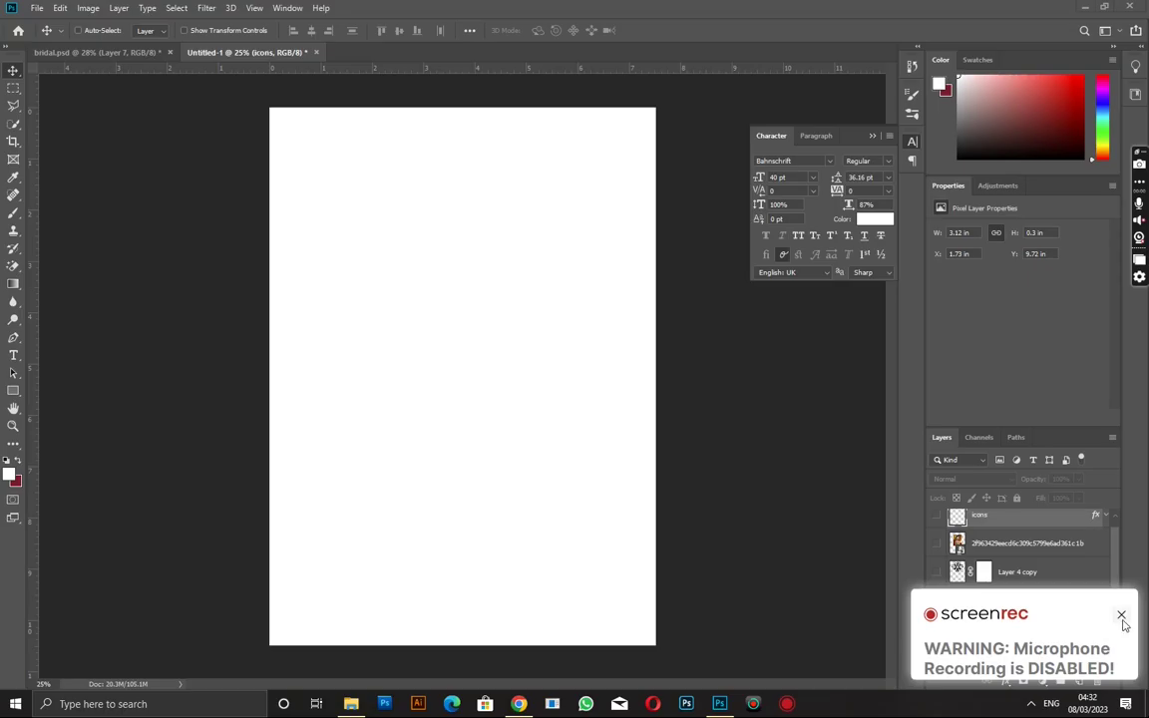
# Step: Create a new A4 print document (210 × 297 mm, 300 ppi) with a white background
pyautogui.click(1121, 616)
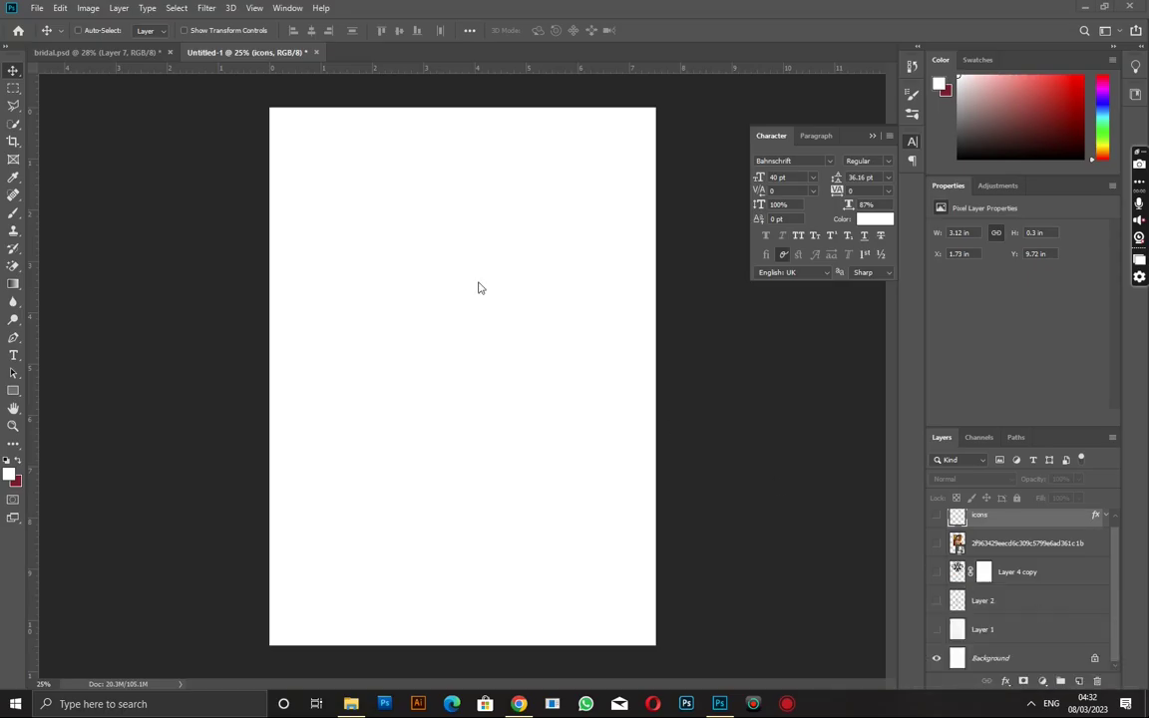
pyautogui.click(37, 10)
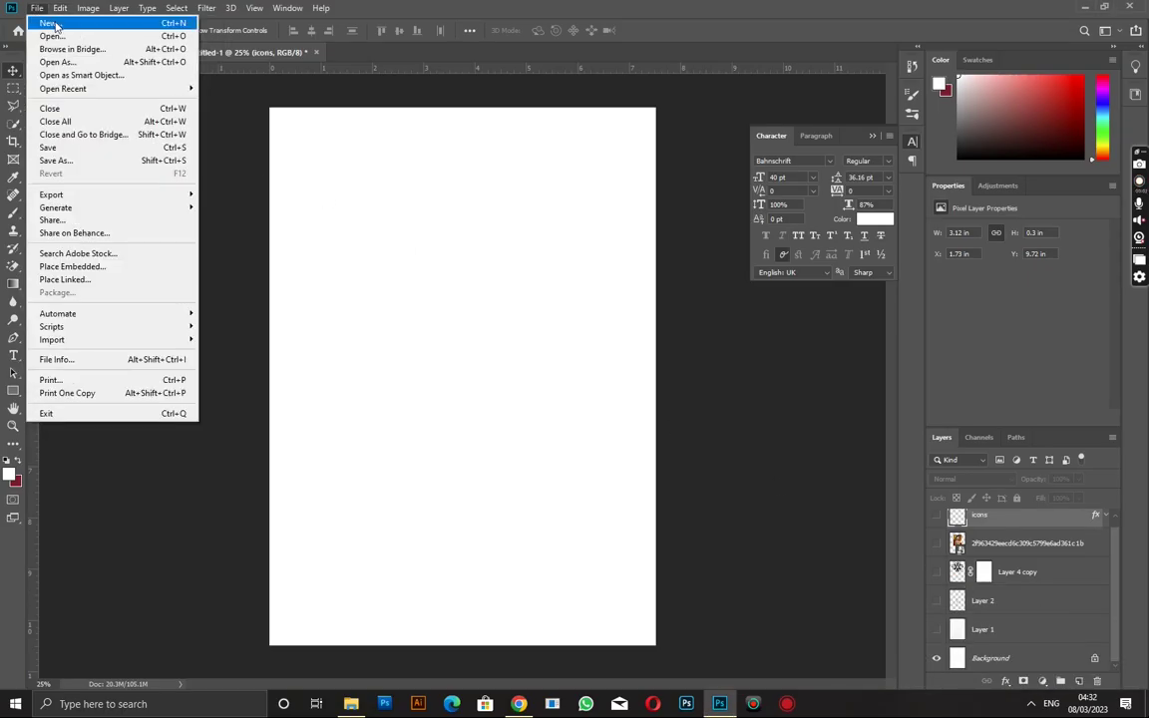
pyautogui.click(52, 23)
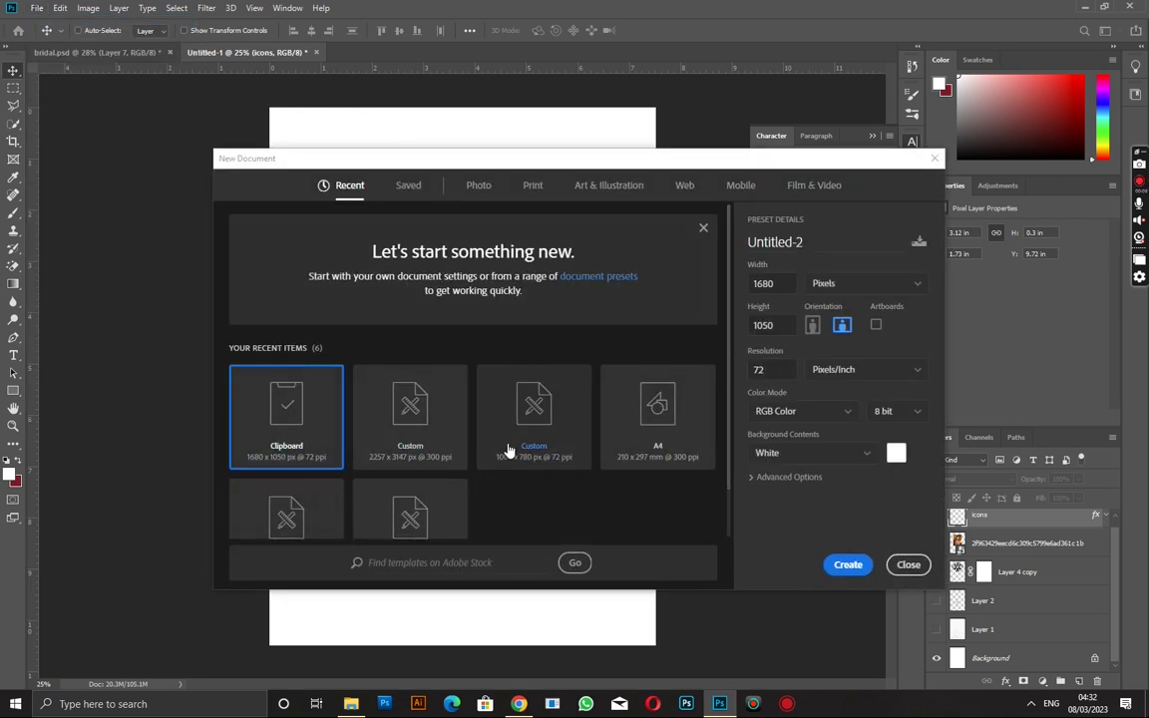
pyautogui.click(533, 185)
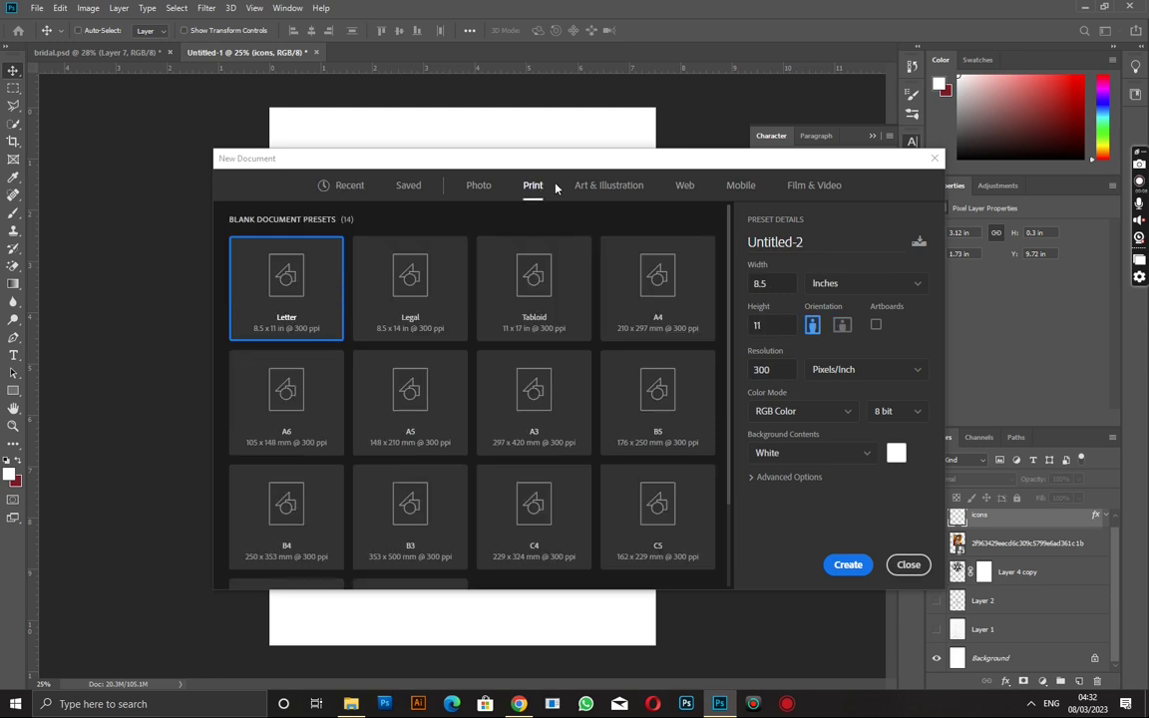
pyautogui.click(675, 321)
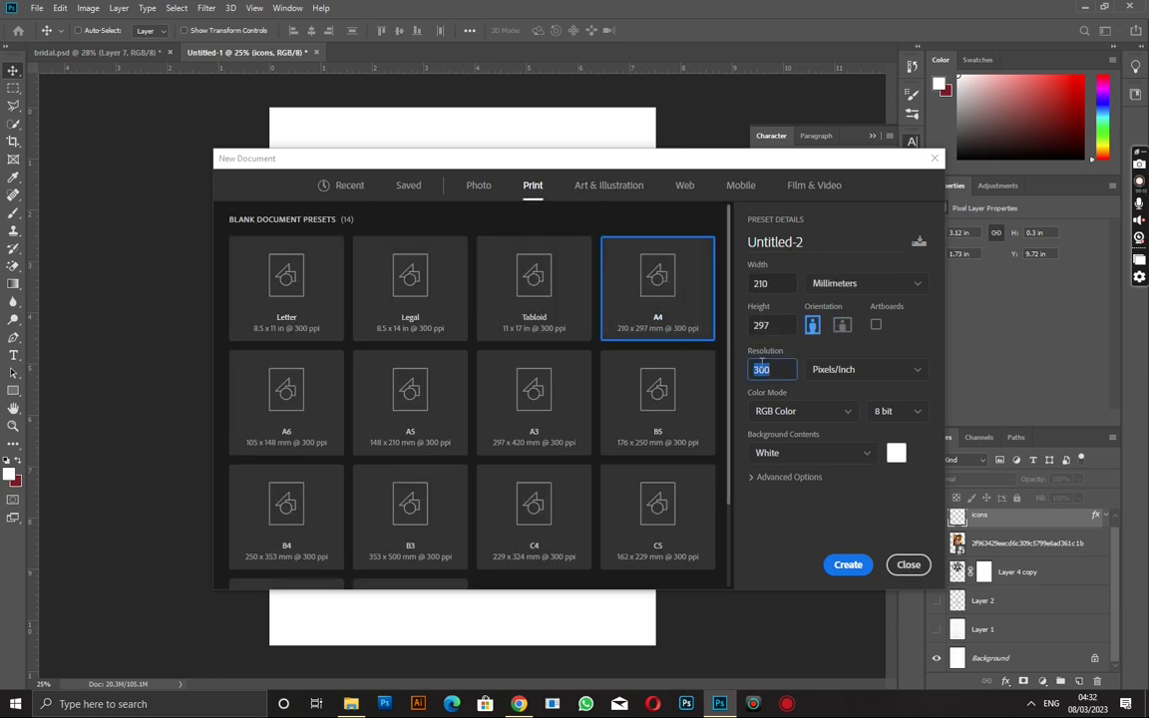
pyautogui.press('Tab')
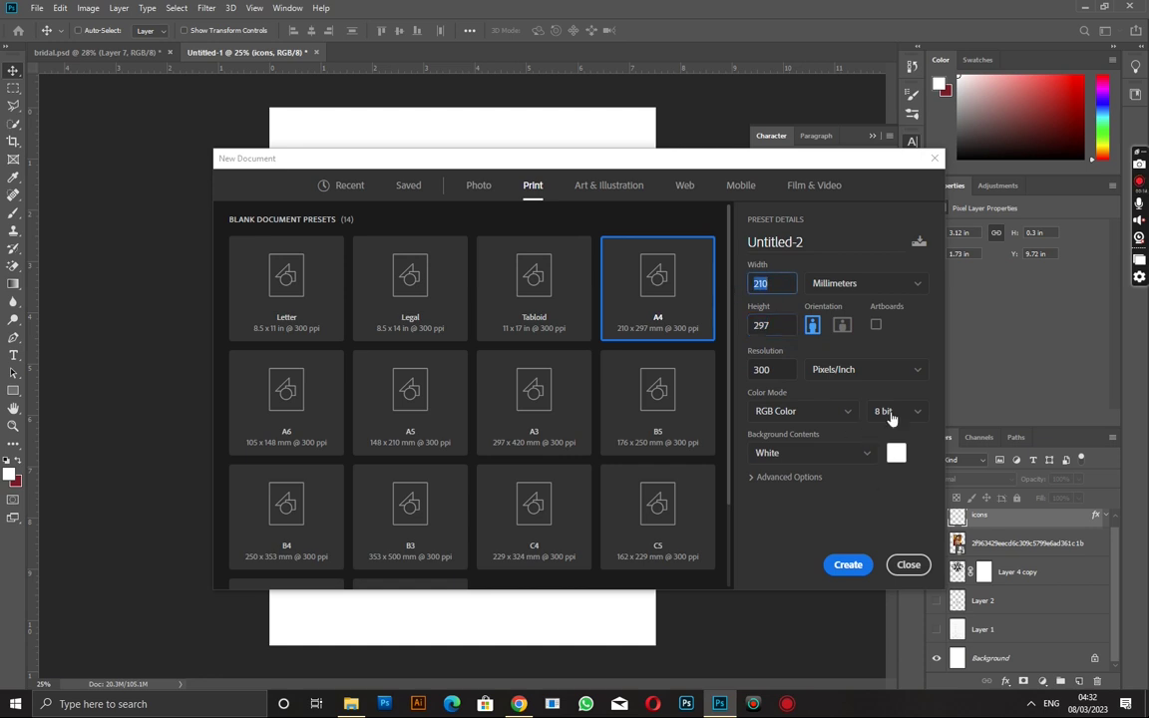
pyautogui.click(848, 565)
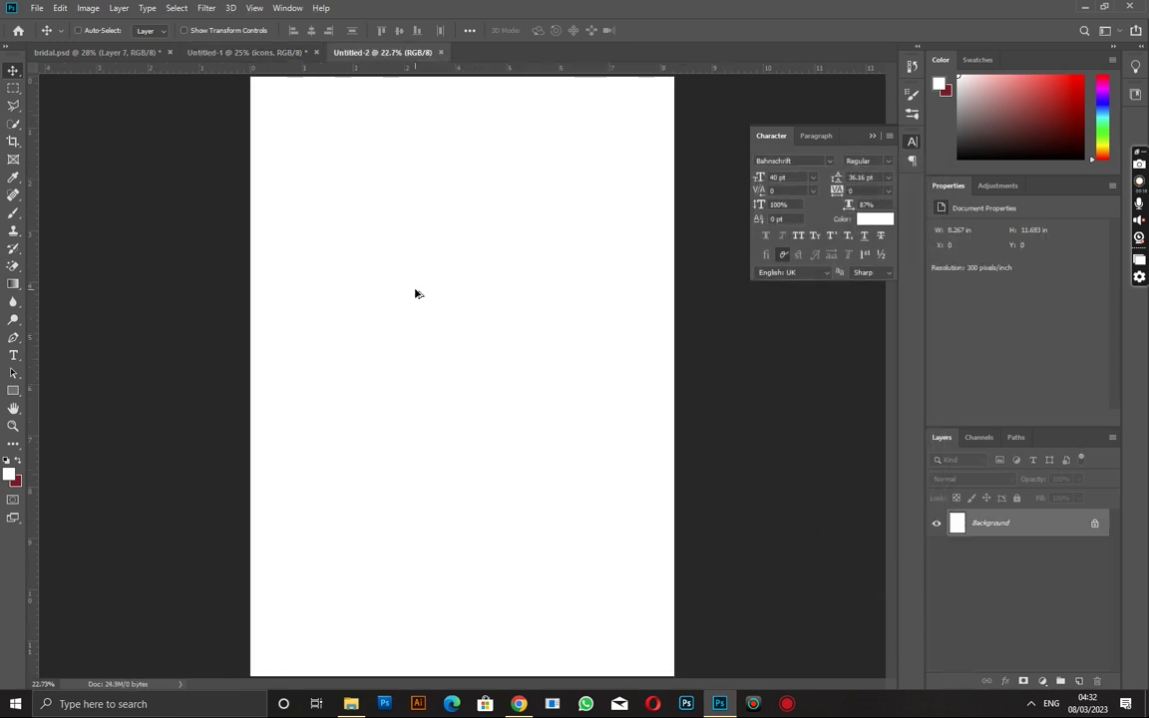
# Step: Add Layer 1 above the Background and fill the whole page with deep maroon
pyautogui.hotkey('ctrl', '0')
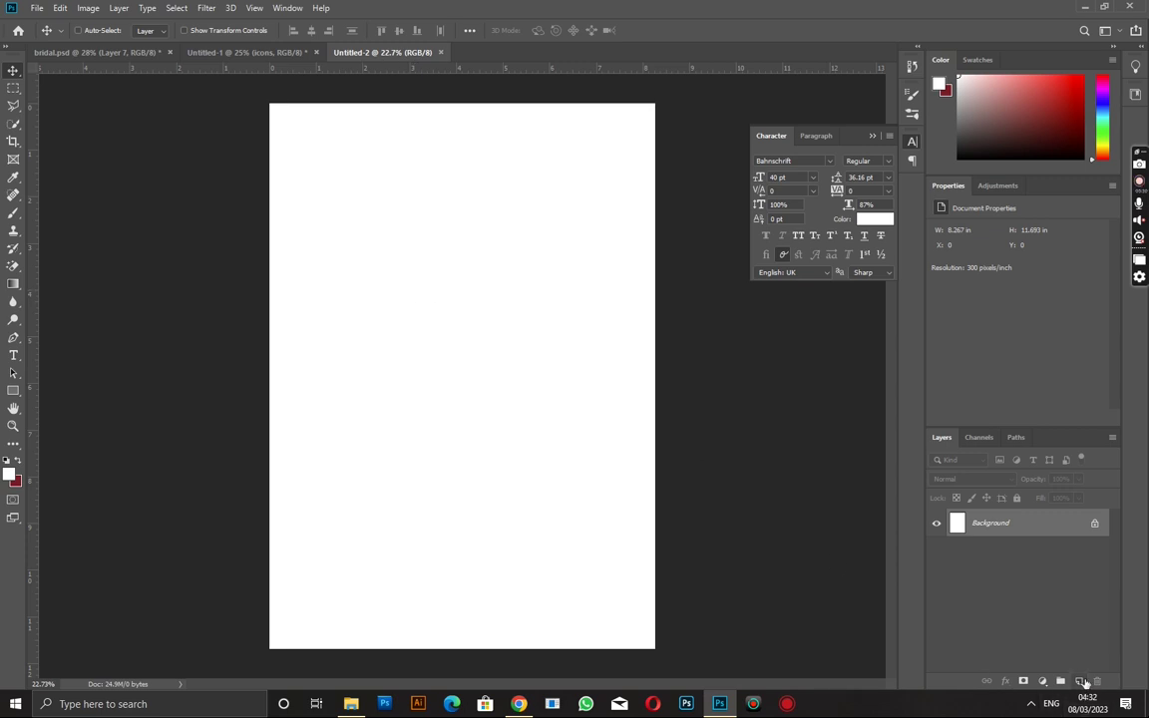
pyautogui.click(1079, 681)
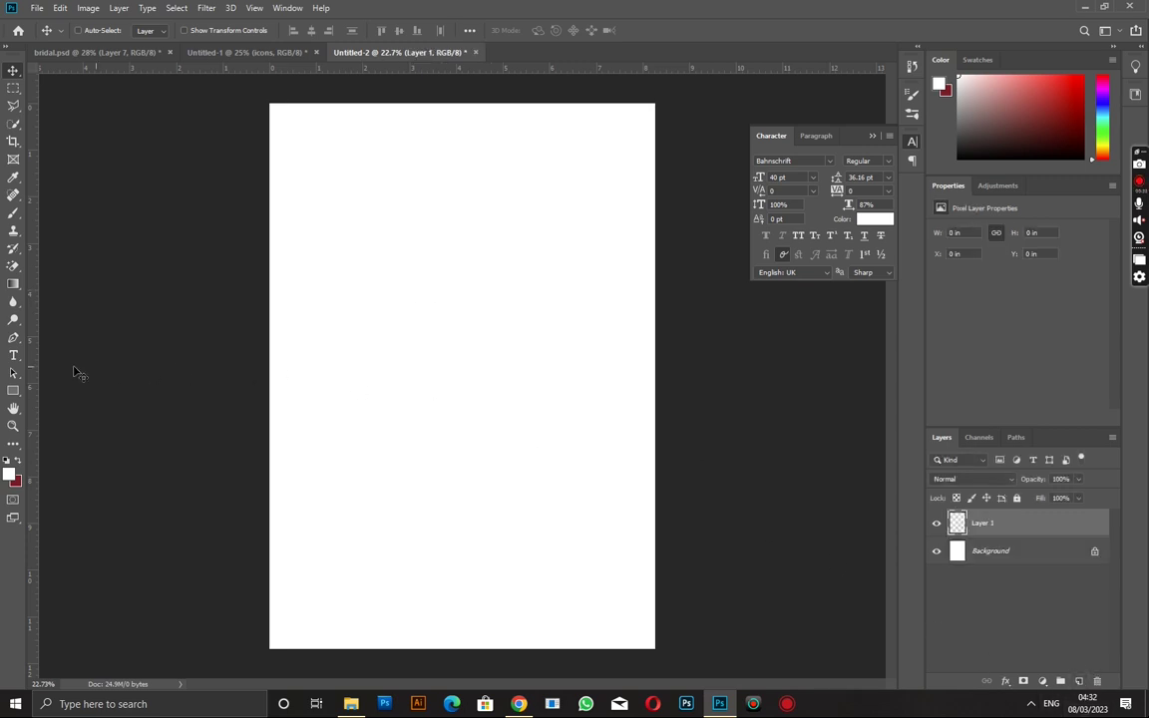
pyautogui.click(8, 476)
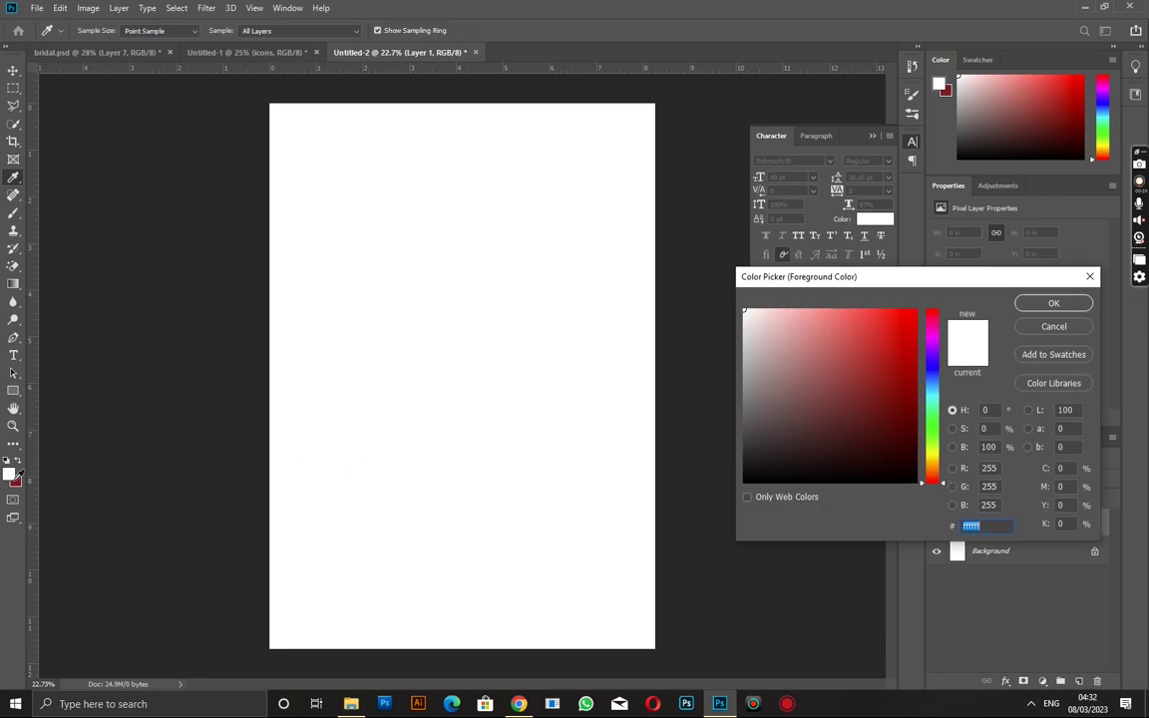
pyautogui.click(1053, 326)
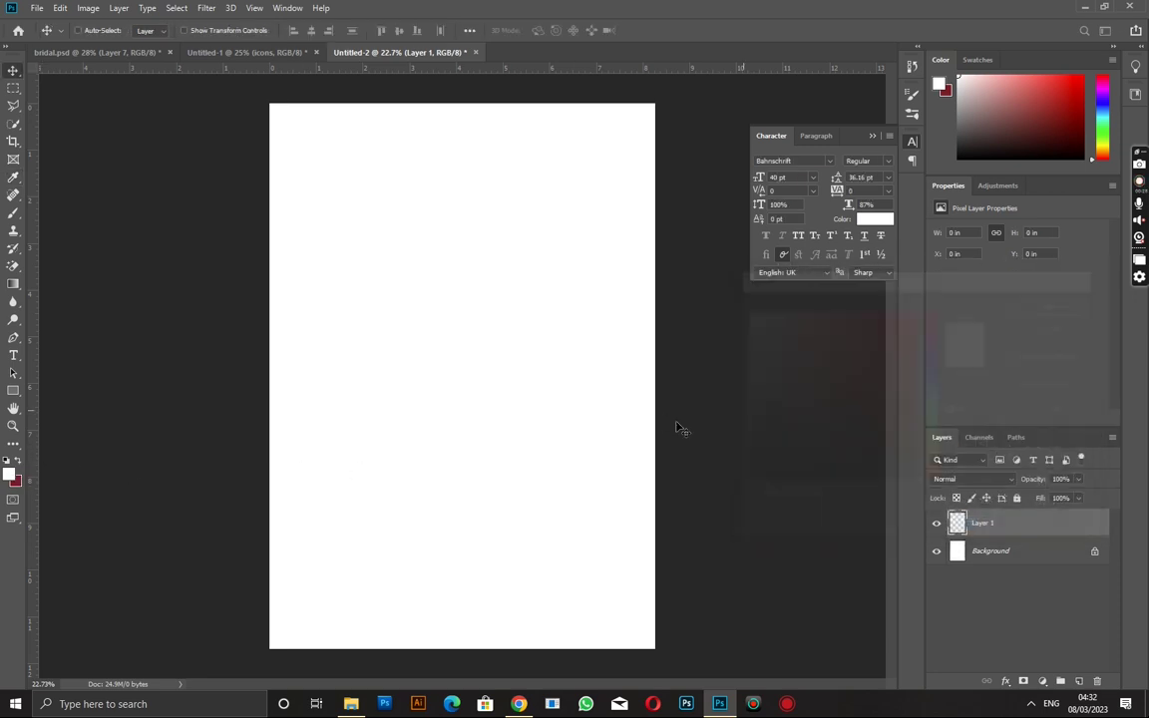
pyautogui.hotkey('ctrl', 'BackSpace')
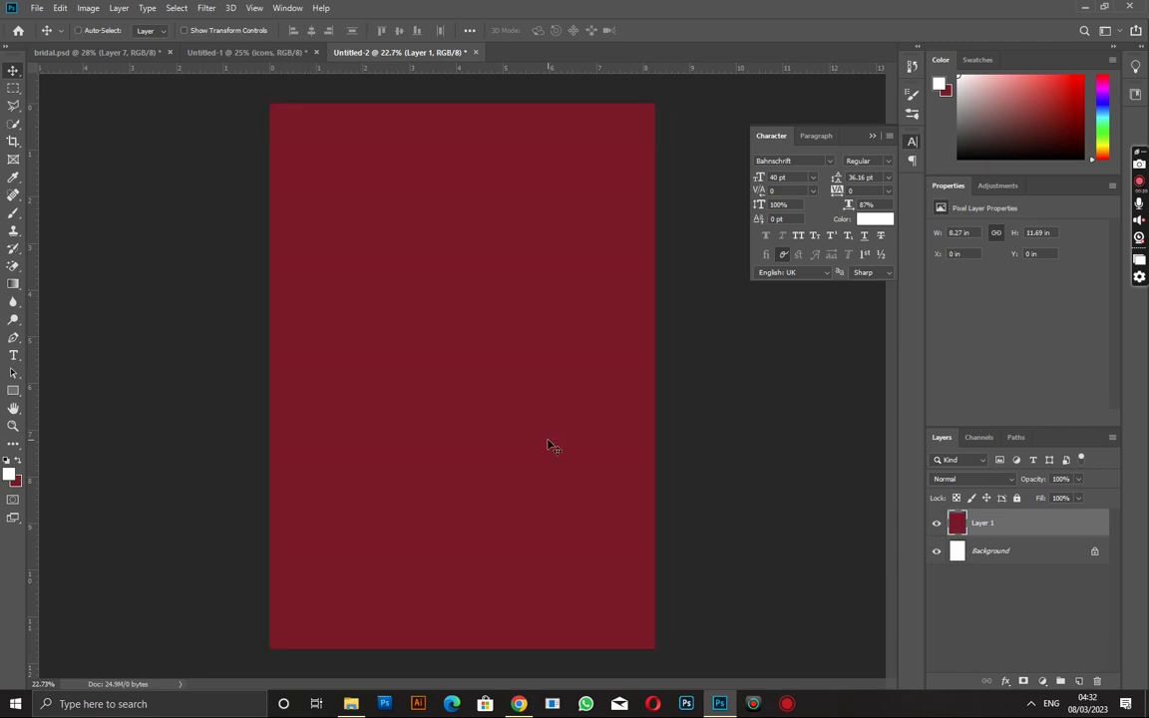
# Step: Copy the geometric star pattern layer from Untitled-1 into Untitled-2 and position it over the page
pyautogui.click(259, 55)
pyautogui.click(958, 638)
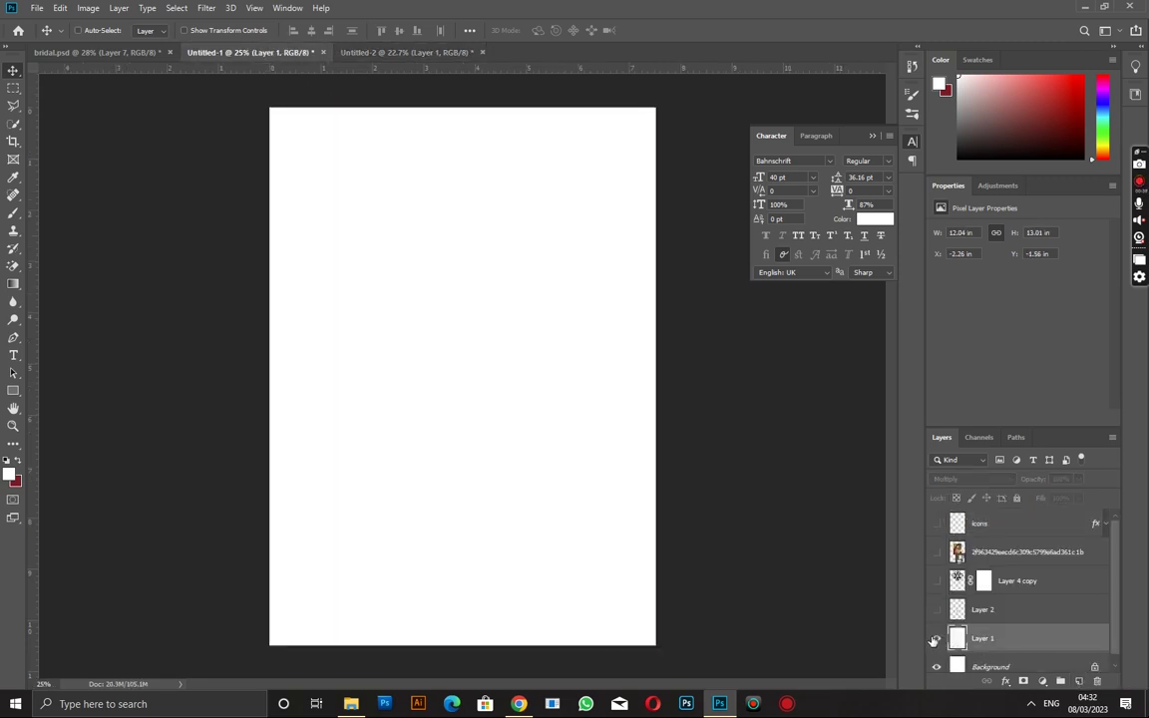
pyautogui.rightClick(982, 649)
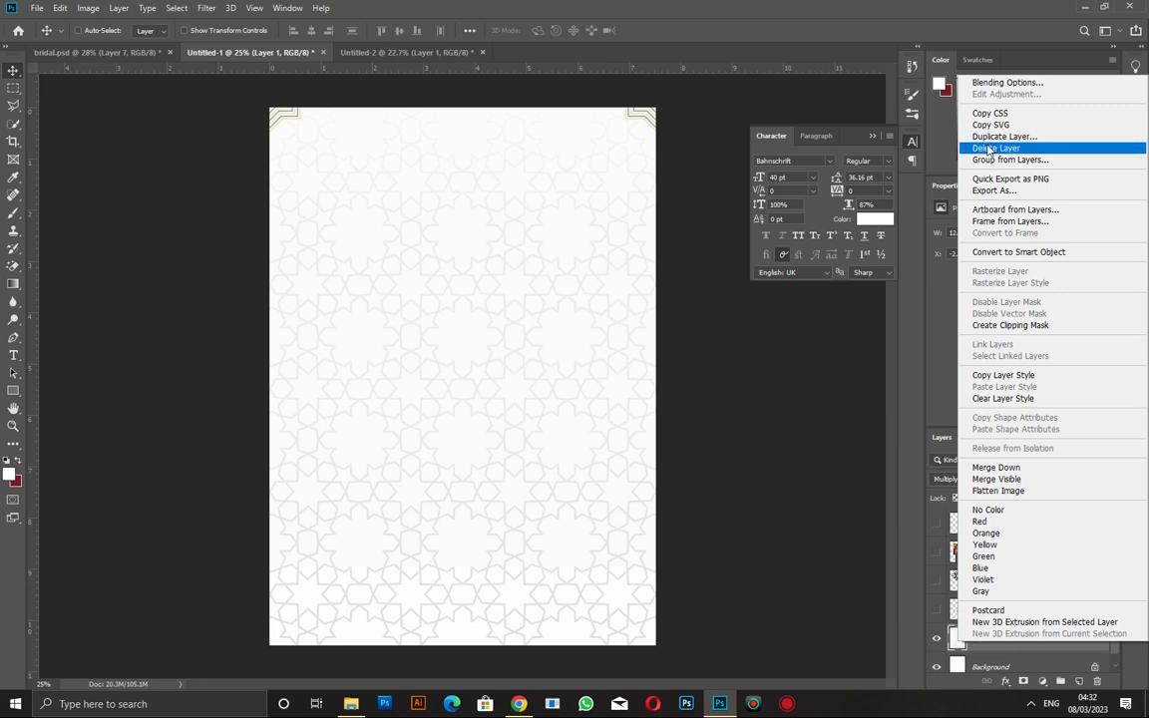
pyautogui.click(889, 122)
pyautogui.click(686, 218)
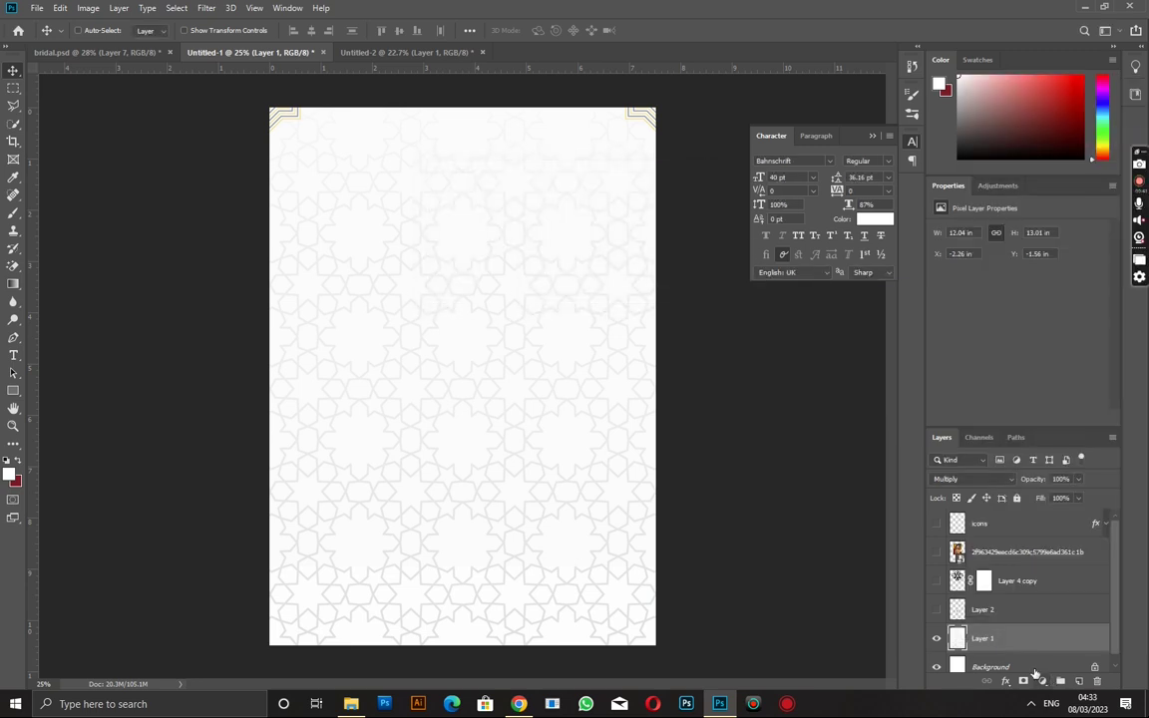
pyautogui.moveTo(982, 638)
pyautogui.mouseDown()
pyautogui.moveTo(826, 536)
pyautogui.moveTo(458, 152)
pyautogui.moveTo(492, 302)
pyautogui.mouseUp()
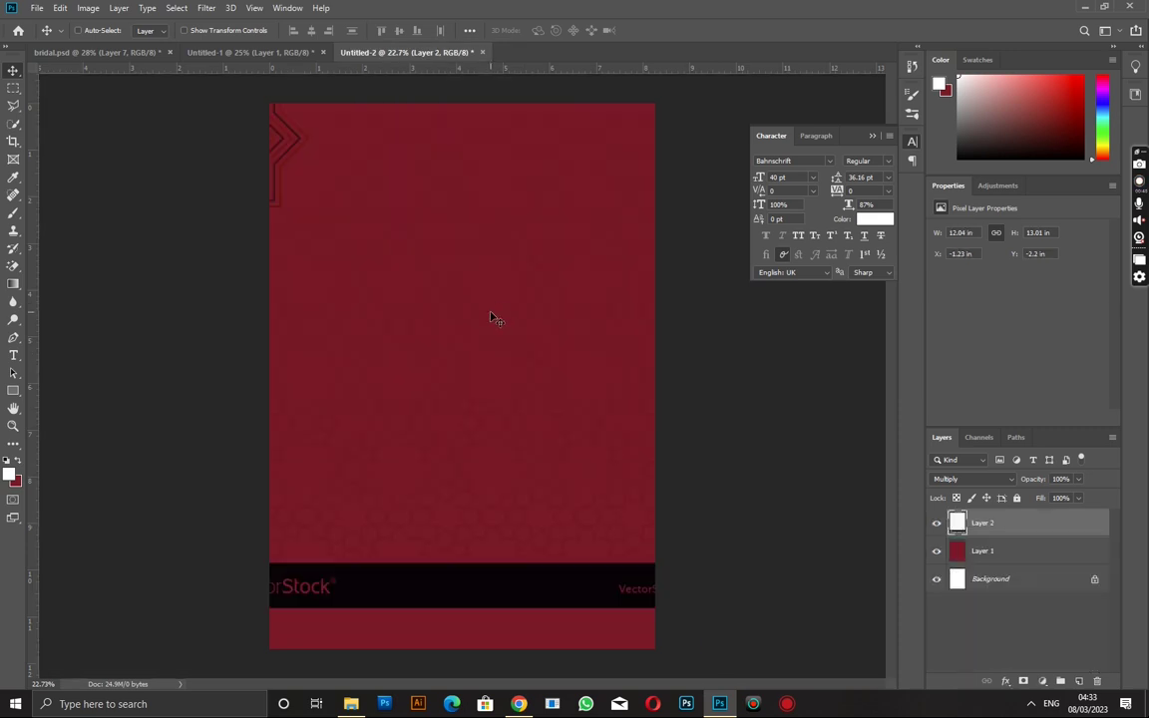
pyautogui.moveTo(489, 396); pyautogui.dragTo(477, 482)
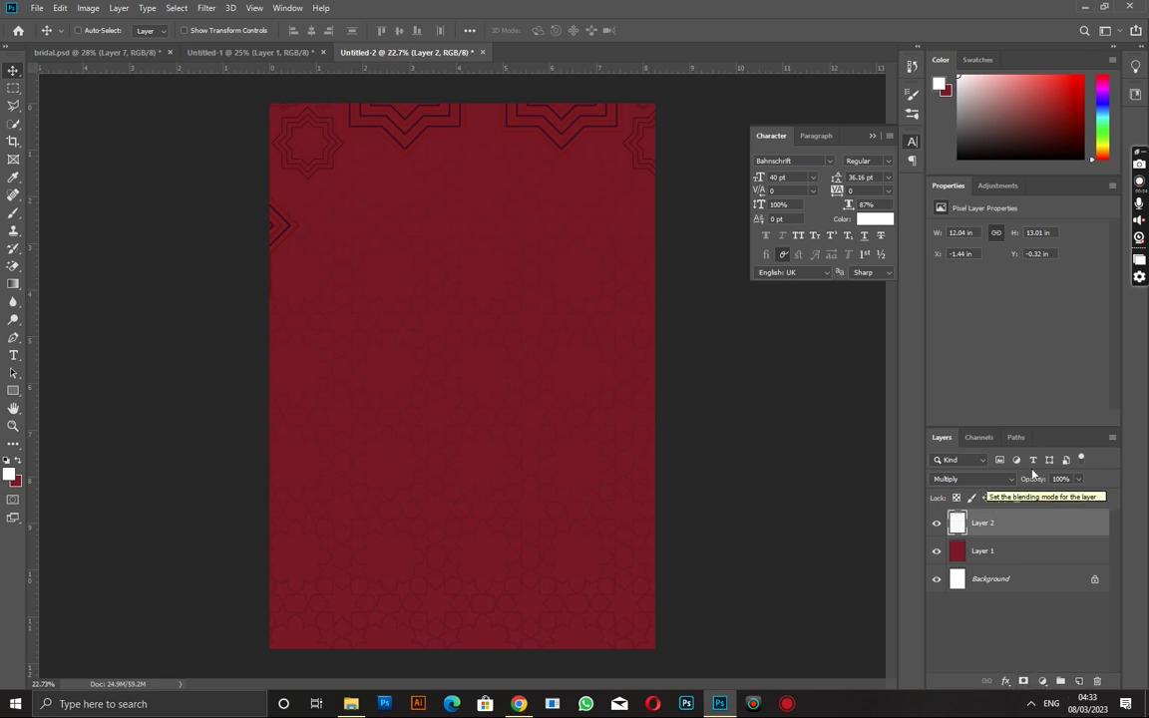
# Step: Set the pattern layer to Multiply at 92% opacity and add a layer mask
pyautogui.moveTo(1027, 480); pyautogui.dragTo(1037, 481)
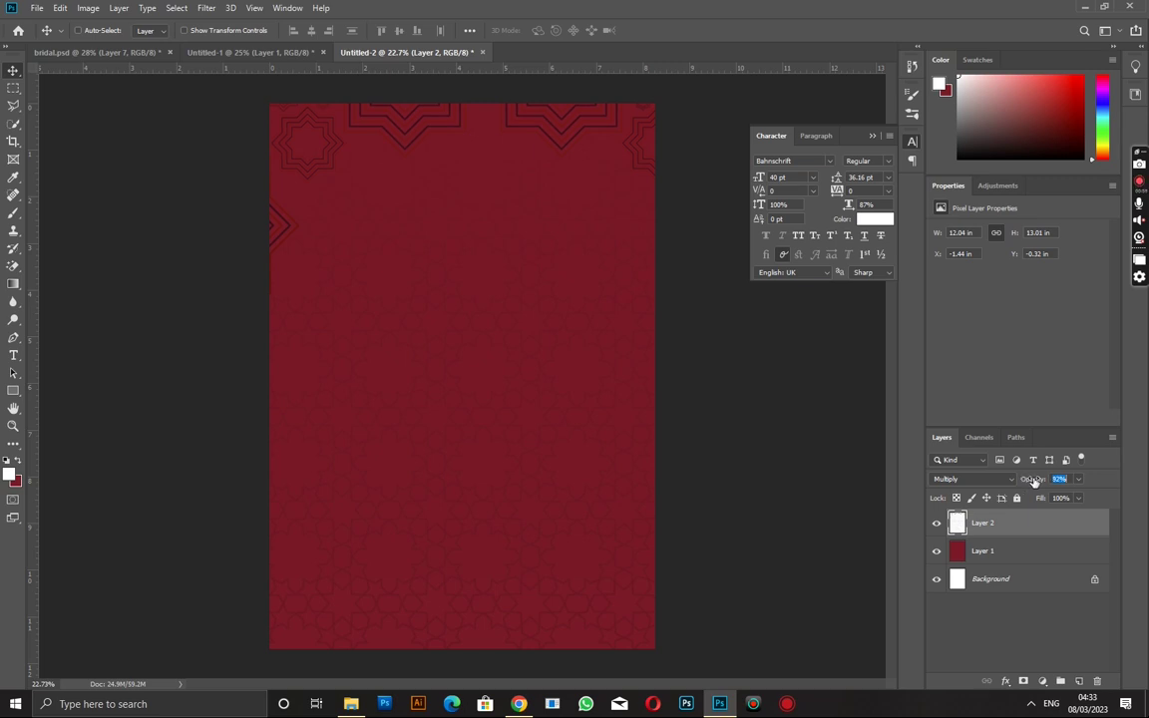
pyautogui.click(969, 479)
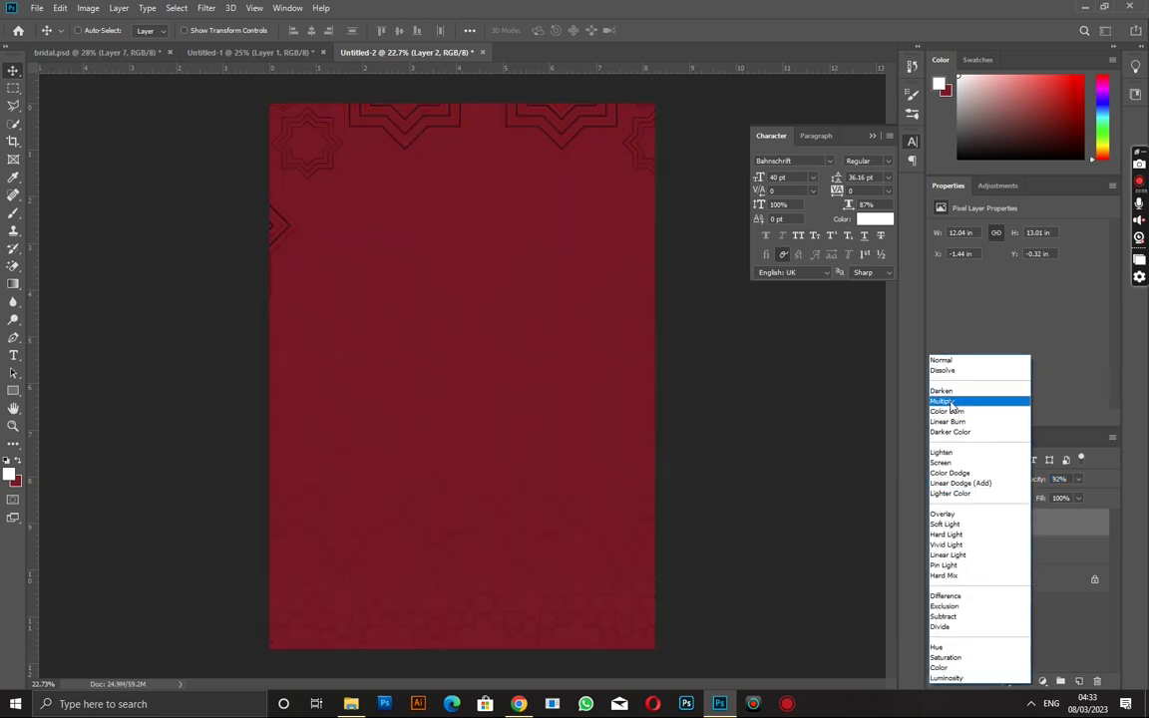
pyautogui.click(952, 403)
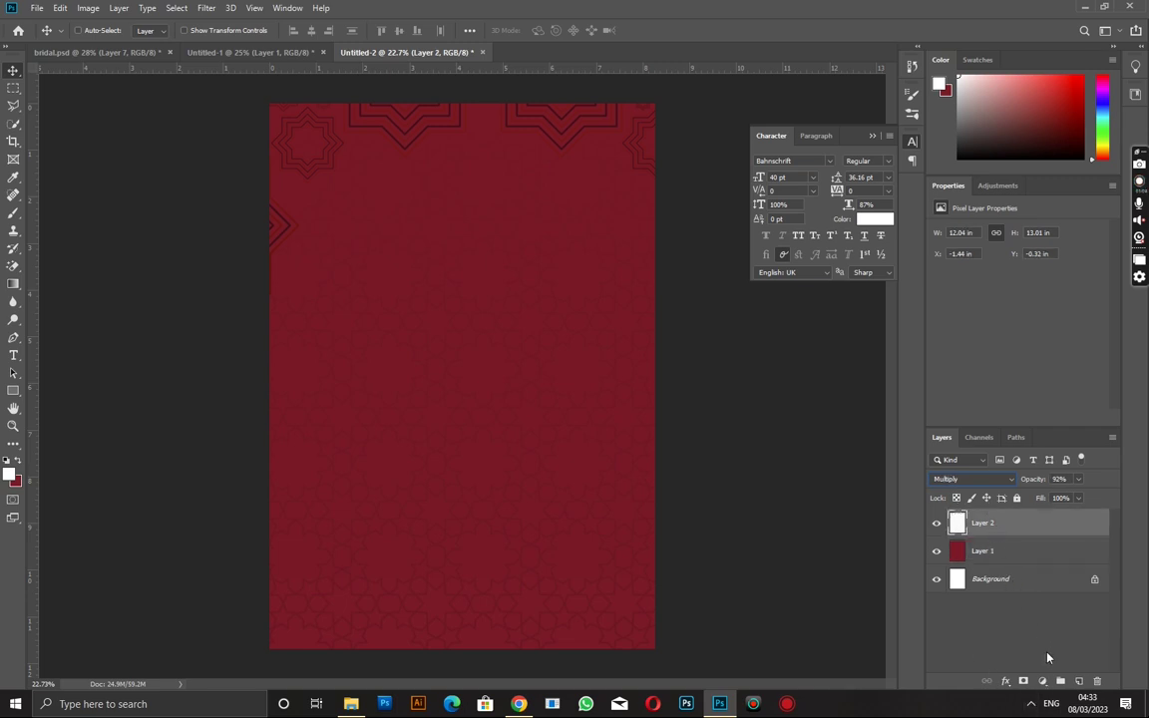
pyautogui.click(1023, 681)
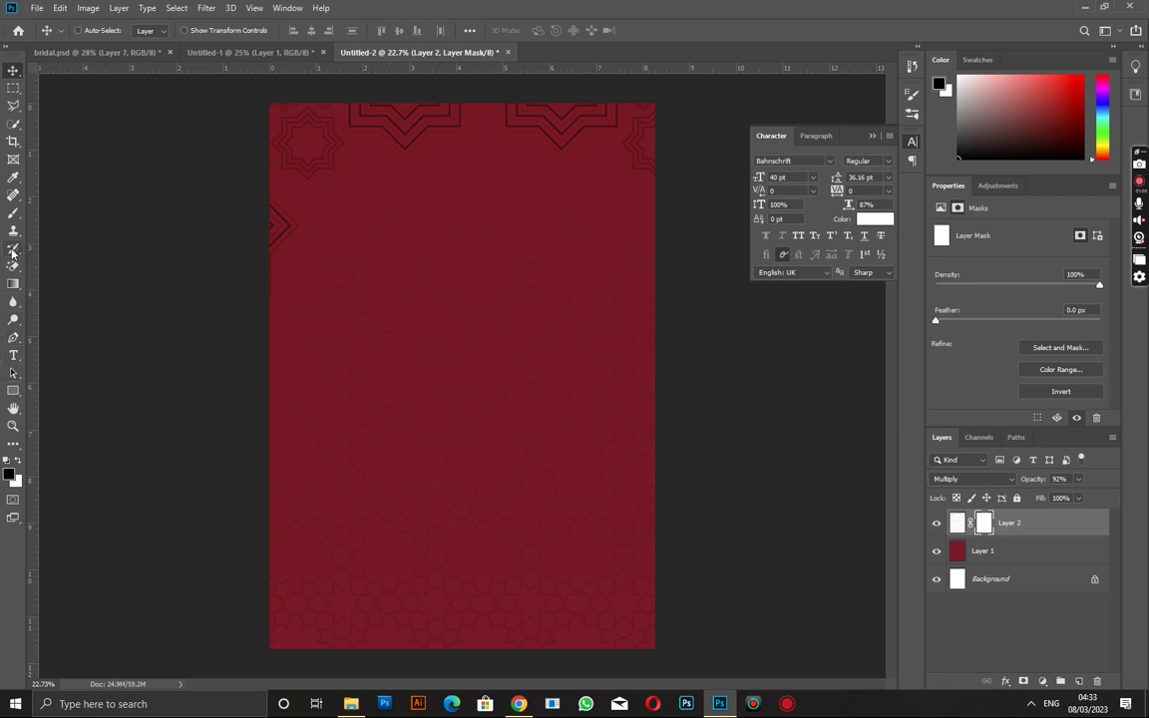
# Step: Paint the mask with a 3051 px black brush at 68% opacity to fade the pattern's middle
pyautogui.click(13, 212)
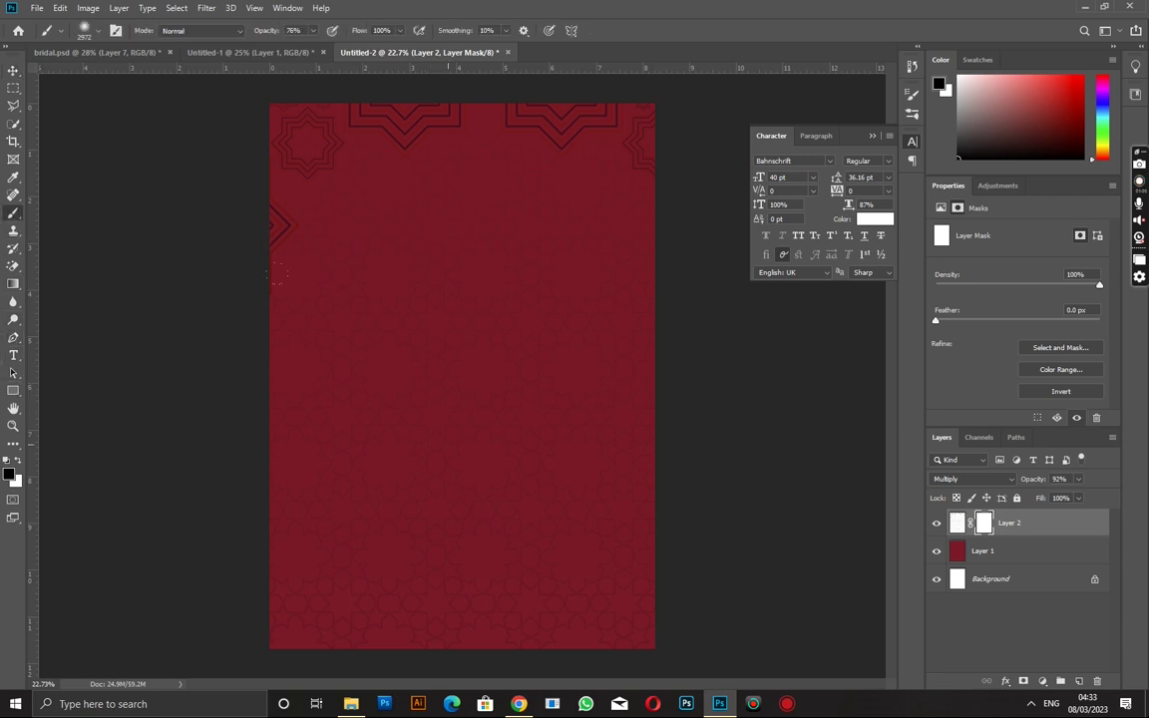
pyautogui.keyDown('alt'); pyautogui.rightClick(456, 449); pyautogui.keyUp('alt')
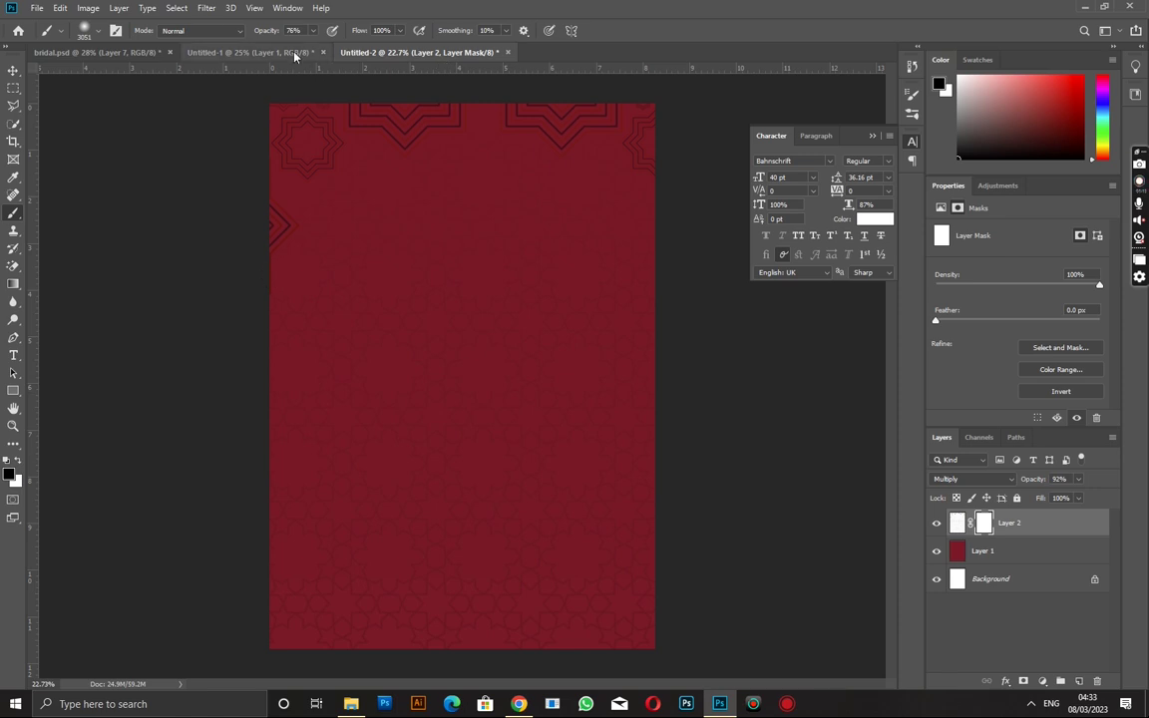
pyautogui.moveTo(258, 31); pyautogui.dragTo(240, 31)
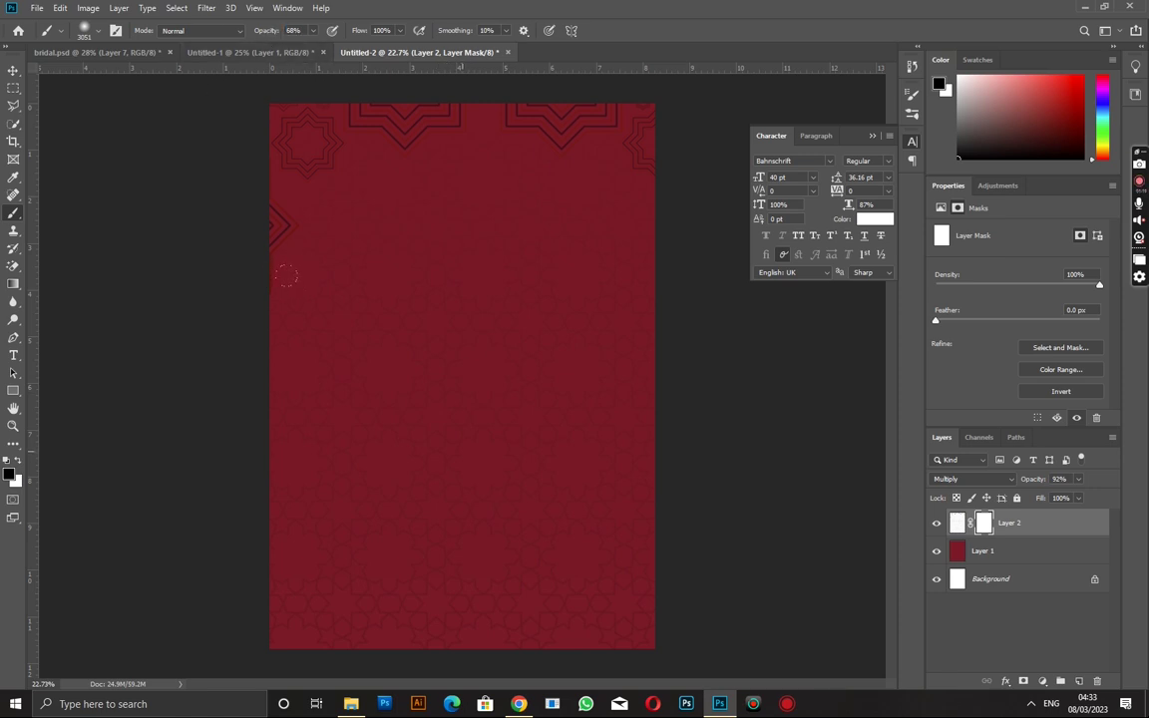
pyautogui.click(462, 375)
pyautogui.moveTo(293, 282); pyautogui.dragTo(263, 280)
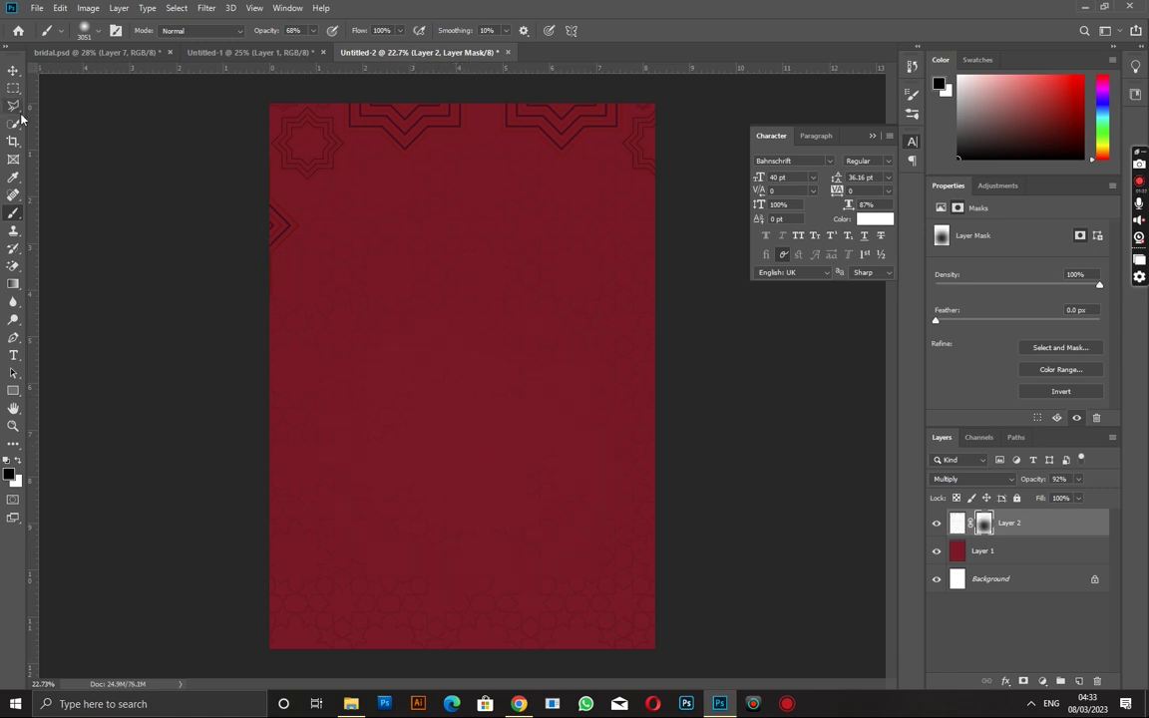
pyautogui.click(13, 70)
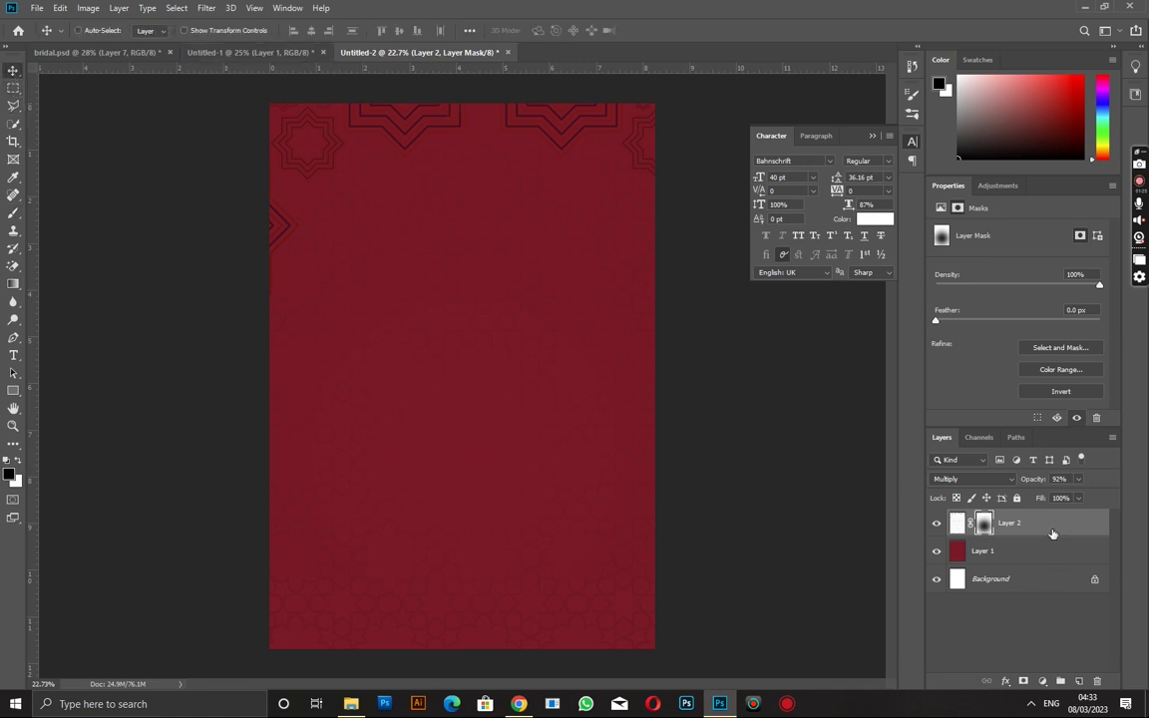
pyautogui.click(959, 524)
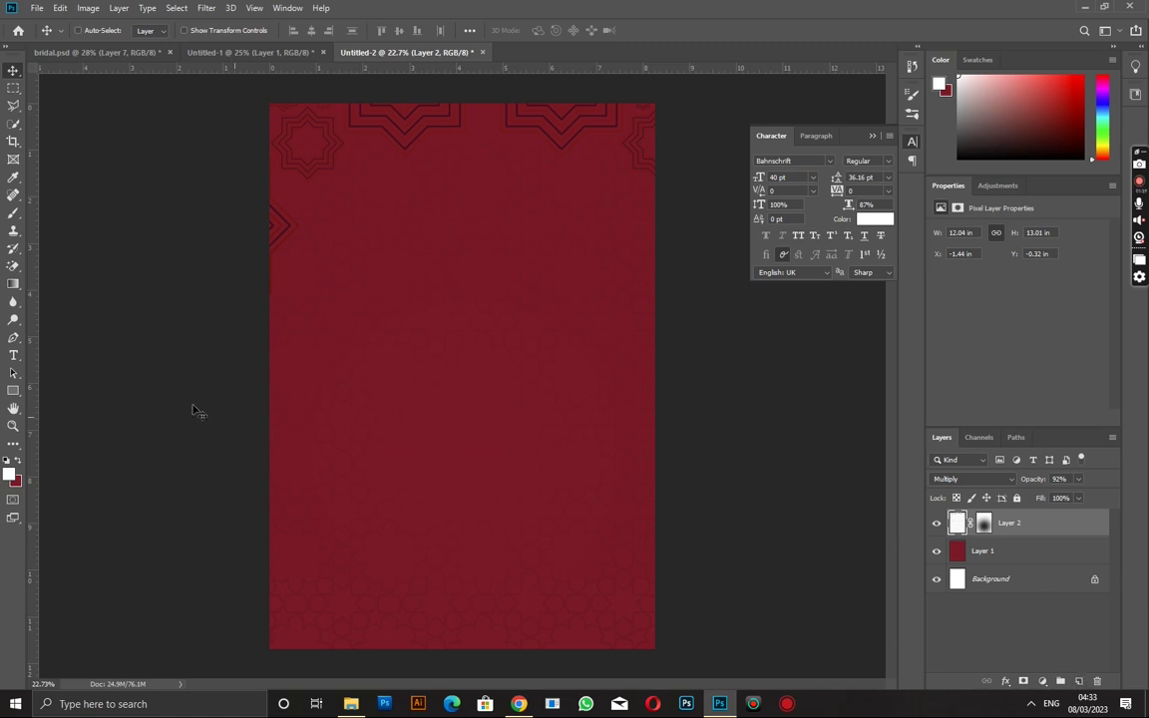
# Step: Draw a white rounded rectangle with 500 px corners in the upper middle of the page
pyautogui.click(13, 390)
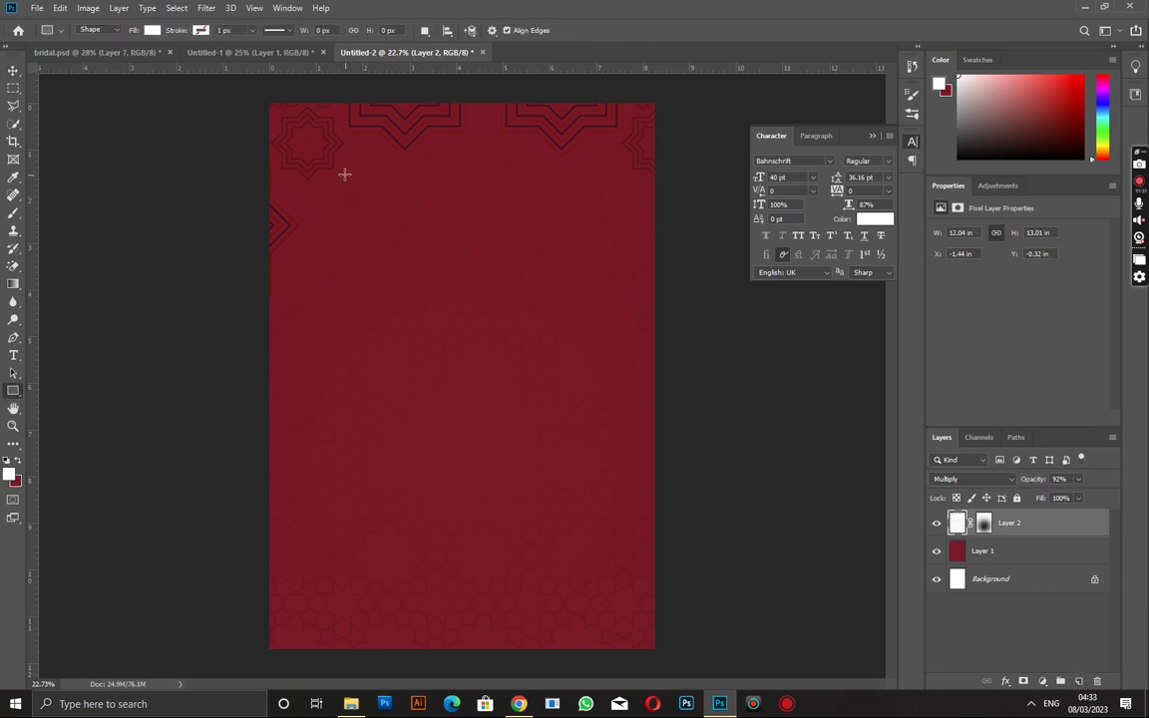
pyautogui.moveTo(344, 175); pyautogui.dragTo(580, 363)
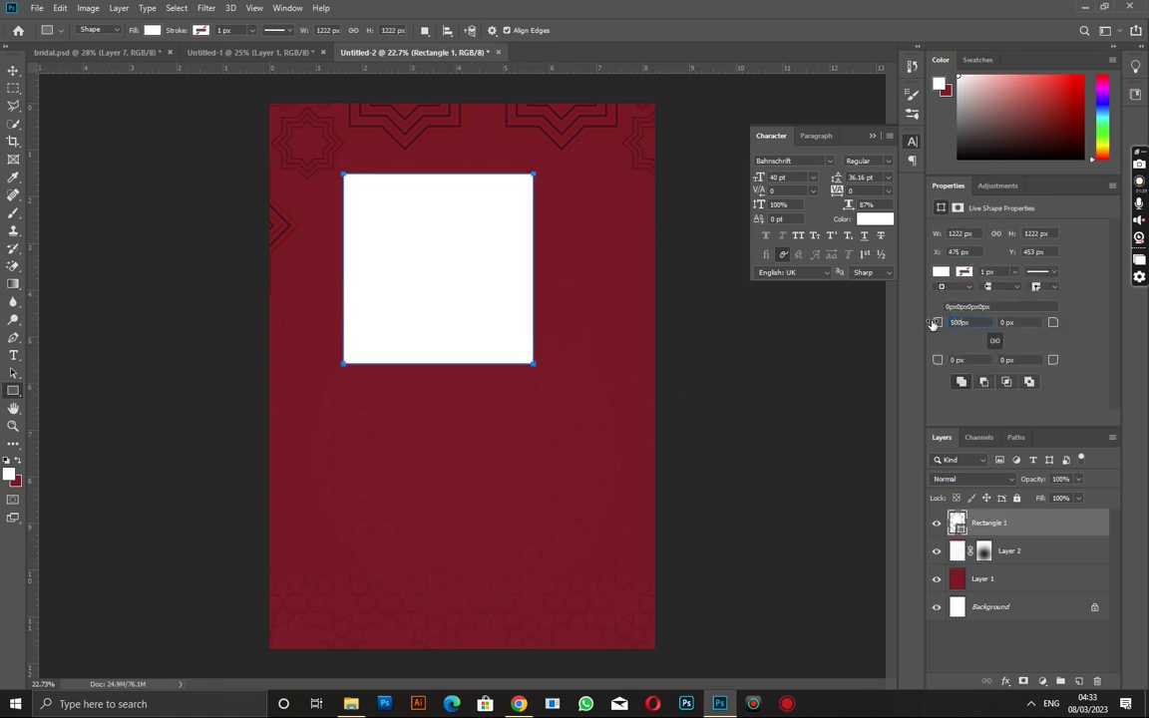
pyautogui.click(1024, 322)
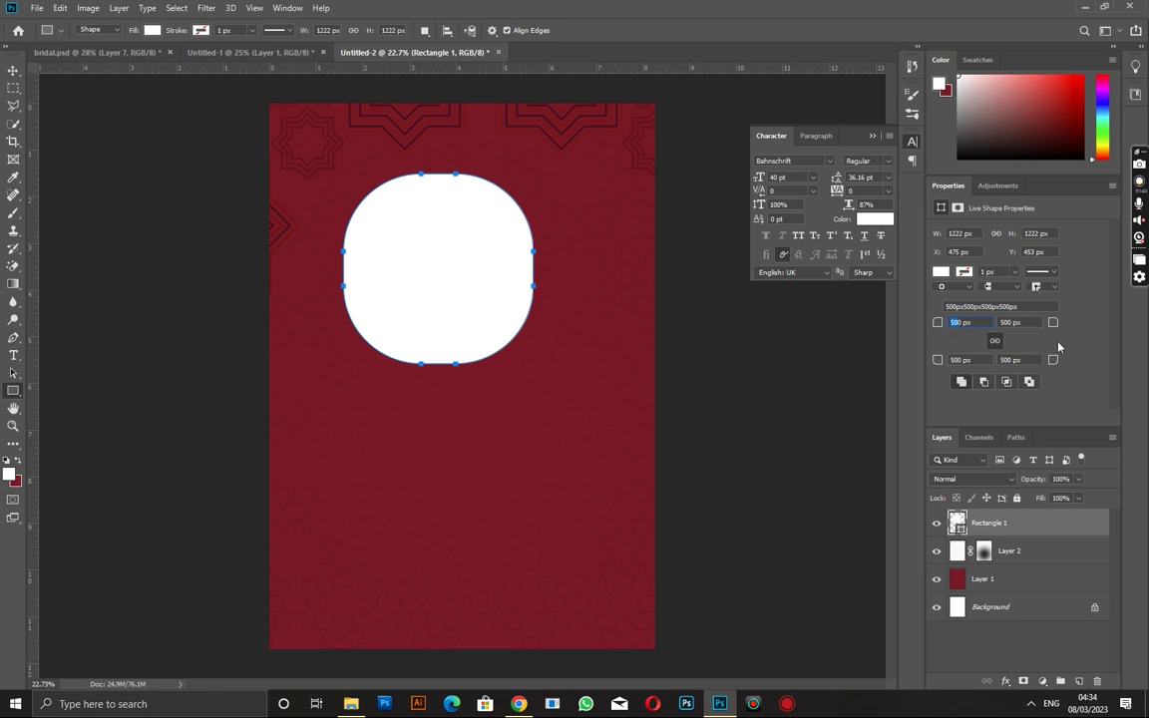
# Step: Centre the rounded rectangle horizontally on the canvas, then return to Untitled-1
pyautogui.click(14, 68)
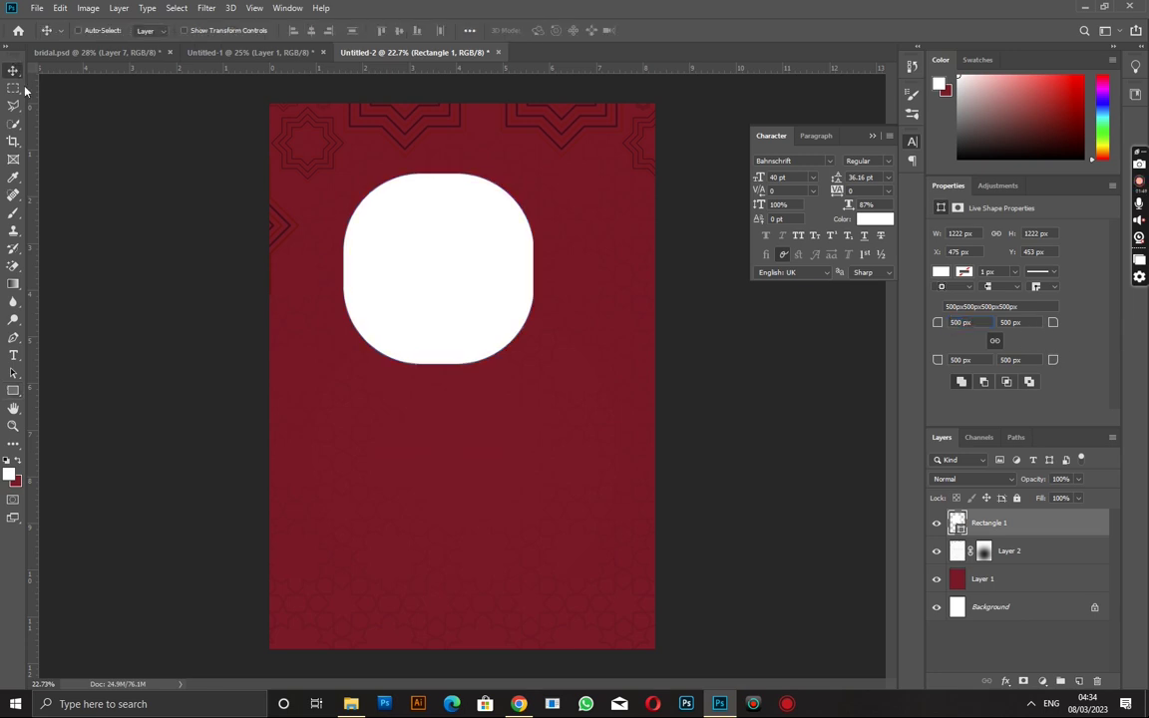
pyautogui.hotkey('ctrl', 'a')
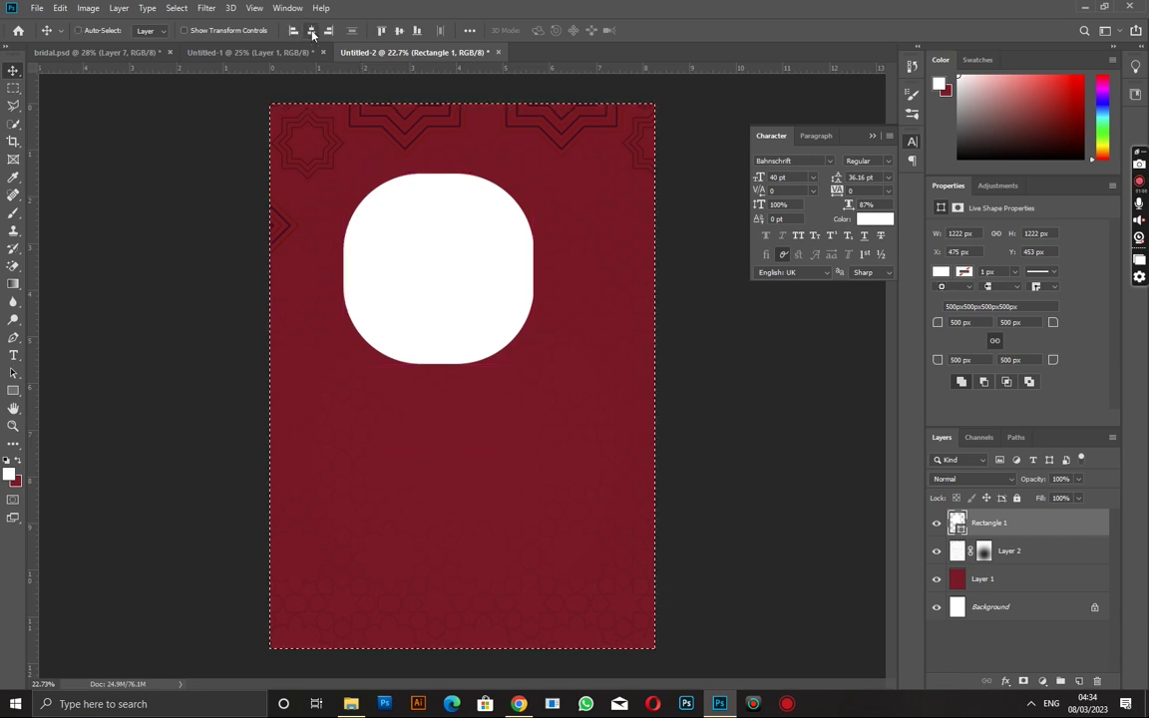
pyautogui.click(310, 29)
pyautogui.hotkey('ctrl', 'd')
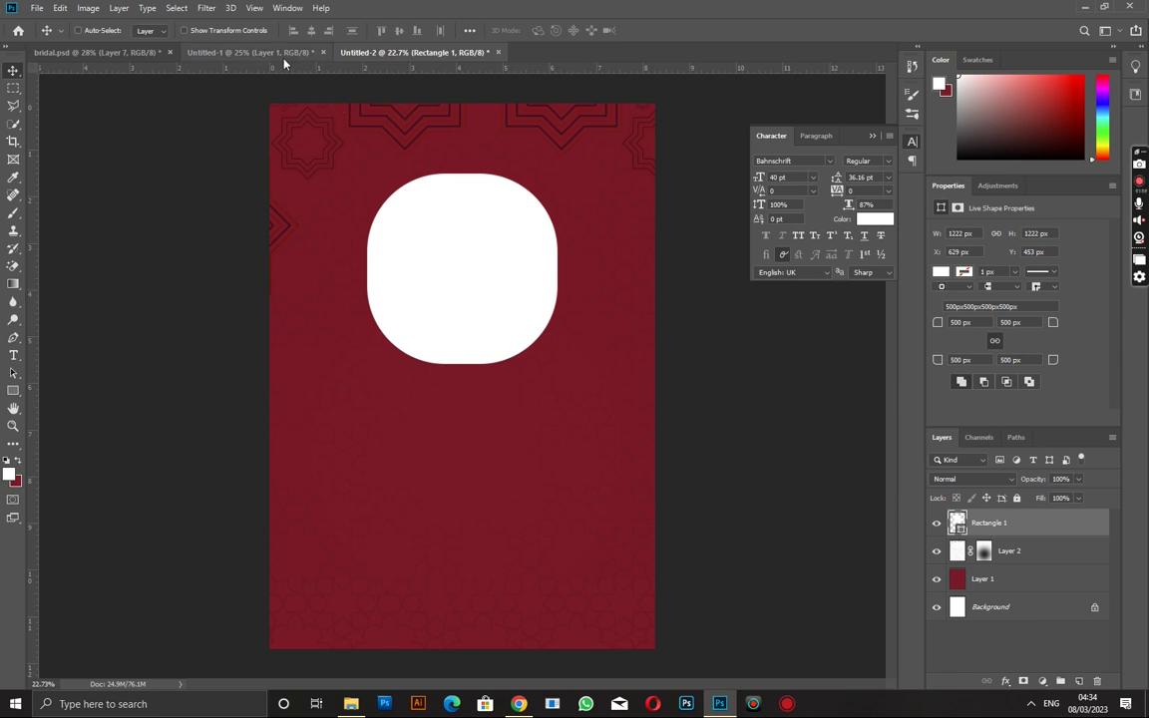
pyautogui.click(255, 52)
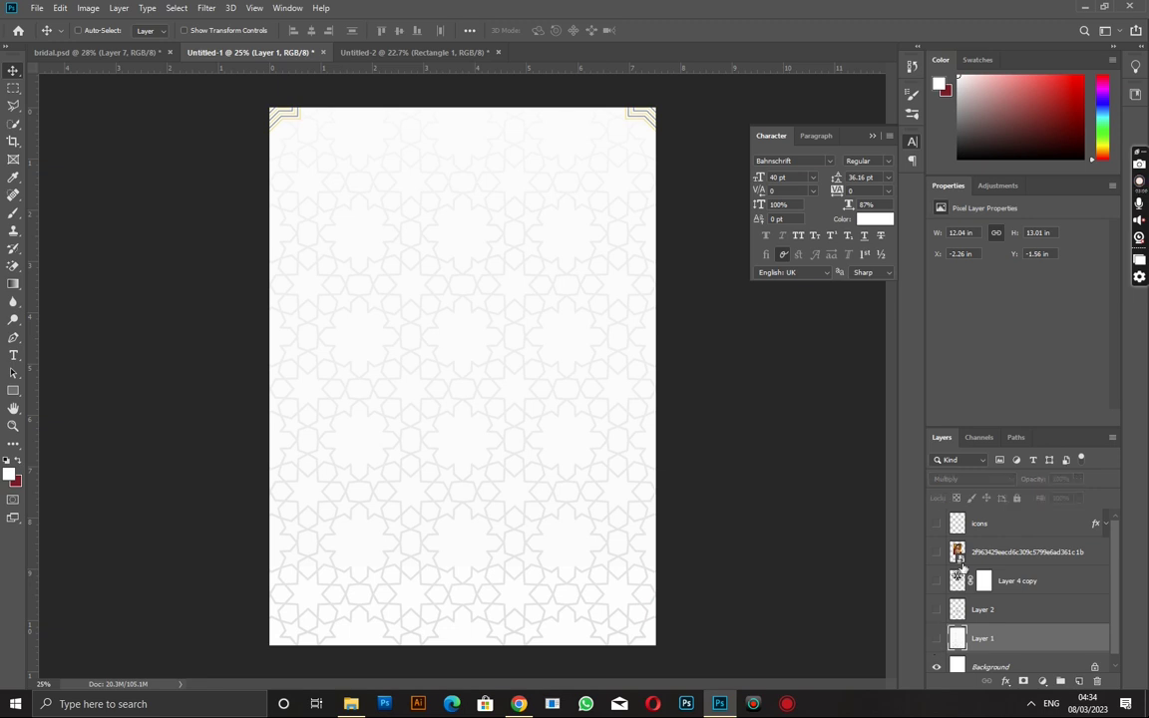
# Step: Copy the bride photo into the poster and clip it into the rounded rectangle
pyautogui.click(936, 639)
pyautogui.click(959, 554)
pyautogui.click(935, 552)
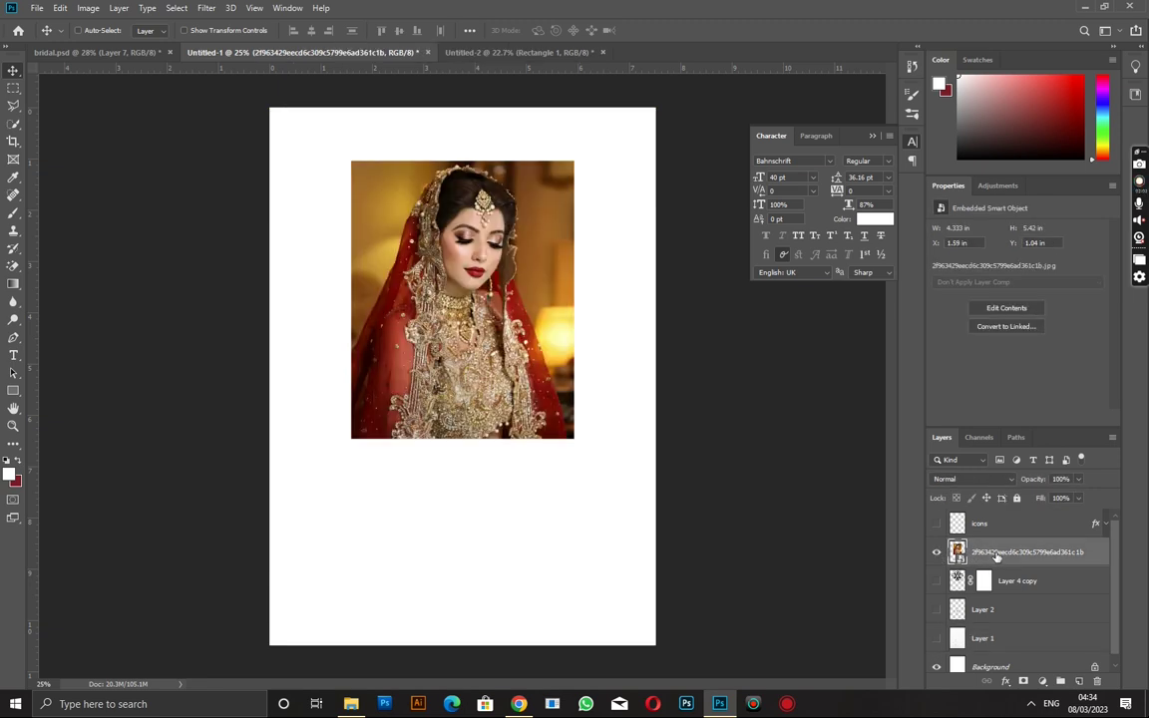
pyautogui.moveTo(959, 552)
pyautogui.mouseDown()
pyautogui.moveTo(508, 47)
pyautogui.moveTo(512, 228)
pyautogui.moveTo(481, 309)
pyautogui.mouseUp()
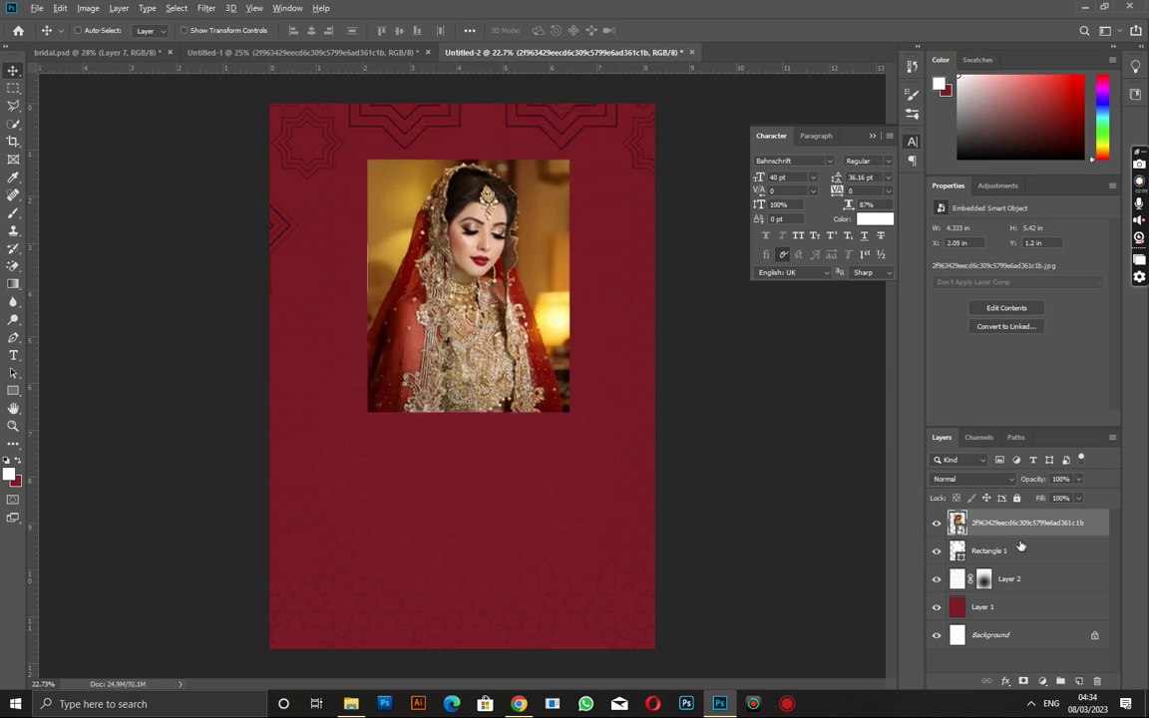
pyautogui.keyDown('alt'); pyautogui.click(987, 538); pyautogui.keyUp('alt')
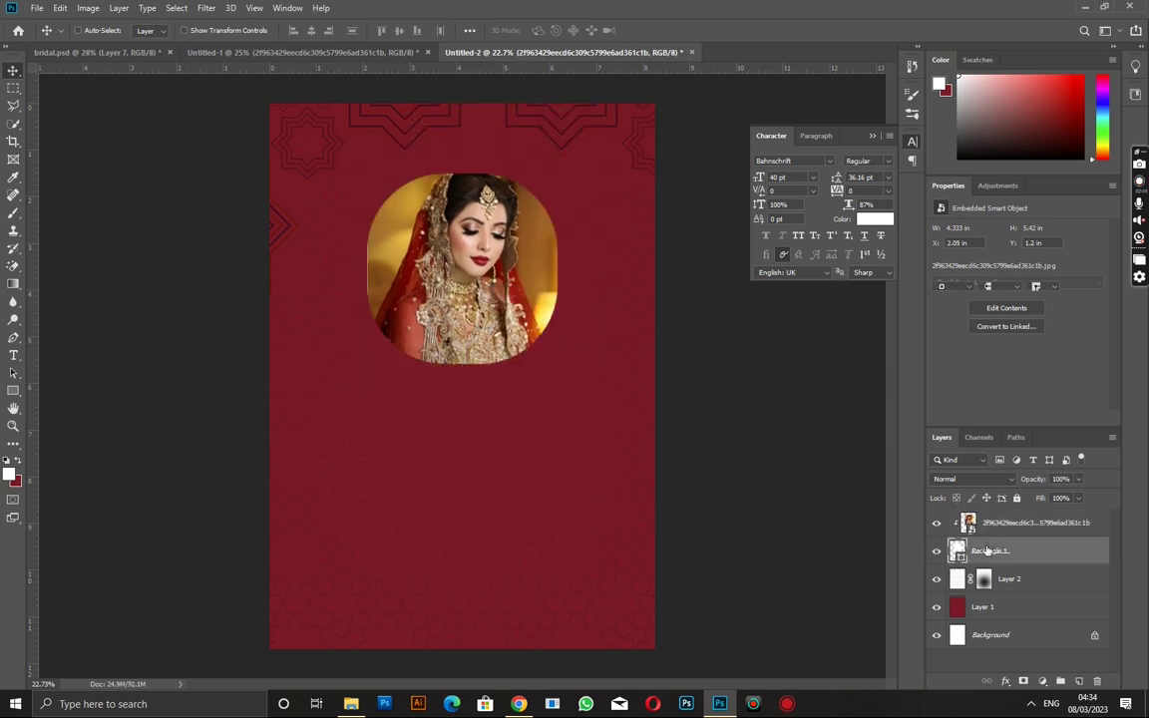
pyautogui.click(987, 550)
pyautogui.click(1006, 522)
# Step: Move the photo down, enlarge it slightly and nudge it left within the frame
pyautogui.moveTo(481, 230)
pyautogui.mouseDown()
pyautogui.moveTo(488, 255)
pyautogui.moveTo(488, 244)
pyautogui.mouseUp()
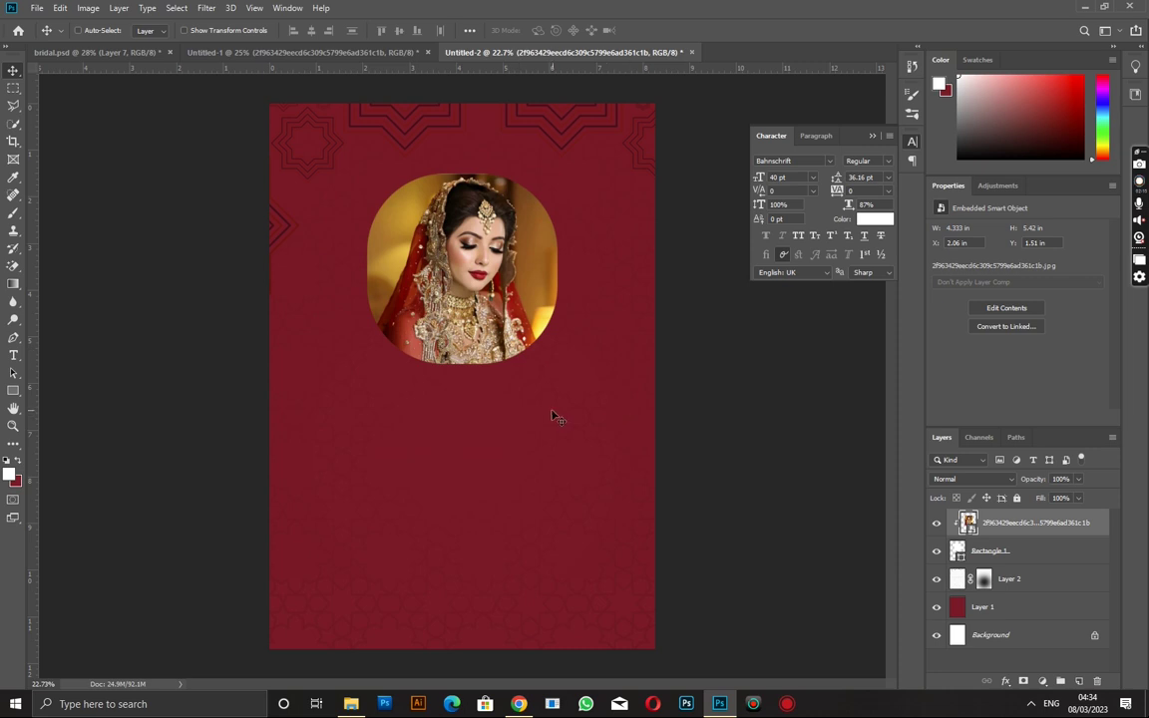
pyautogui.press('ctrl')
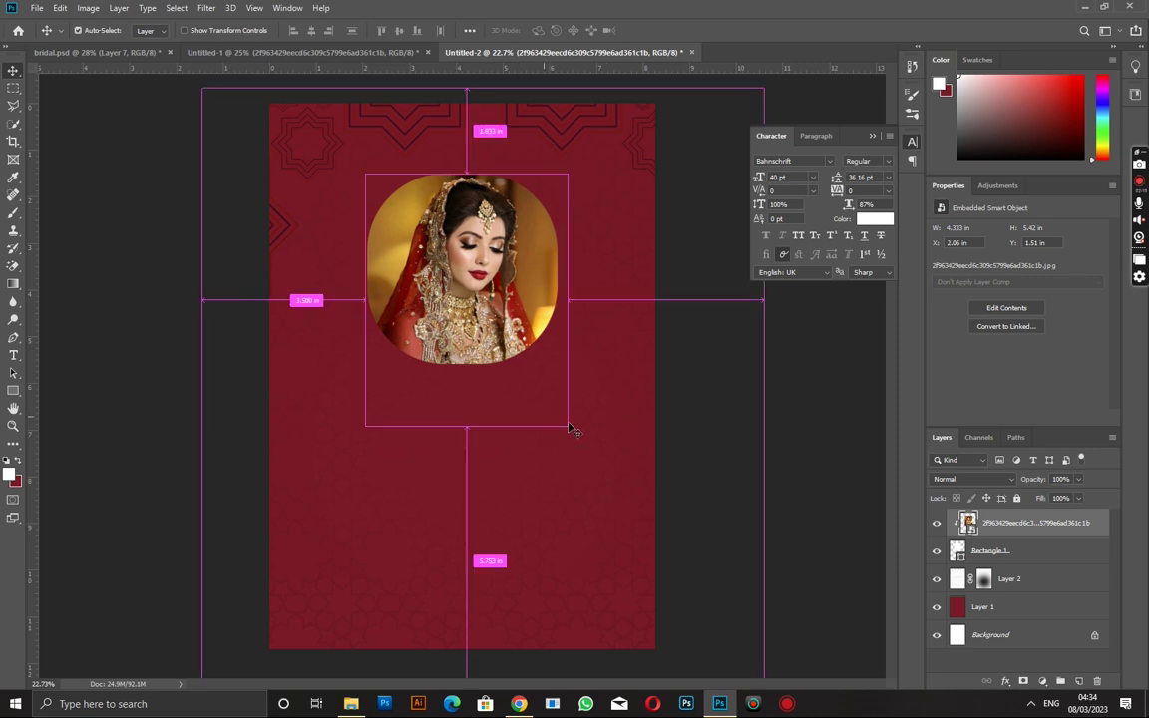
pyautogui.hotkey('ctrl', 't')
pyautogui.moveTo(566, 427); pyautogui.dragTo(579, 439)
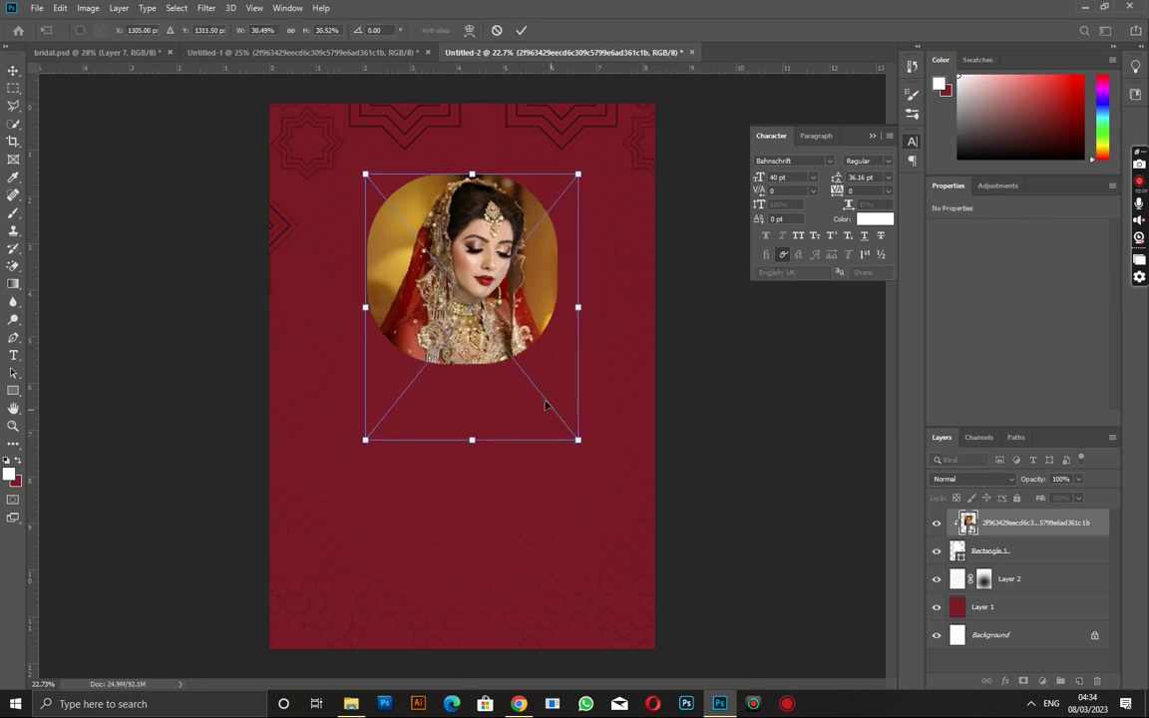
pyautogui.press('Escape')
pyautogui.moveTo(506, 325); pyautogui.dragTo(503, 325)
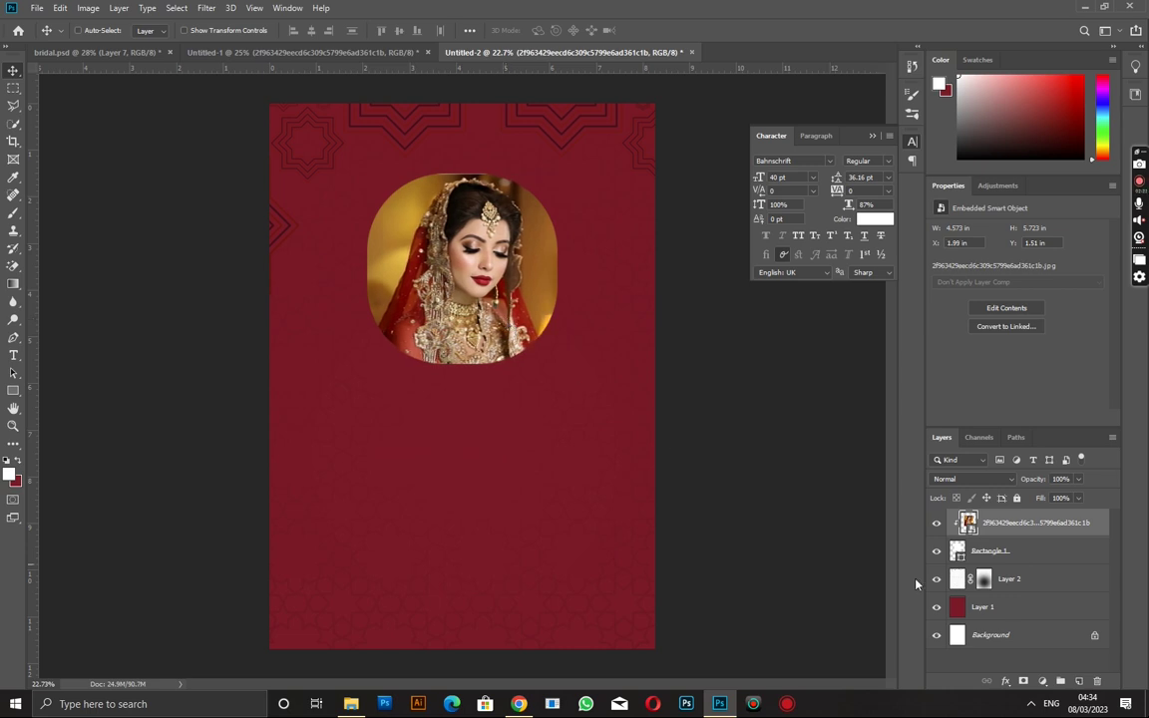
# Step: Give Rectangle 1 a yellow stroke, a 40 px dark red outer stroke and a soft drop shadow
pyautogui.rightClick(1003, 554)
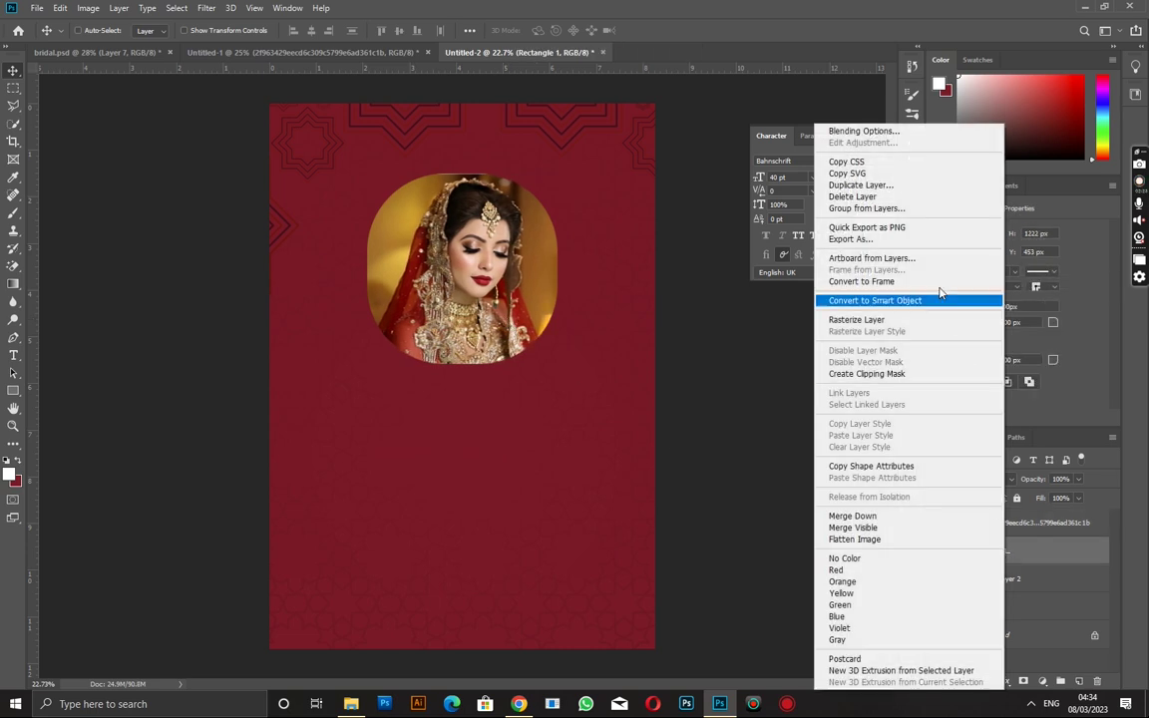
pyautogui.click(878, 131)
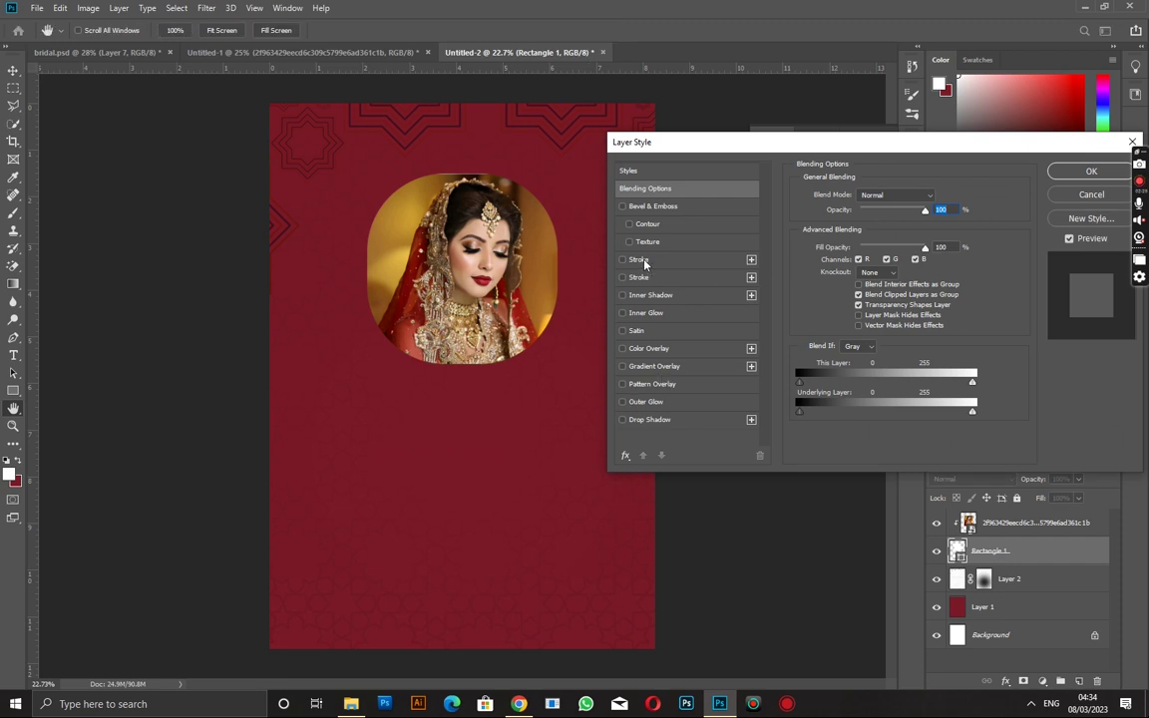
pyautogui.click(641, 261)
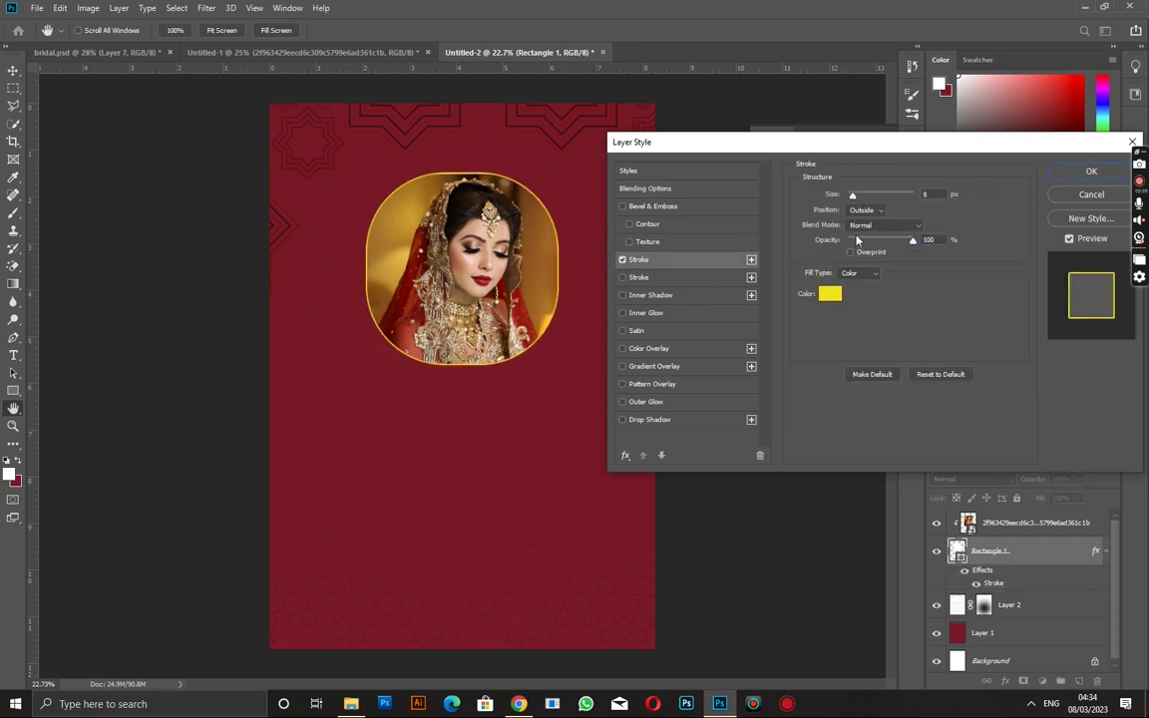
pyautogui.doubleClick(926, 195)
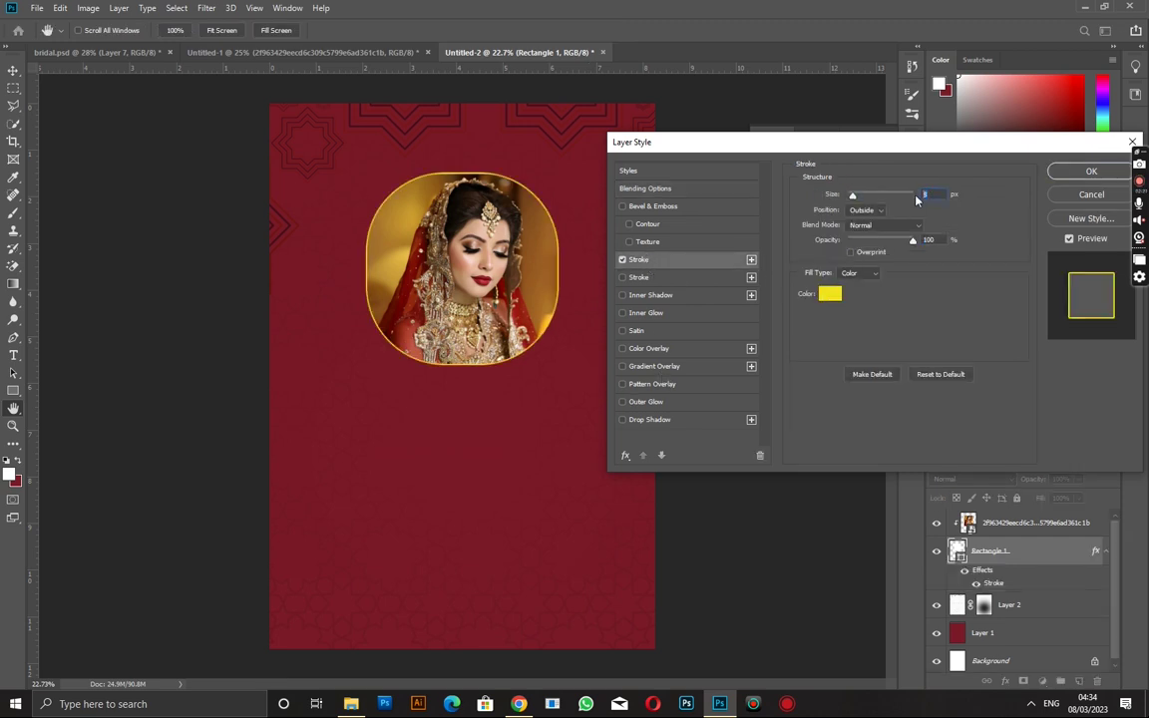
pyautogui.click(644, 277)
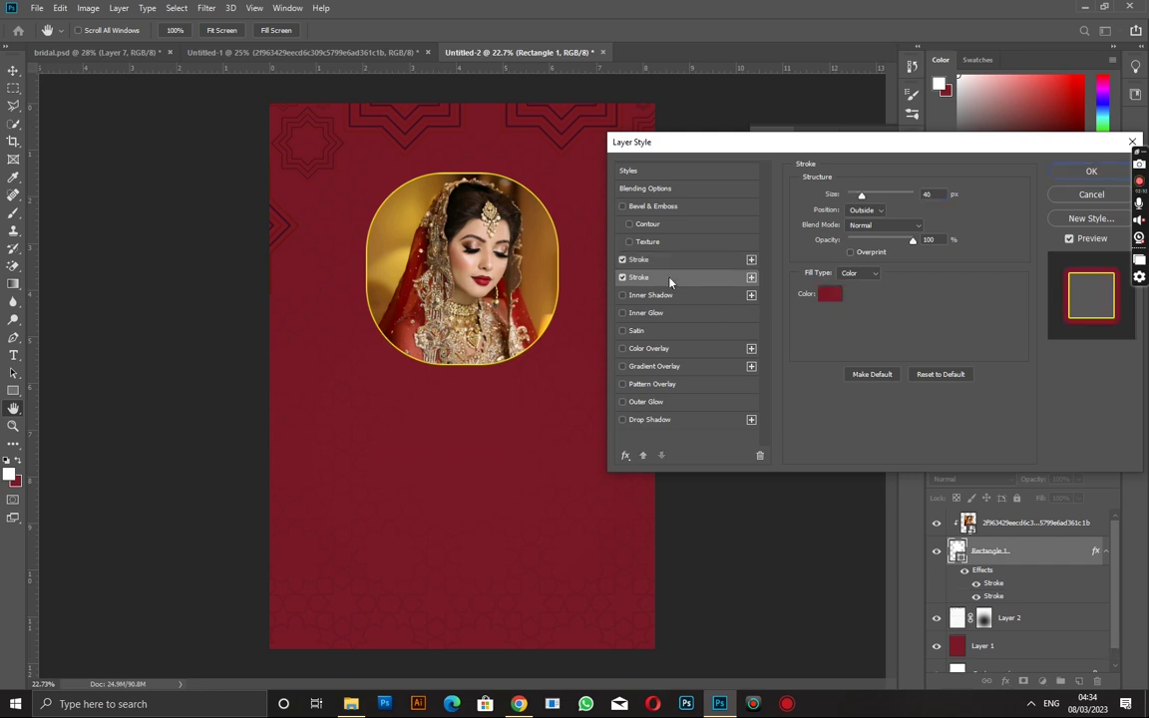
pyautogui.click(830, 294)
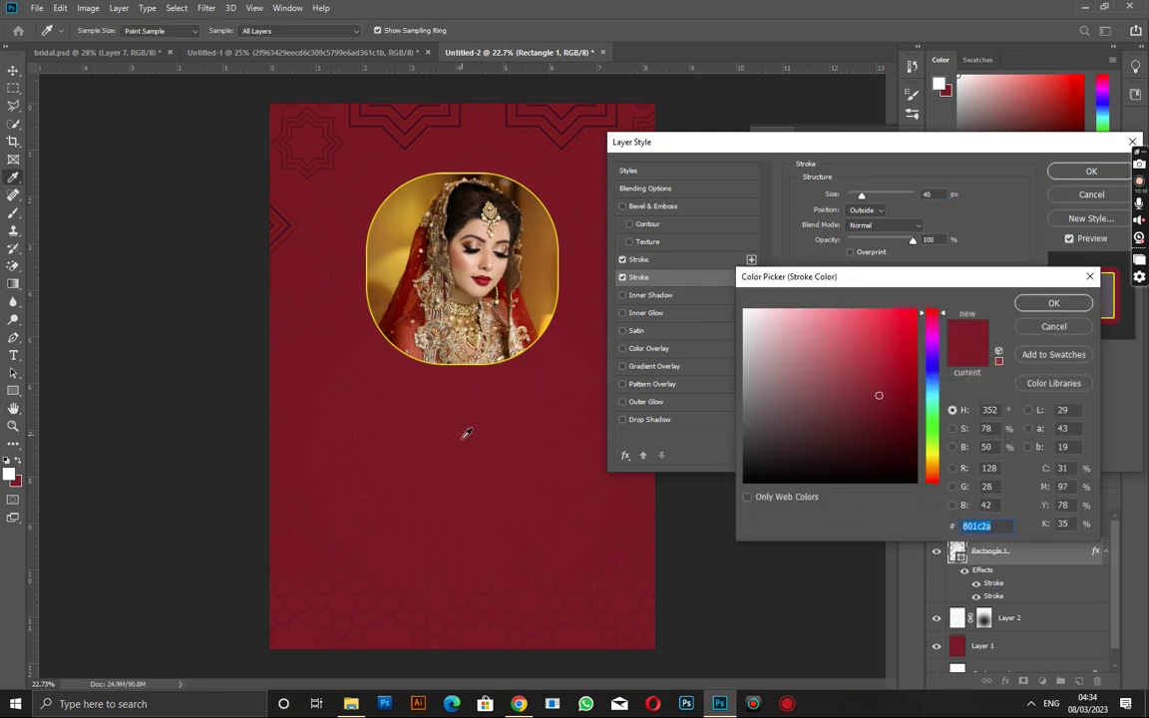
pyautogui.click(1034, 308)
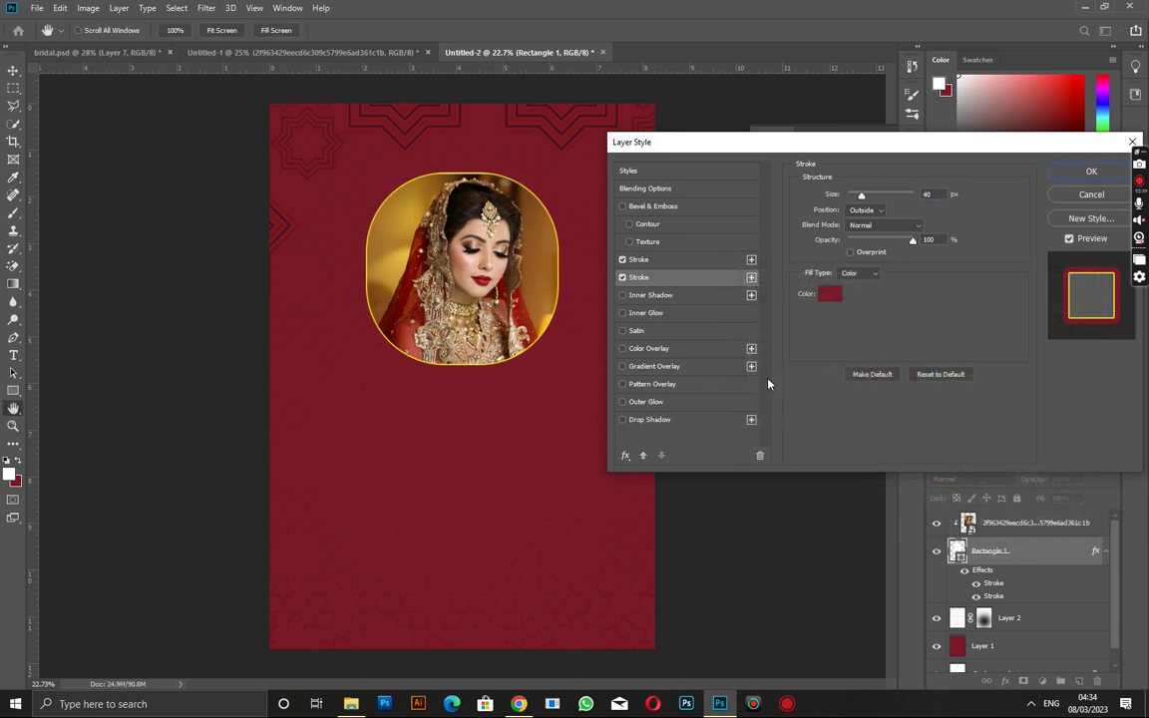
pyautogui.click(649, 419)
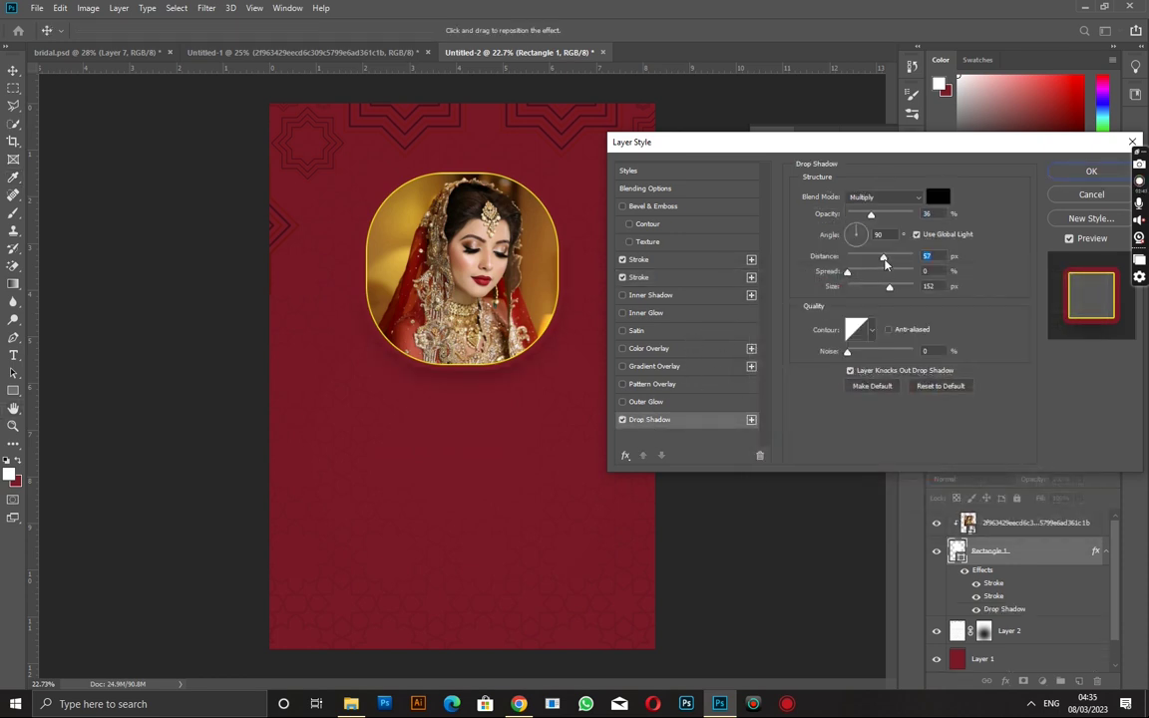
pyautogui.moveTo(884, 259); pyautogui.dragTo(881, 292)
pyautogui.click(1091, 171)
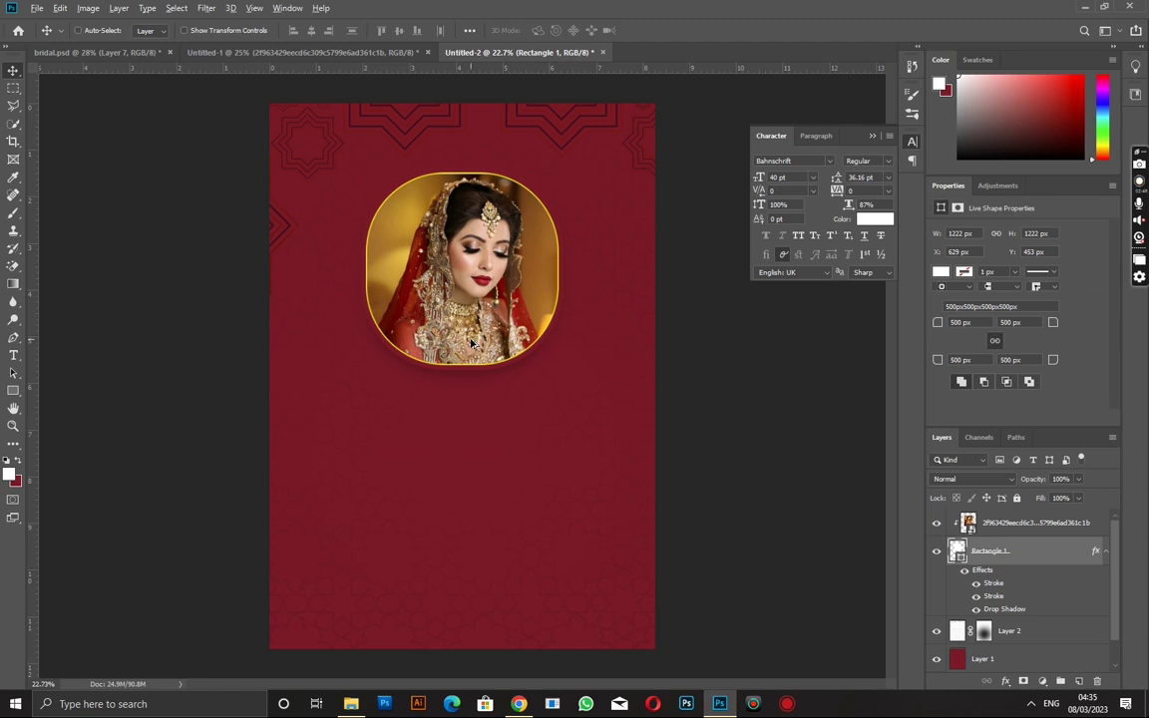
# Step: Add a new empty layer placed beneath the rounded frame layer
pyautogui.scroll(-3, 470, 343)
pyautogui.scroll(2, 470, 343)
pyautogui.scroll(1, 469, 343)
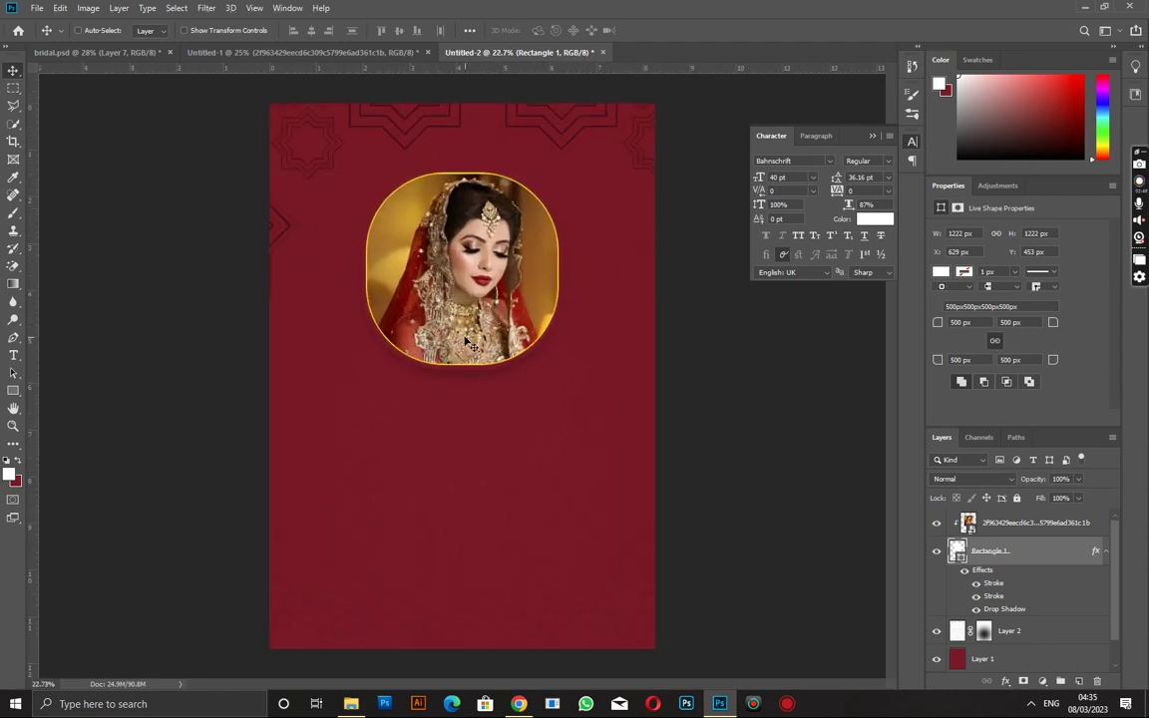
pyautogui.click(1105, 553)
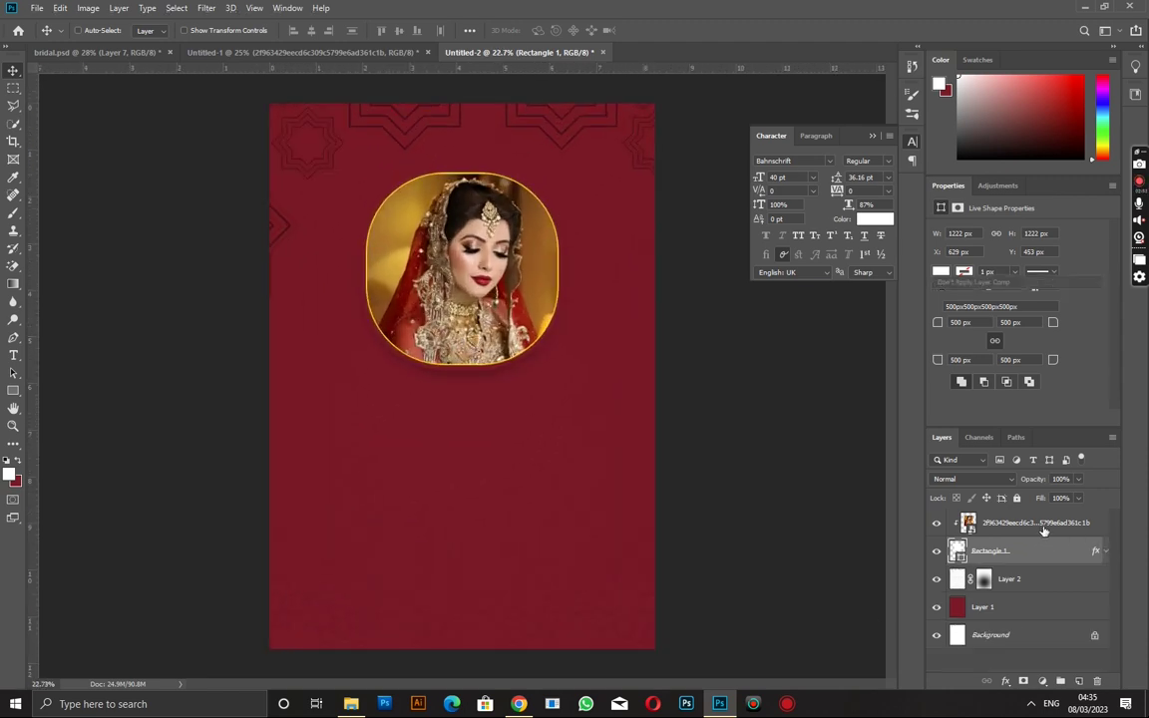
pyautogui.click(1037, 524)
pyautogui.click(1079, 682)
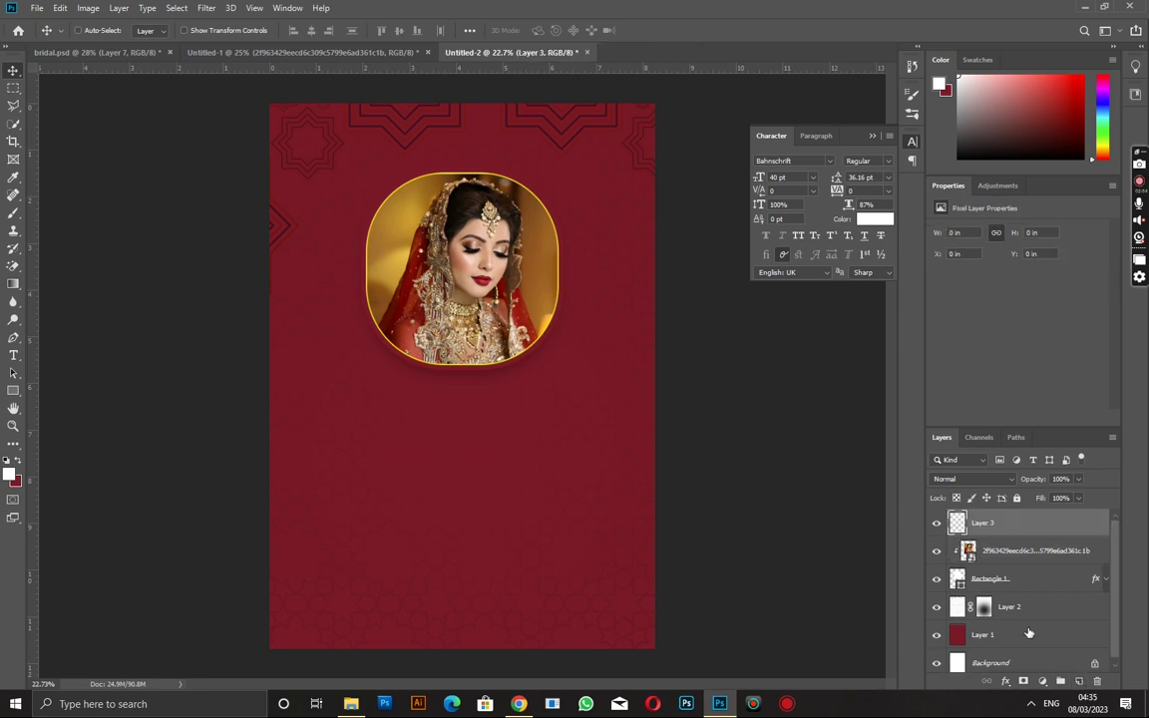
pyautogui.moveTo(1012, 529); pyautogui.dragTo(1012, 601)
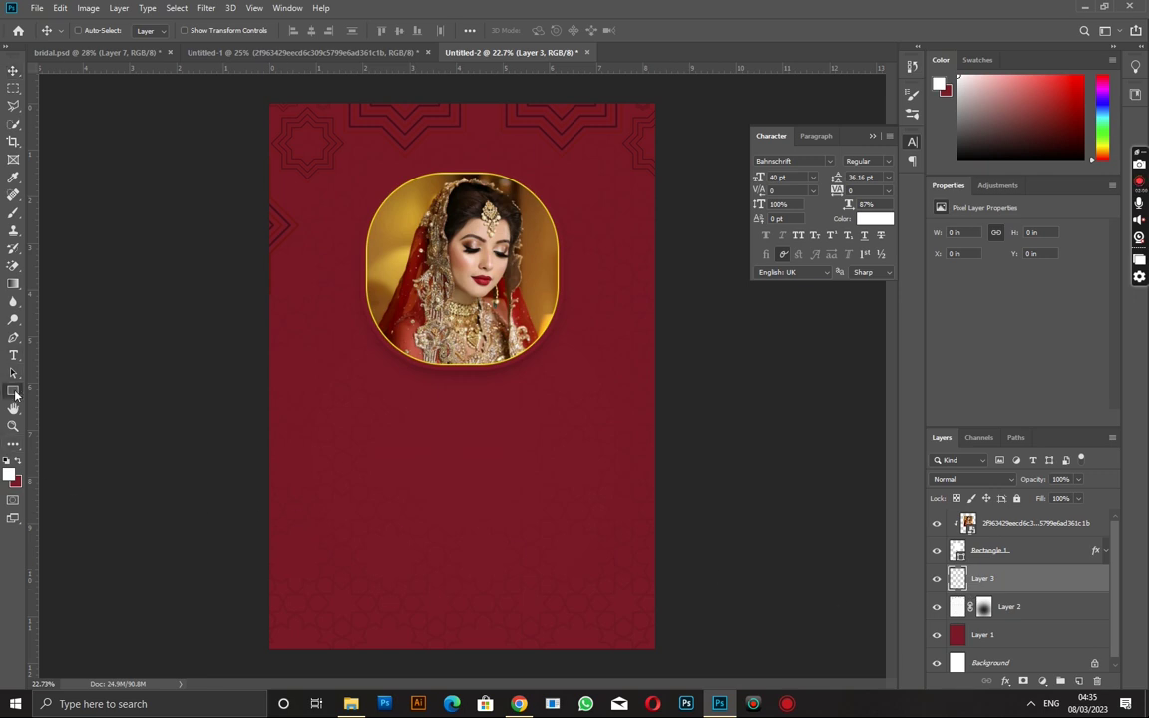
# Step: Draw a thin white 1166 × 102 px bar just below the bride photo
pyautogui.click(13, 389)
pyautogui.moveTo(324, 461); pyautogui.dragTo(507, 475)
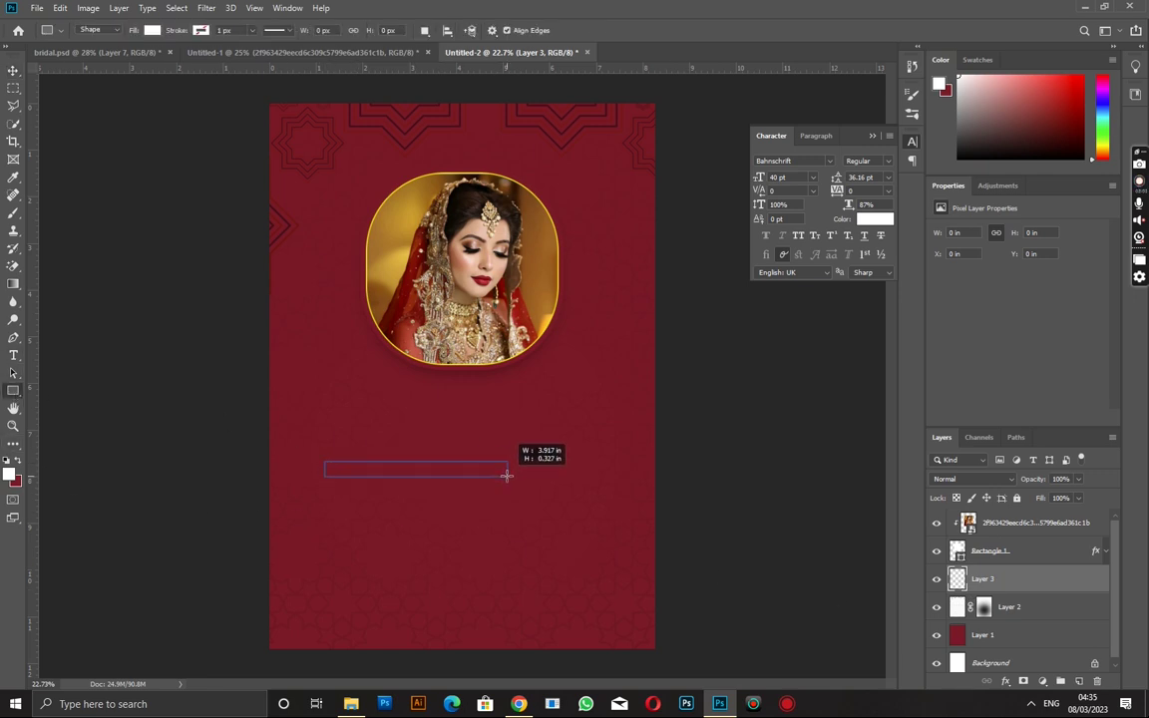
pyautogui.moveTo(507, 475); pyautogui.dragTo(506, 475)
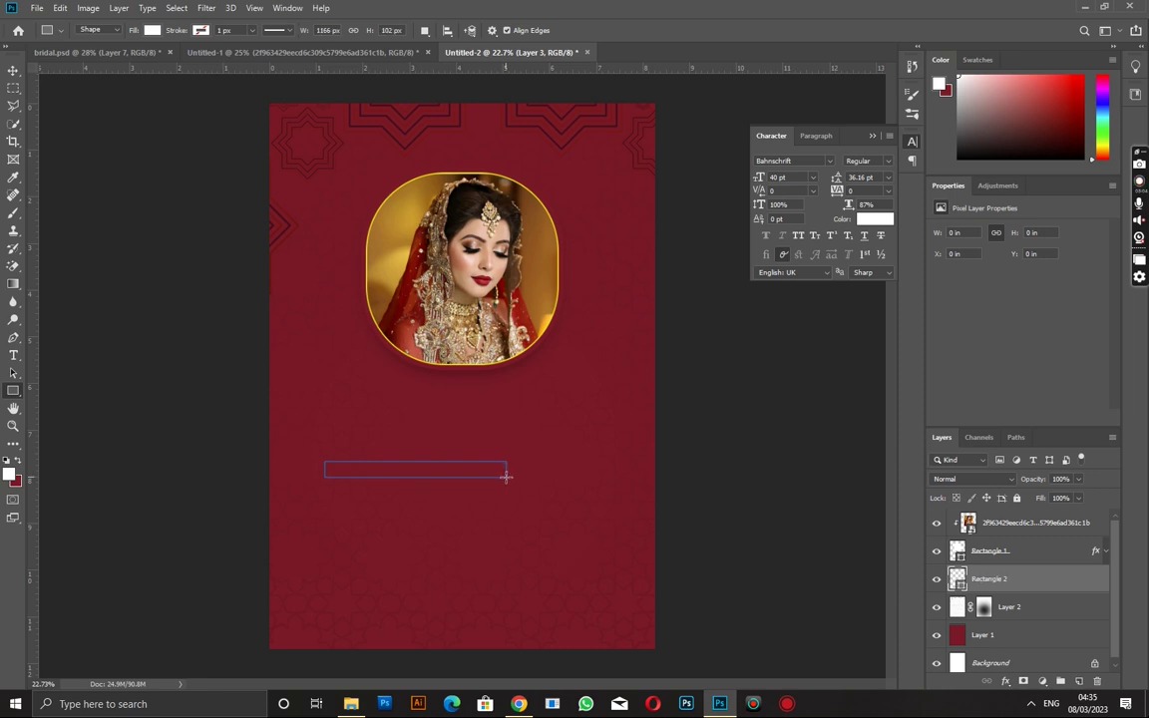
pyautogui.click(13, 70)
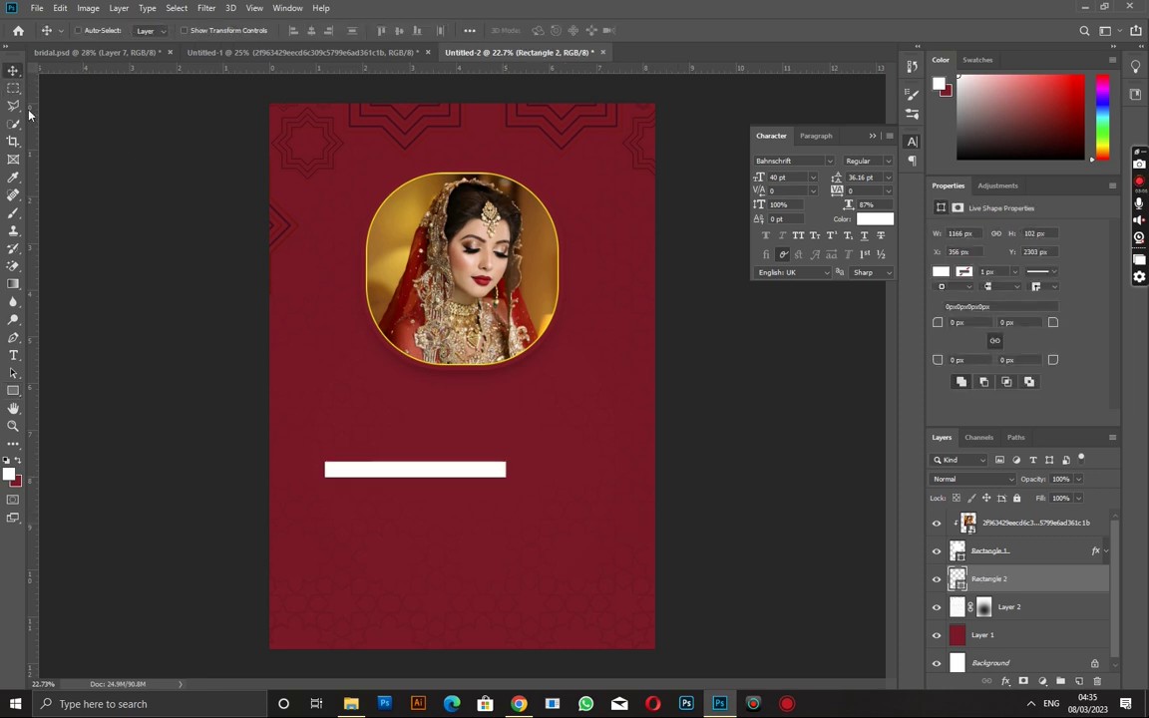
pyautogui.click(418, 485)
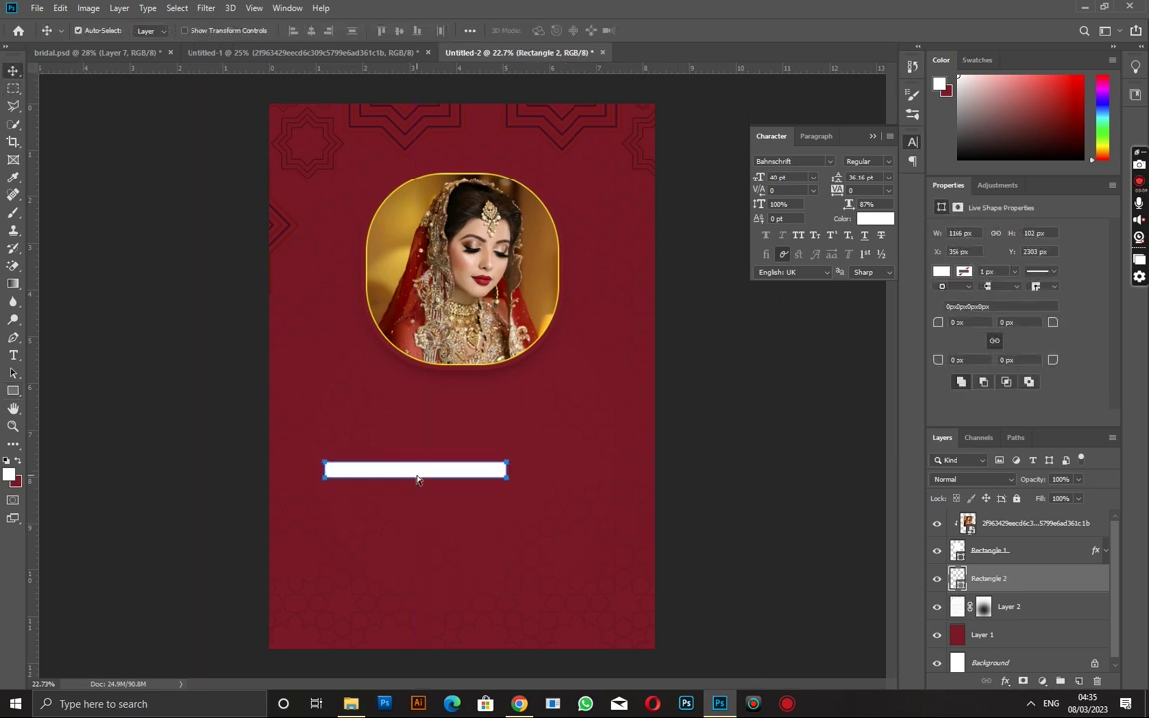
pyautogui.hotkey('ctrl', 't')
# Step: Warp the white bar's top and bottom edges into a gentle upward arch, converting it to a path
pyautogui.rightClick(451, 468)
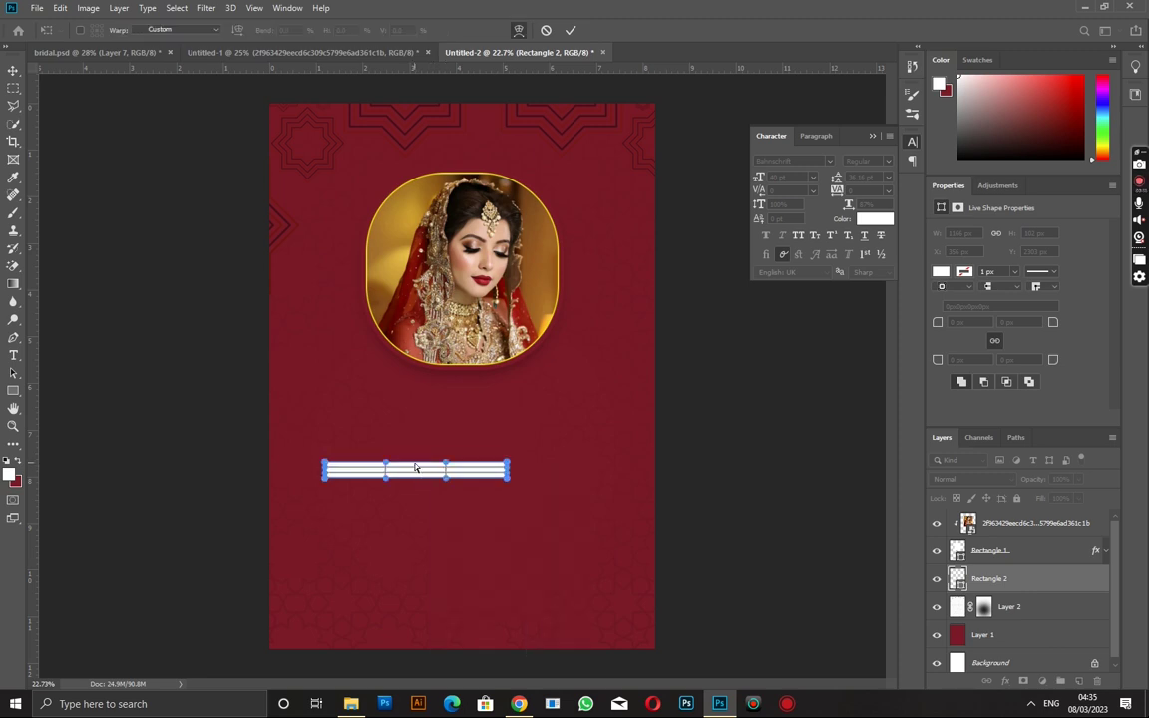
pyautogui.scroll(2, 419, 480)
pyautogui.scroll(2, 417, 480)
pyautogui.scroll(1, 449, 479)
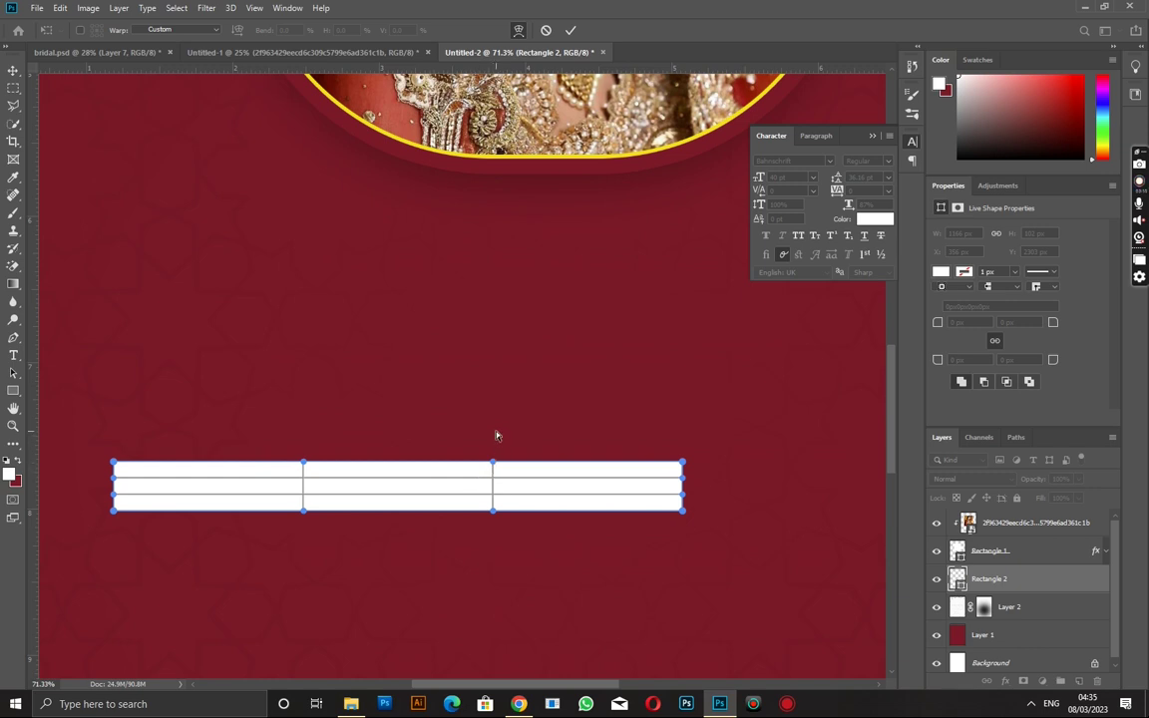
pyautogui.moveTo(493, 461); pyautogui.dragTo(493, 427)
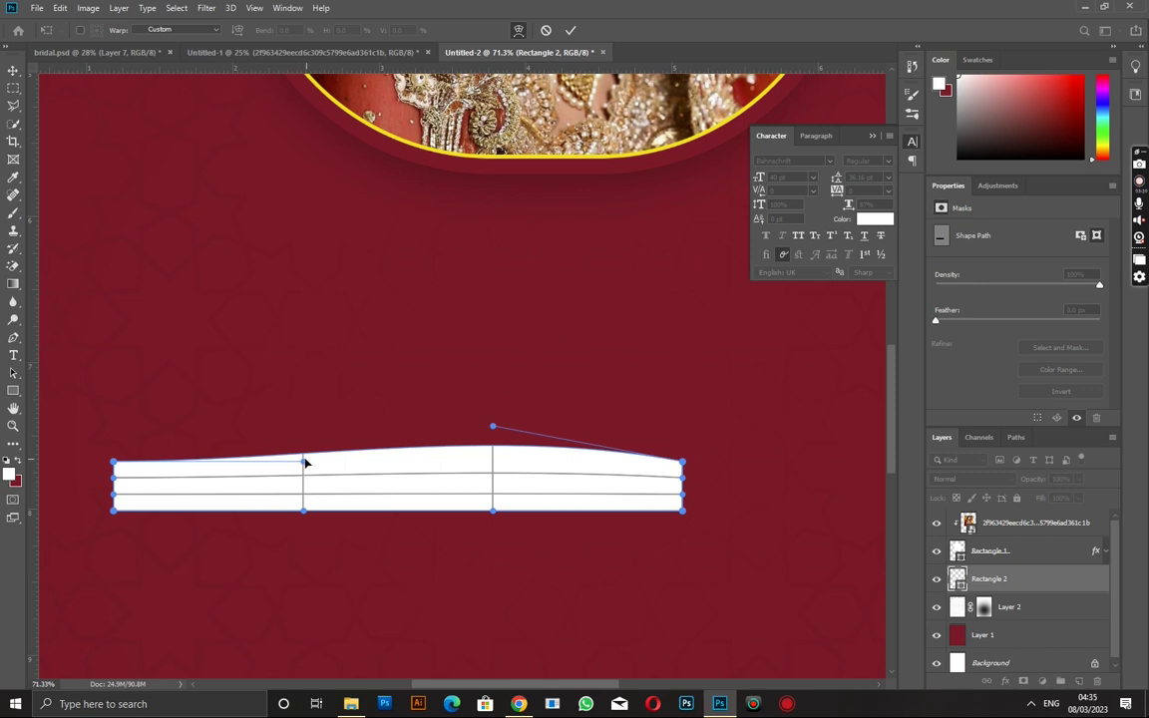
pyautogui.moveTo(305, 462); pyautogui.dragTo(305, 431)
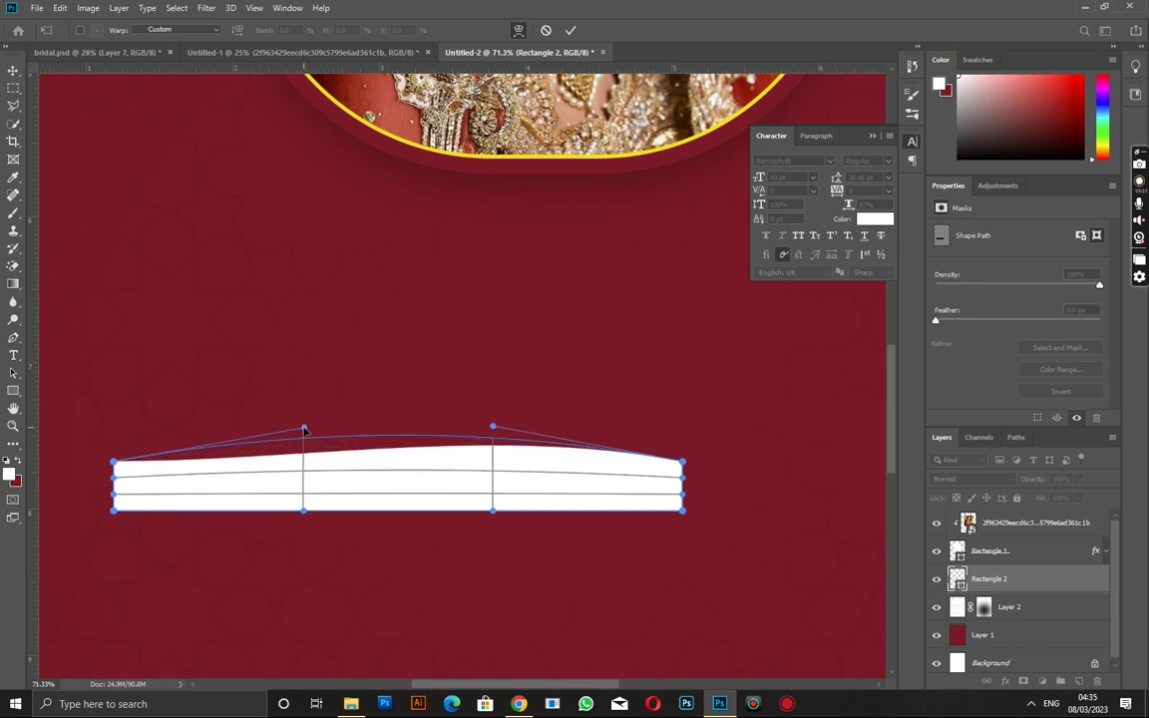
pyautogui.moveTo(493, 512); pyautogui.dragTo(493, 484)
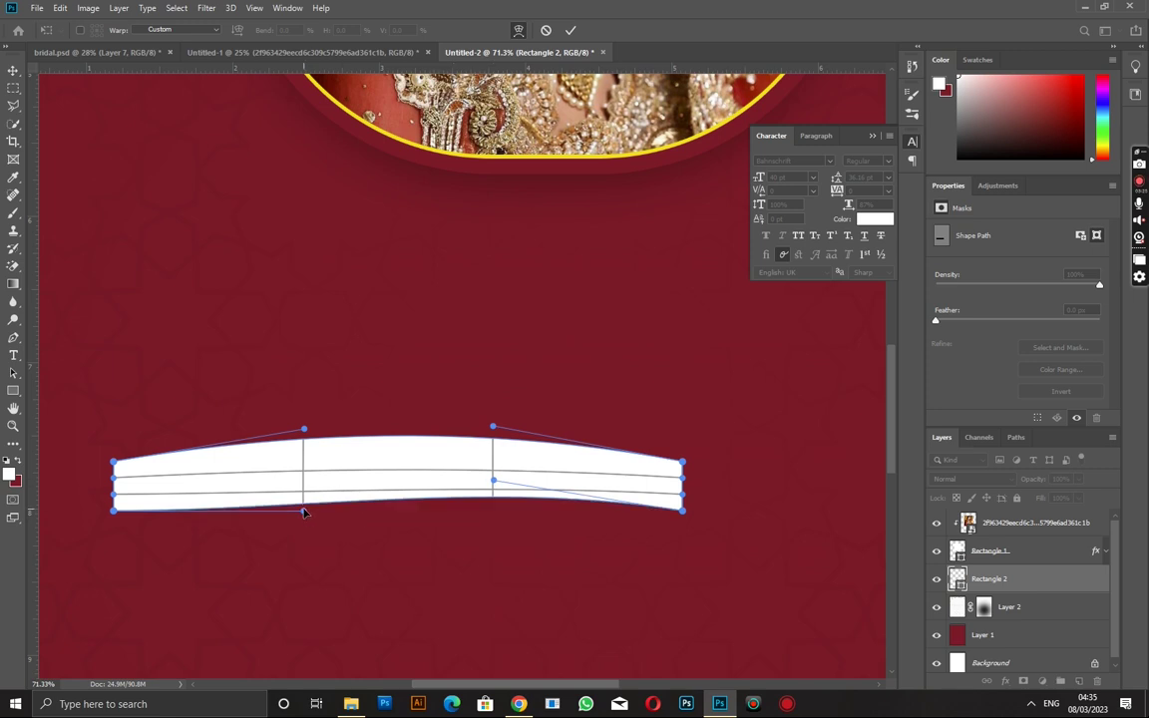
pyautogui.moveTo(305, 511); pyautogui.dragTo(306, 482)
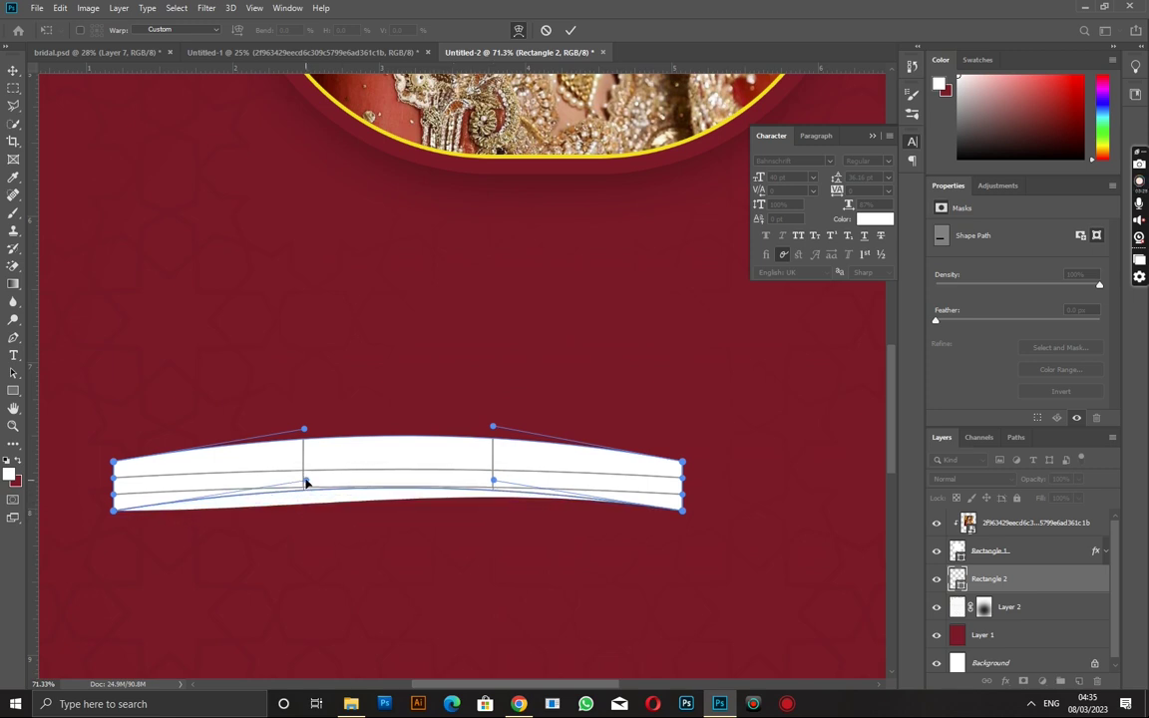
pyautogui.click(13, 70)
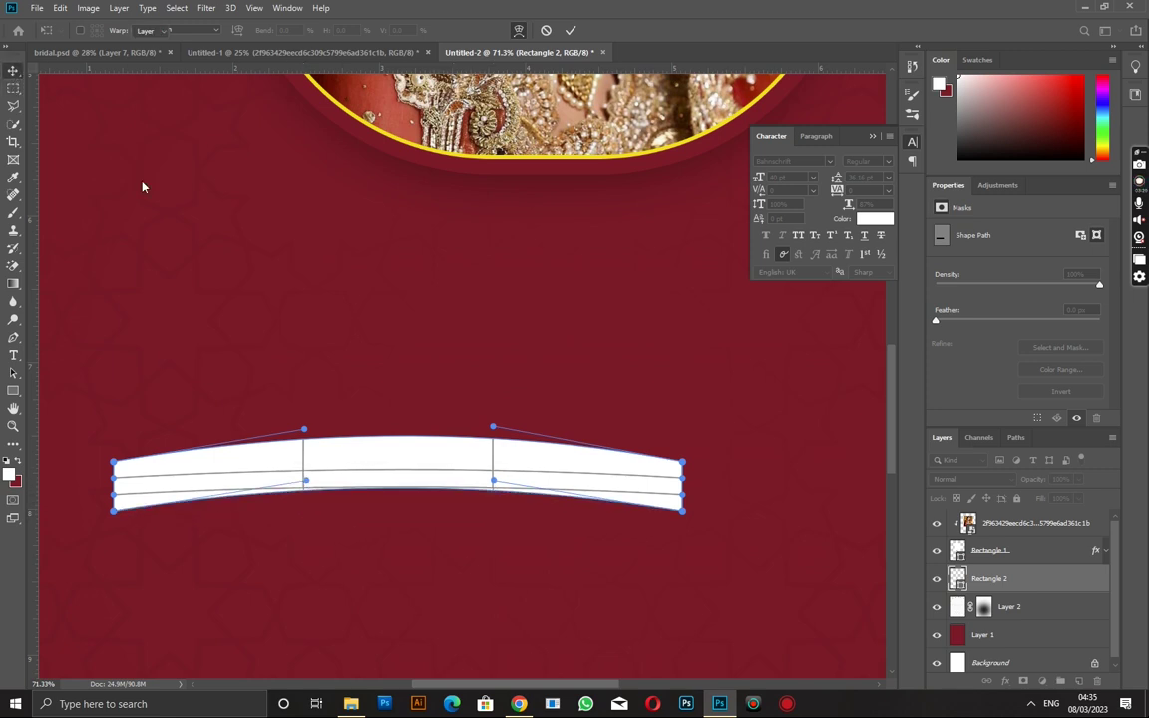
pyautogui.click(491, 255)
# Step: Move the curved band up against the left side of the photo frame
pyautogui.scroll(-3, 403, 427)
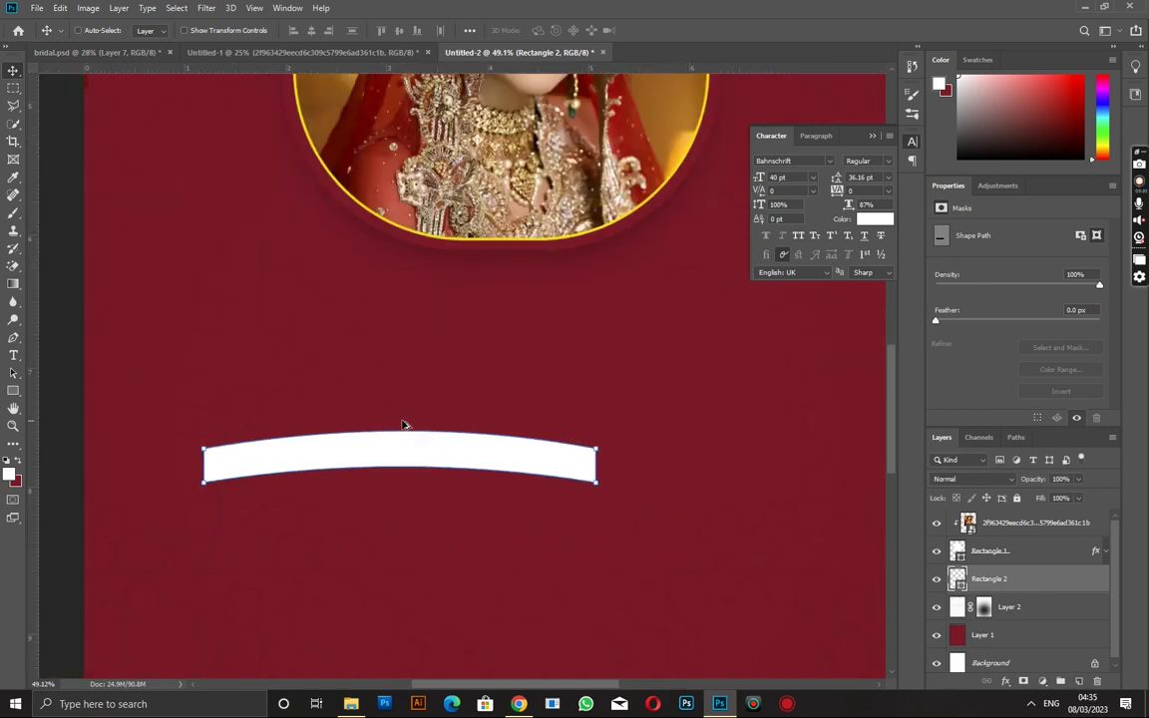
pyautogui.scroll(-3, 403, 427)
pyautogui.scroll(-3, 404, 438)
pyautogui.moveTo(408, 458); pyautogui.dragTo(311, 222)
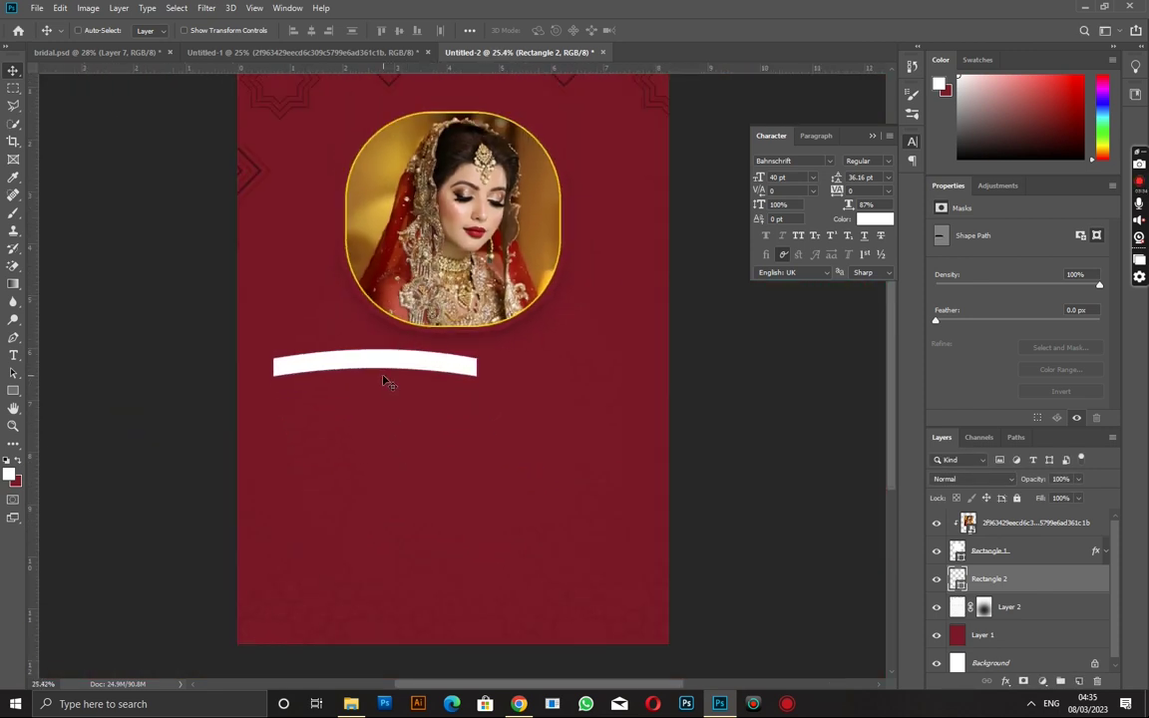
pyautogui.scroll(2, 317, 255)
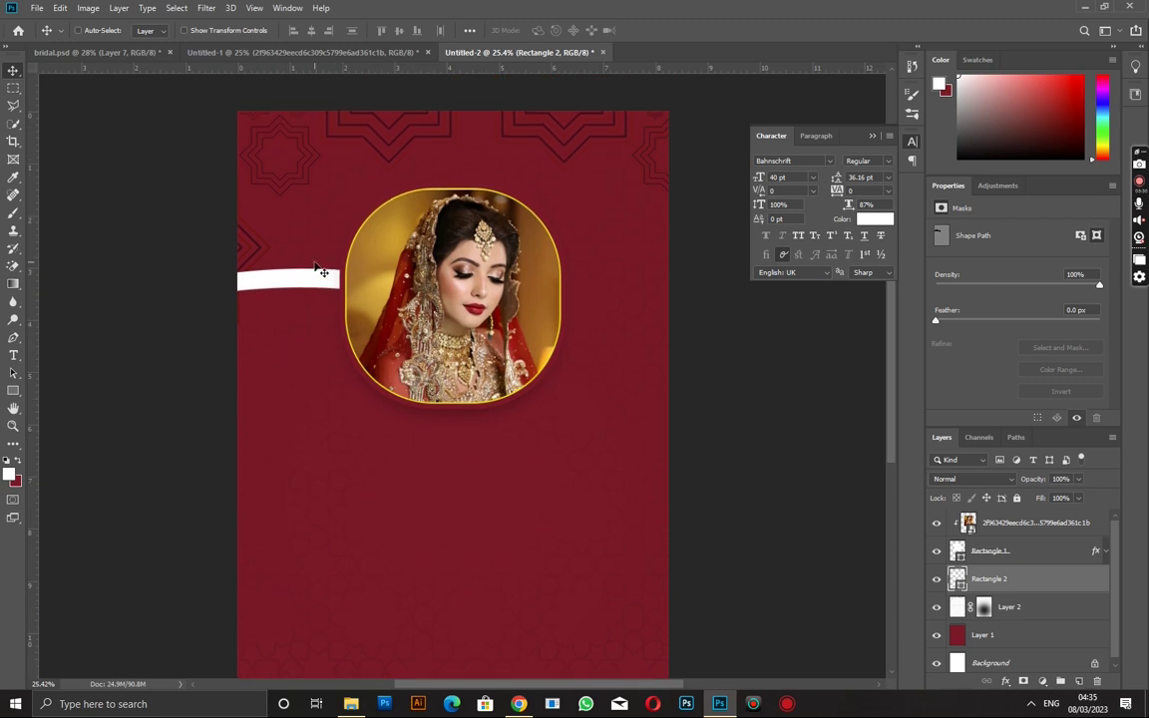
pyautogui.moveTo(327, 267); pyautogui.dragTo(317, 267)
# Step: Flip, rotate and narrow the band so it tilts toward the photo, then apply the transform
pyautogui.hotkey('ctrl', 't')
pyautogui.rightClick(321, 264)
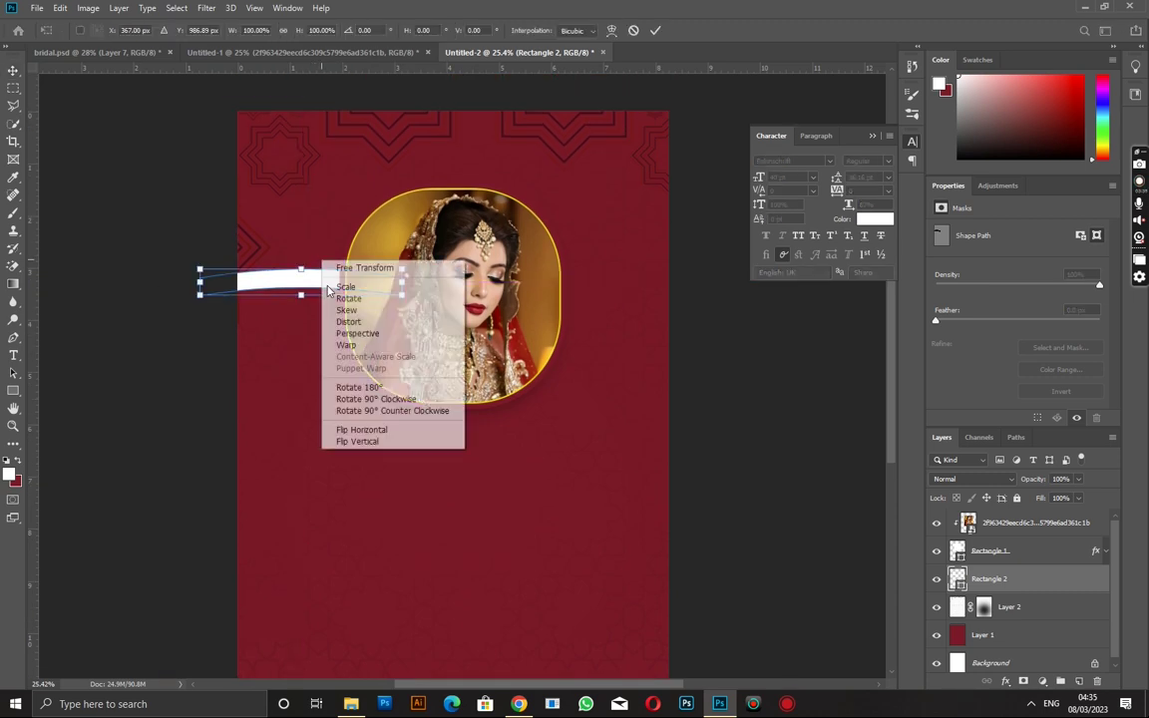
pyautogui.click(376, 439)
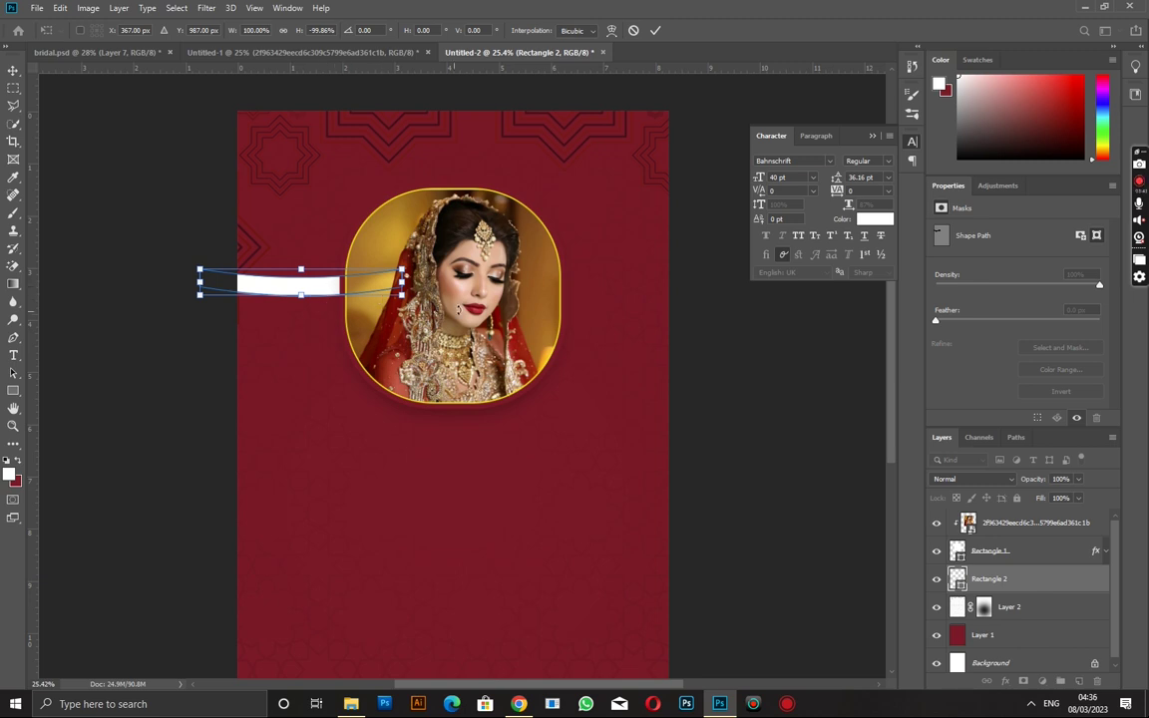
pyautogui.moveTo(458, 311); pyautogui.dragTo(464, 329)
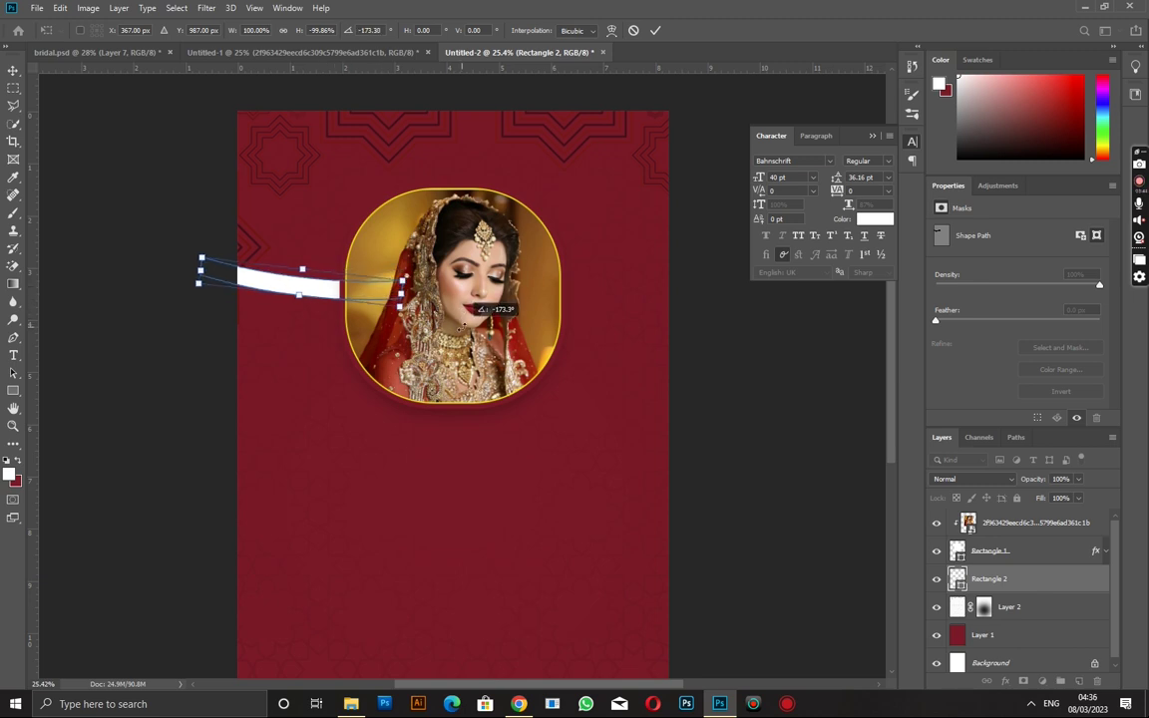
pyautogui.rightClick(339, 289)
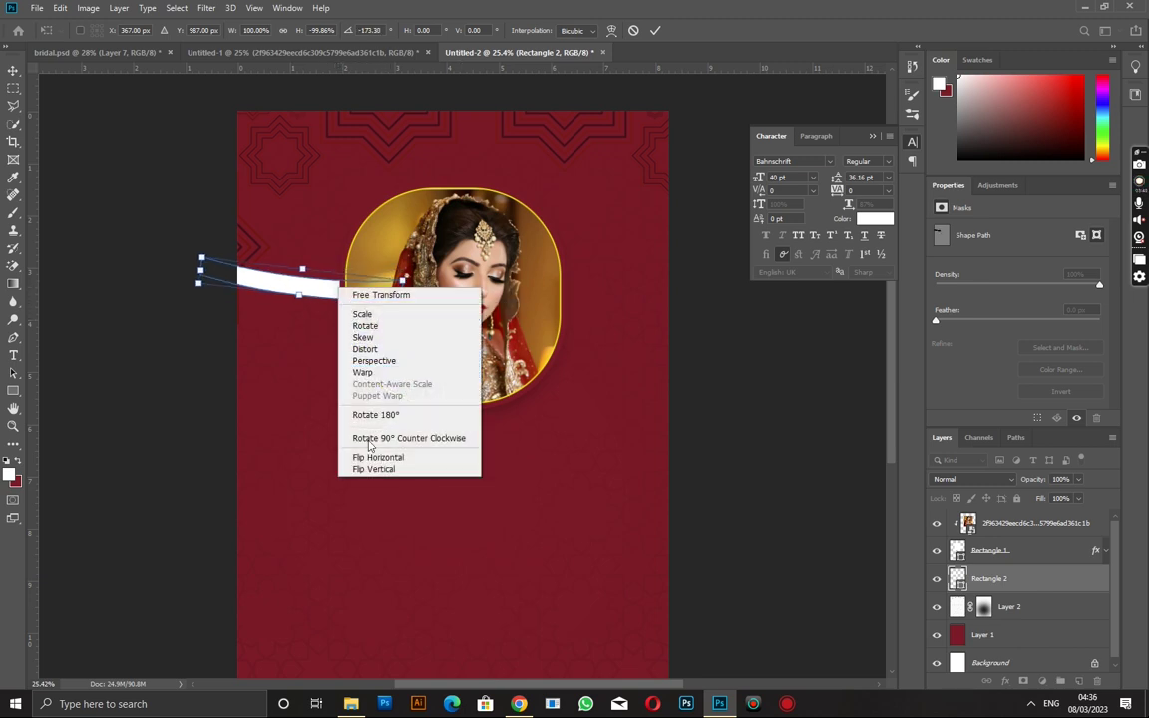
pyautogui.click(379, 455)
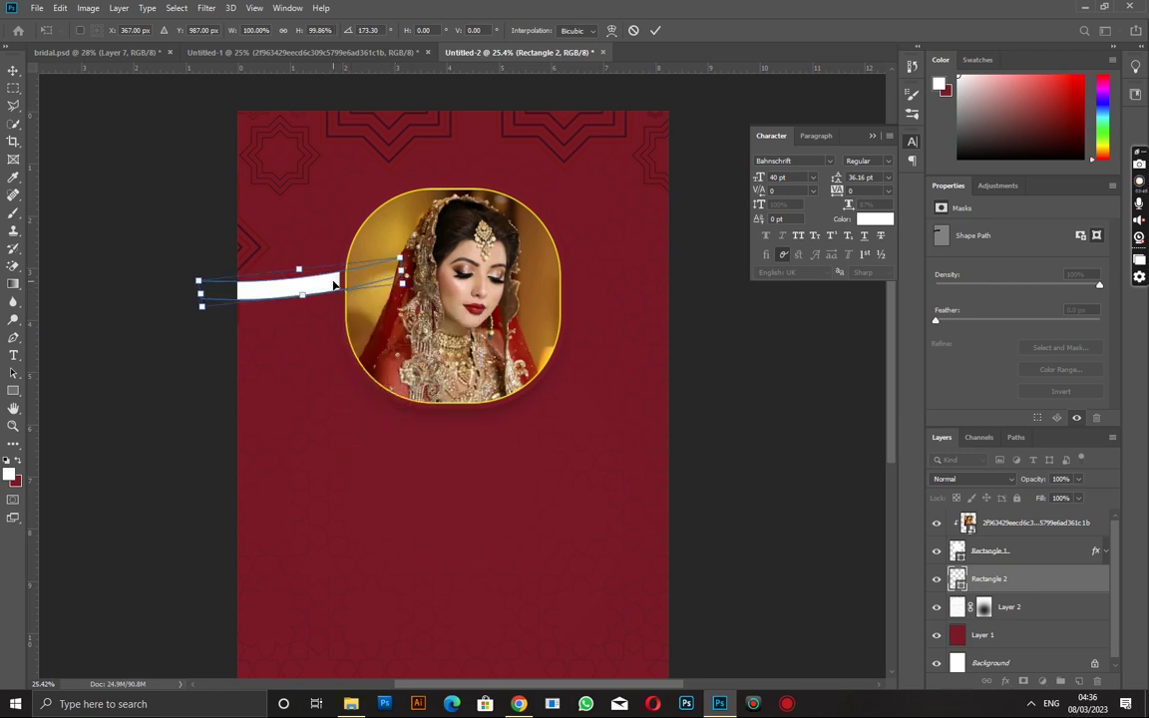
pyautogui.rightClick(334, 284)
pyautogui.click(399, 463)
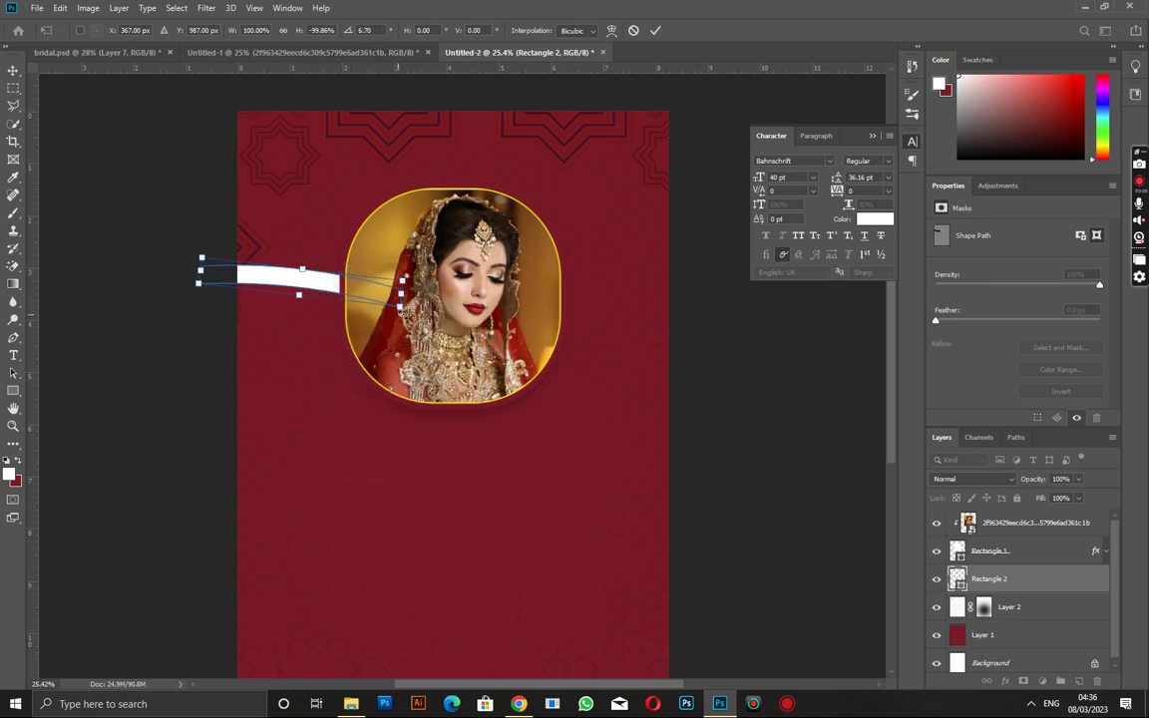
pyautogui.moveTo(400, 301)
pyautogui.mouseDown()
pyautogui.moveTo(310, 281)
pyautogui.moveTo(564, 280)
pyautogui.mouseUp()
pyautogui.press('Return')
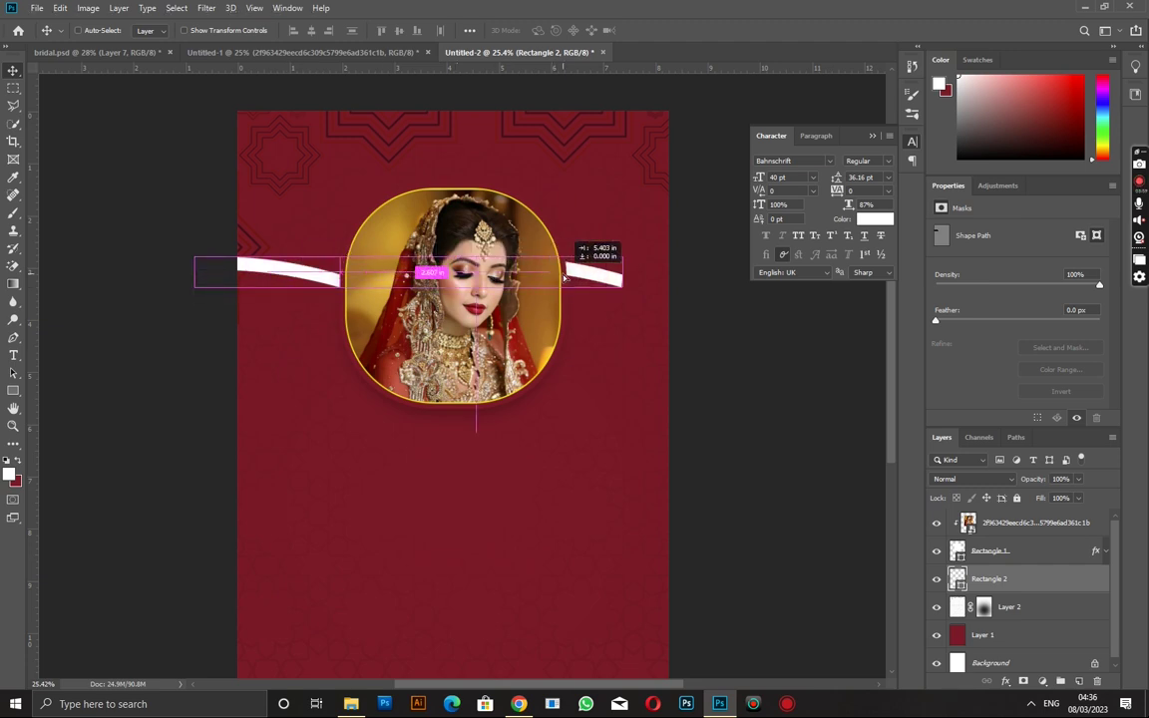
# Step: Flip the copied white band horizontally and move it to the right canvas edge
pyautogui.hotkey('ctrl', 't')
pyautogui.rightClick(581, 272)
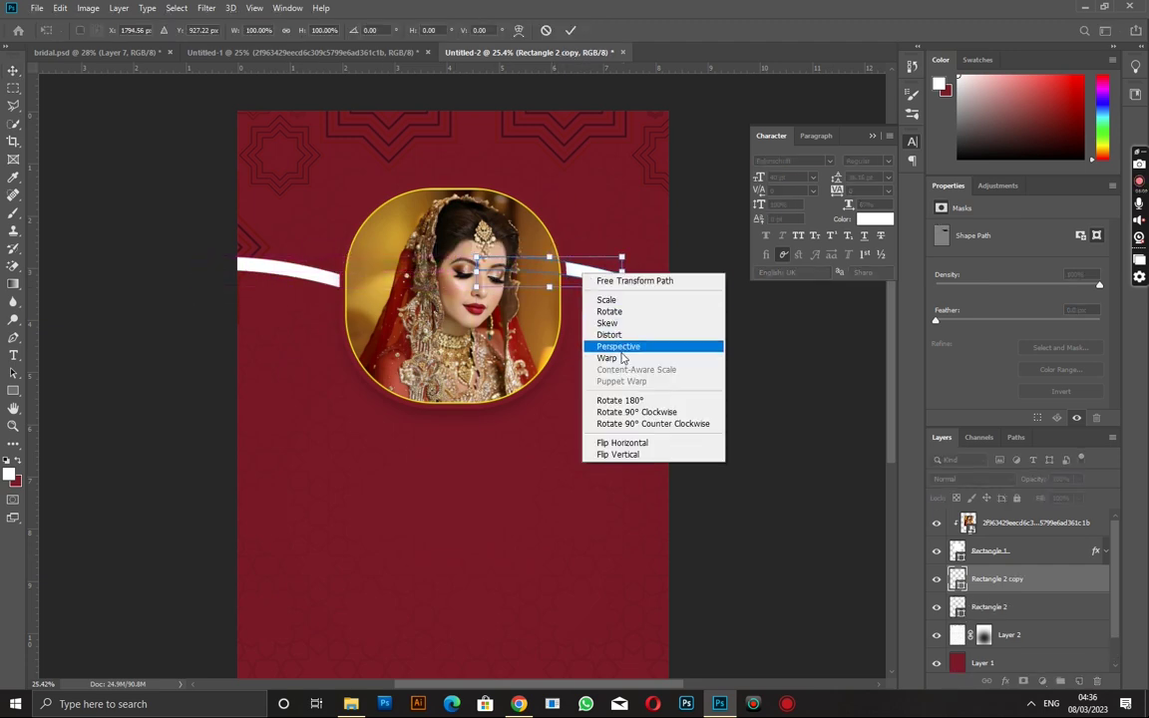
pyautogui.click(634, 442)
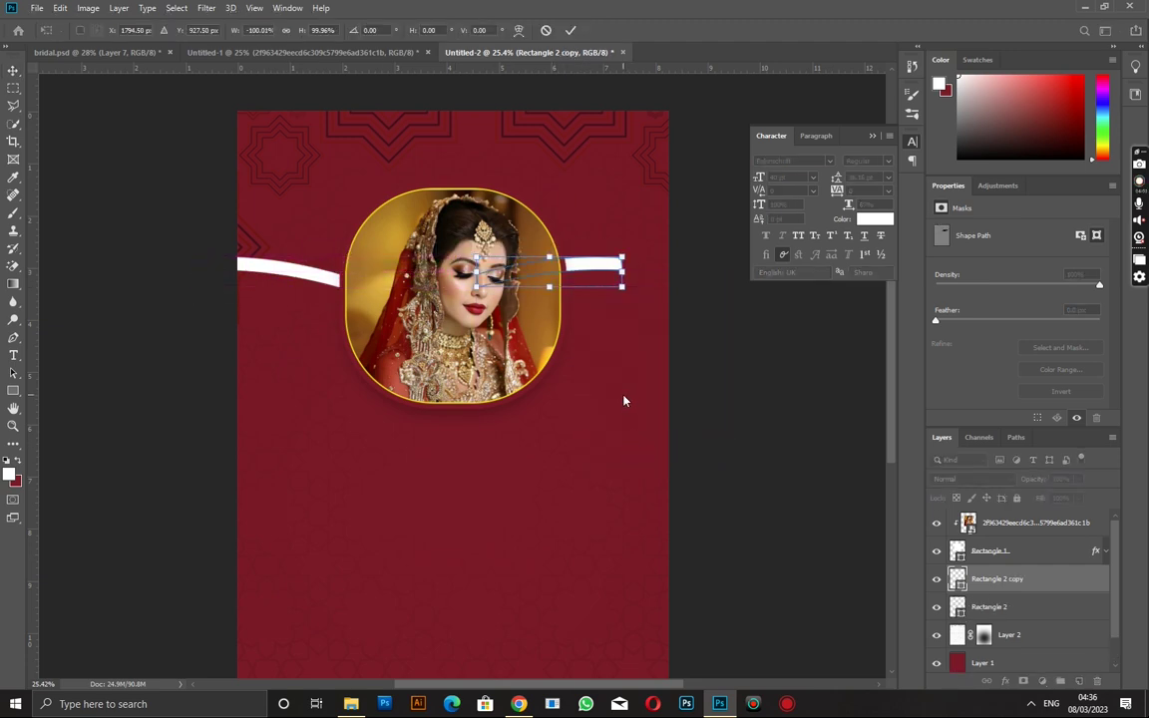
pyautogui.press('Return')
pyautogui.moveTo(584, 262); pyautogui.dragTo(655, 269)
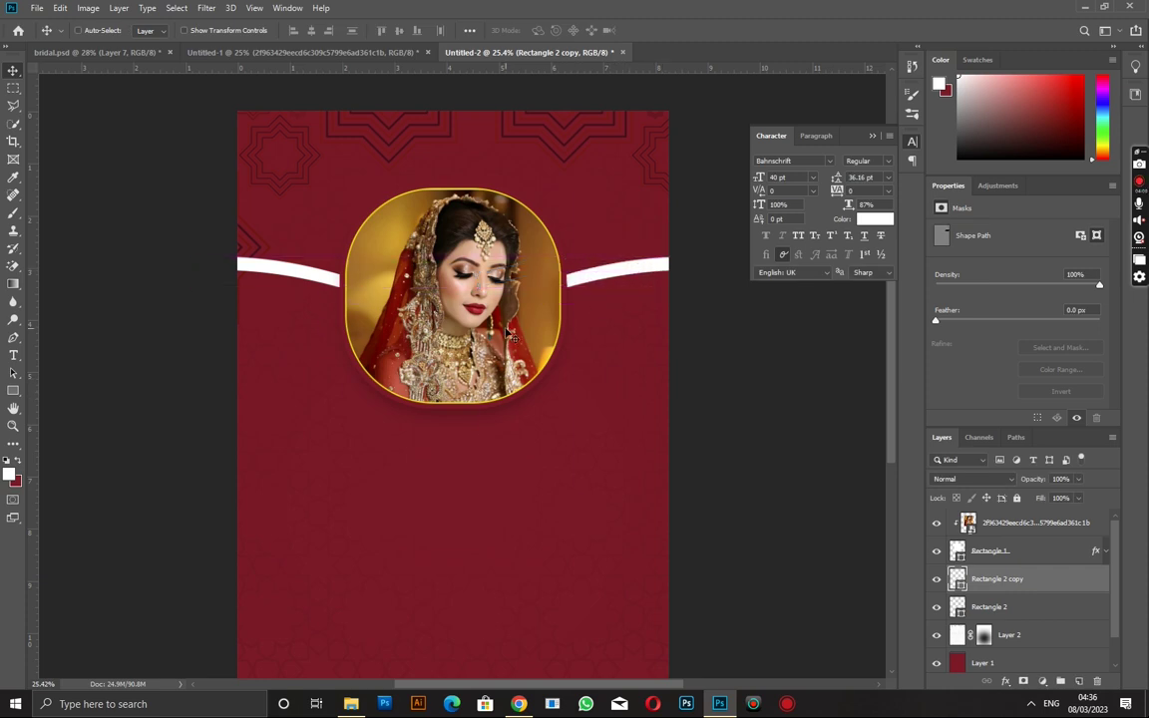
# Step: Drag horizontal guides across both bands to check they sit at the same height
pyautogui.scroll(-2, 486, 332)
pyautogui.scroll(1, 476, 289)
pyautogui.scroll(2, 477, 284)
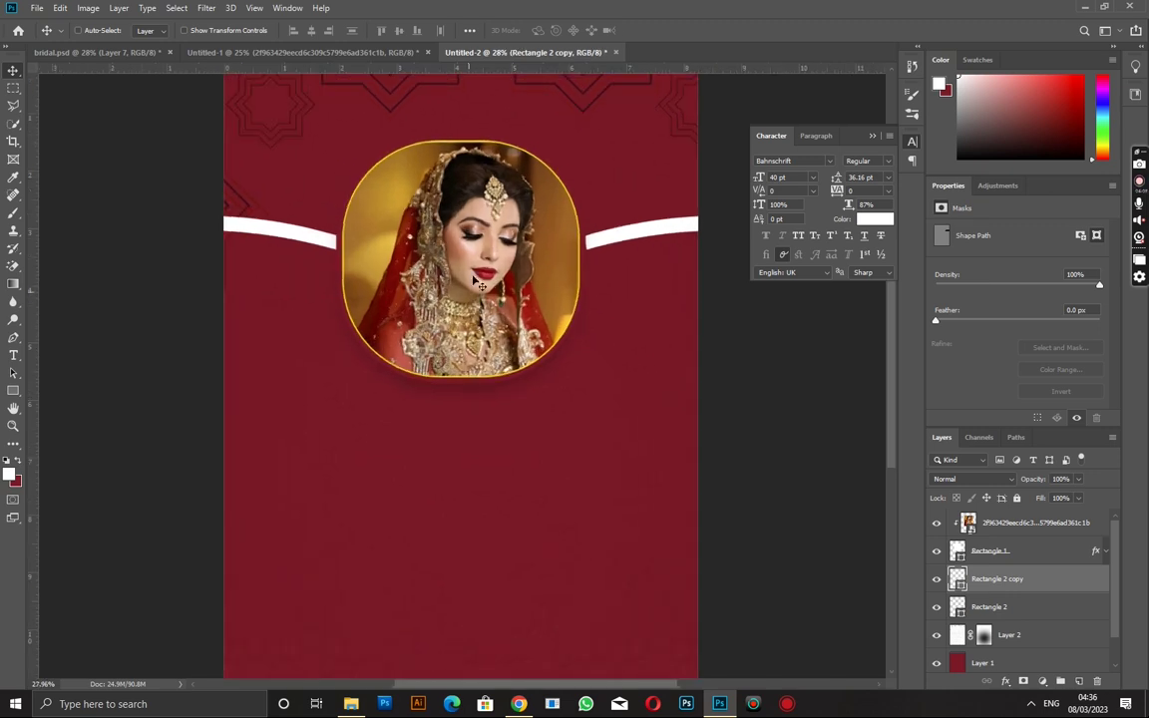
pyautogui.moveTo(528, 68)
pyautogui.mouseDown()
pyautogui.moveTo(538, 250)
pyautogui.moveTo(524, 62)
pyautogui.mouseUp()
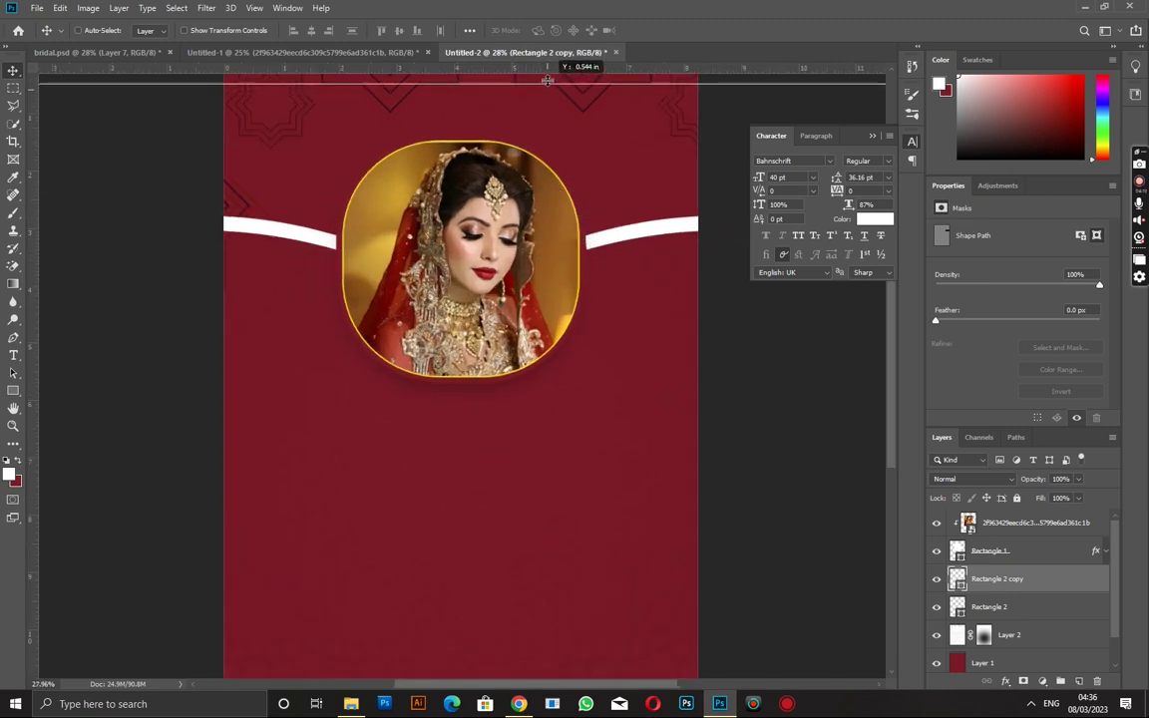
pyautogui.scroll(-1, 556, 163)
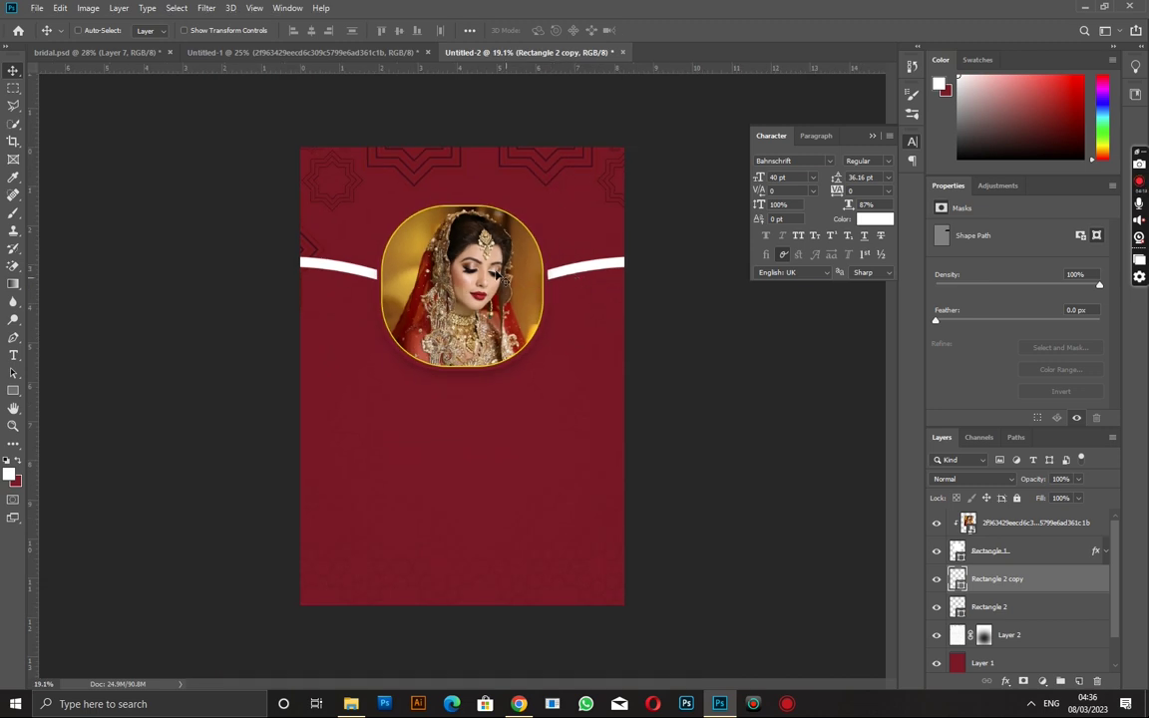
pyautogui.scroll(1, 499, 296)
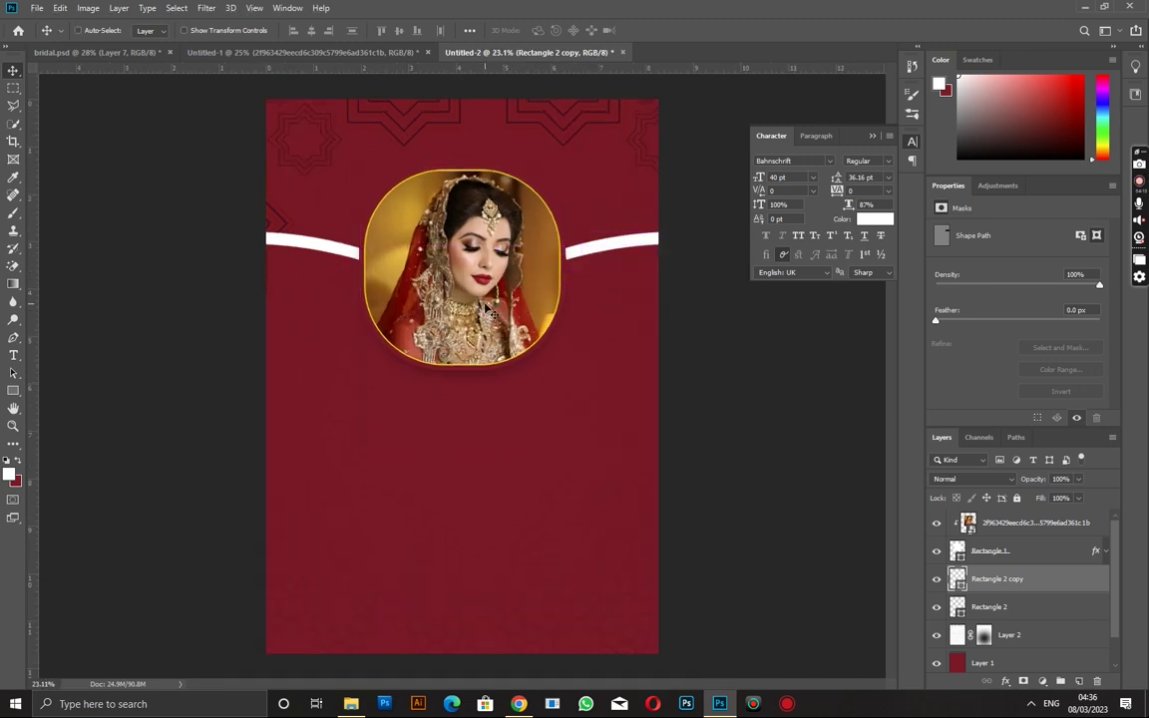
pyautogui.scroll(-2, 489, 312)
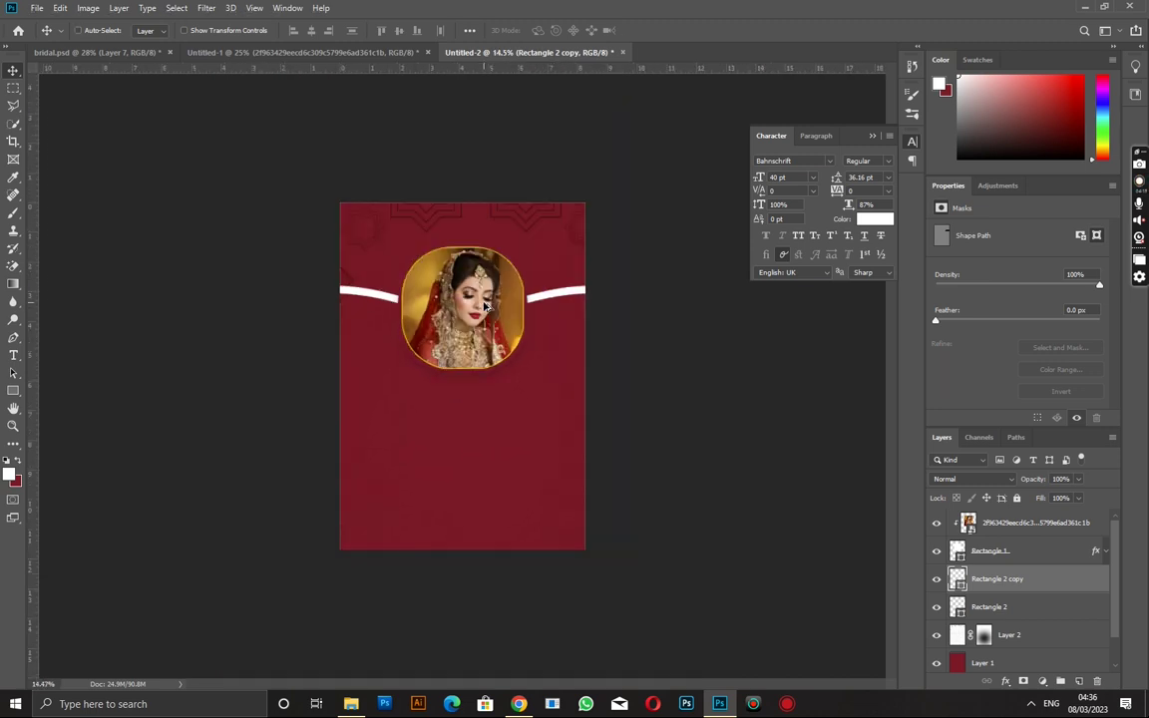
pyautogui.scroll(1, 485, 306)
pyautogui.scroll(2, 486, 309)
pyautogui.scroll(1, 489, 311)
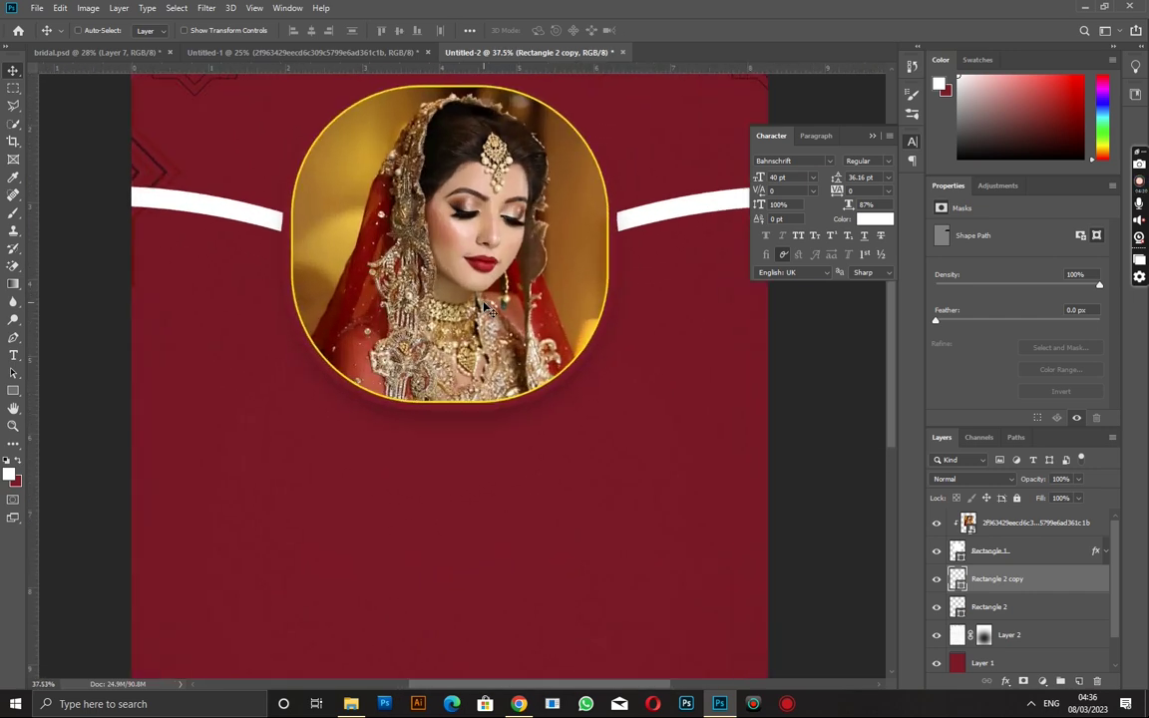
pyautogui.scroll(2, 435, 271)
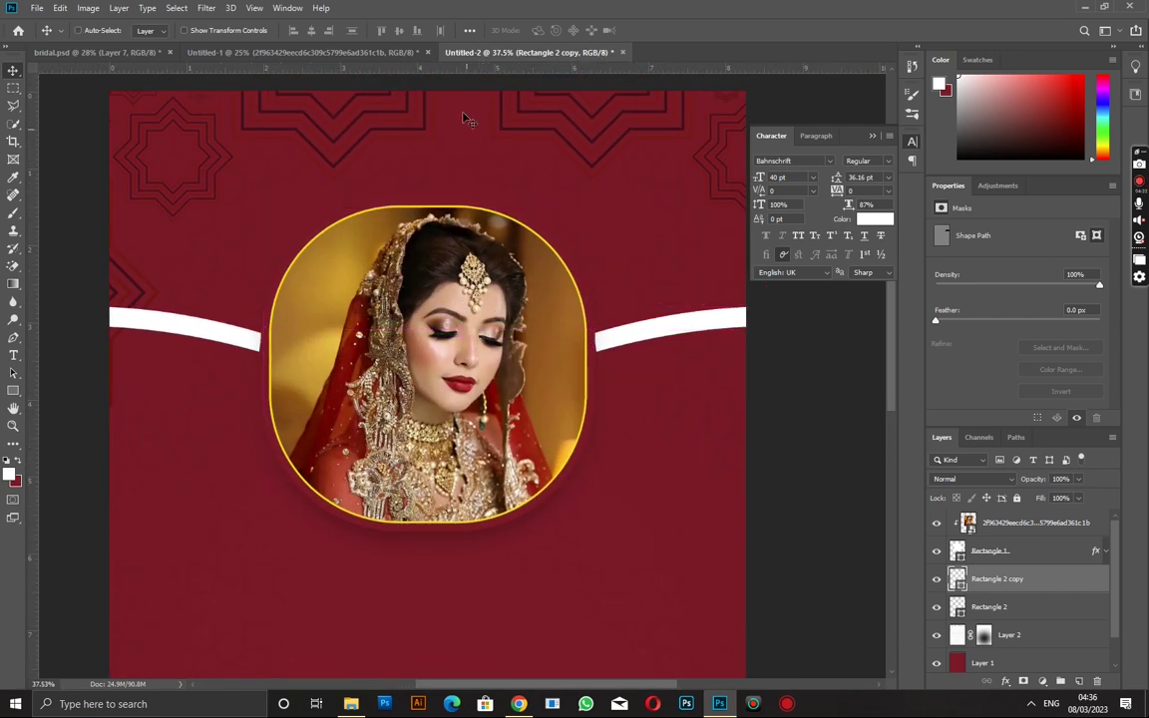
pyautogui.moveTo(443, 72); pyautogui.dragTo(483, 319)
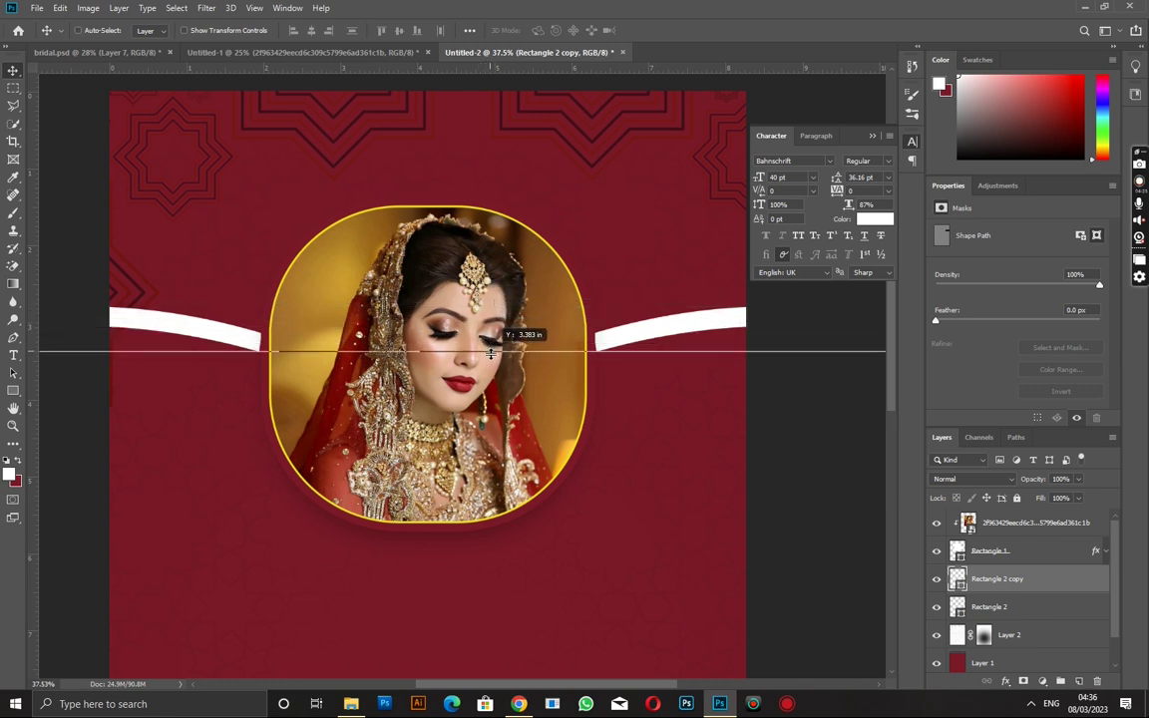
pyautogui.moveTo(483, 319); pyautogui.dragTo(469, 70)
pyautogui.scroll(-3, 461, 224)
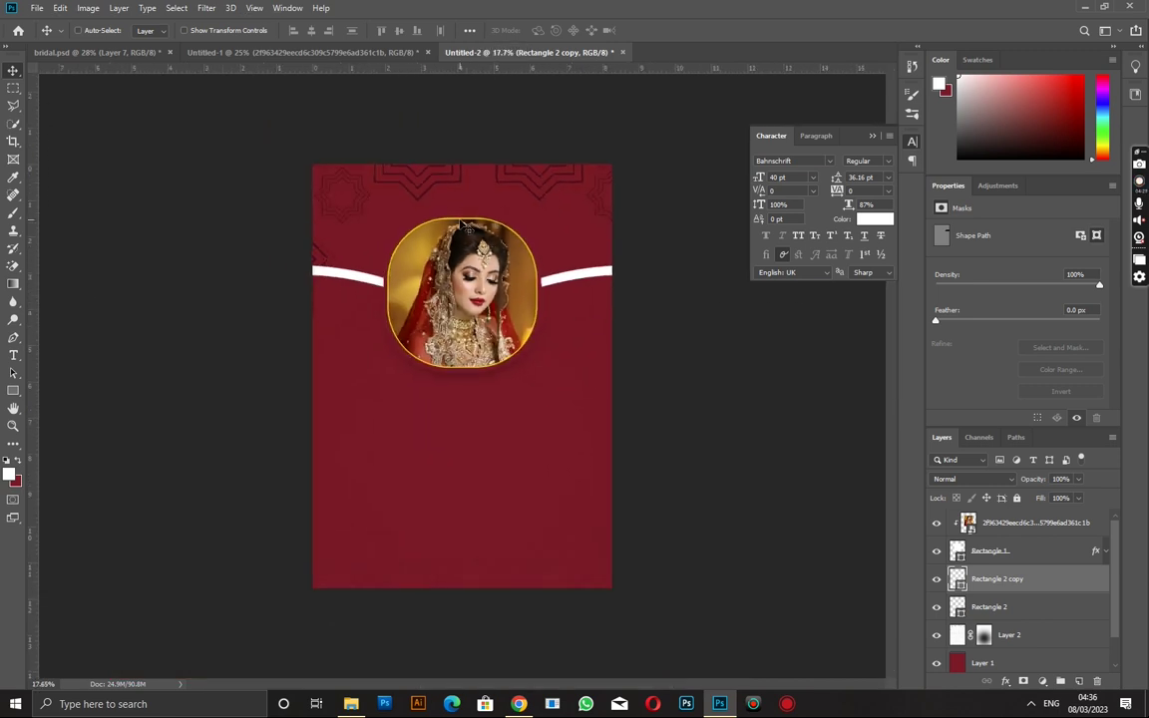
# Step: Add a new empty Layer 3 above Layer 2, beneath the two white bands
pyautogui.click(1047, 612)
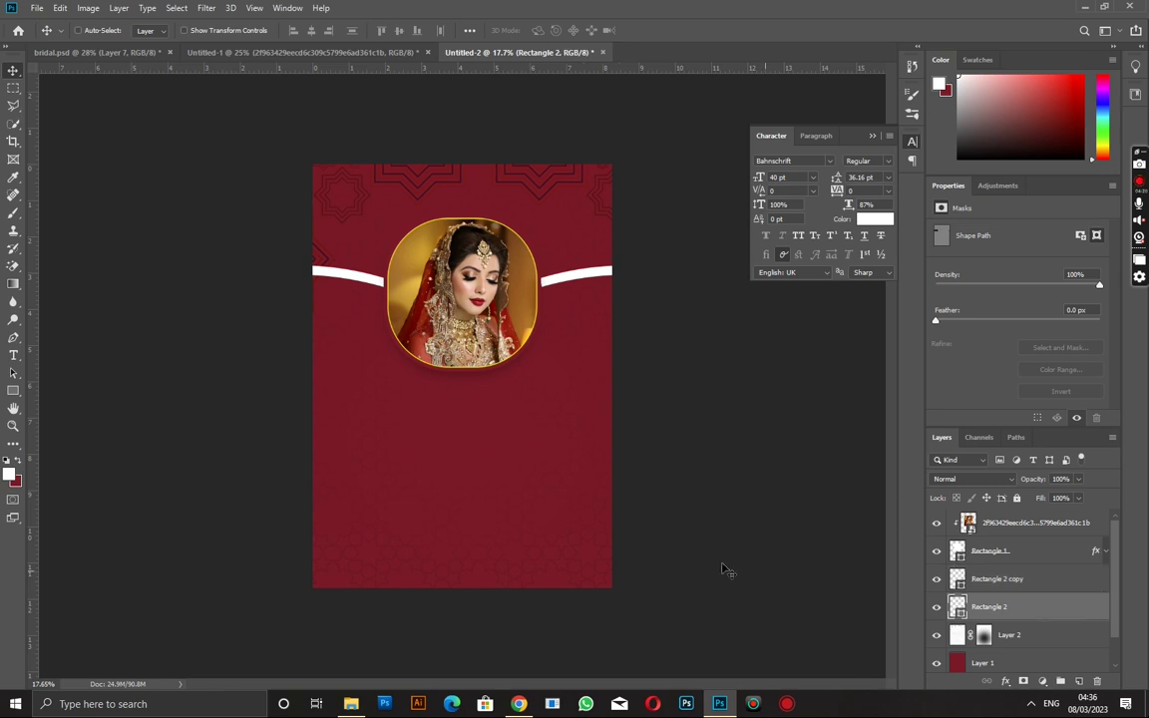
pyautogui.click(1053, 643)
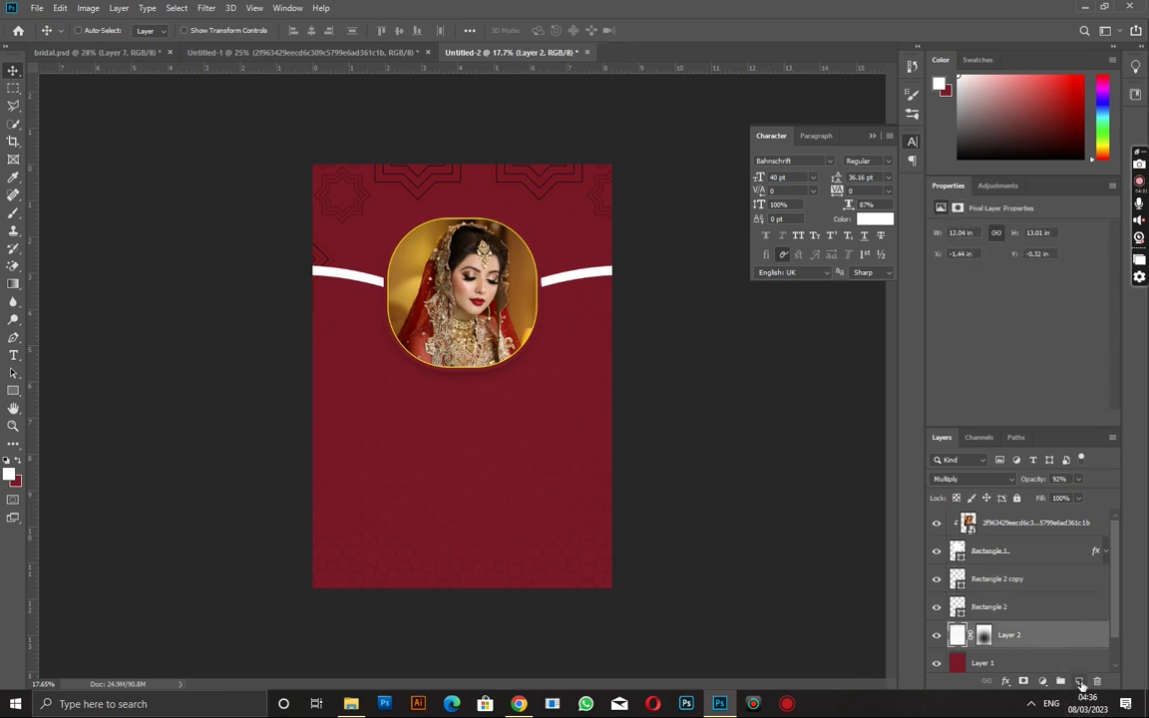
pyautogui.click(1077, 681)
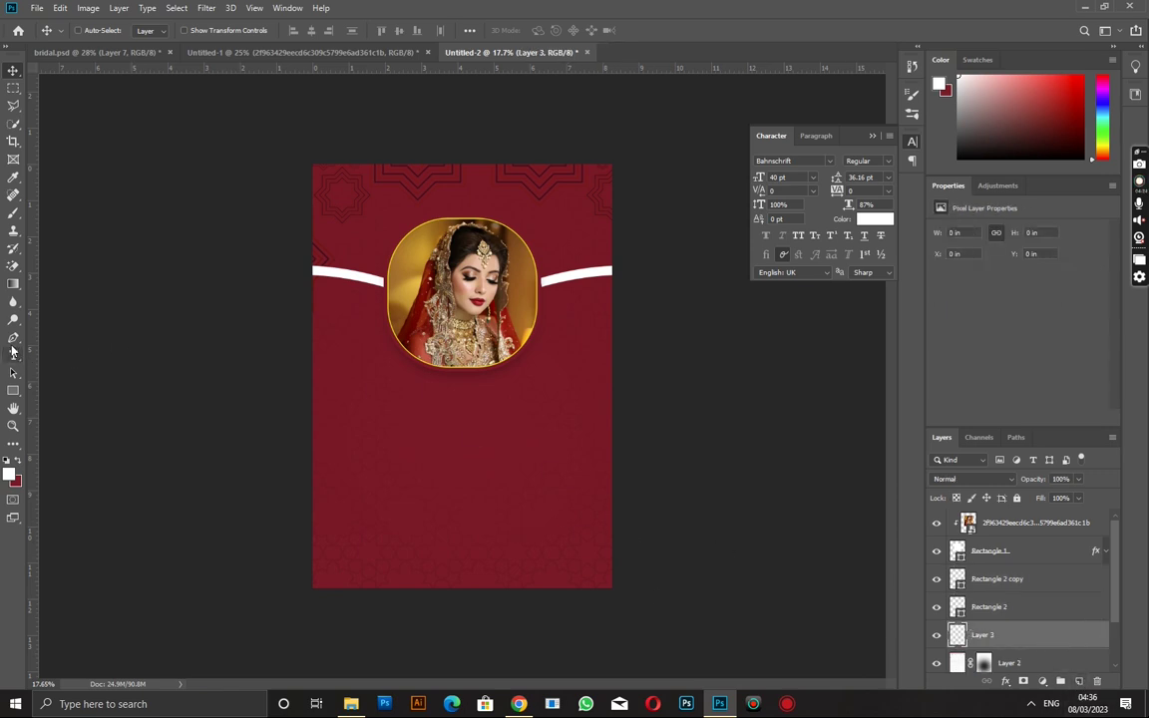
pyautogui.click(13, 339)
pyautogui.scroll(3, 269, 278)
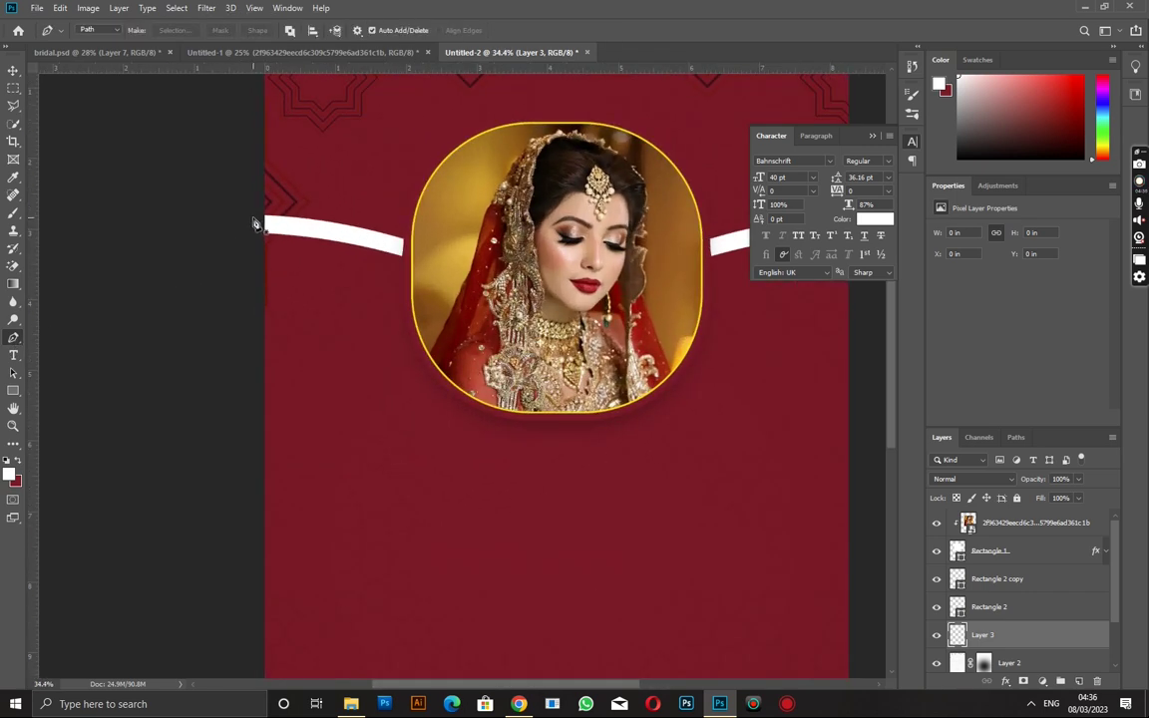
# Step: Trace a closed Pen path around the top area above the white bands and make it a selection
pyautogui.click(256, 224)
pyautogui.click(439, 256)
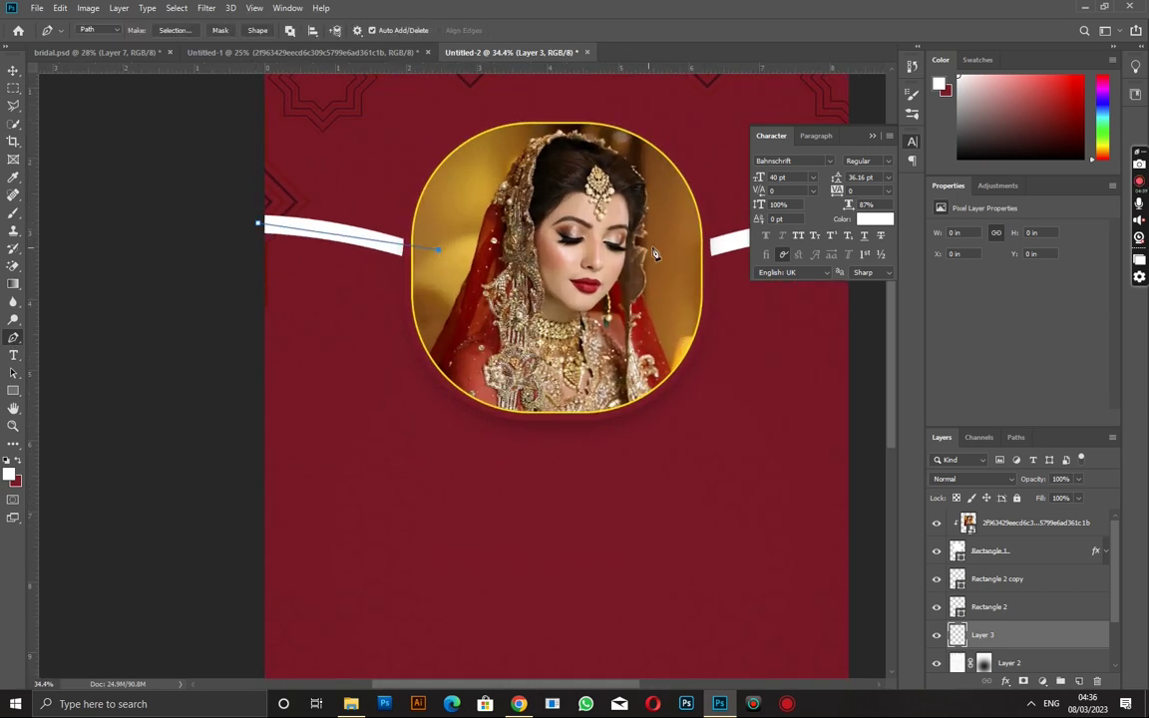
pyautogui.click(710, 249)
pyautogui.hscroll(1, 643, 243)
pyautogui.hscroll(2, 637, 244)
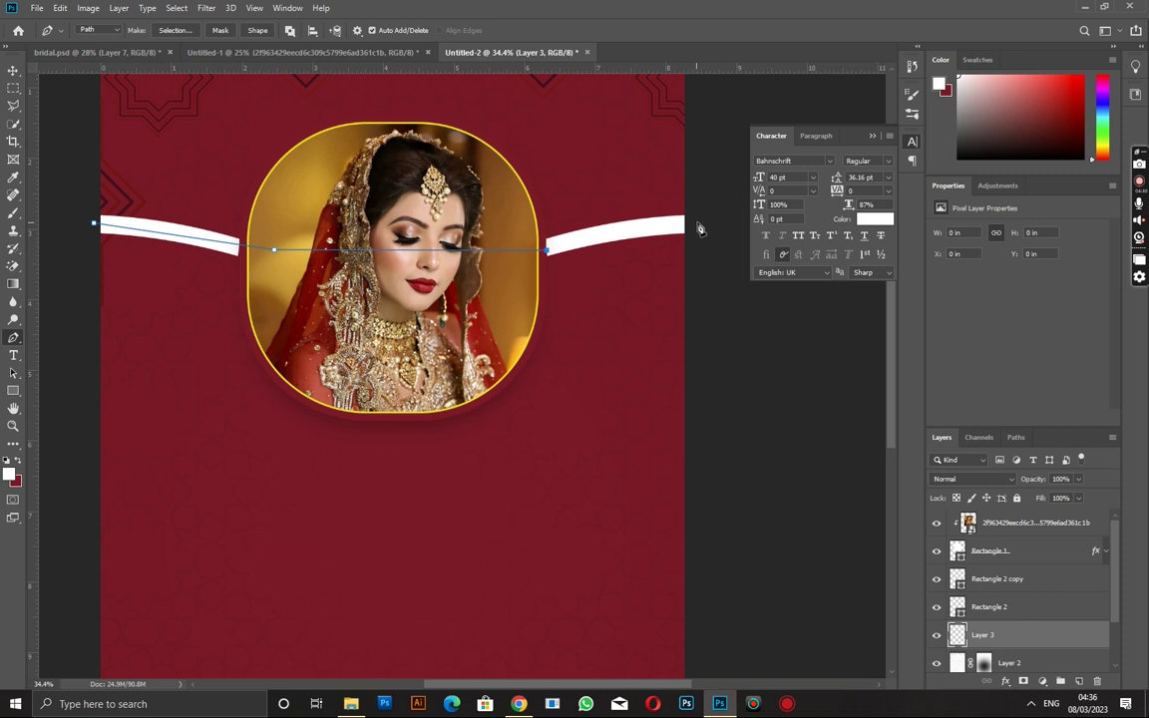
pyautogui.scroll(-3, 698, 226)
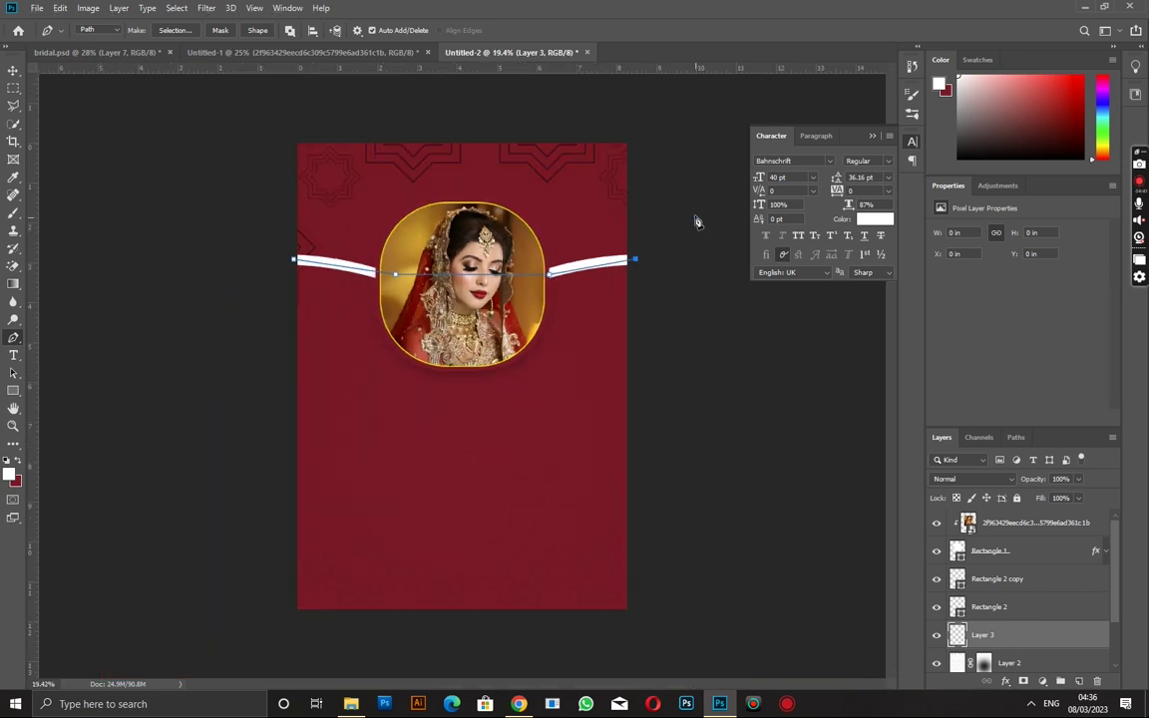
pyautogui.click(302, 106)
pyautogui.click(265, 127)
pyautogui.click(284, 236)
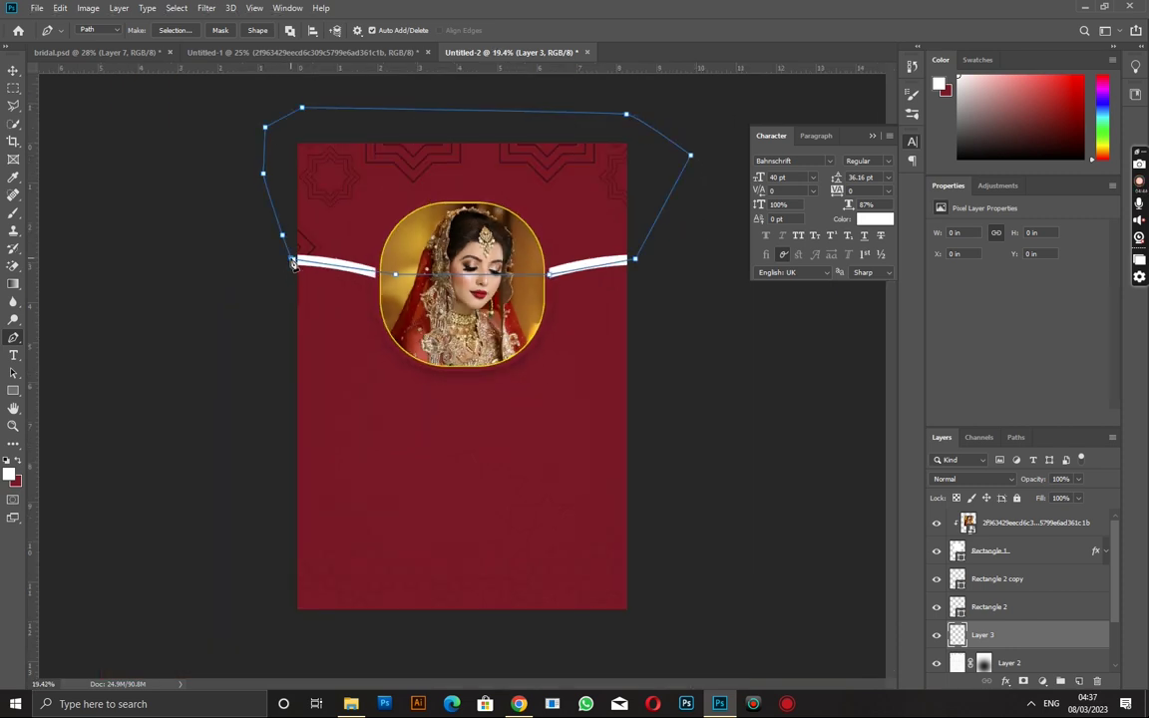
pyautogui.rightClick(296, 292)
pyautogui.click(344, 356)
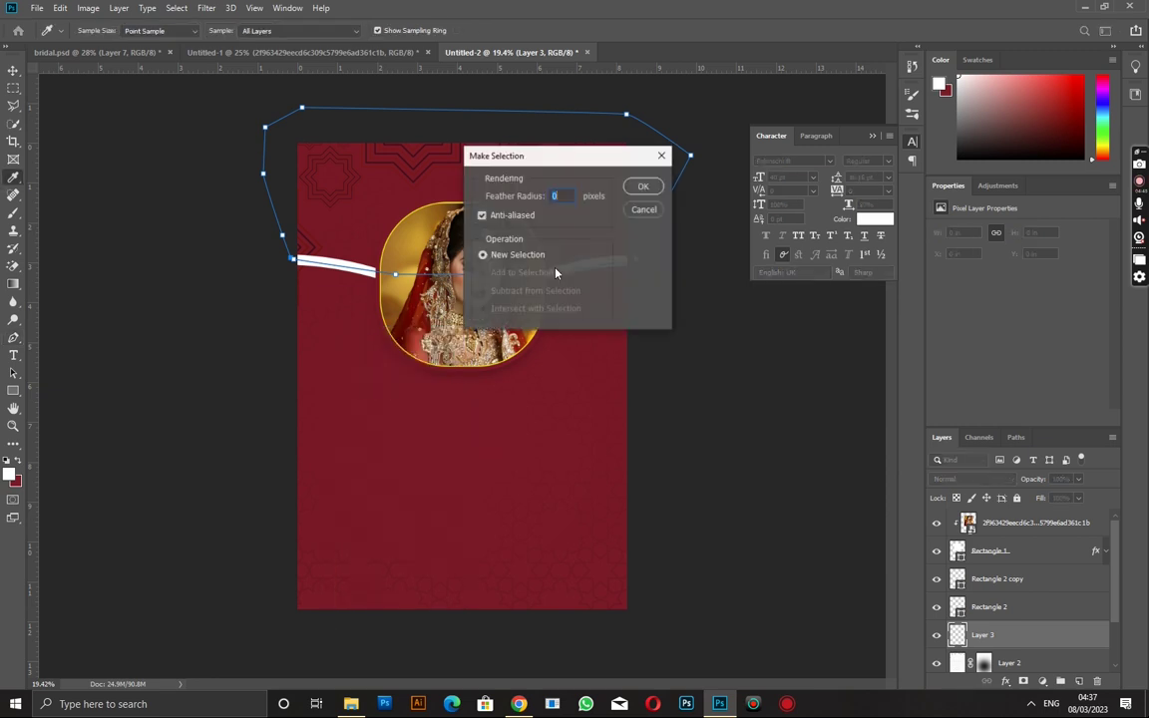
pyautogui.click(641, 189)
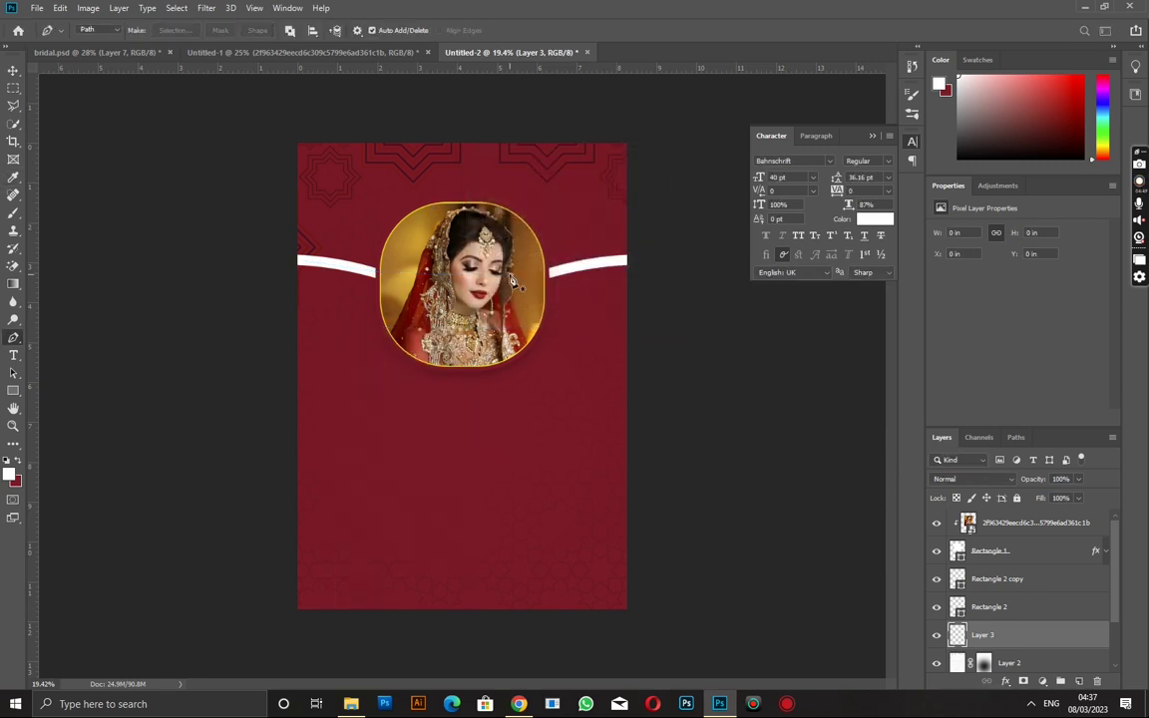
# Step: Set the foreground colour to gold #cba439
pyautogui.click(9, 474)
pyautogui.write('a2953e')
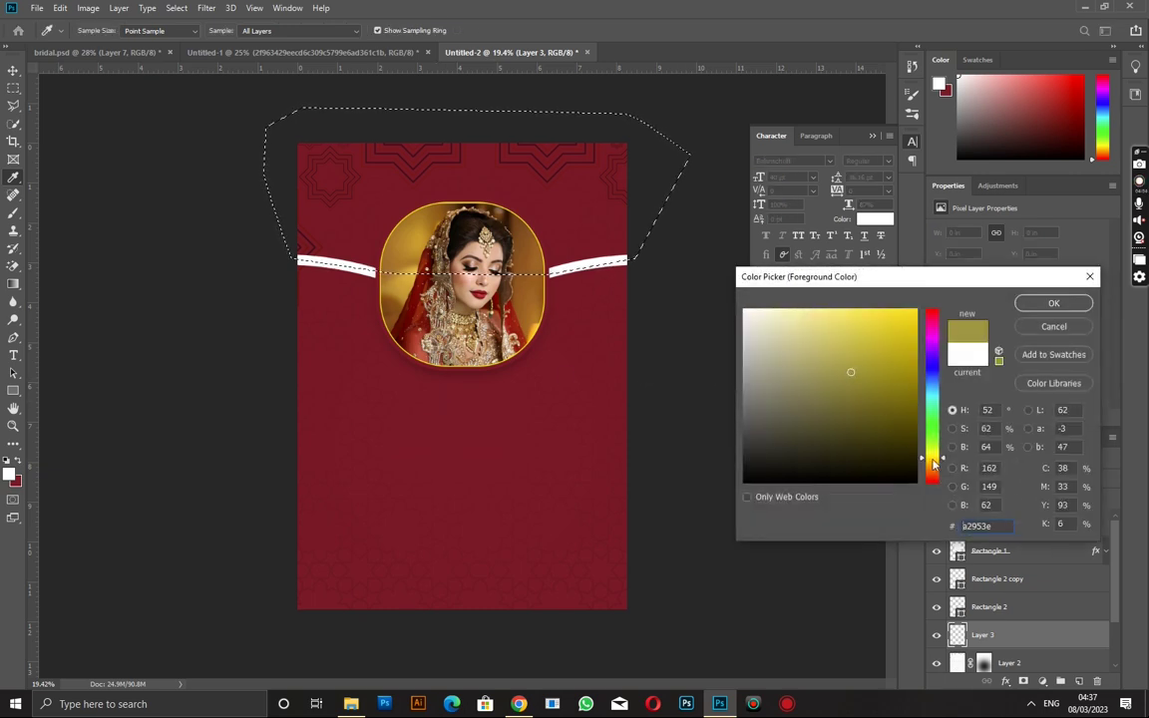
pyautogui.click(924, 461)
pyautogui.click(884, 367)
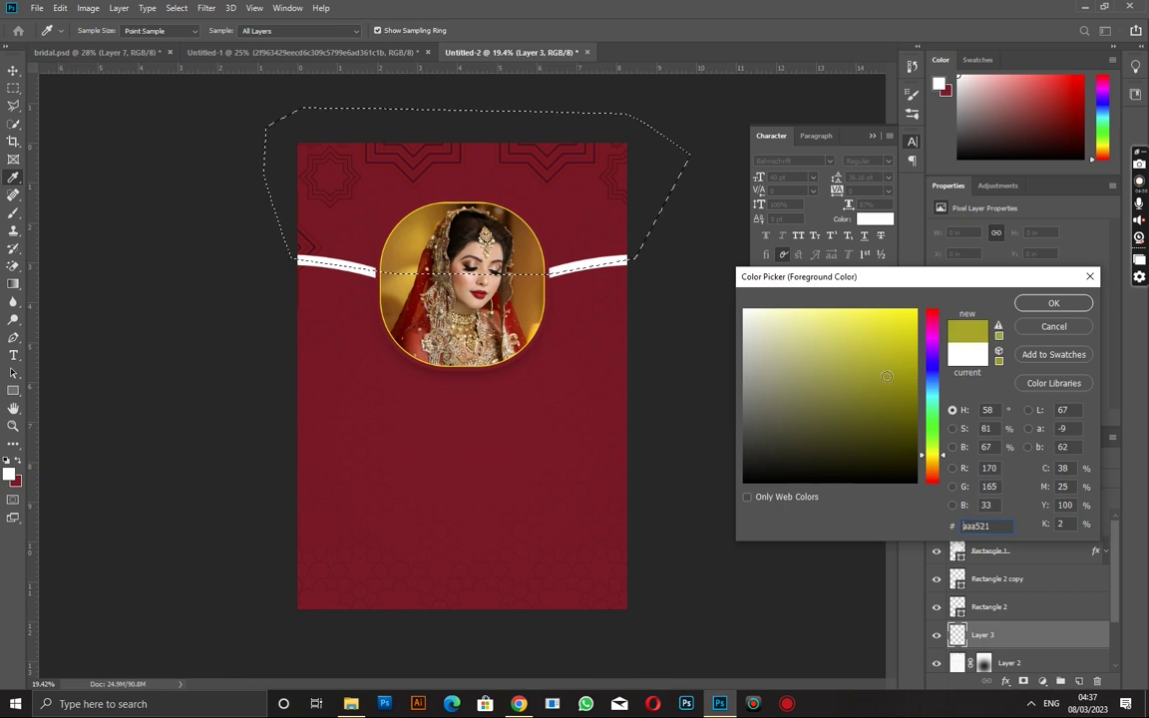
pyautogui.click(924, 465)
pyautogui.click(922, 463)
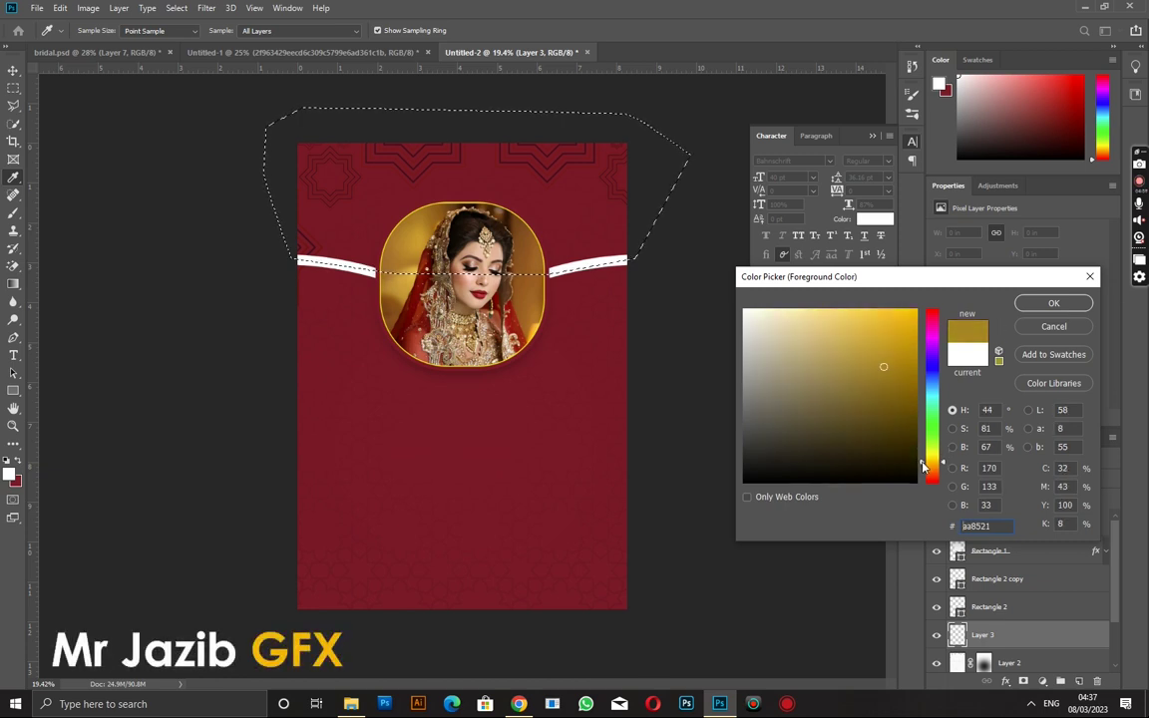
pyautogui.click(846, 346)
pyautogui.click(867, 344)
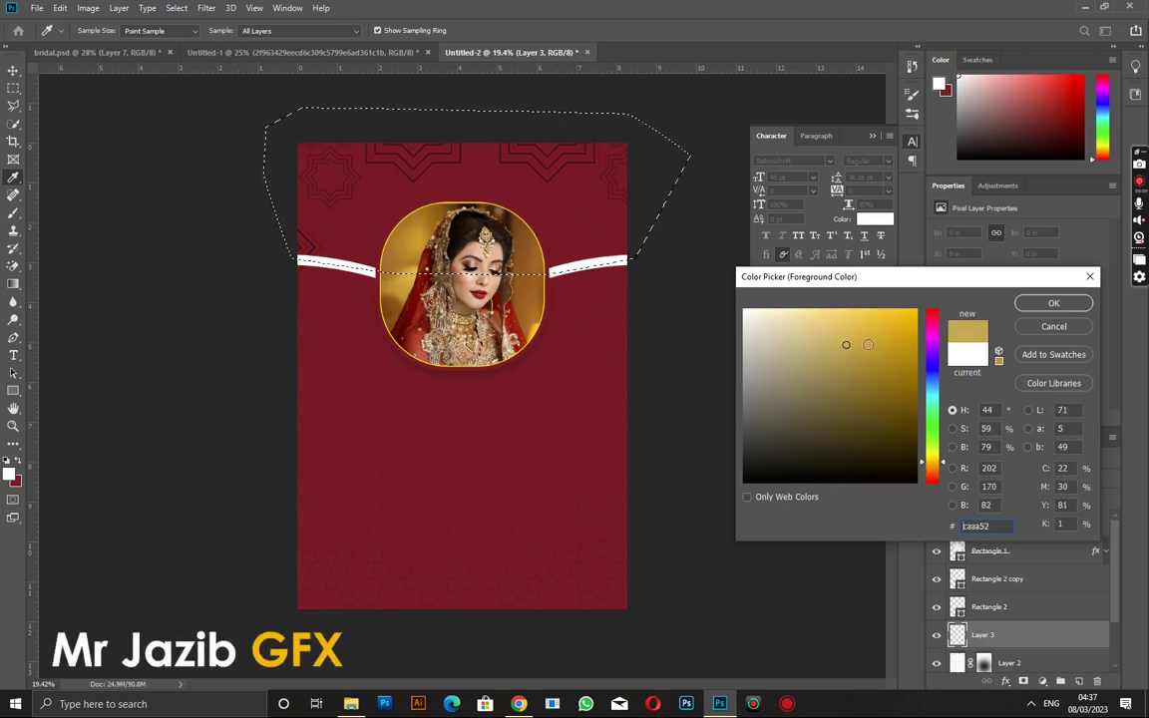
pyautogui.click(1044, 305)
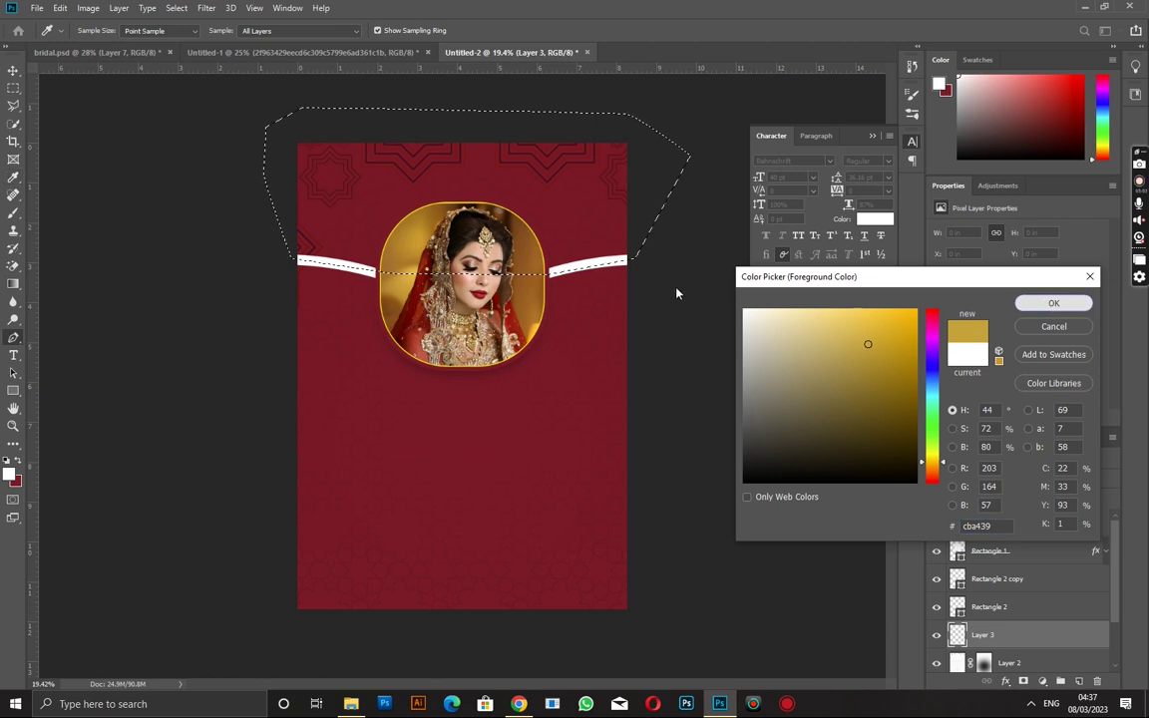
# Step: Fill the Layer 3 selection with the gold foreground colour and deselect
pyautogui.press('p')
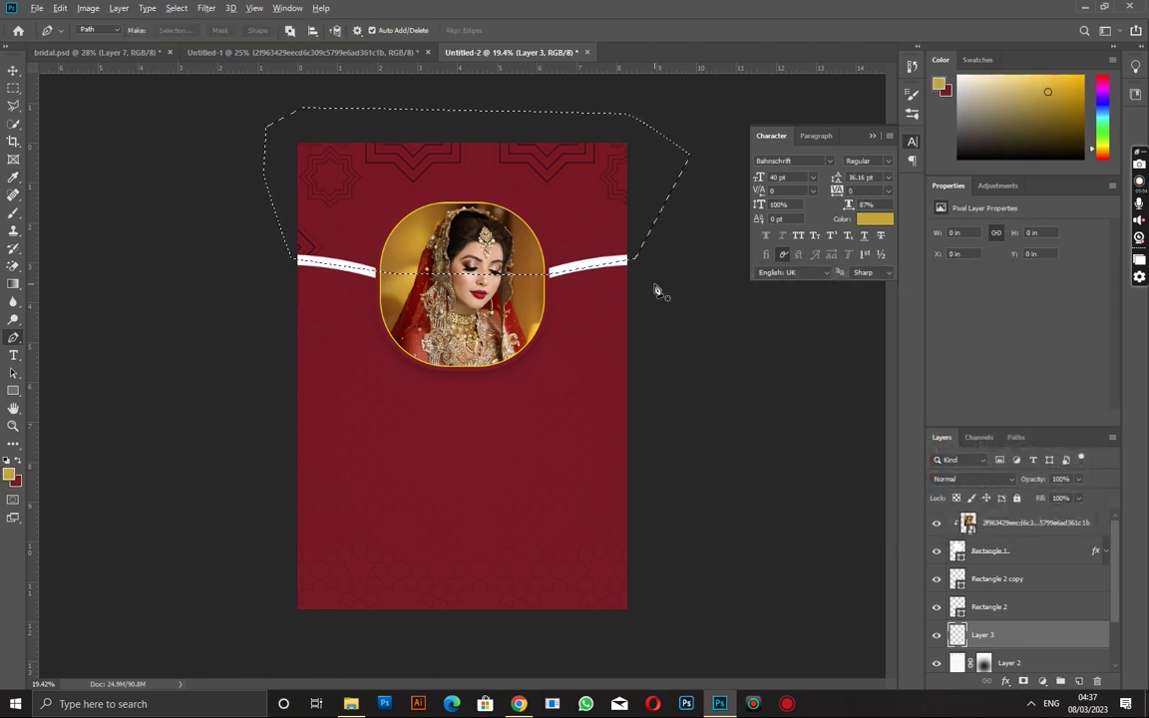
pyautogui.hotkey('alt', 'BackSpace')
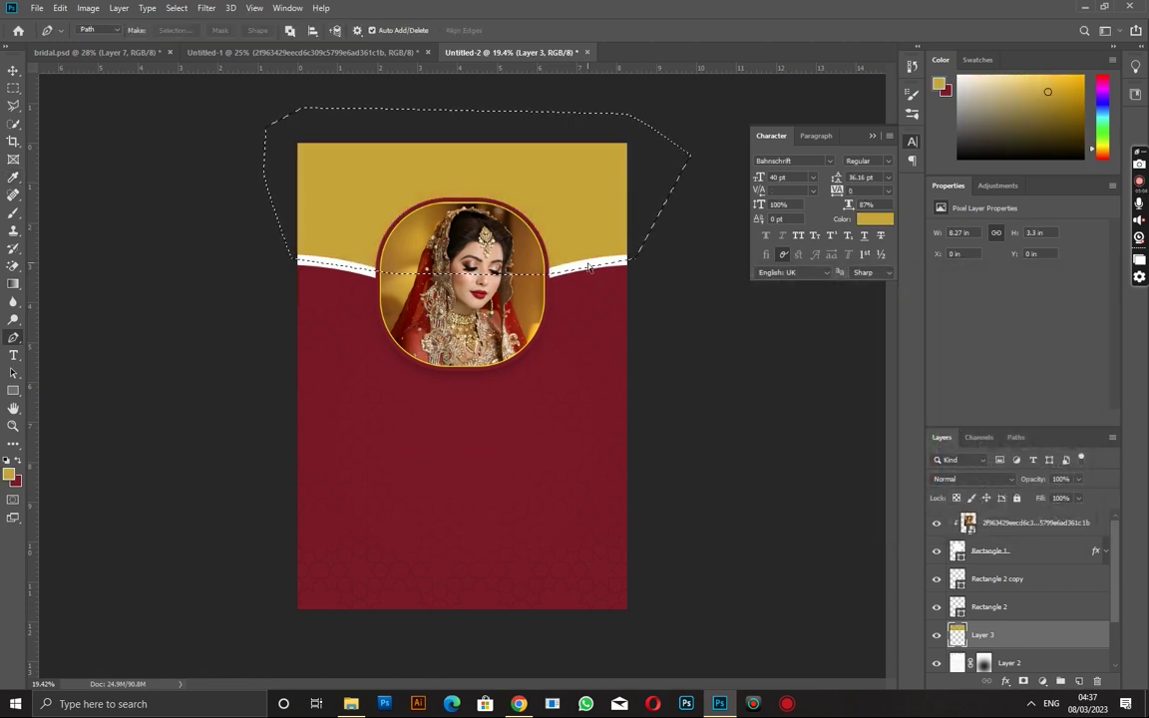
pyautogui.hotkey('ctrl', 'd')
pyautogui.scroll(2, 478, 227)
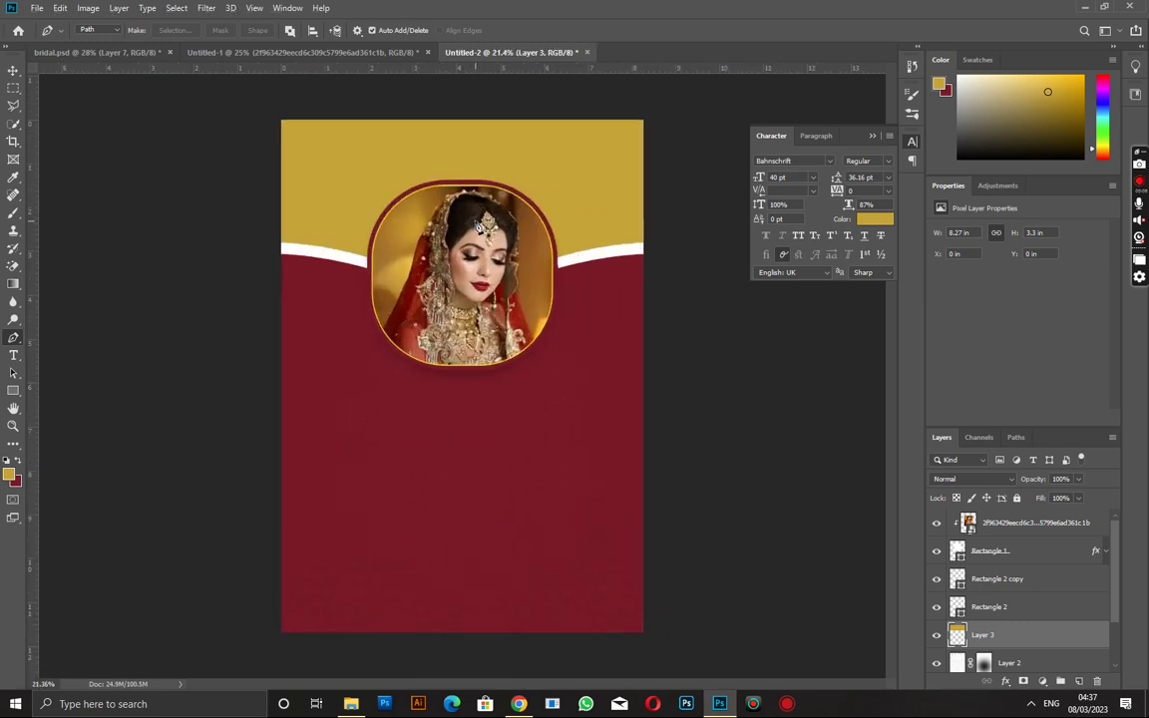
pyautogui.click(9, 68)
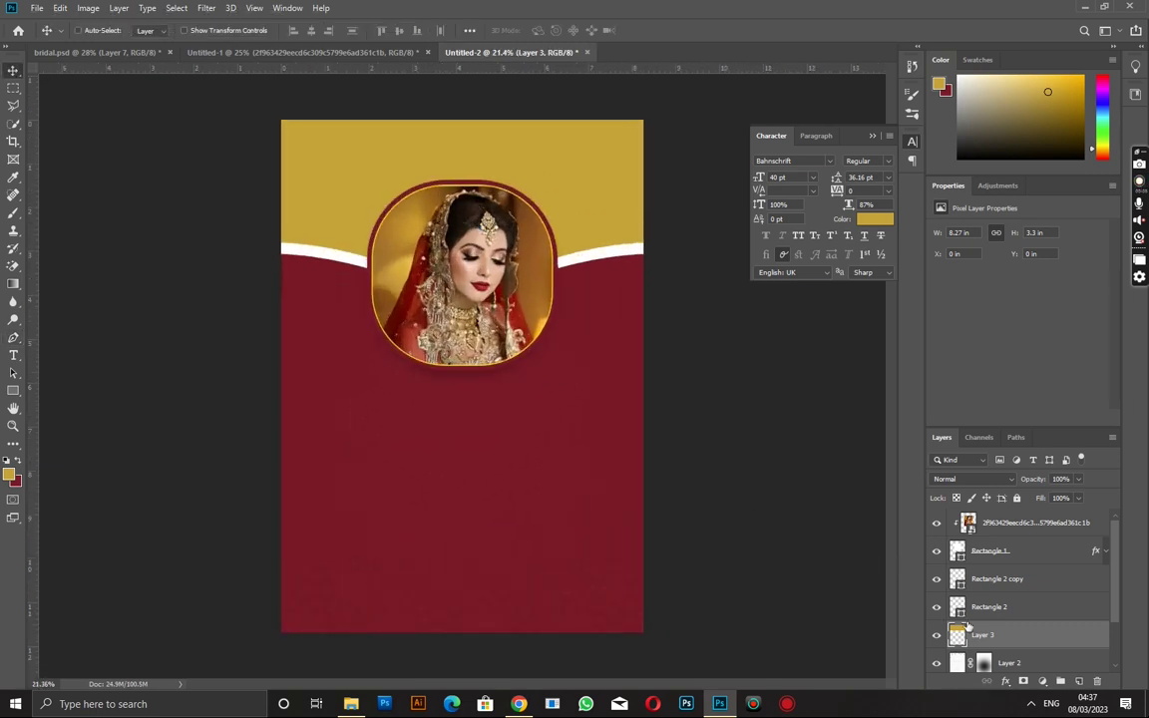
# Step: Apply a gold #cfa32d Color Overlay at 100% opacity to Layer 3
pyautogui.rightClick(977, 630)
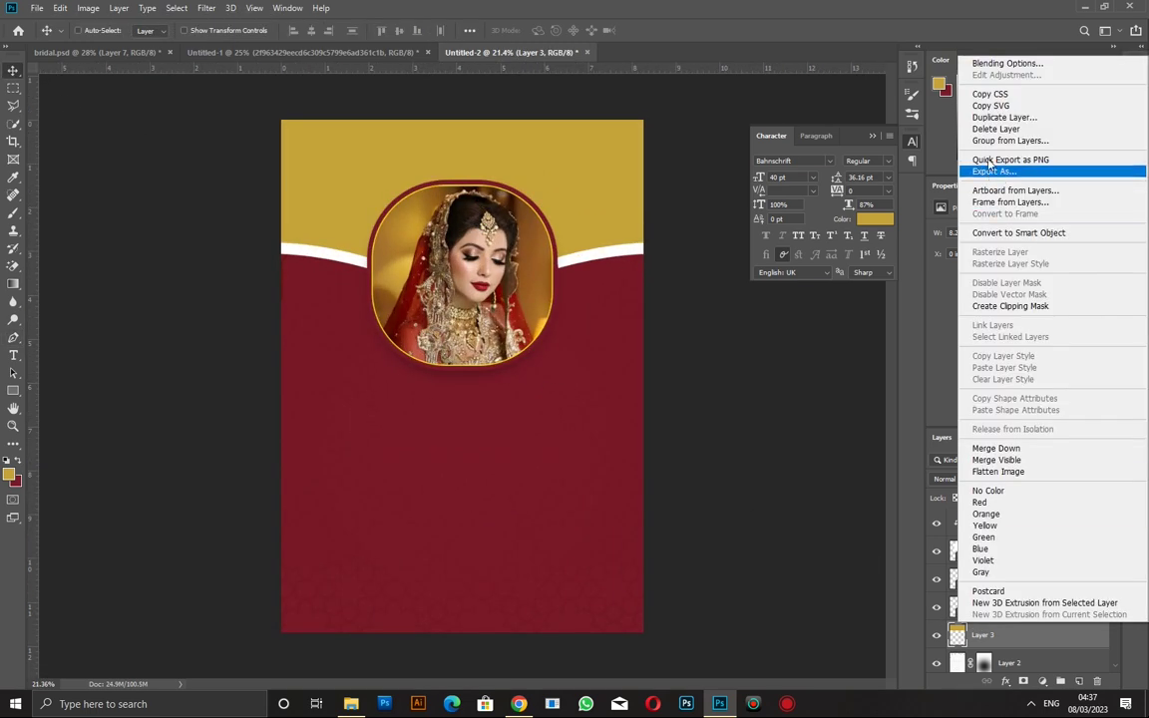
pyautogui.click(994, 64)
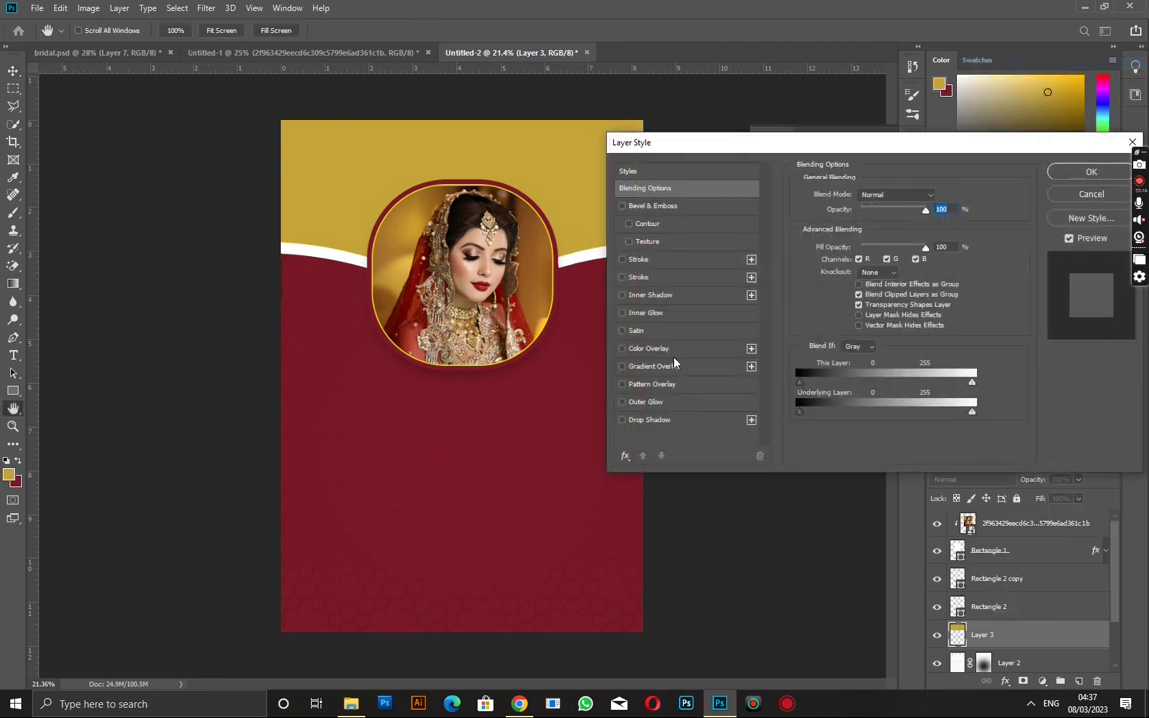
pyautogui.click(669, 347)
pyautogui.click(946, 196)
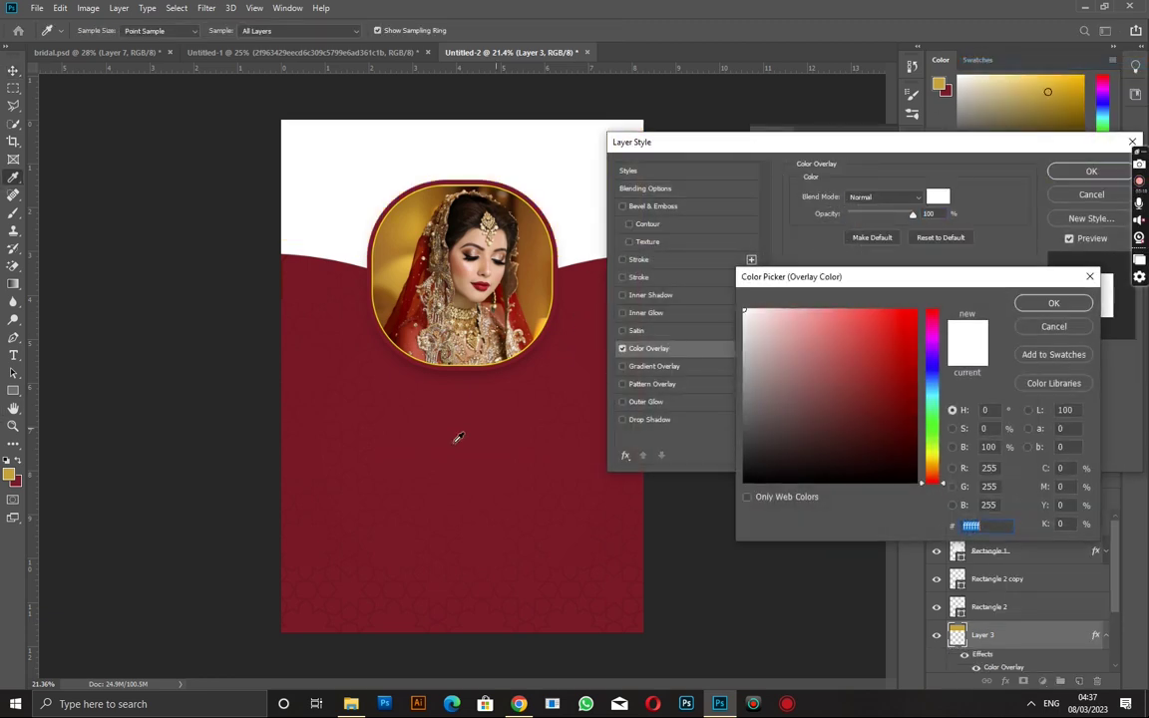
pyautogui.click(8, 472)
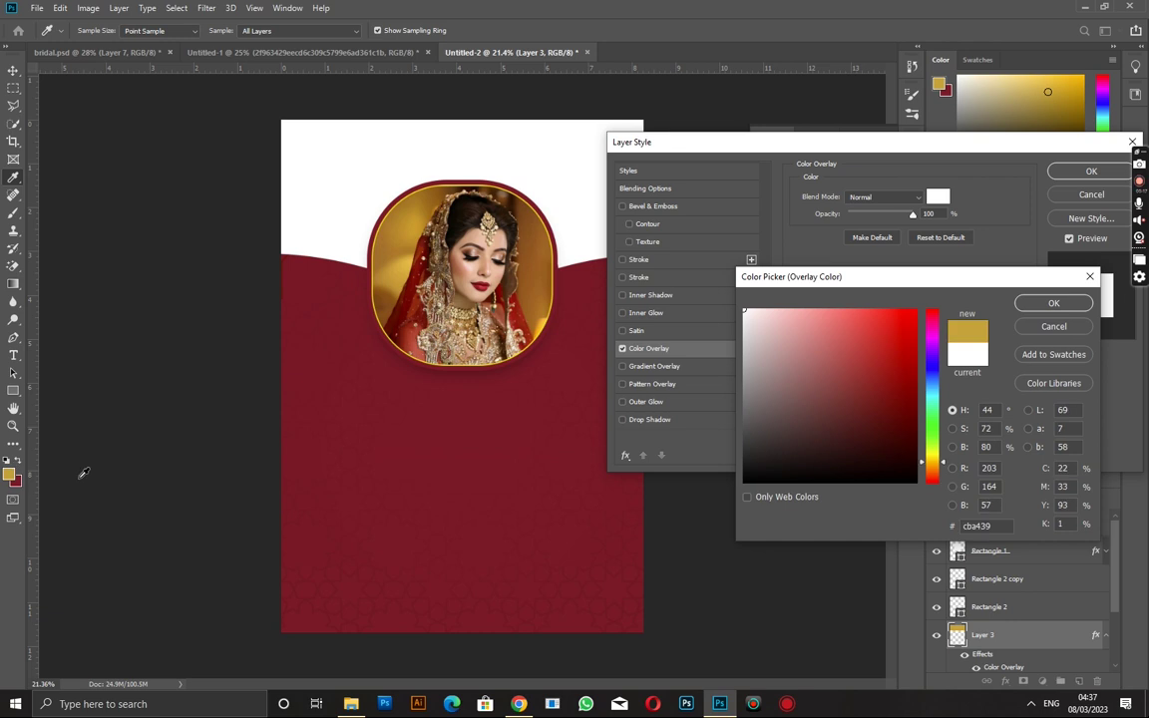
pyautogui.click(883, 333)
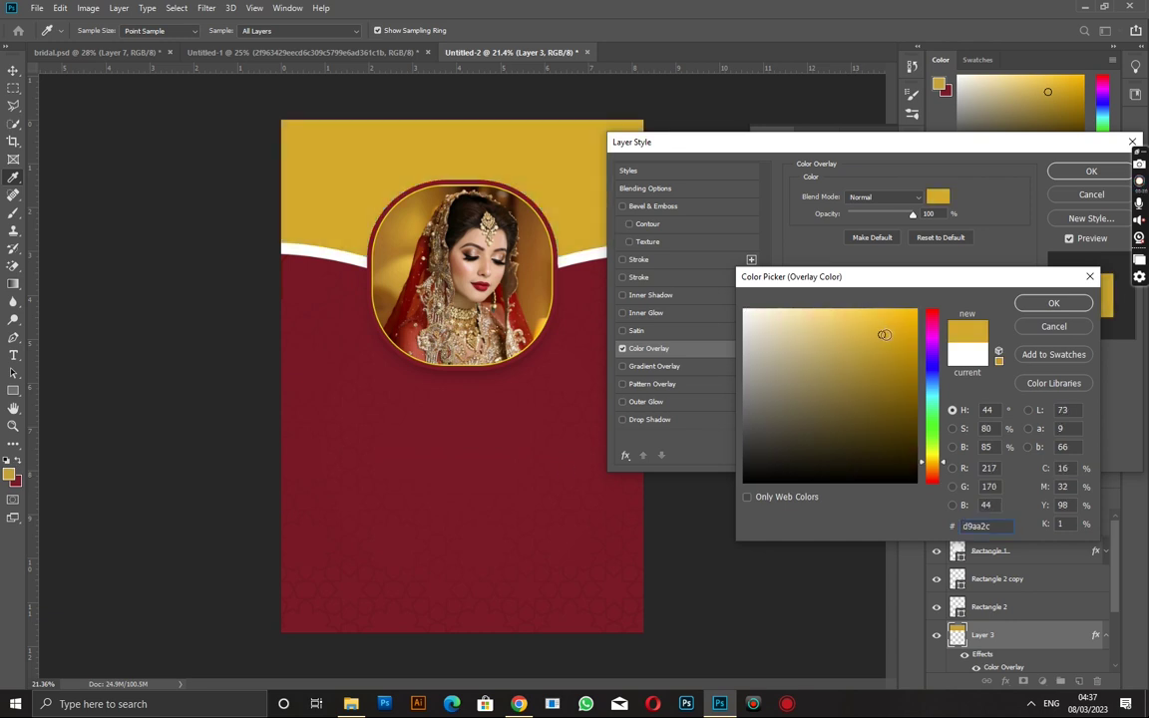
pyautogui.click(1042, 307)
pyautogui.click(1090, 173)
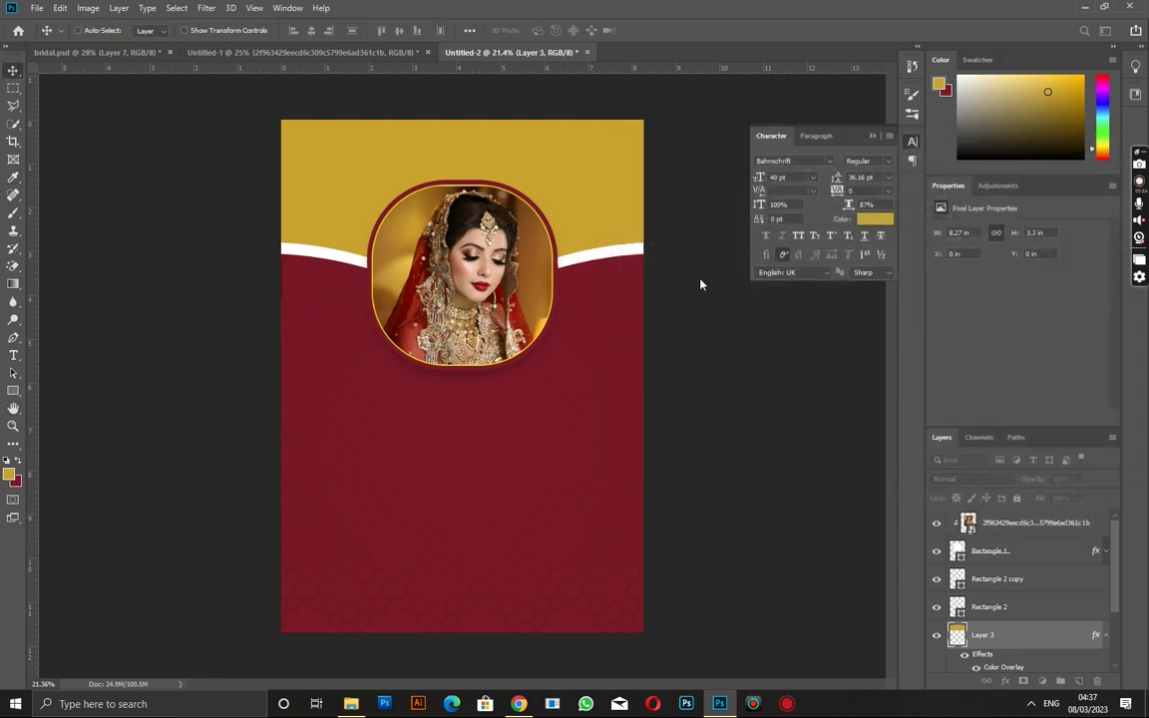
pyautogui.hotkey('ctrl', '+')
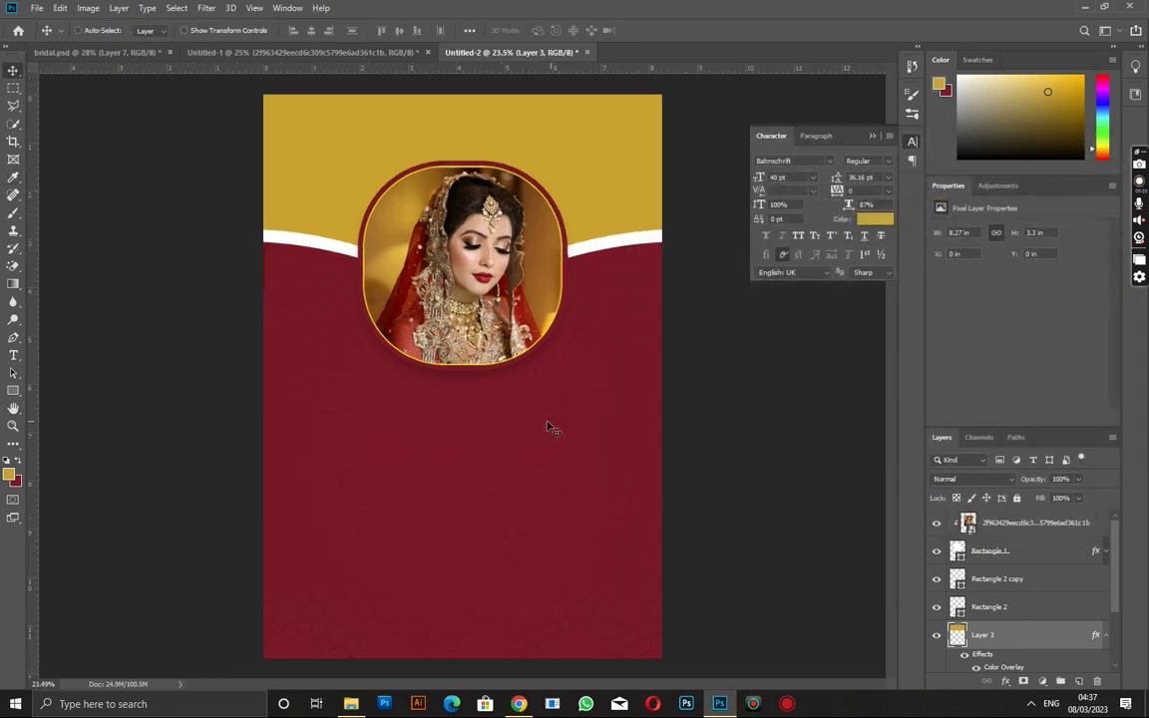
# Step: Locate the mandala layer (Layer 4 copy) in Untitled-1 and drag it into the Untitled-2 poster
pyautogui.click(547, 427)
pyautogui.click(446, 440)
pyautogui.click(354, 52)
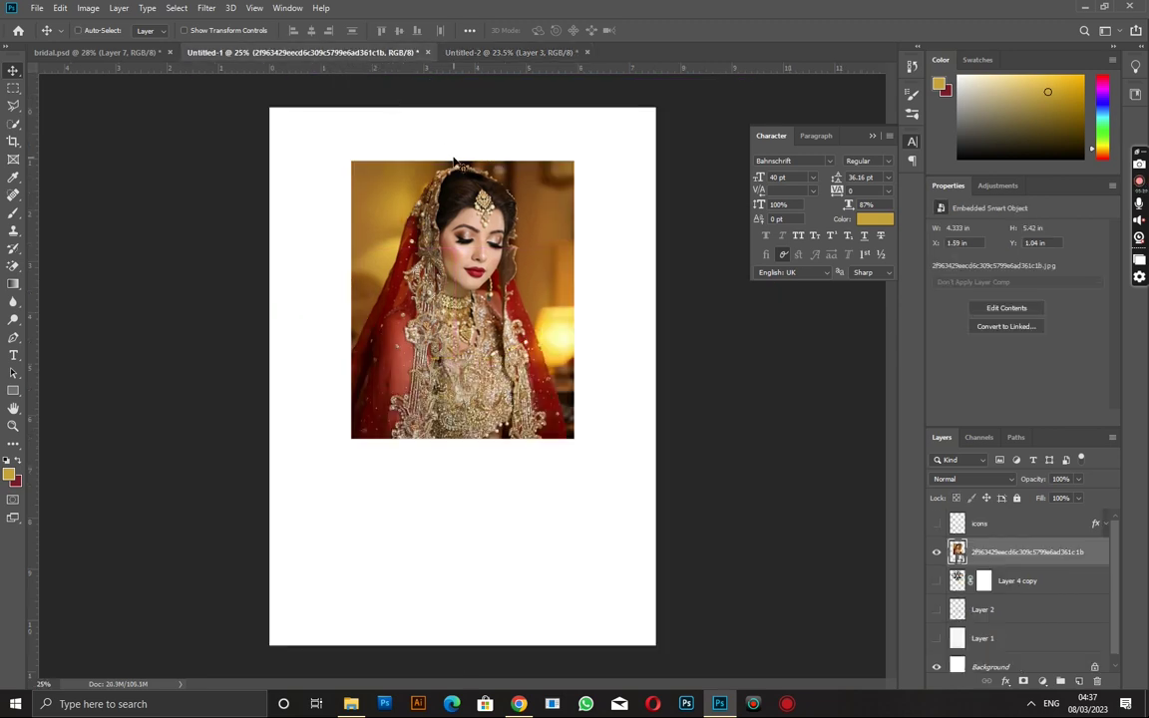
pyautogui.click(936, 553)
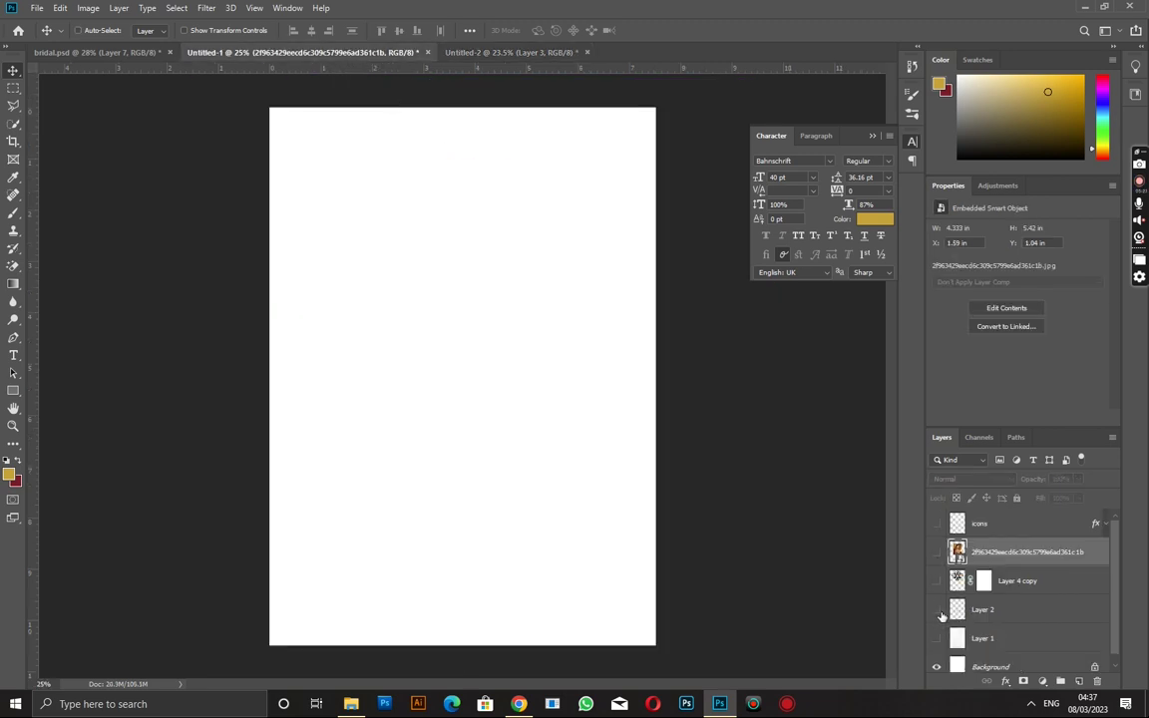
pyautogui.click(937, 610)
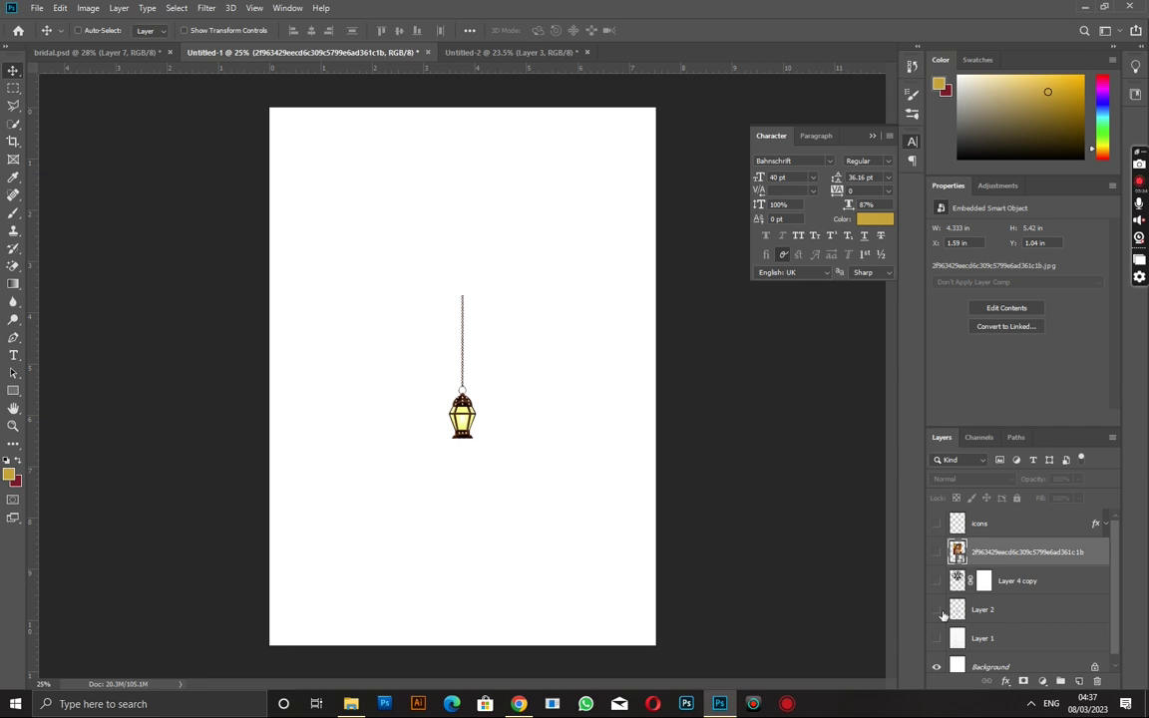
pyautogui.click(937, 610)
pyautogui.click(936, 580)
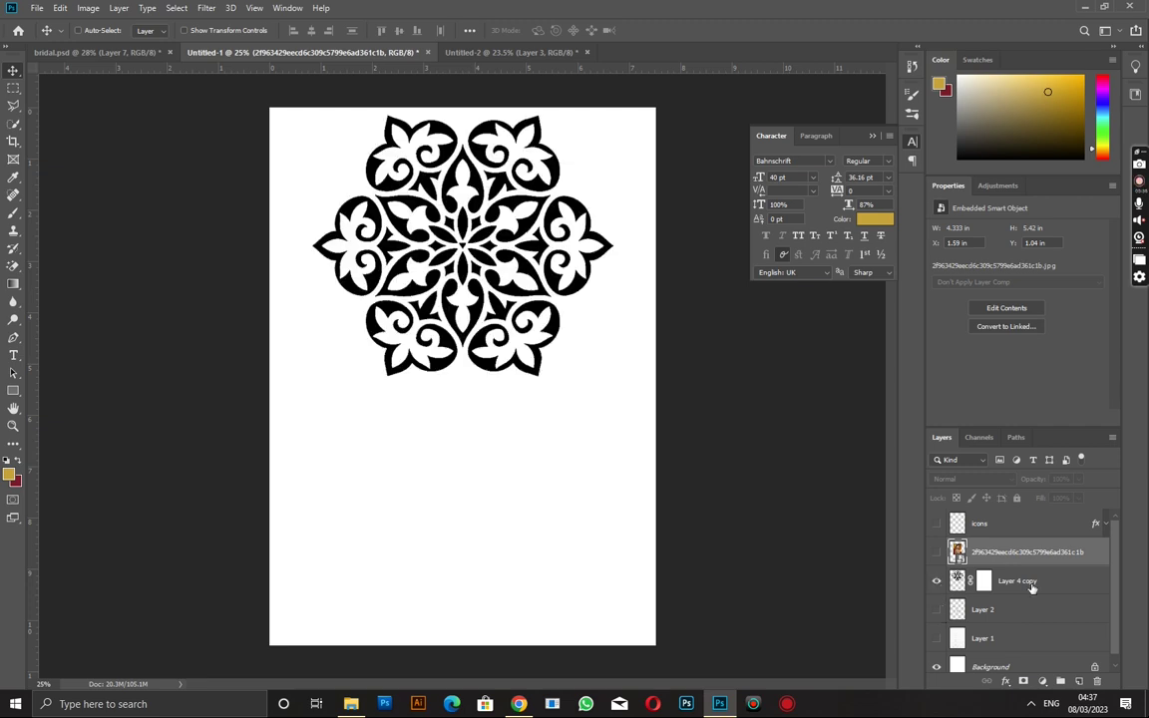
pyautogui.moveTo(997, 581)
pyautogui.mouseDown()
pyautogui.moveTo(543, 72)
pyautogui.moveTo(471, 236)
pyautogui.mouseUp()
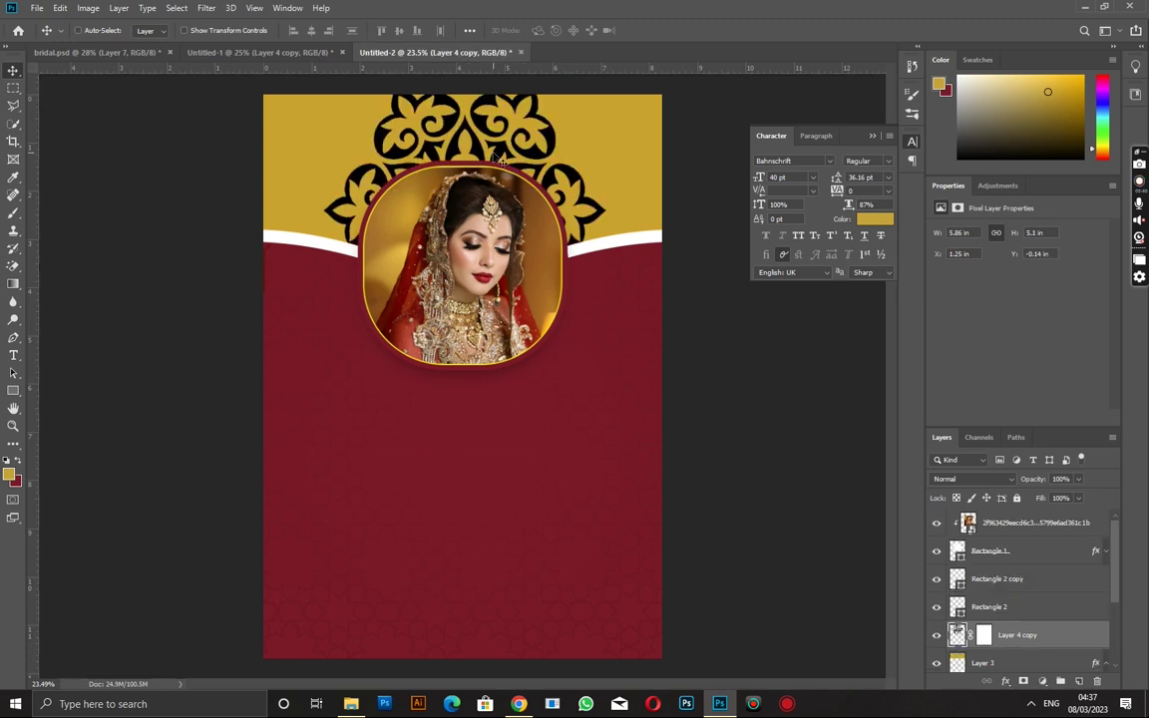
# Step: Position the mandala behind the bride photo frame
pyautogui.moveTo(515, 169); pyautogui.dragTo(531, 186)
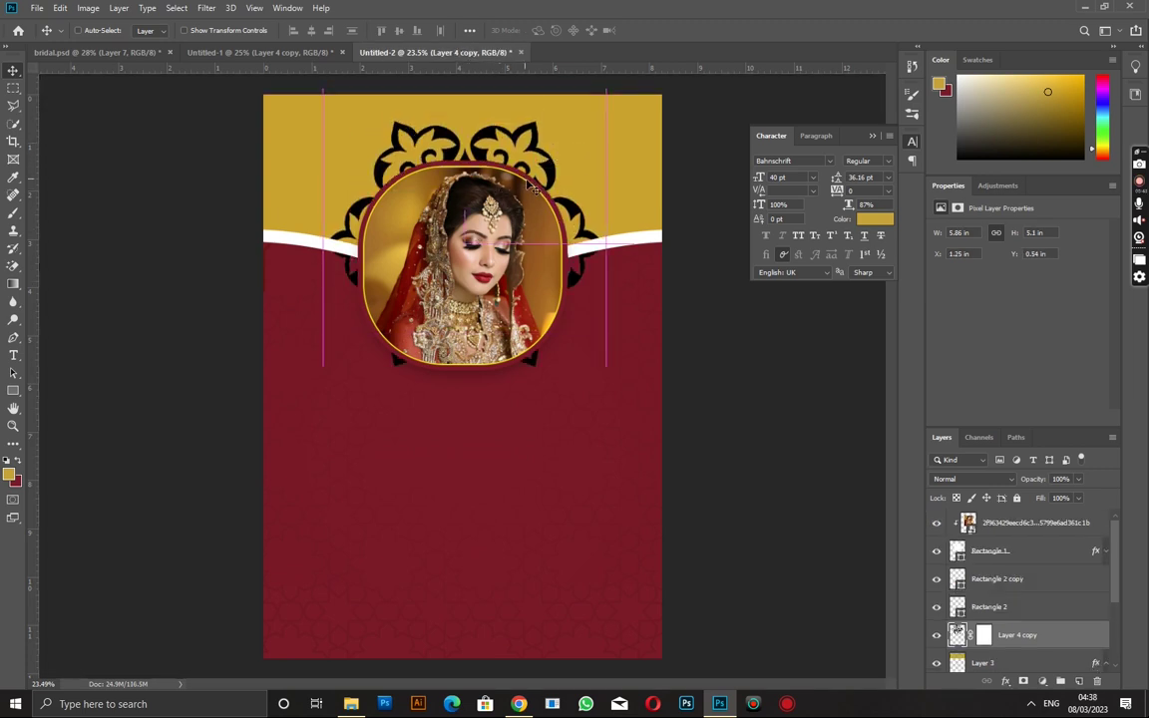
pyautogui.scroll(2, 529, 189)
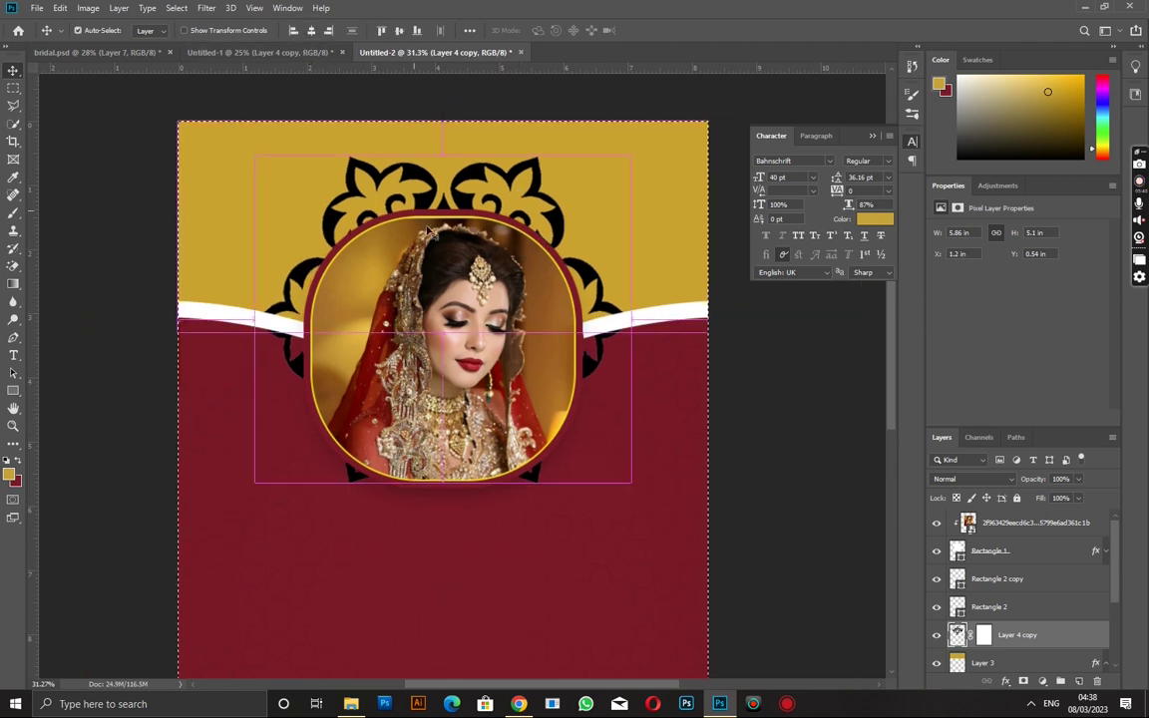
pyautogui.moveTo(522, 259)
pyautogui.mouseDown()
pyautogui.moveTo(464, 262)
pyautogui.moveTo(618, 264)
pyautogui.mouseUp()
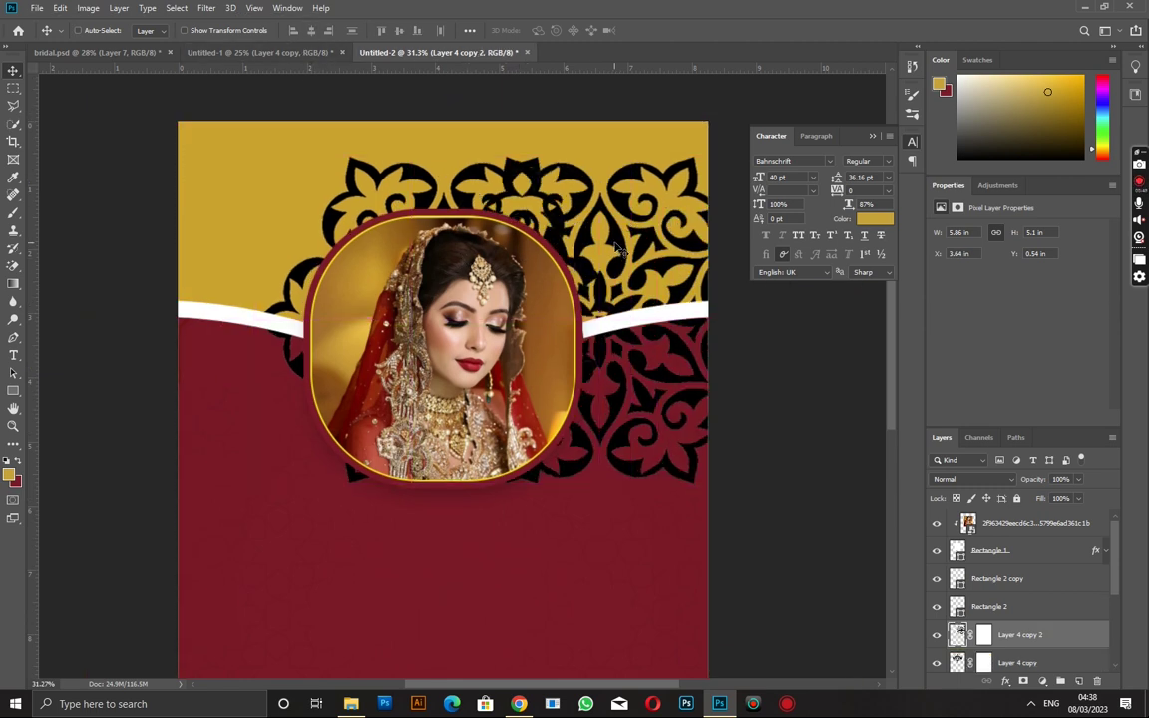
pyautogui.hotkey('ctrl', 'z')
# Step: On the mandala's layer mask, select the ornament's lower area with a Pen path
pyautogui.click(984, 636)
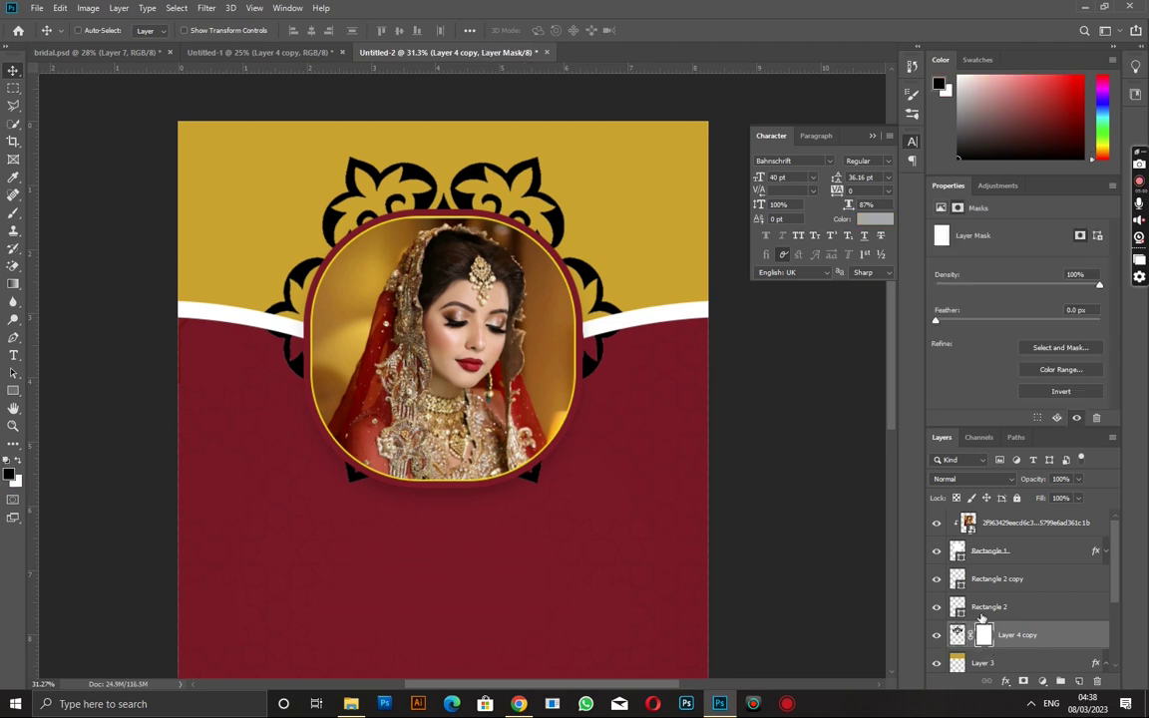
pyautogui.click(13, 337)
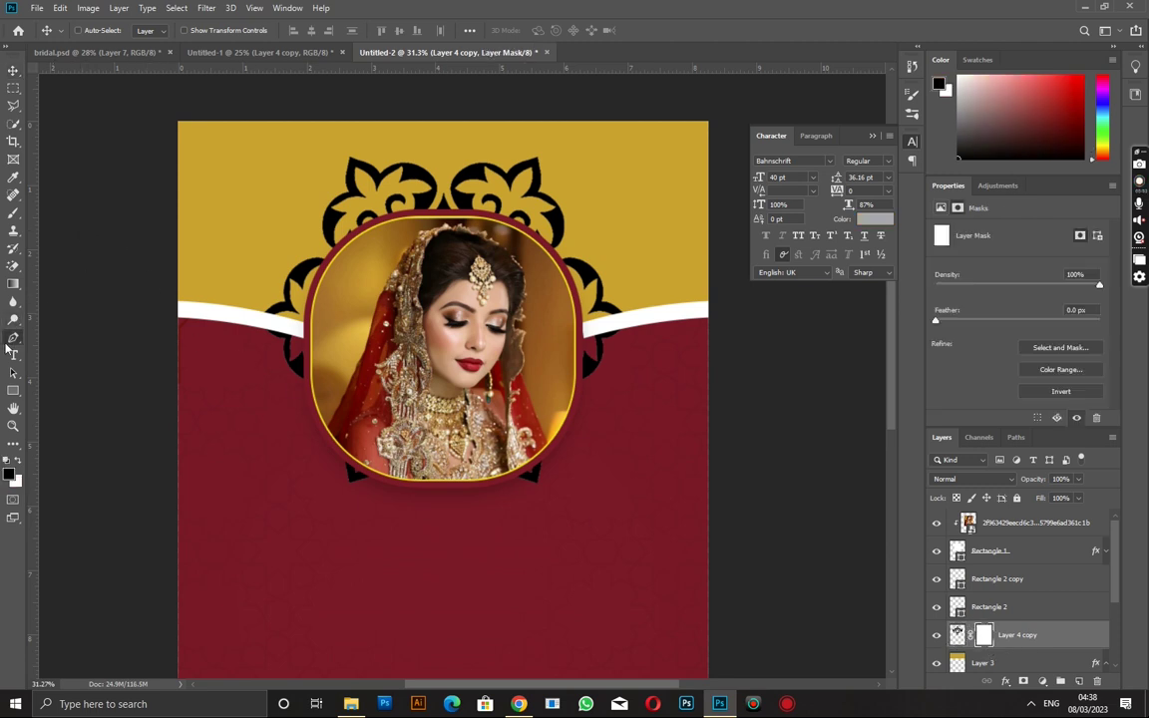
pyautogui.click(241, 315)
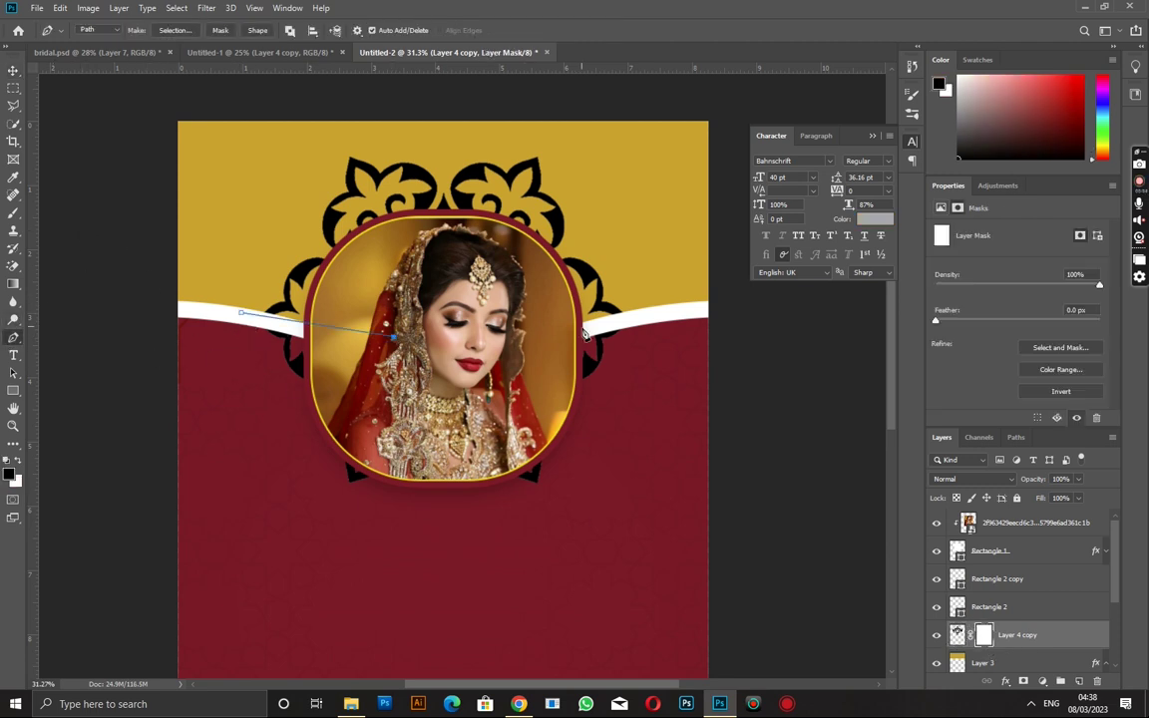
pyautogui.moveTo(644, 320); pyautogui.dragTo(667, 395)
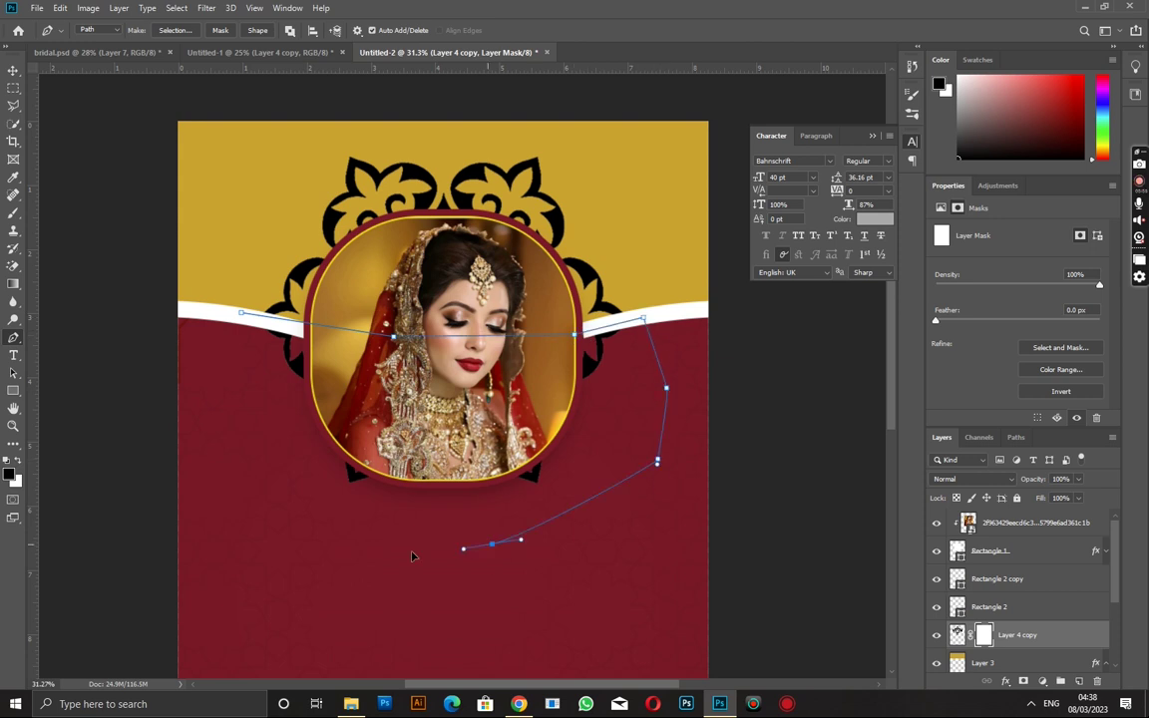
pyautogui.click(241, 315)
pyautogui.rightClick(221, 321)
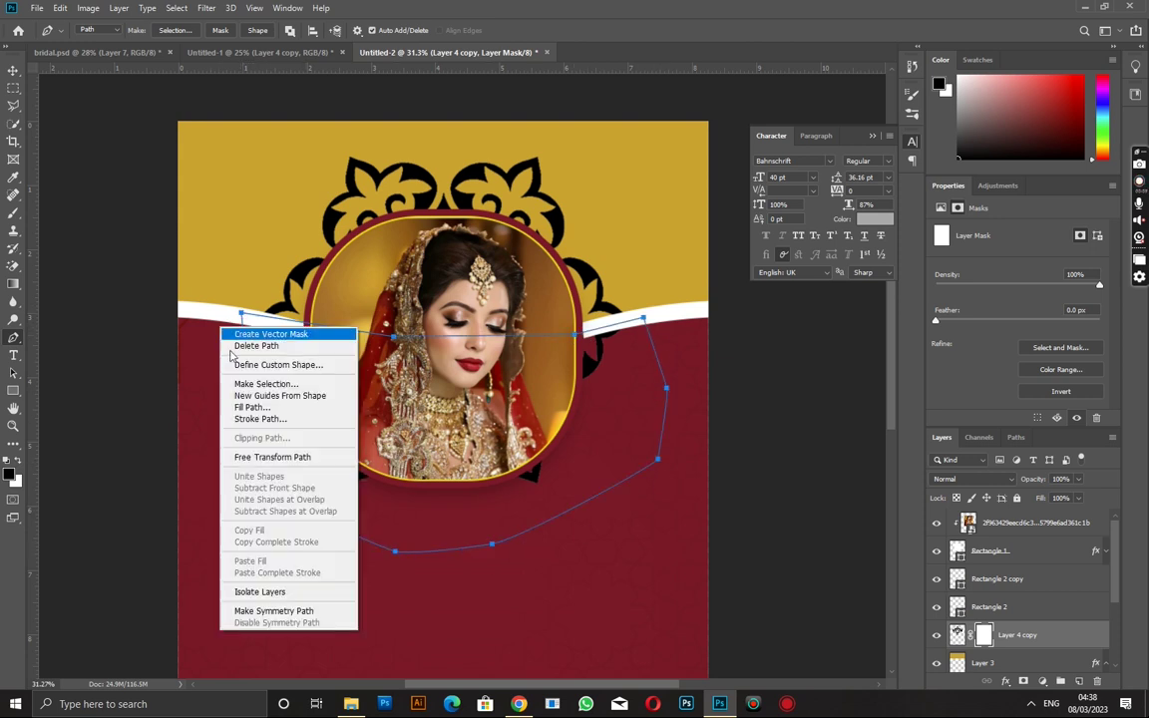
pyautogui.click(269, 382)
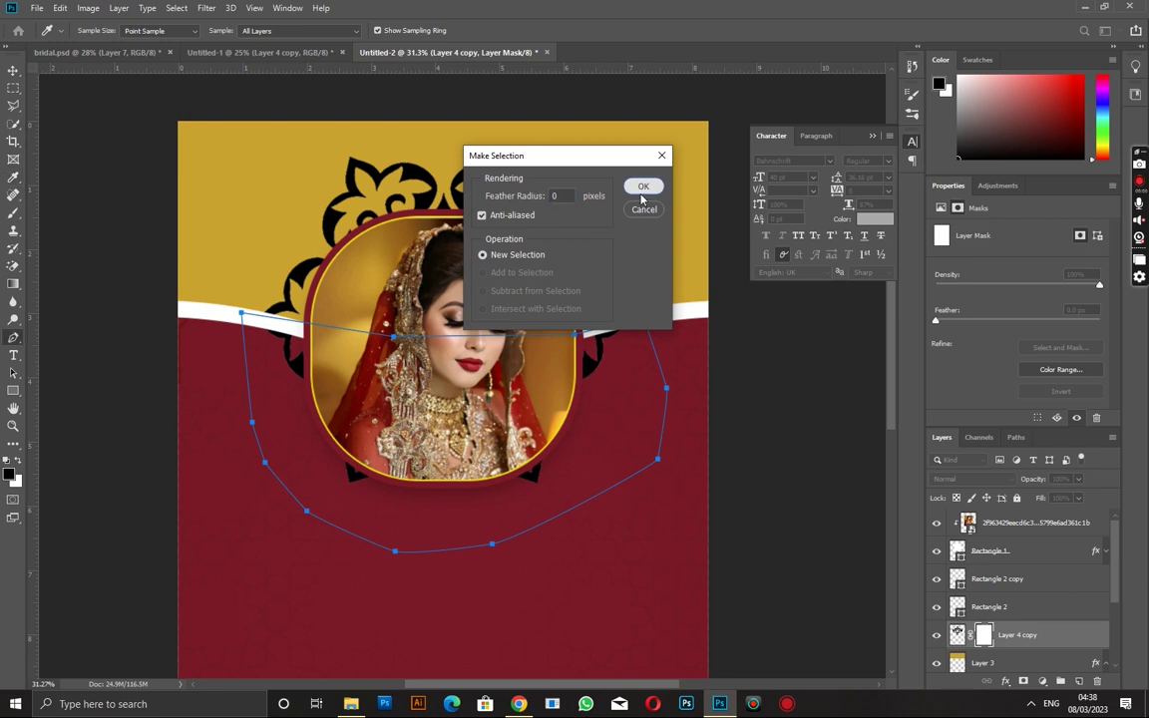
pyautogui.click(643, 187)
# Step: Fill the mask selection with black to hide the ornament below the wave, then deselect
pyautogui.press('v')
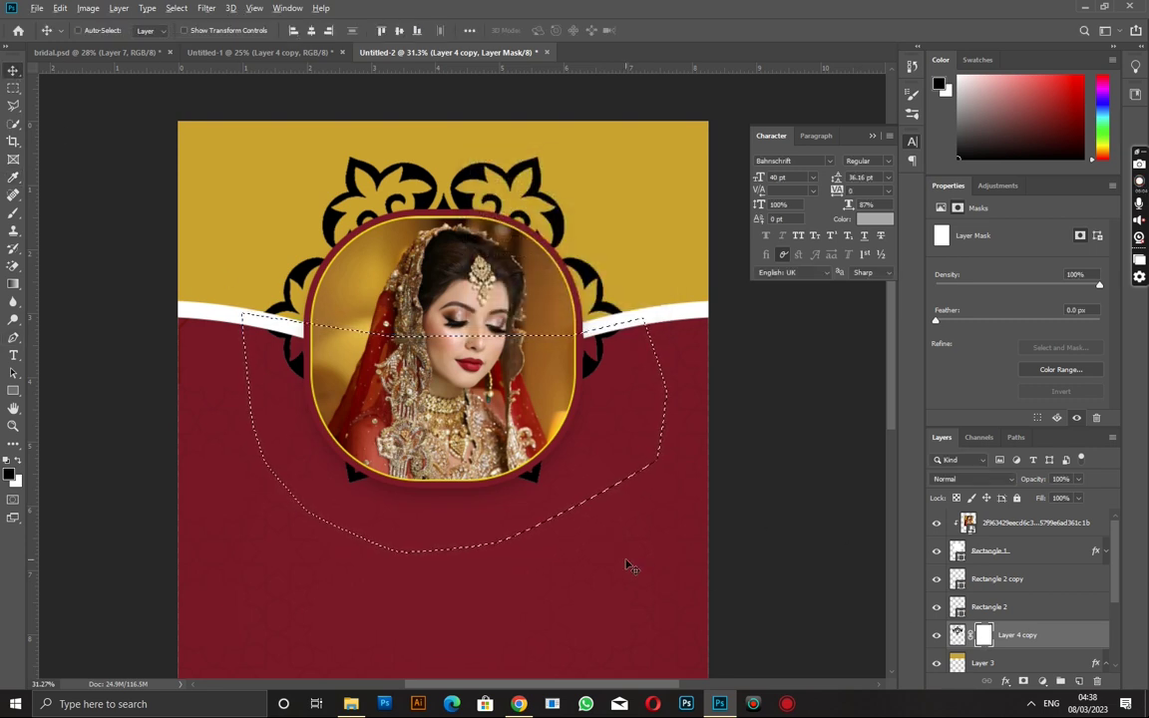
pyautogui.hotkey('alt', 'BackSpace')
pyautogui.hotkey('ctrl', 'd')
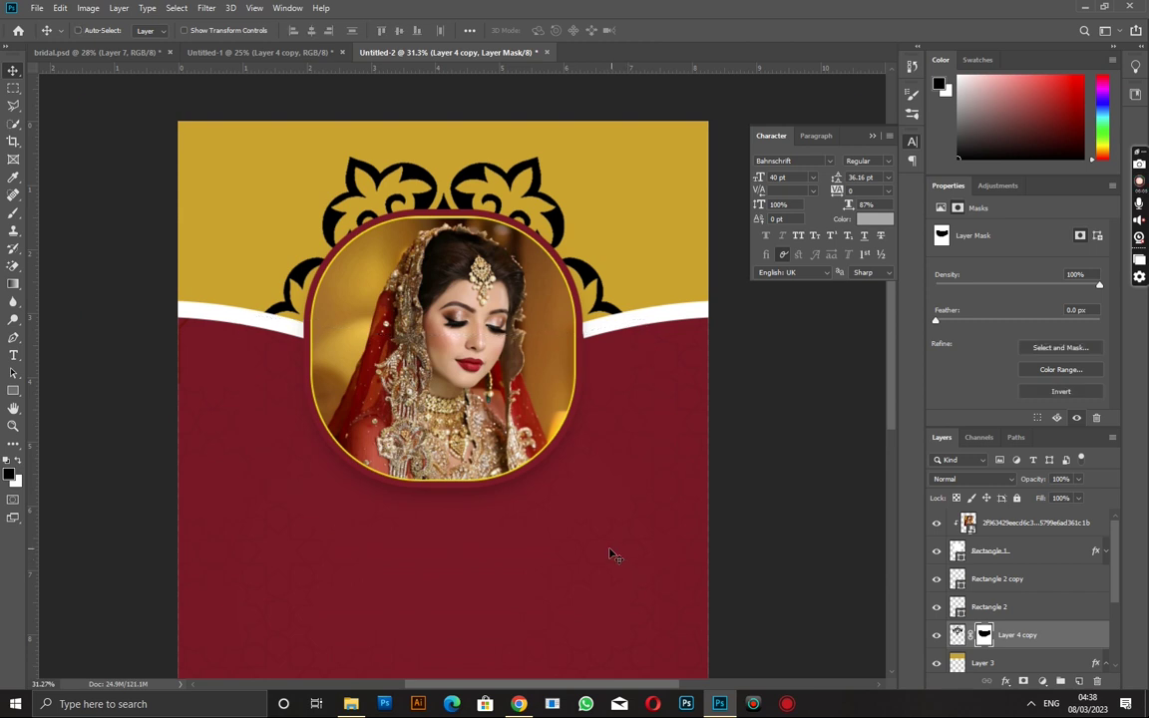
pyautogui.moveTo(597, 390); pyautogui.dragTo(584, 282)
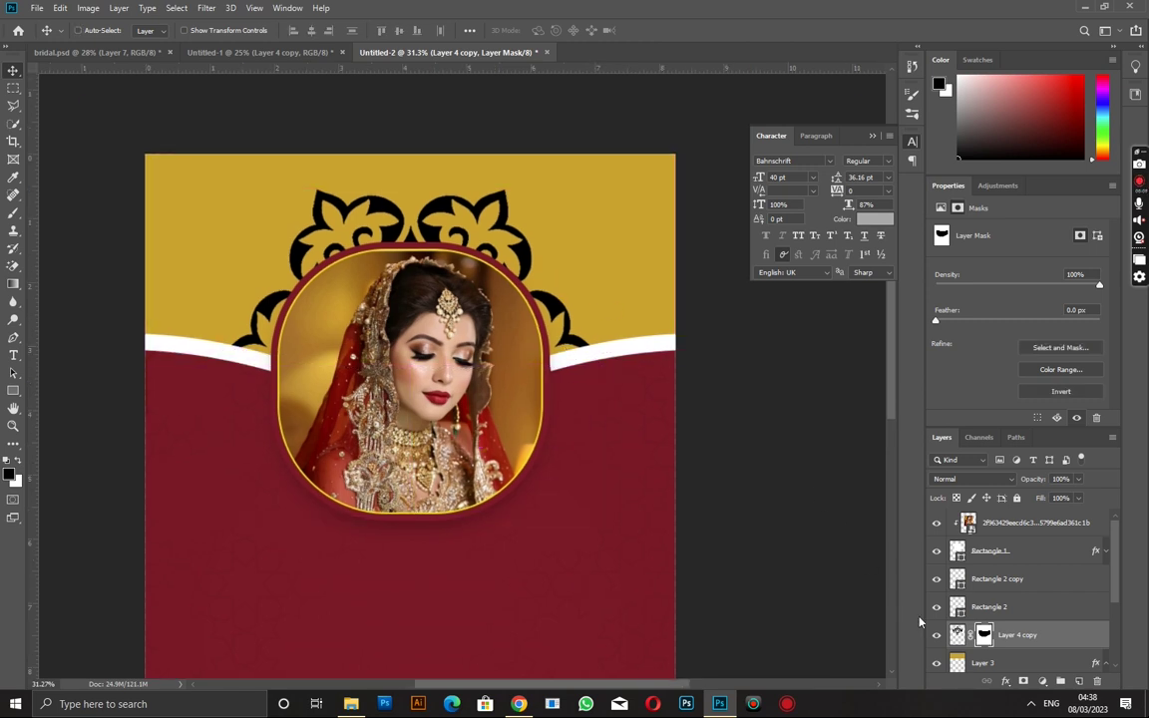
# Step: Duplicate the ornament and scale the copy down to about 67%
pyautogui.moveTo(506, 309); pyautogui.dragTo(643, 304)
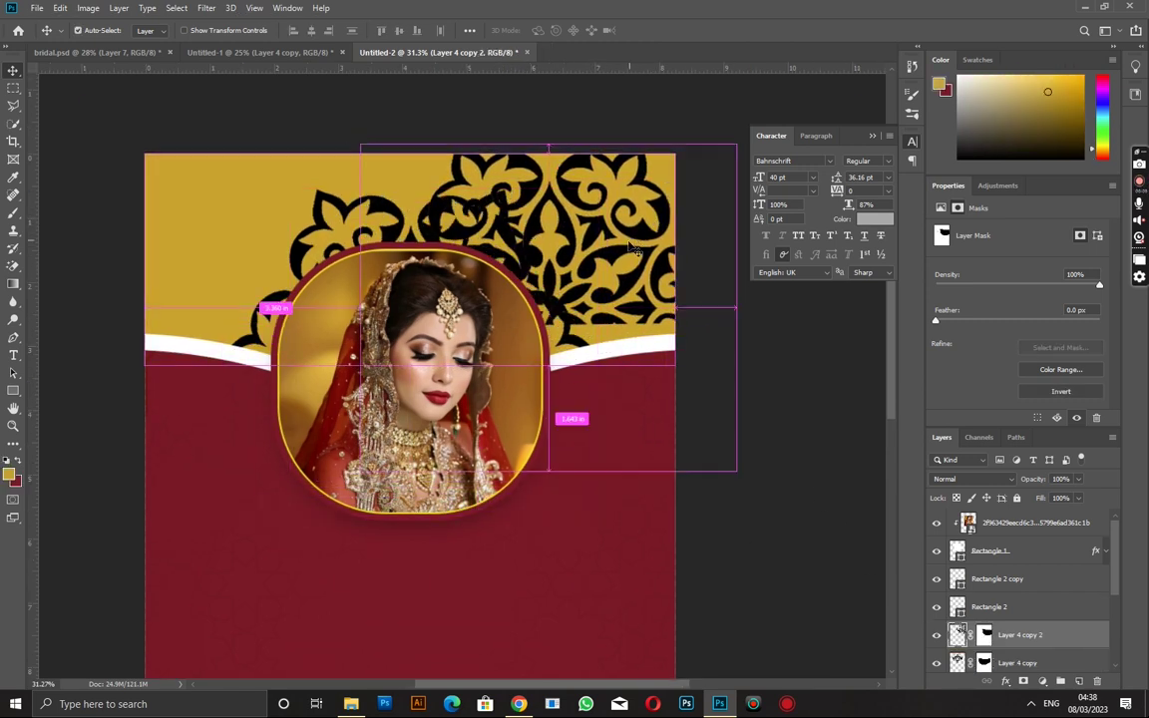
pyautogui.hotkey('ctrl', 't')
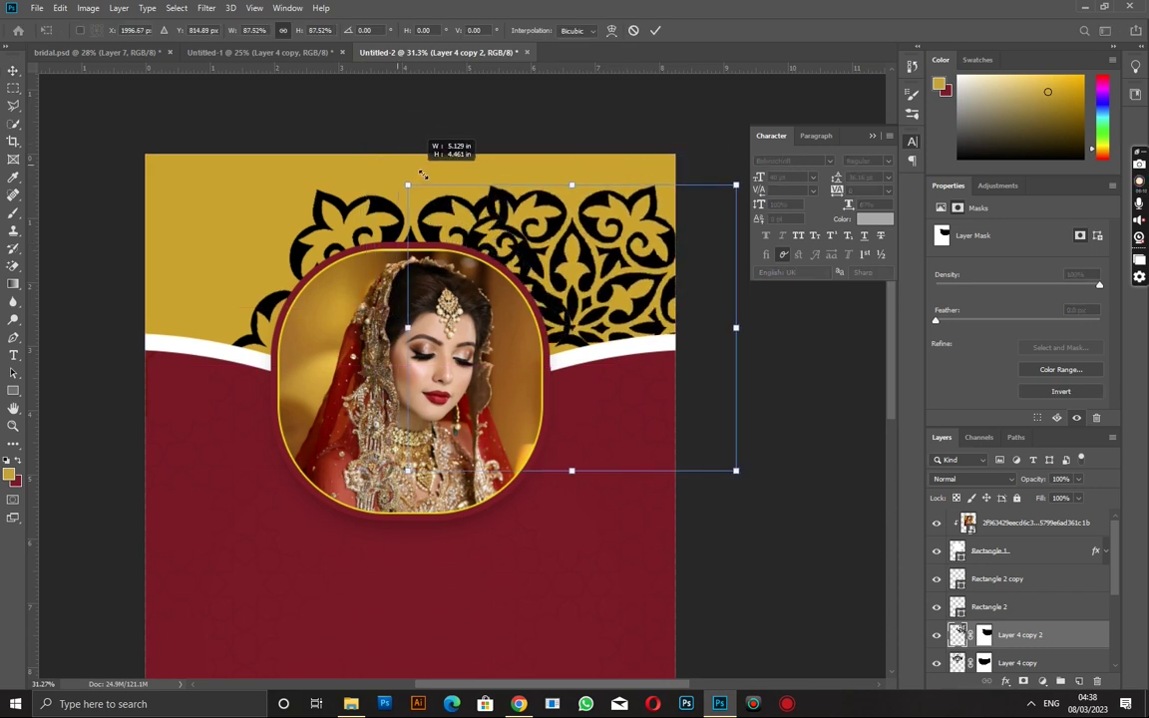
pyautogui.moveTo(359, 143); pyautogui.dragTo(482, 249)
pyautogui.moveTo(585, 345); pyautogui.dragTo(612, 239)
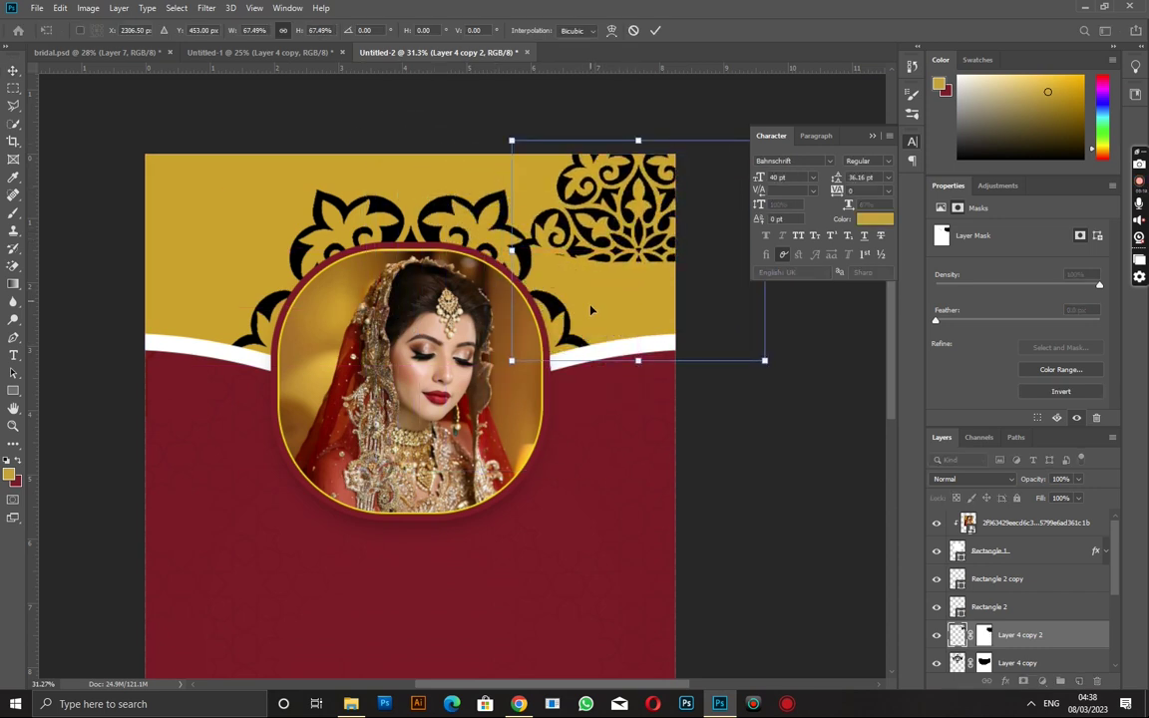
pyautogui.moveTo(516, 253); pyautogui.dragTo(518, 280)
pyautogui.press('Return')
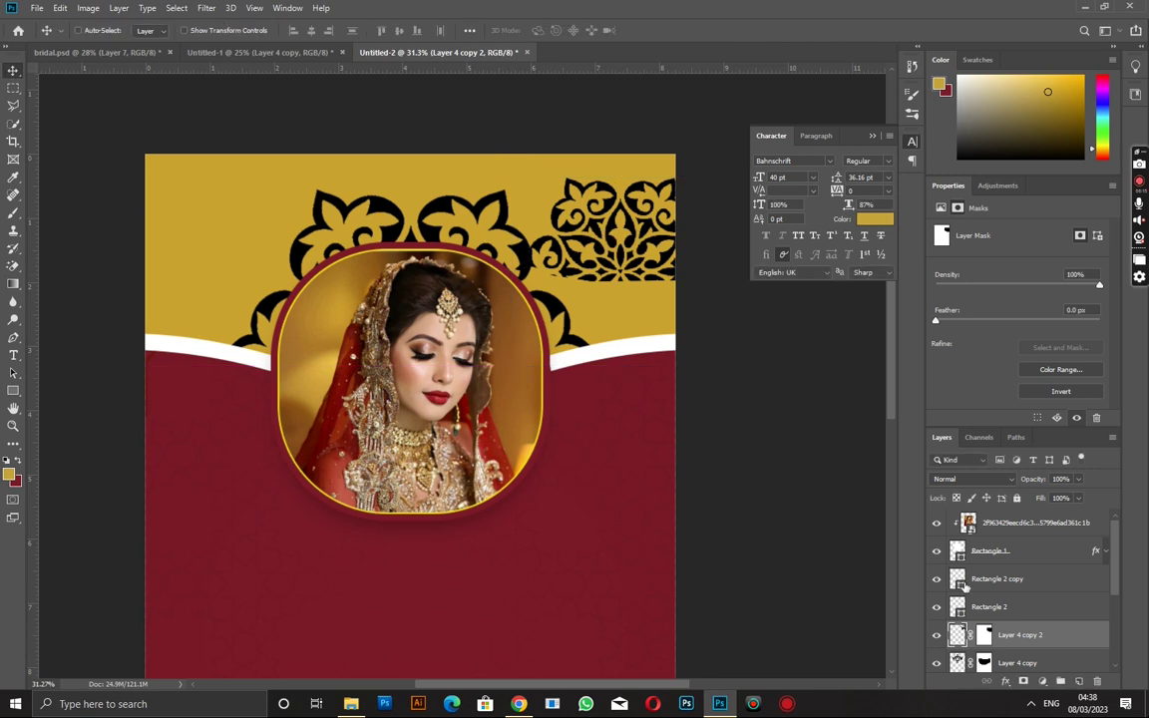
# Step: Fine-tune the smaller ornament's position into the gold band's top-right corner
pyautogui.click(983, 639)
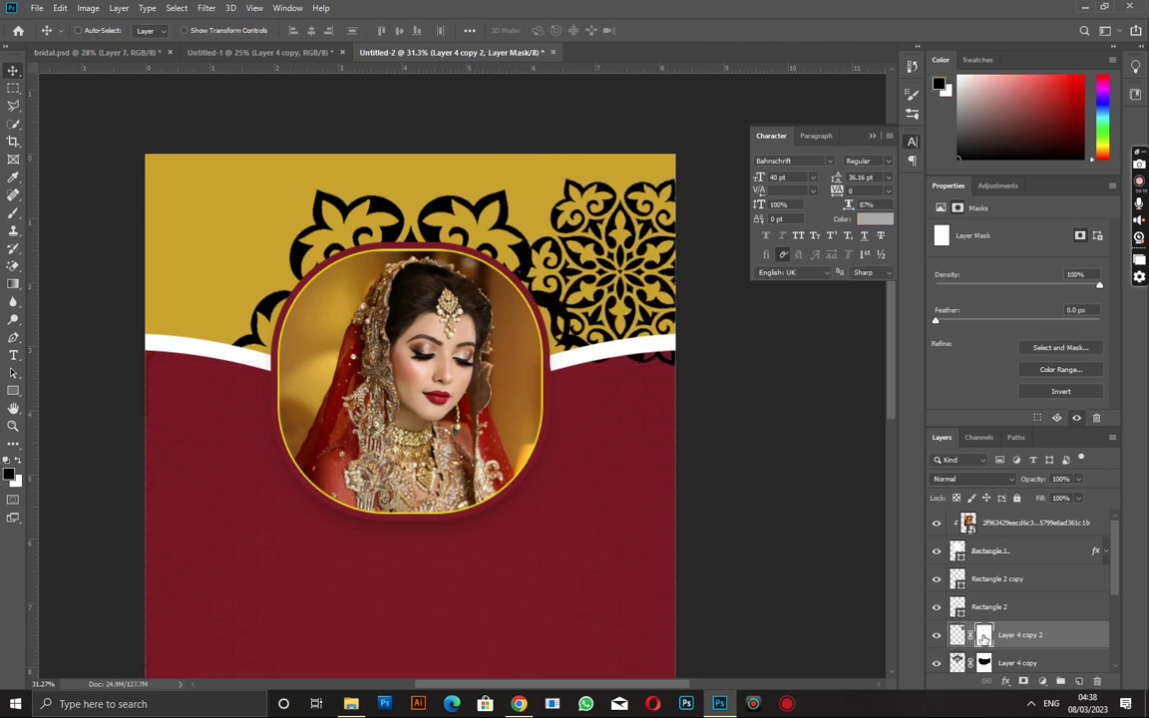
pyautogui.moveTo(658, 261)
pyautogui.mouseDown()
pyautogui.moveTo(646, 224)
pyautogui.moveTo(657, 176)
pyautogui.mouseUp()
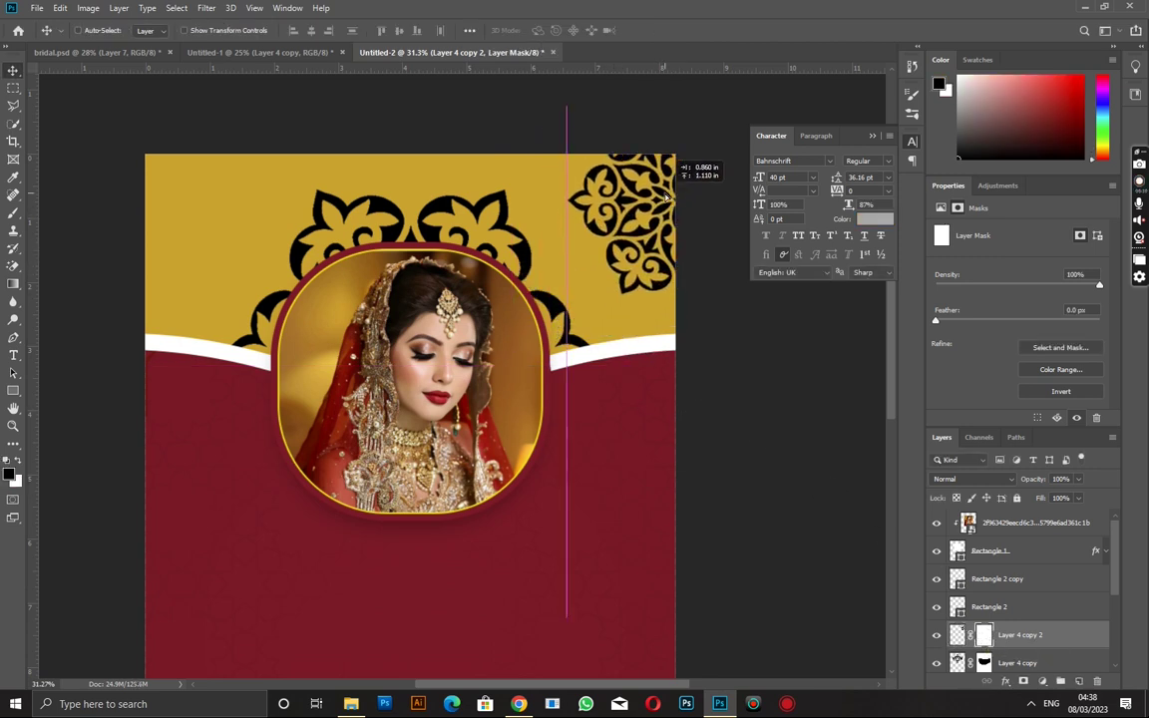
pyautogui.keyDown('alt'); pyautogui.scroll(3, 657, 175); pyautogui.keyUp('alt')
pyautogui.scroll(2, 688, 289)
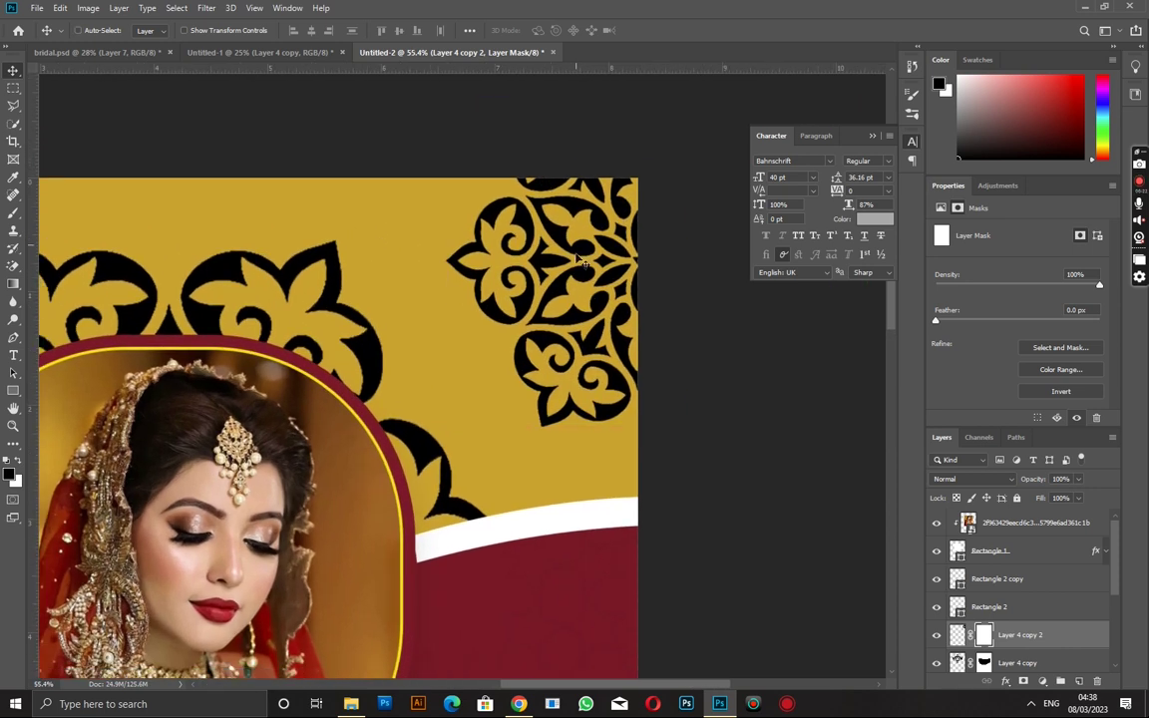
pyautogui.moveTo(615, 301)
pyautogui.mouseDown()
pyautogui.moveTo(597, 310)
pyautogui.moveTo(602, 323)
pyautogui.mouseUp()
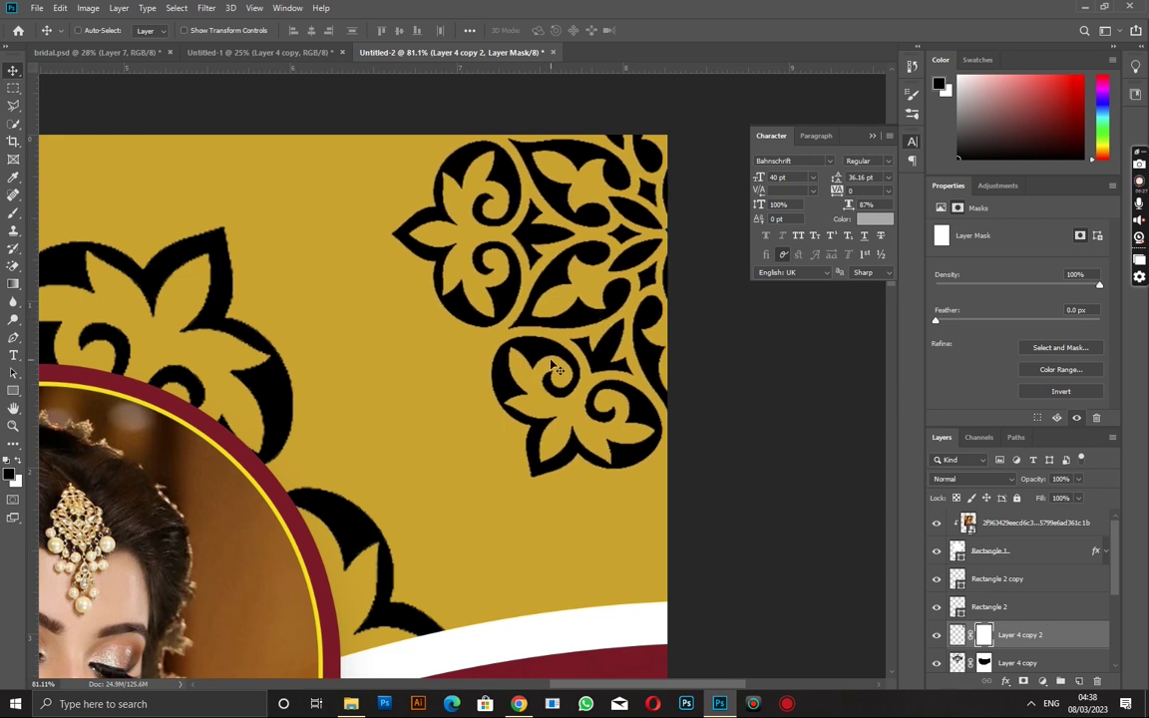
pyautogui.scroll(-2, 557, 369)
pyautogui.scroll(-2, 588, 279)
pyautogui.scroll(-1, 613, 200)
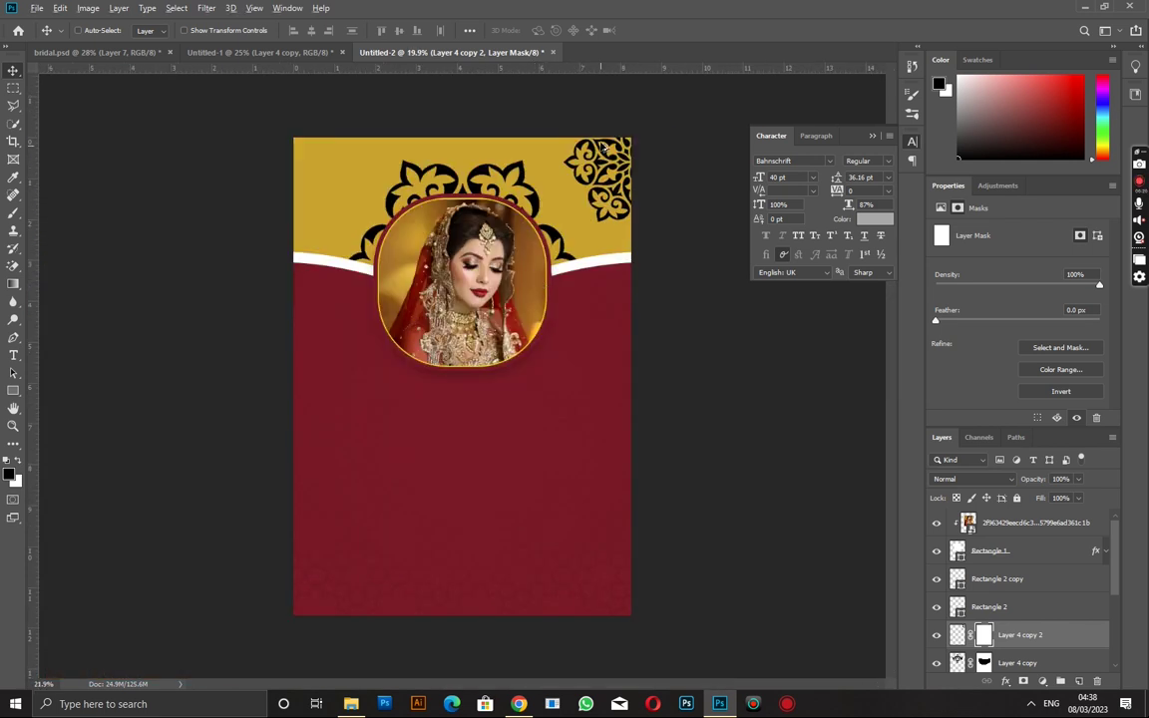
pyautogui.scroll(1, 602, 146)
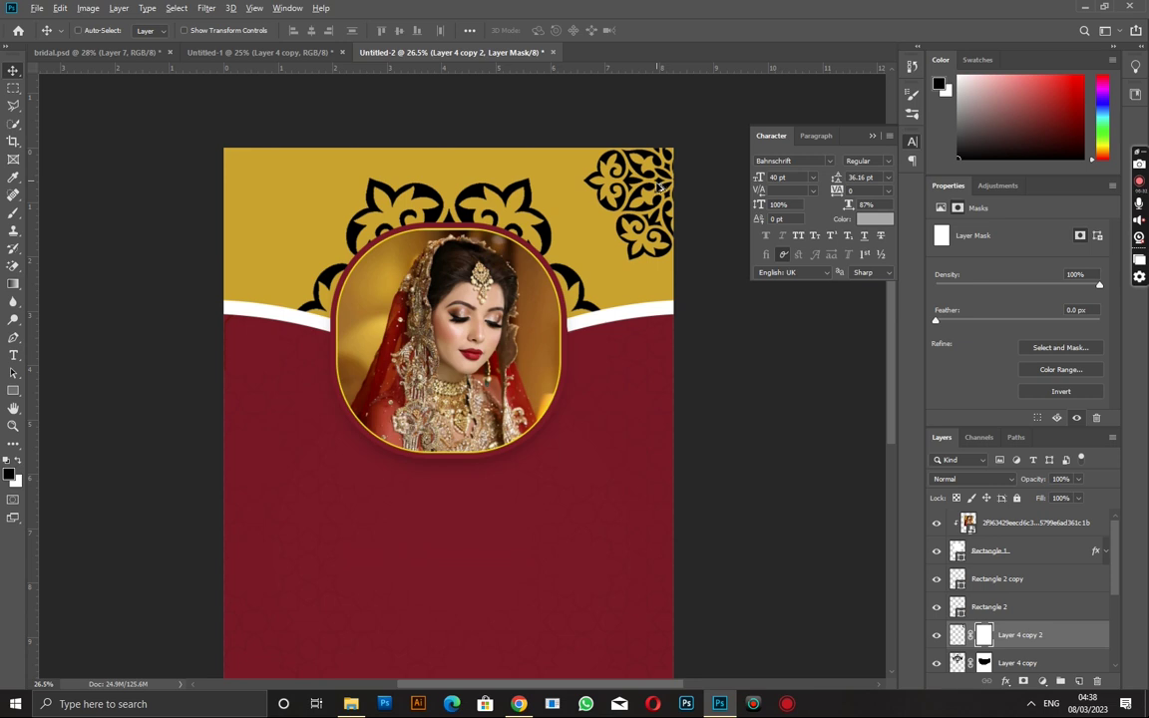
pyautogui.moveTo(652, 205)
pyautogui.mouseDown()
pyautogui.moveTo(629, 185)
pyautogui.moveTo(621, 234)
pyautogui.moveTo(638, 237)
pyautogui.mouseUp()
pyautogui.scroll(2, 629, 185)
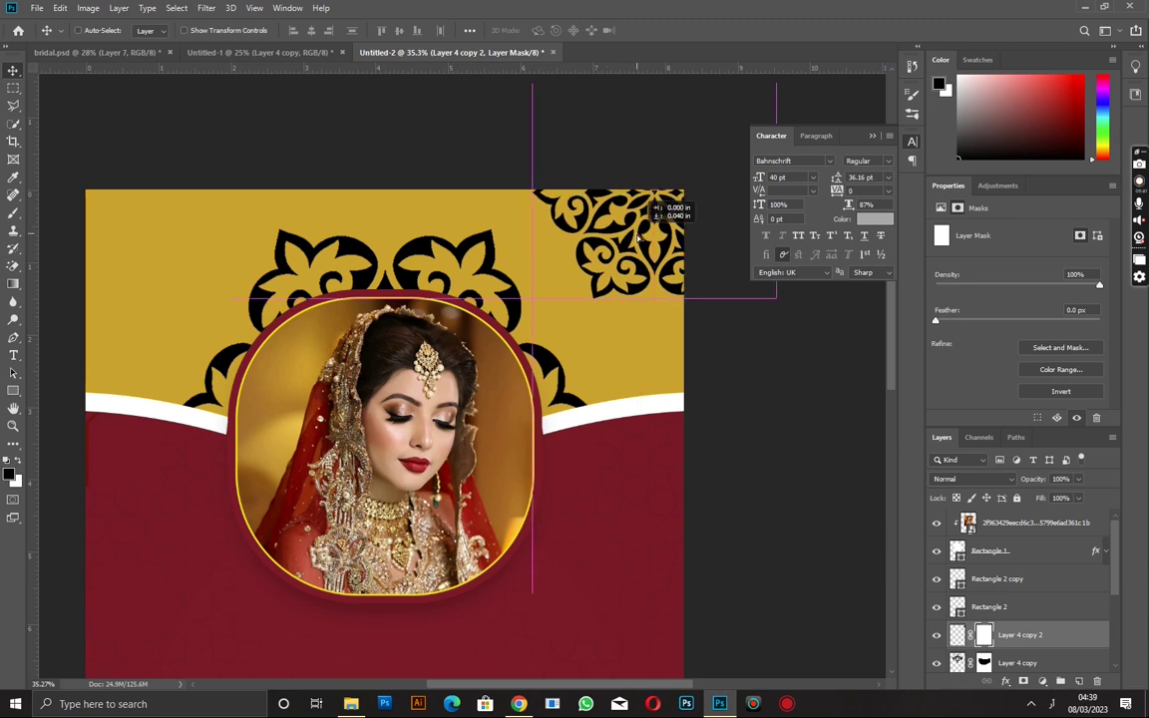
pyautogui.moveTo(638, 236)
pyautogui.mouseDown()
pyautogui.moveTo(674, 263)
pyautogui.moveTo(670, 283)
pyautogui.mouseUp()
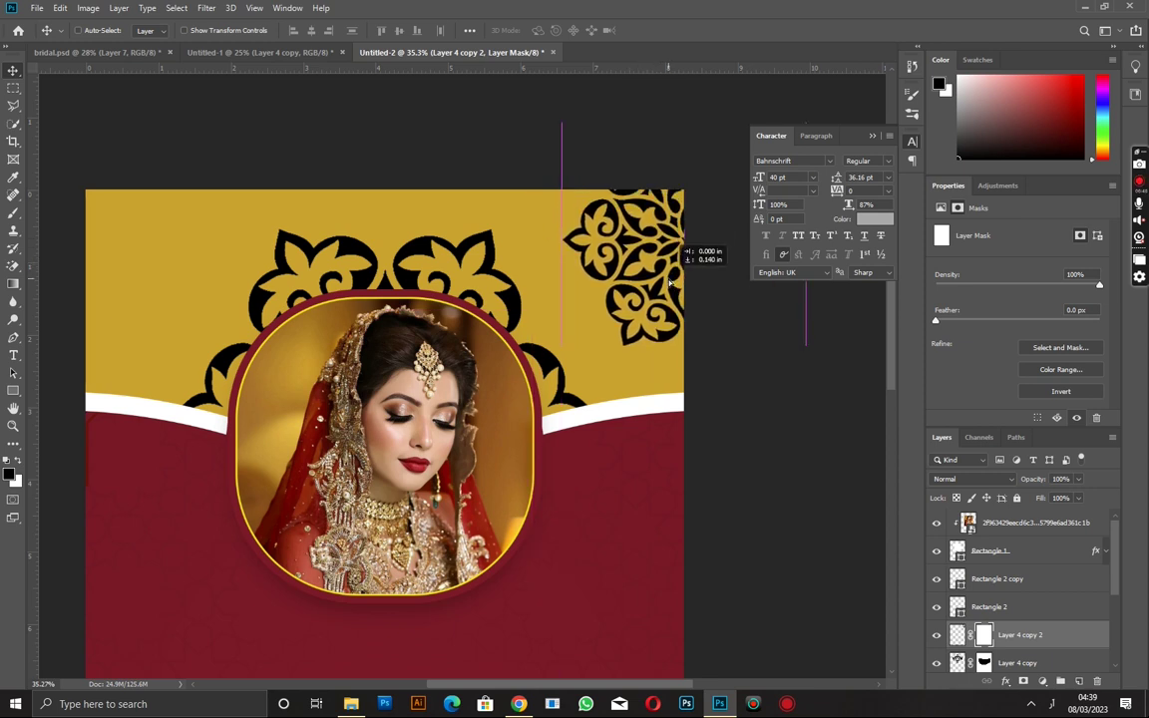
# Step: Settle the right ornament in its corner and Alt-drag a copy, Layer 4 copy 3, top-left
pyautogui.moveTo(670, 282); pyautogui.dragTo(56, 246)
pyautogui.press('Up')
pyautogui.press('Up')
pyautogui.press('Up')
pyautogui.press('Up')
pyautogui.press('Up')
pyautogui.press('Up')
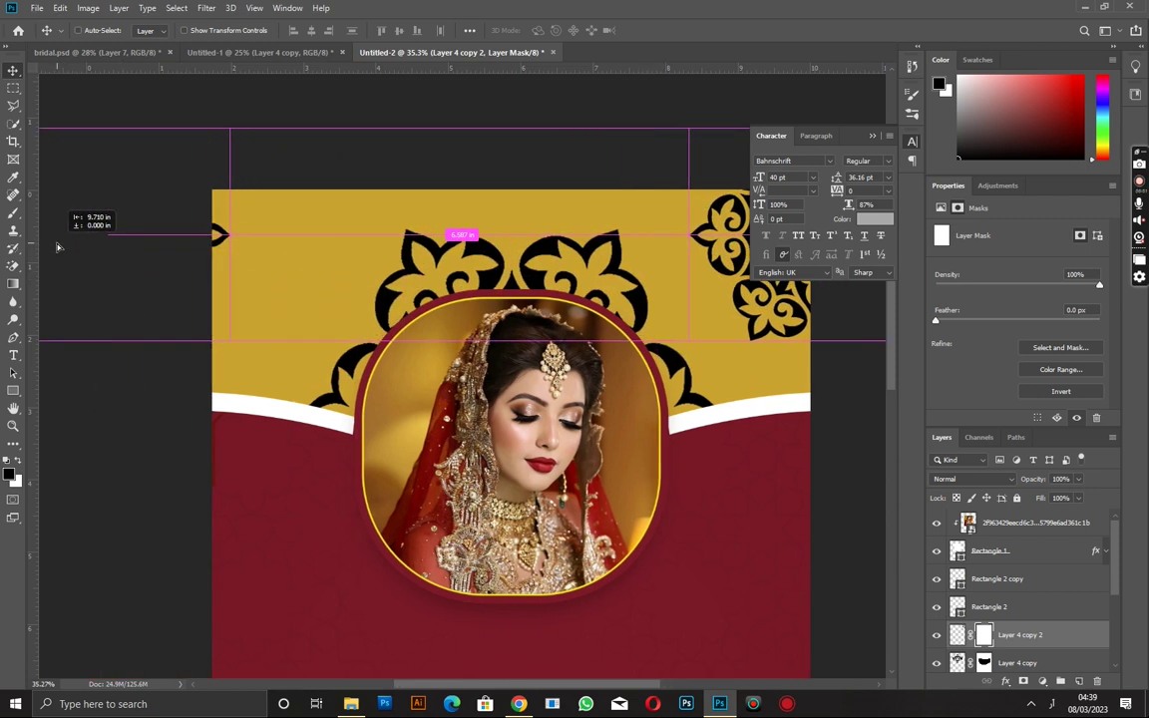
pyautogui.moveTo(171, 267); pyautogui.dragTo(389, 289)
pyautogui.scroll(-1, 389, 288)
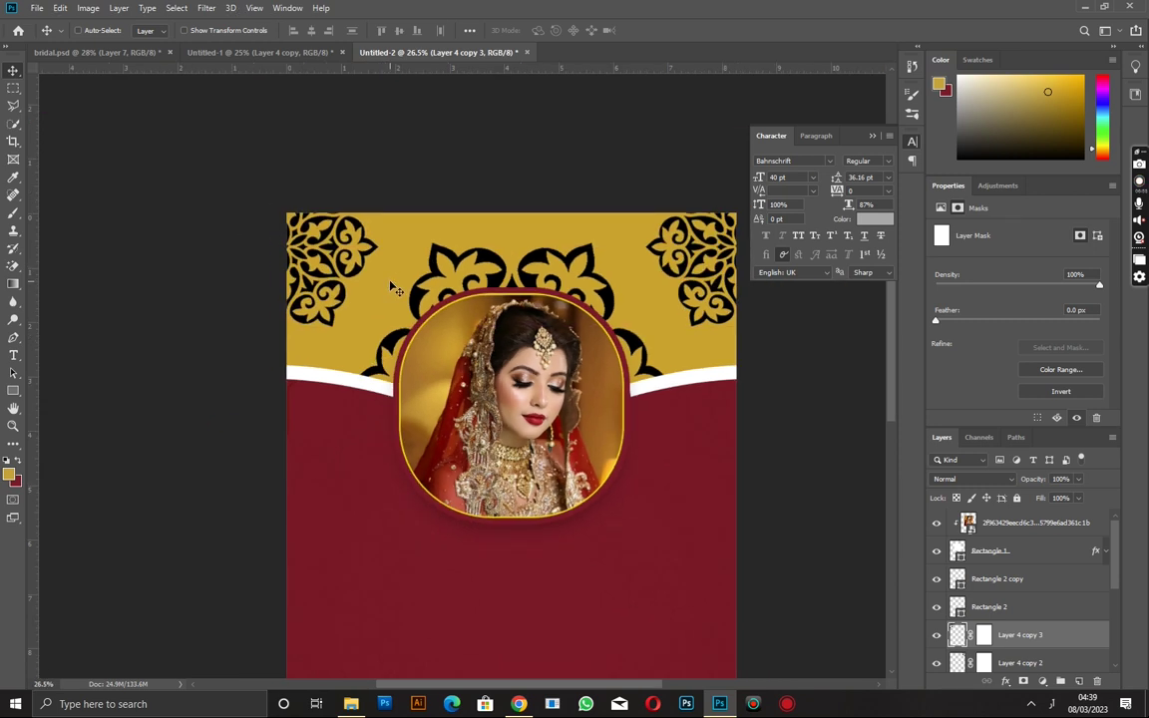
pyautogui.hscroll(1, 395, 289)
pyautogui.scroll(-1, 461, 270)
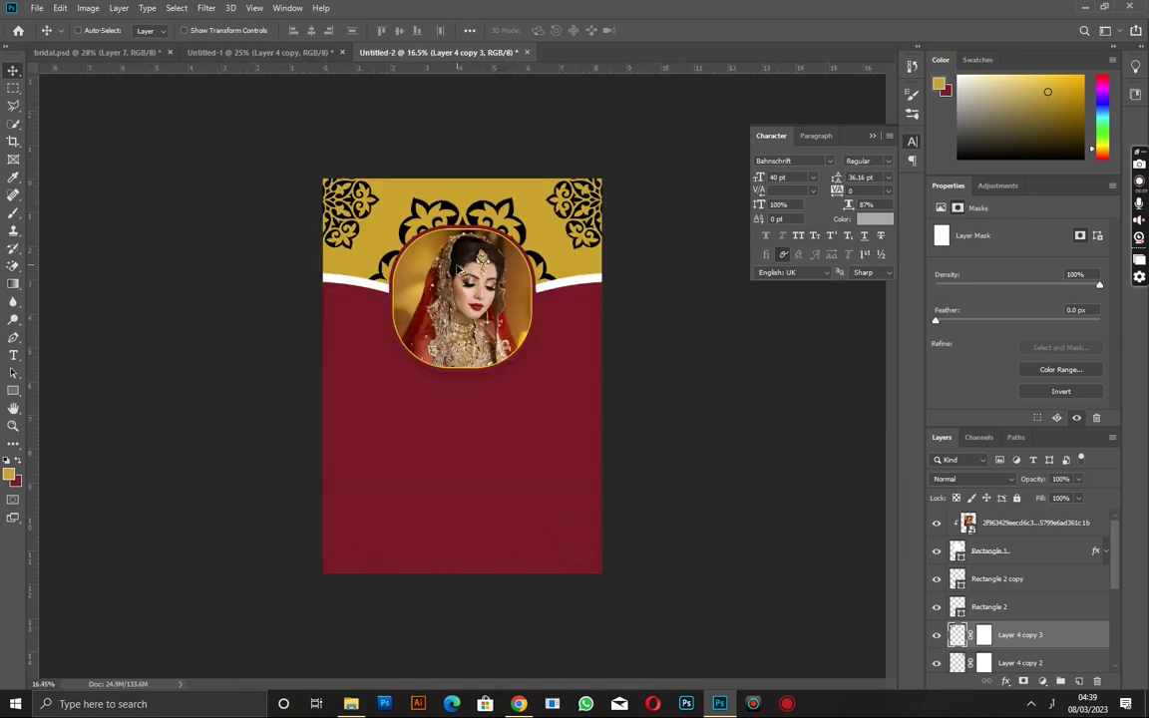
pyautogui.scroll(-2, 1021, 606)
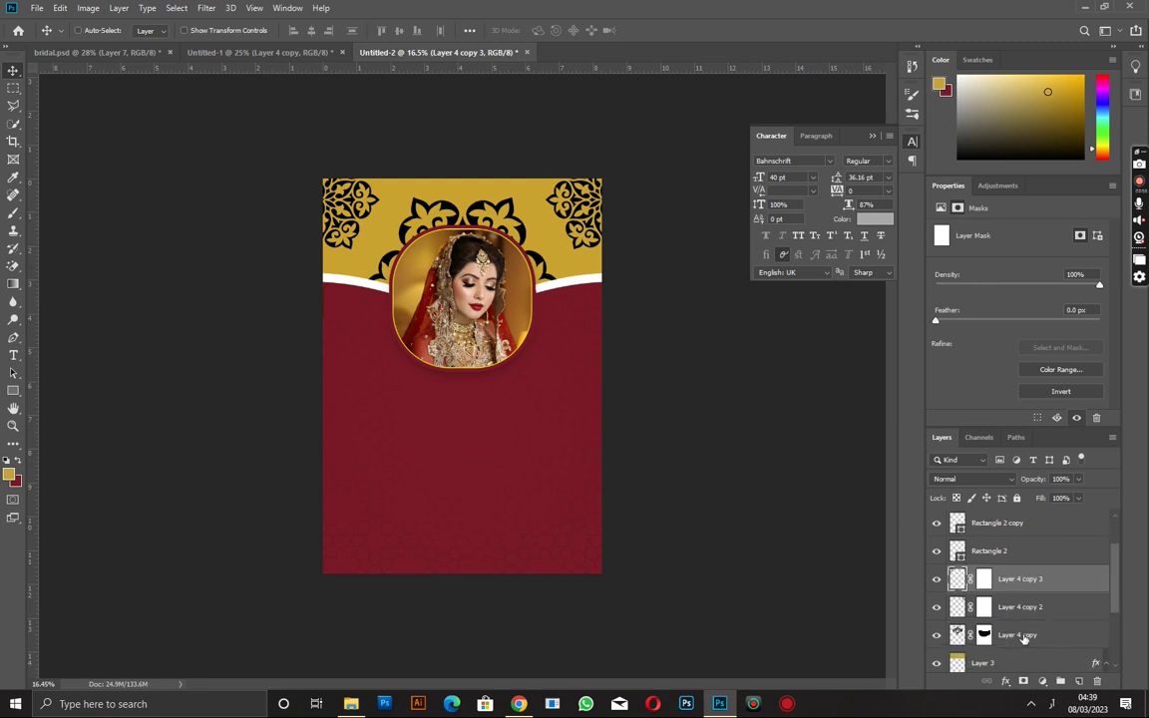
# Step: Set the three Layer 4 ornament layers to 27% opacity and 34% fill
pyautogui.keyDown('shift'); pyautogui.click(1023, 636); pyautogui.keyUp('shift')
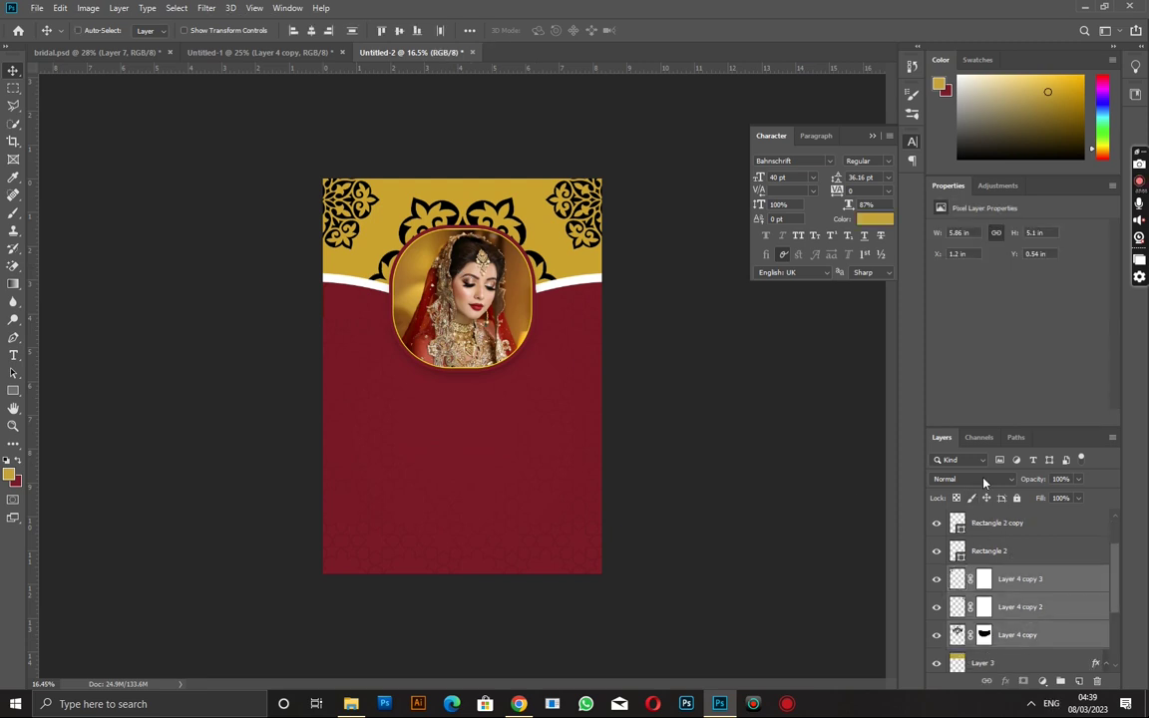
pyautogui.moveTo(1032, 484)
pyautogui.mouseDown()
pyautogui.moveTo(997, 484)
pyautogui.moveTo(1015, 498)
pyautogui.mouseUp()
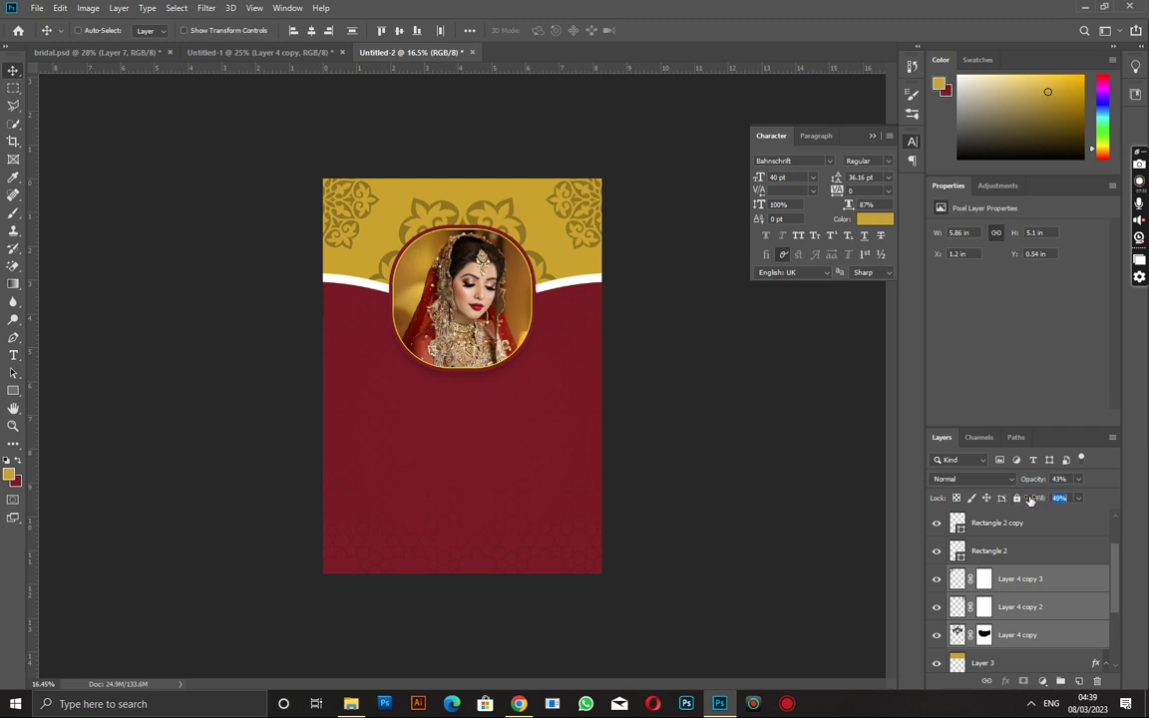
pyautogui.moveTo(1030, 499); pyautogui.dragTo(1027, 500)
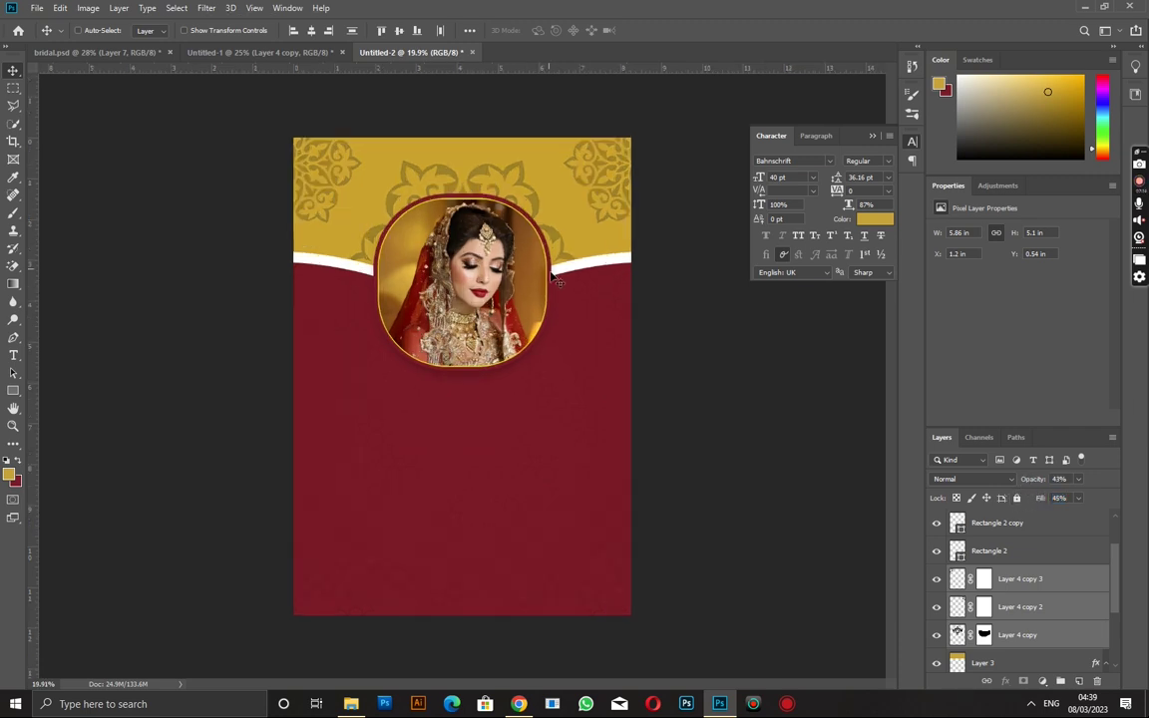
pyautogui.scroll(5, 489, 279)
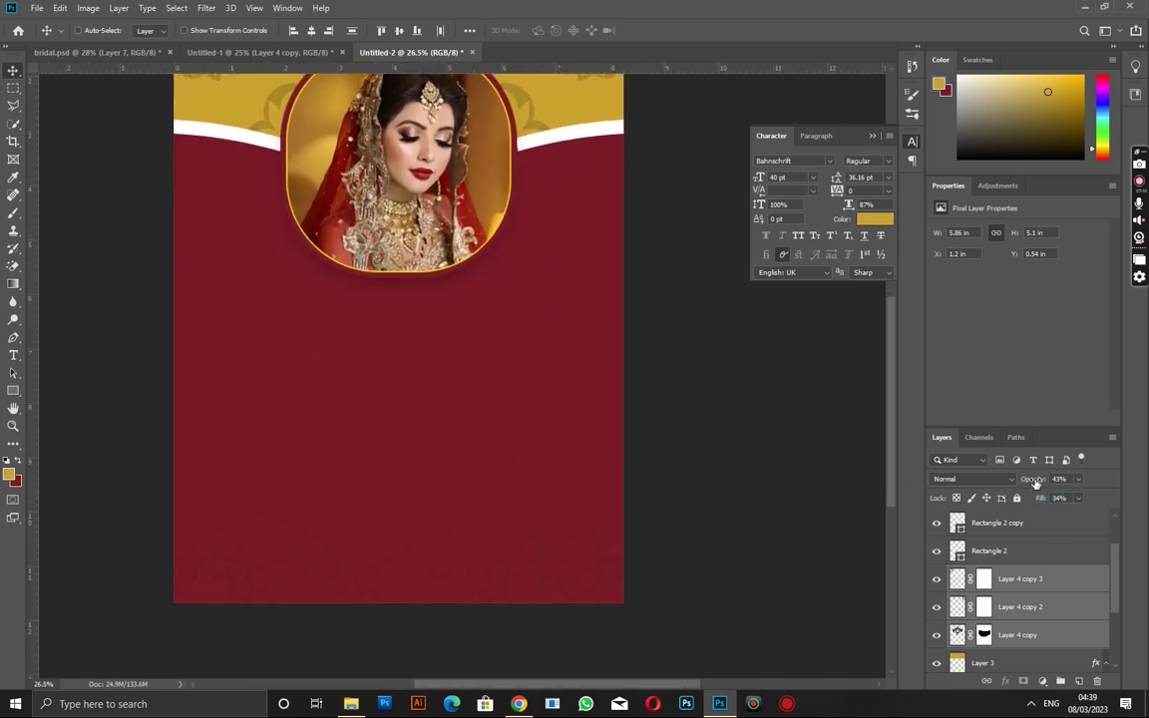
pyautogui.scroll(-3, 638, 337)
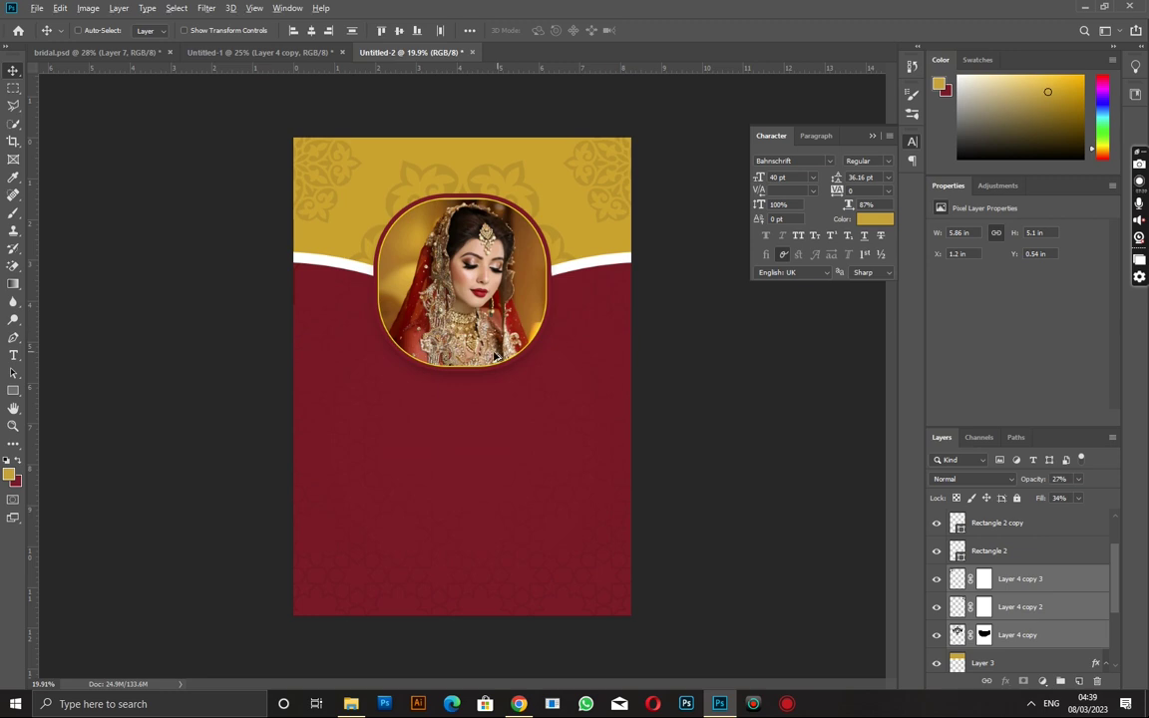
pyautogui.scroll(1, 494, 356)
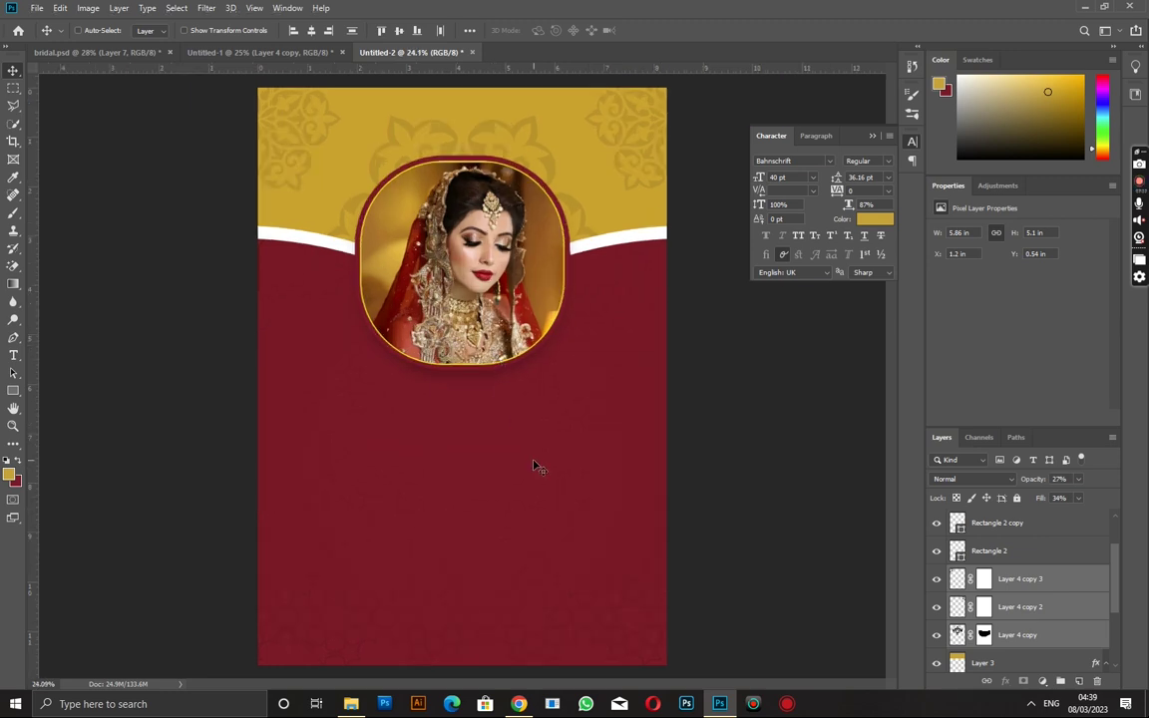
# Step: Duplicate the rounded frame shape Rectangle 1 beneath itself
pyautogui.click(547, 290)
pyautogui.click(1005, 554)
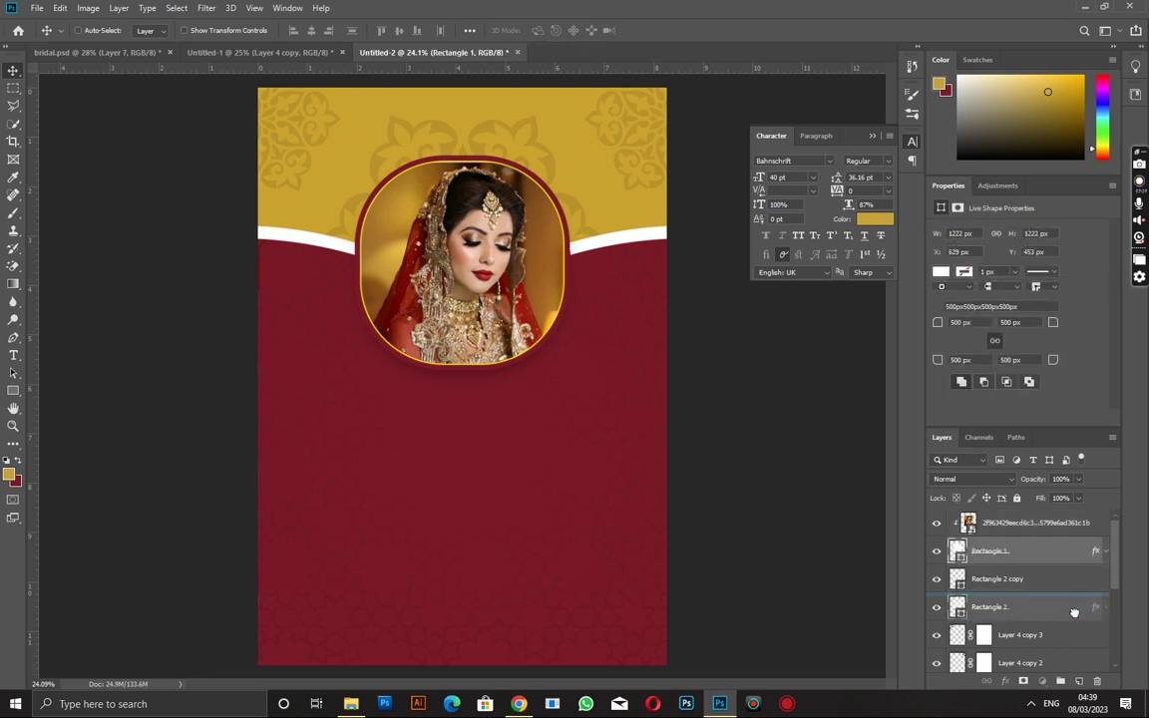
pyautogui.moveTo(1033, 554); pyautogui.dragTo(1056, 654)
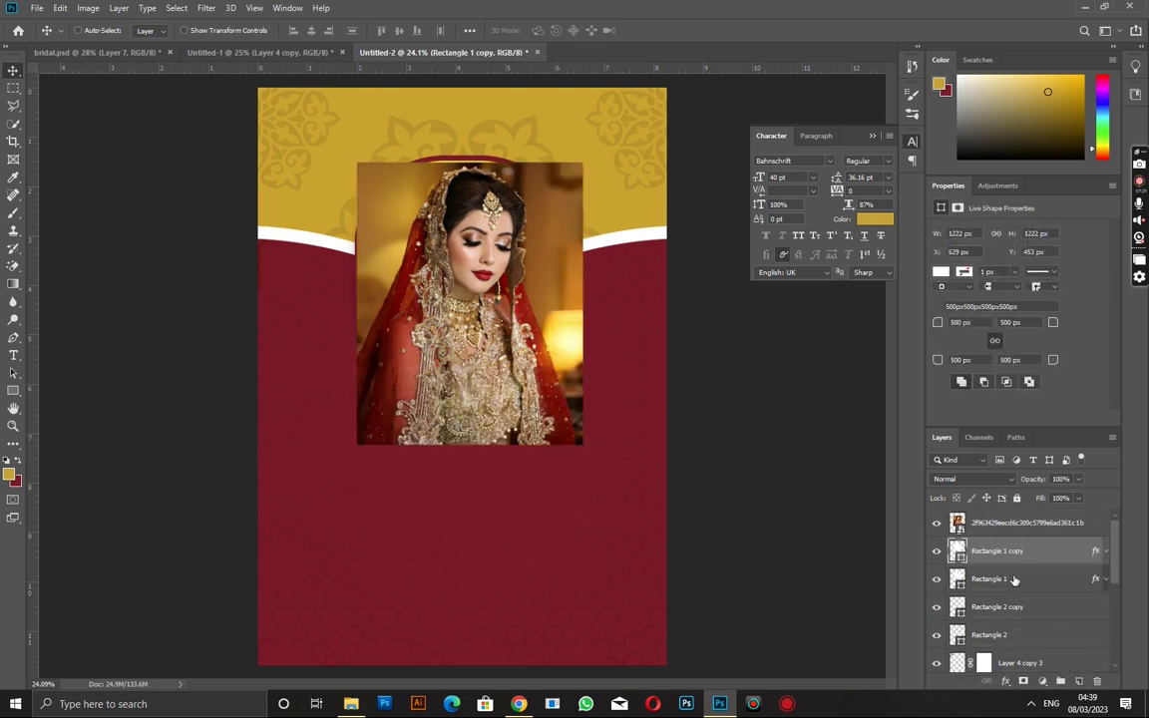
pyautogui.hotkey('ctrl', 'z')
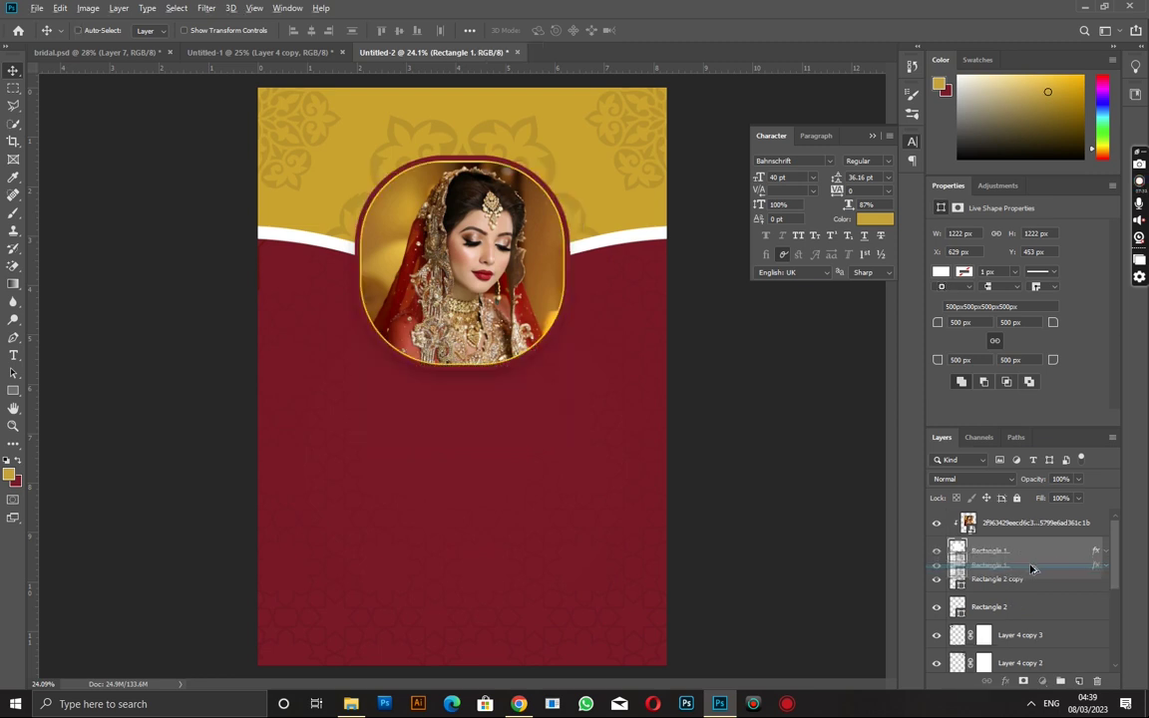
pyautogui.moveTo(1037, 555); pyautogui.dragTo(958, 576)
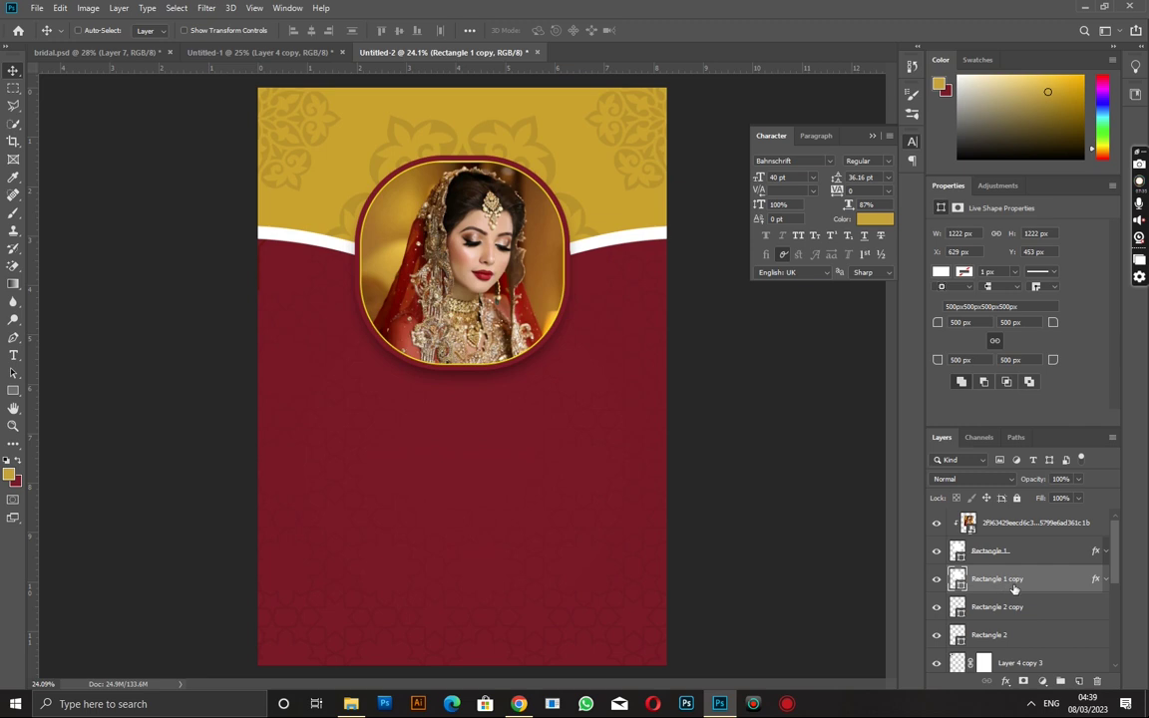
# Step: Stretch the Rectangle 1 copy into a 2399 × 2994 px white panel across the poster
pyautogui.hotkey('ctrl', 't')
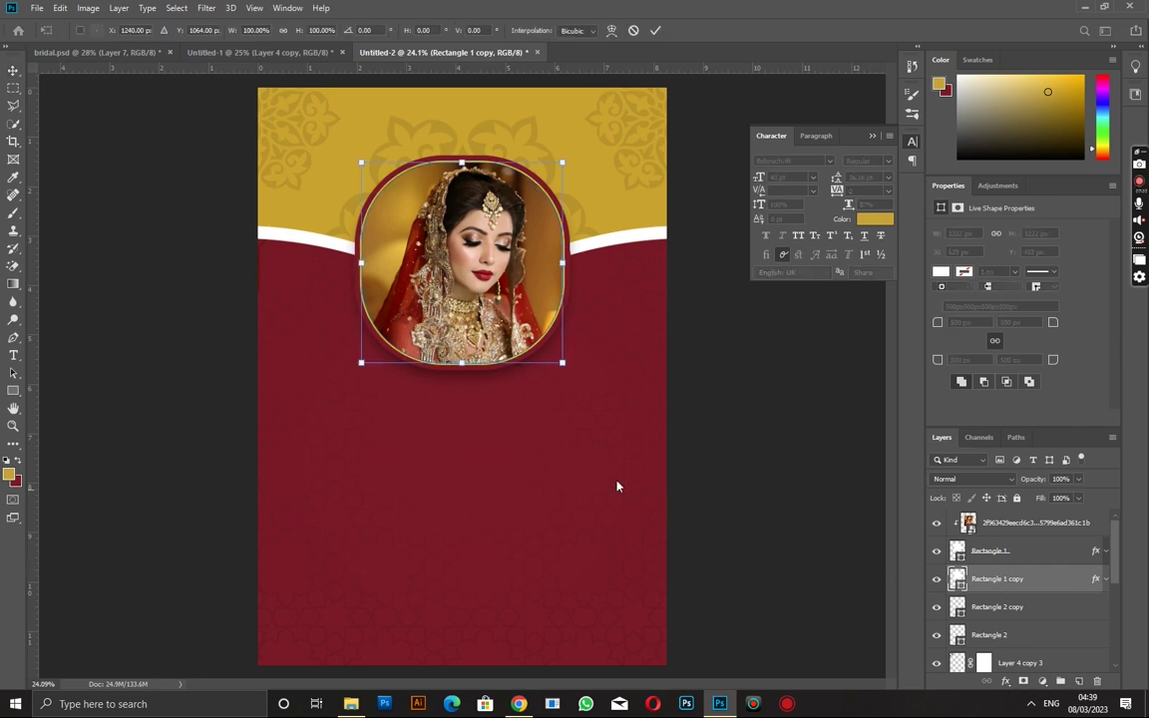
pyautogui.moveTo(462, 362); pyautogui.dragTo(460, 639)
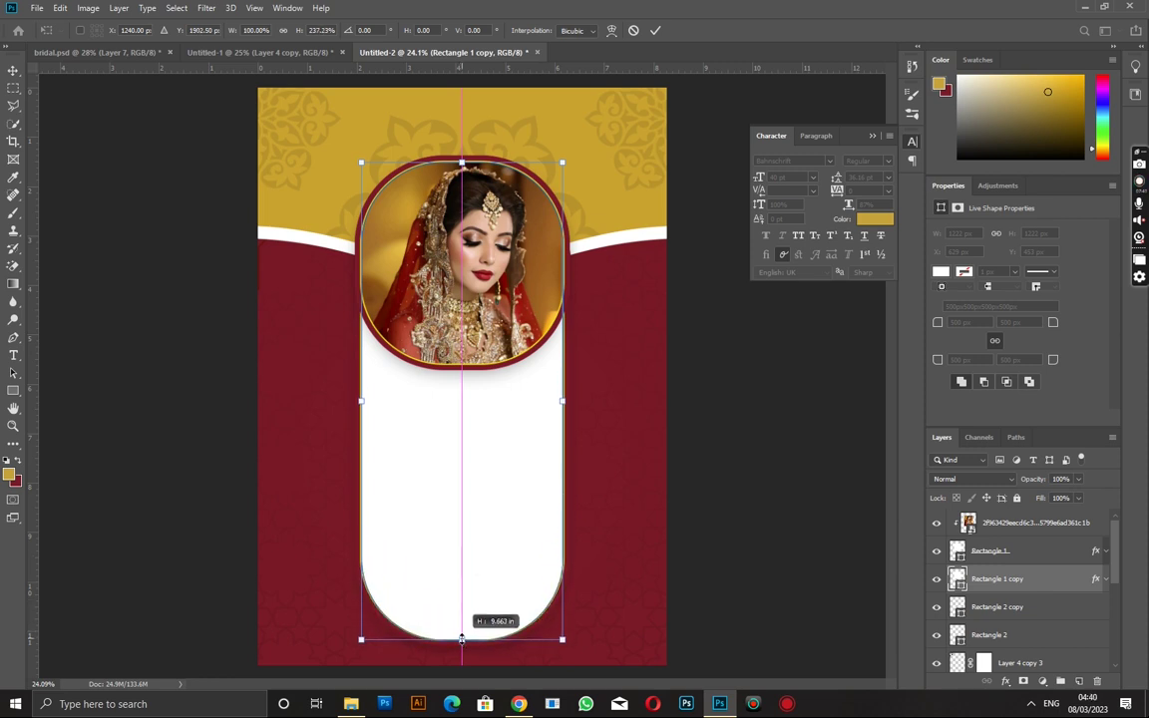
pyautogui.moveTo(563, 402); pyautogui.dragTo(643, 419)
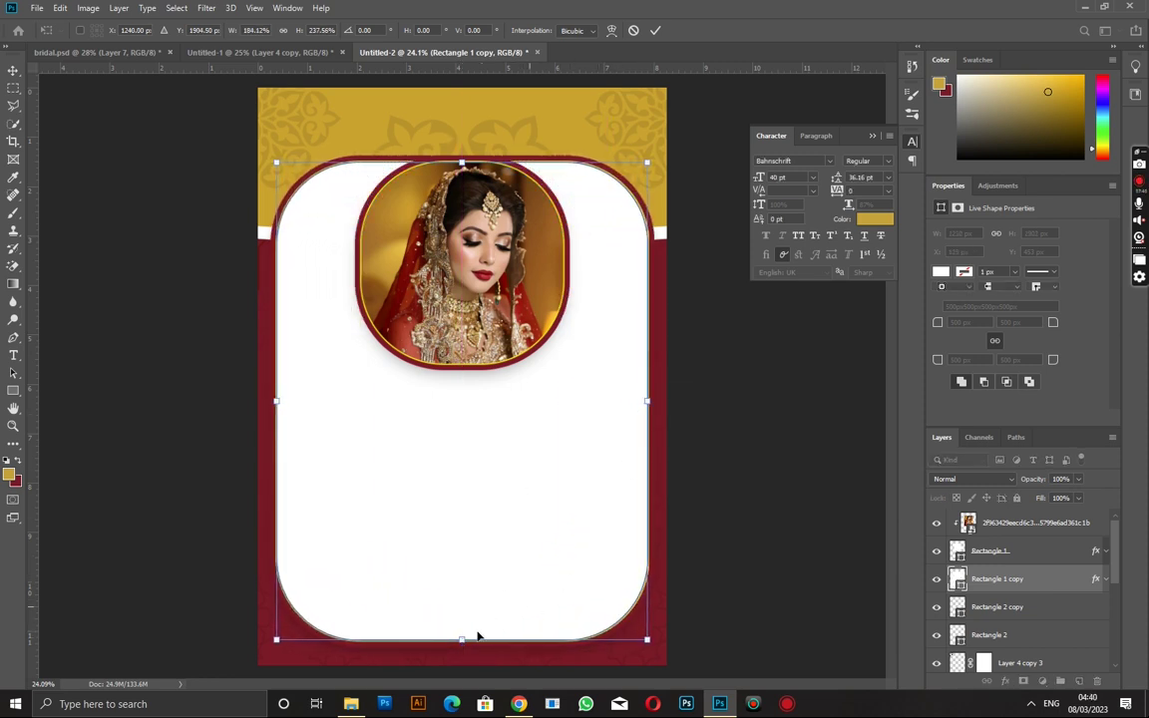
pyautogui.moveTo(464, 640); pyautogui.dragTo(462, 655)
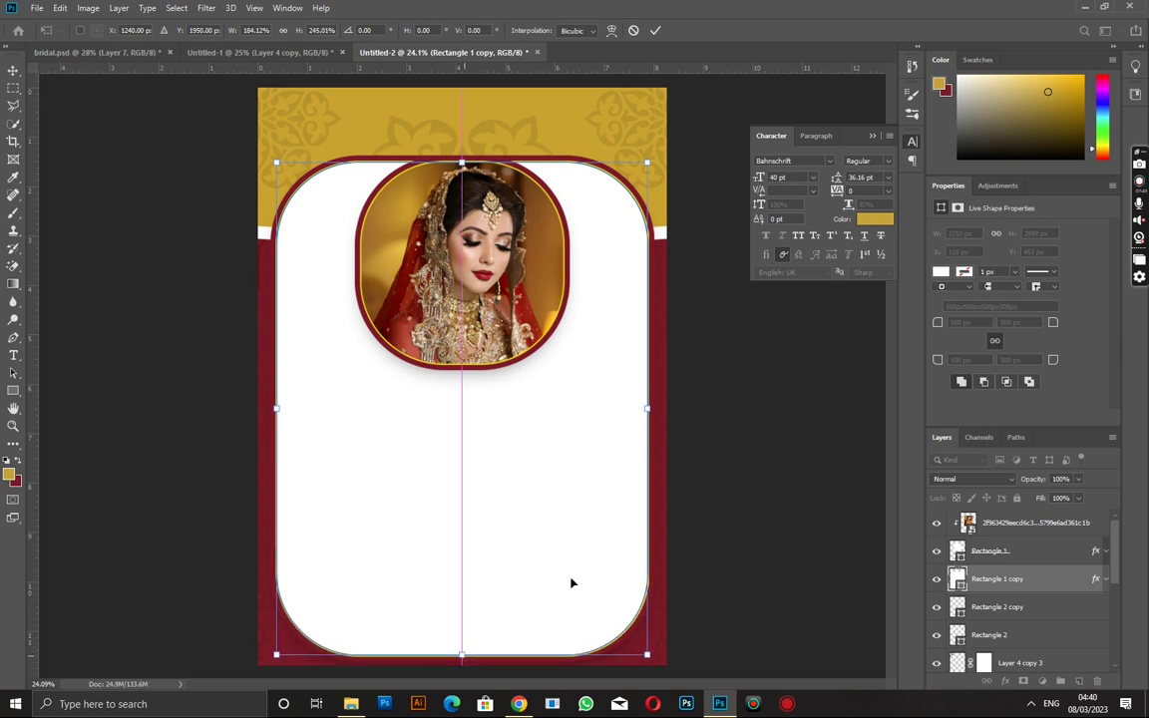
pyautogui.moveTo(646, 408); pyautogui.dragTo(657, 409)
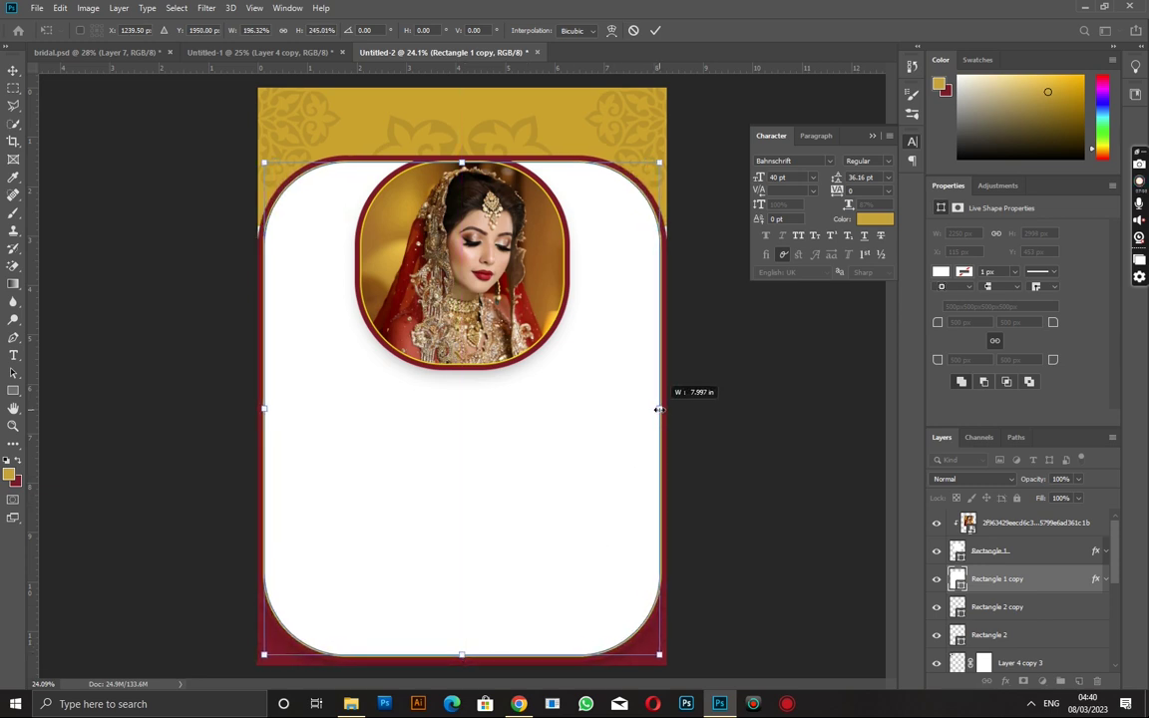
pyautogui.press('Return')
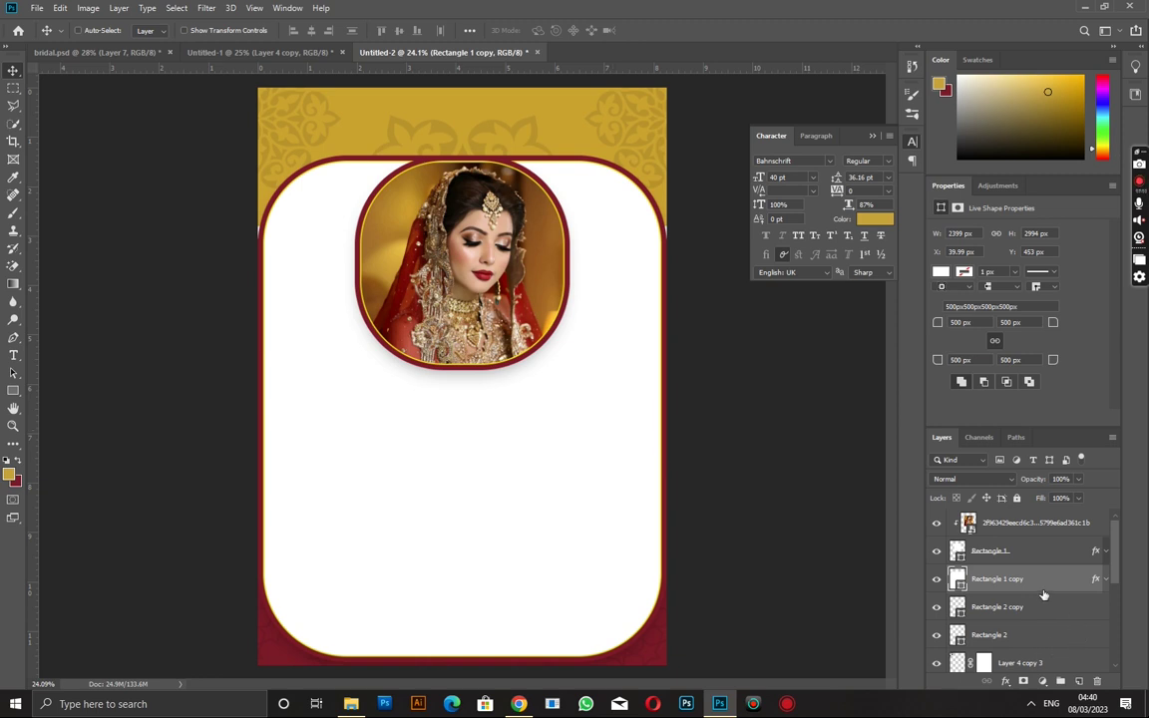
# Step: Remove the rounded panel's fill and turn off its second stroke, leaving a gold outline
pyautogui.click(940, 272)
pyautogui.click(950, 298)
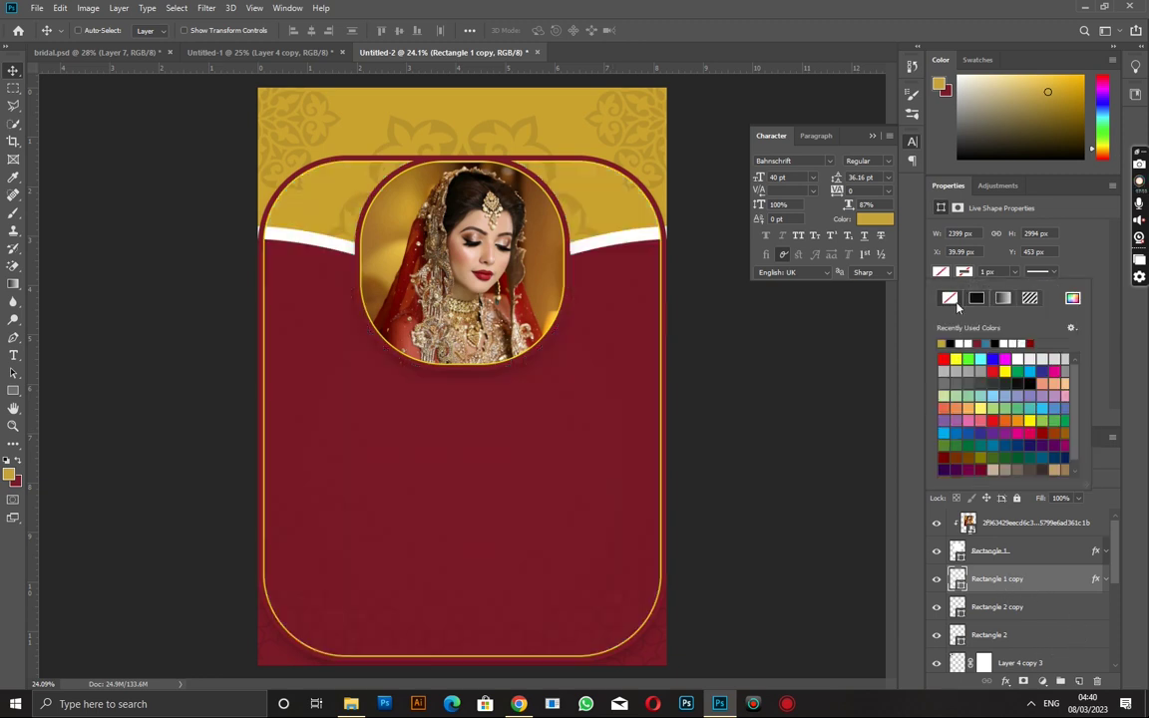
pyautogui.rightClick(990, 589)
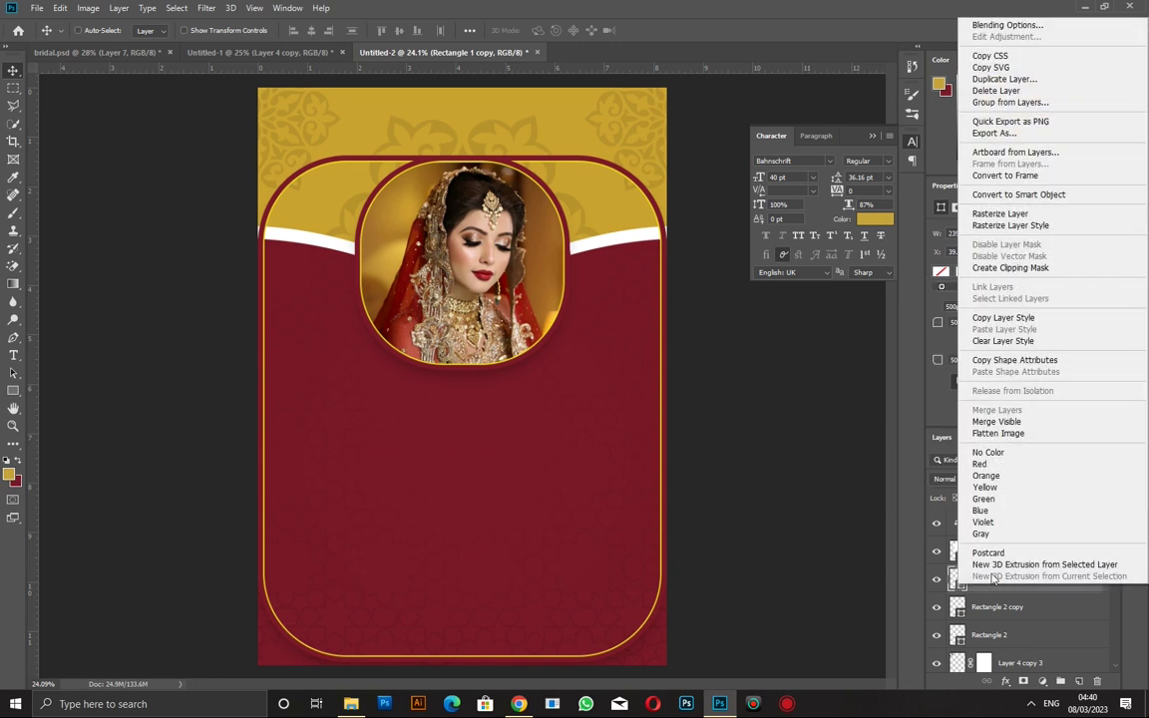
pyautogui.click(902, 24)
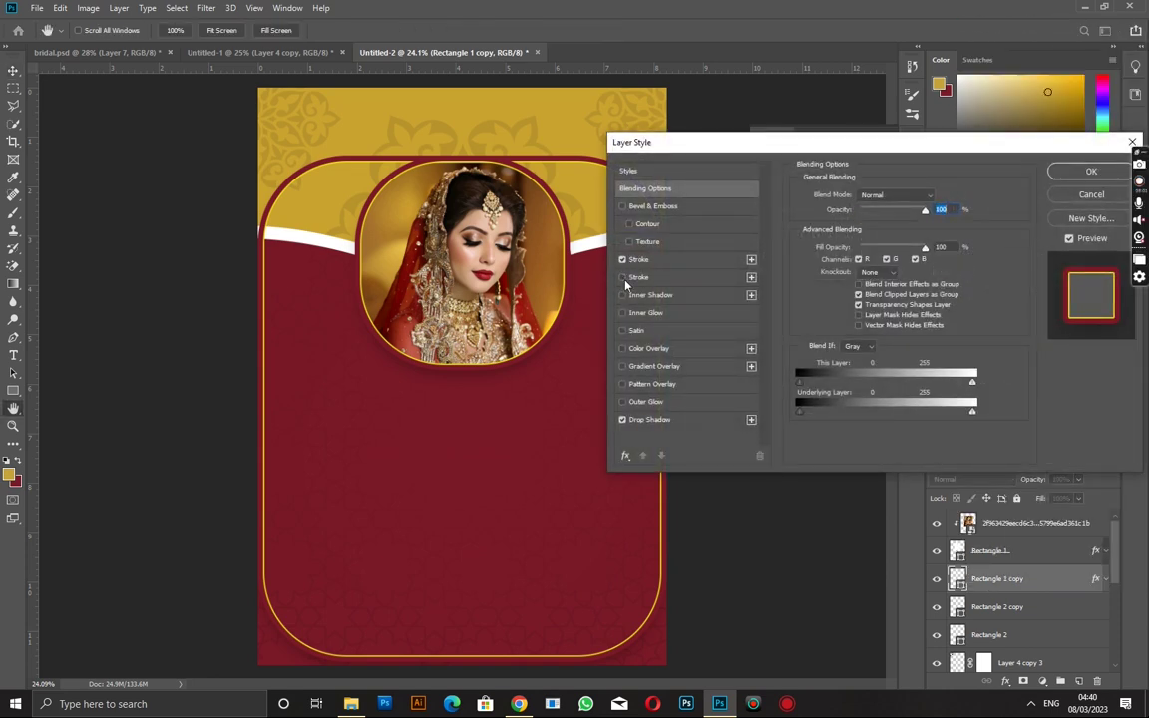
pyautogui.click(622, 280)
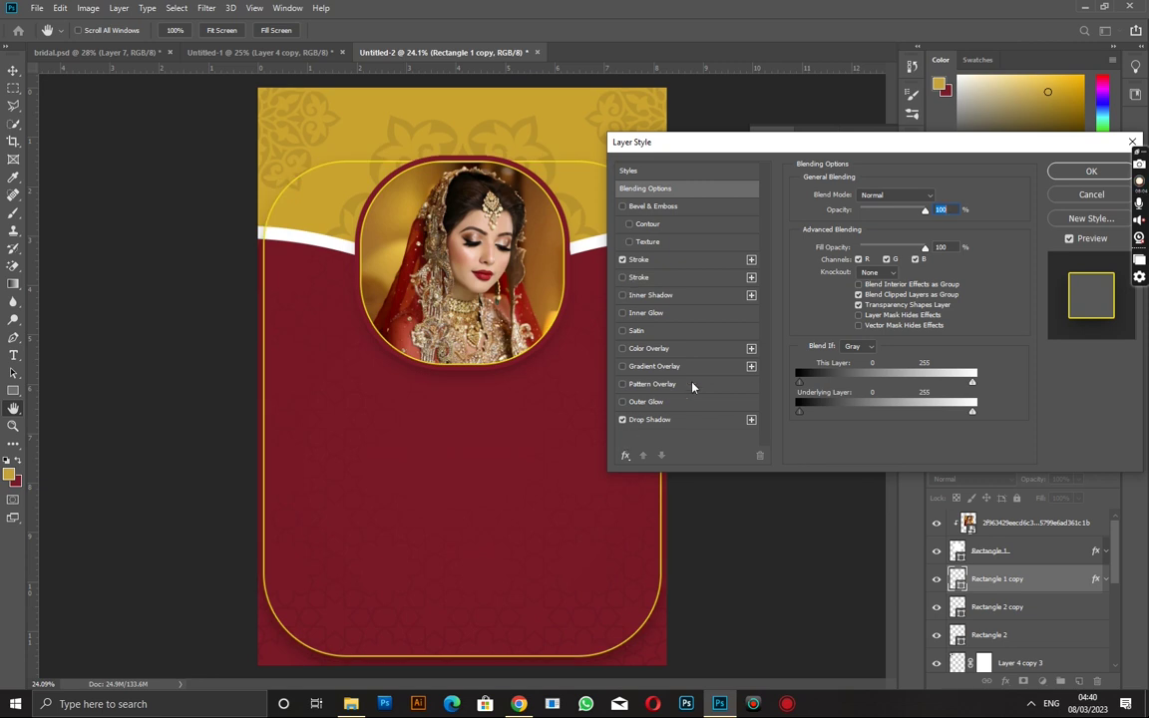
pyautogui.click(1090, 170)
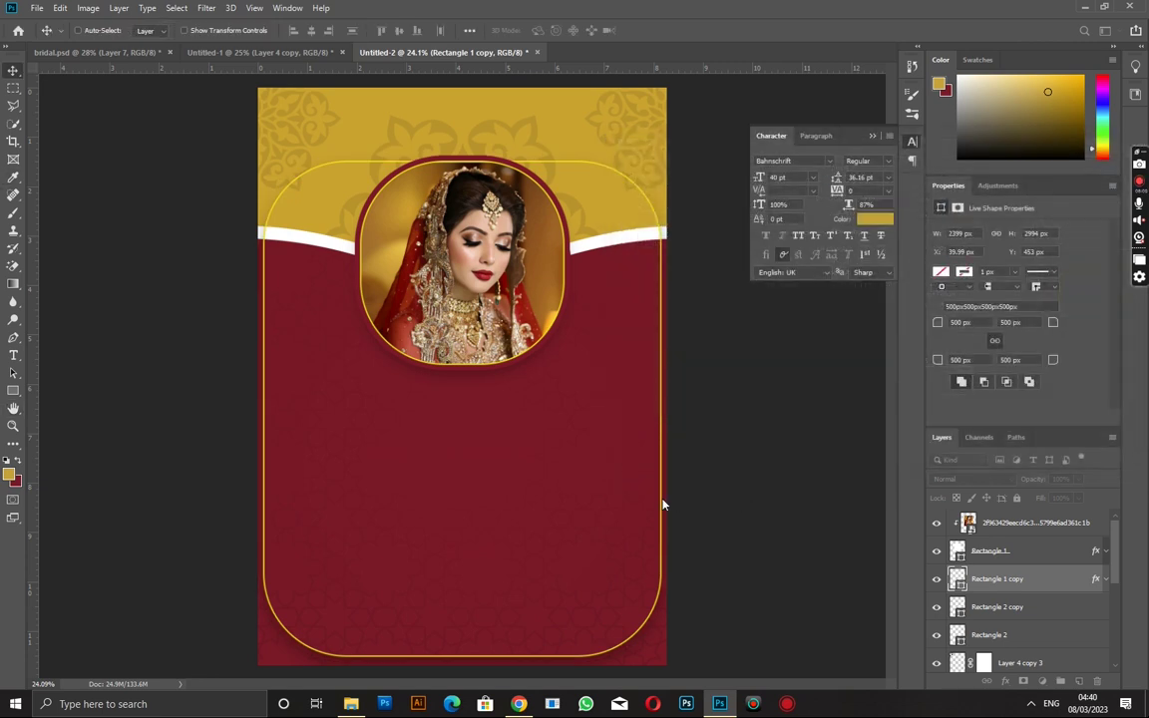
# Step: Centre the frame horizontally on the canvas and move its layer beneath Layer 3
pyautogui.hotkey('ctrl', 'a')
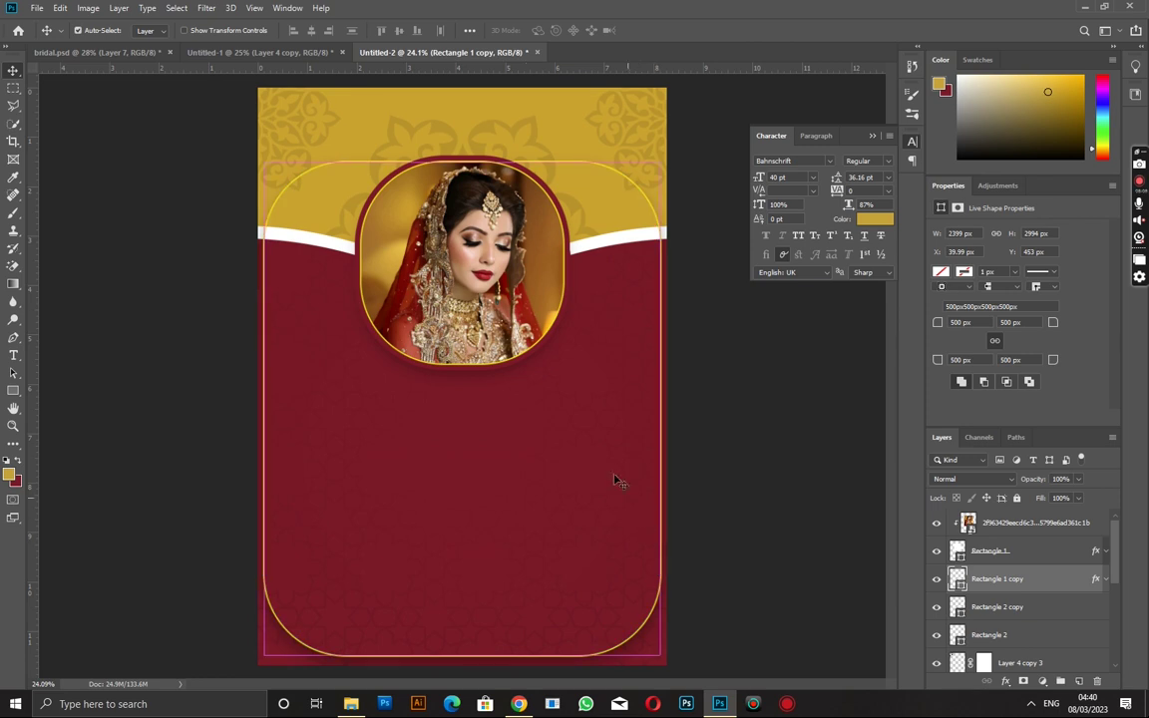
pyautogui.click(310, 31)
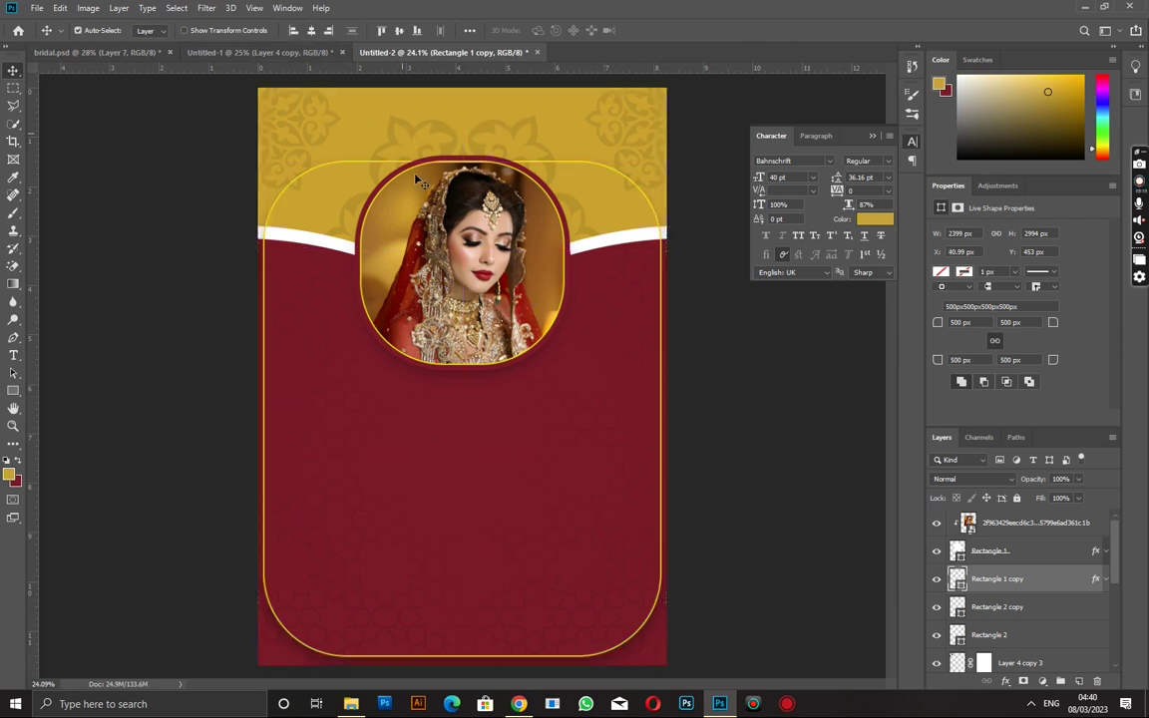
pyautogui.hotkey('ctrl', 'd')
pyautogui.moveTo(1007, 591); pyautogui.dragTo(1013, 704)
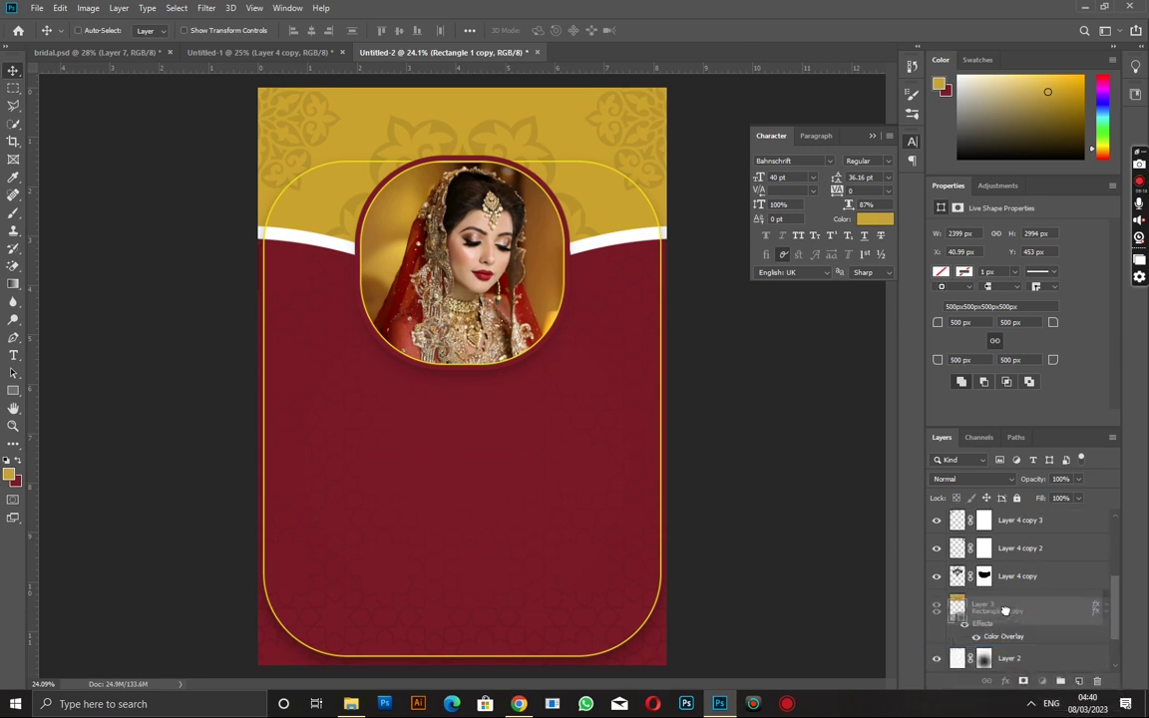
pyautogui.moveTo(1012, 702); pyautogui.dragTo(1007, 626)
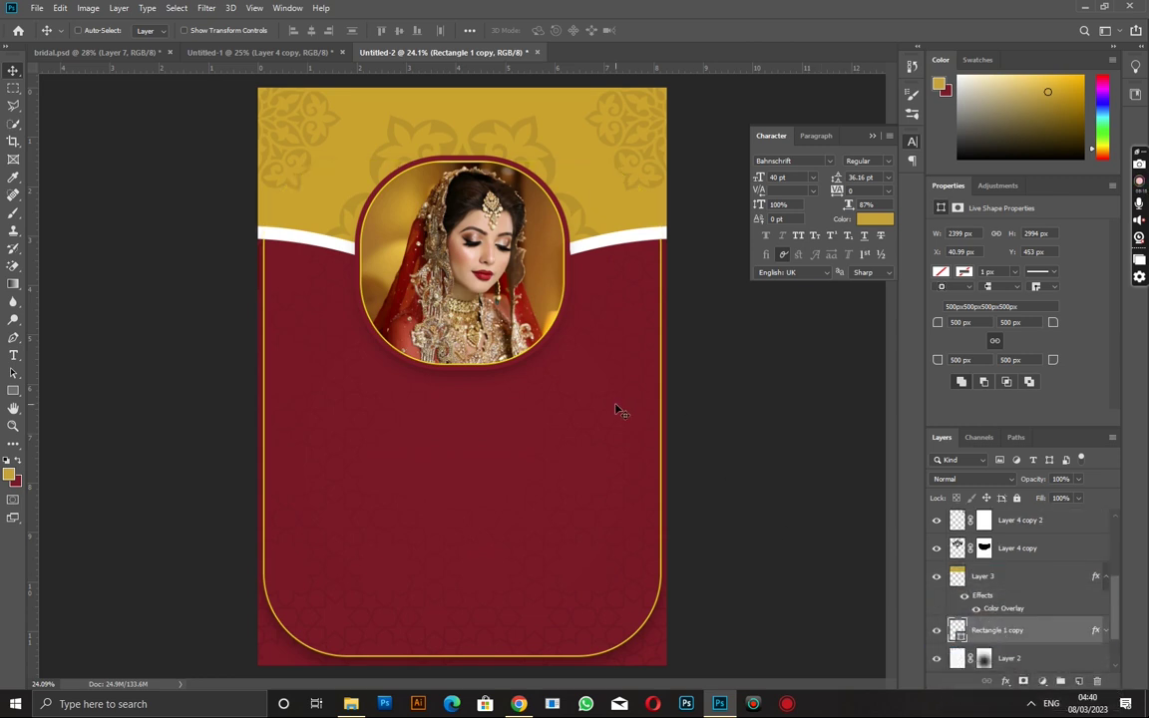
# Step: Stretch the frame upward to 3284 px tall so it borders the maroon body
pyautogui.hotkey('ctrl', 't')
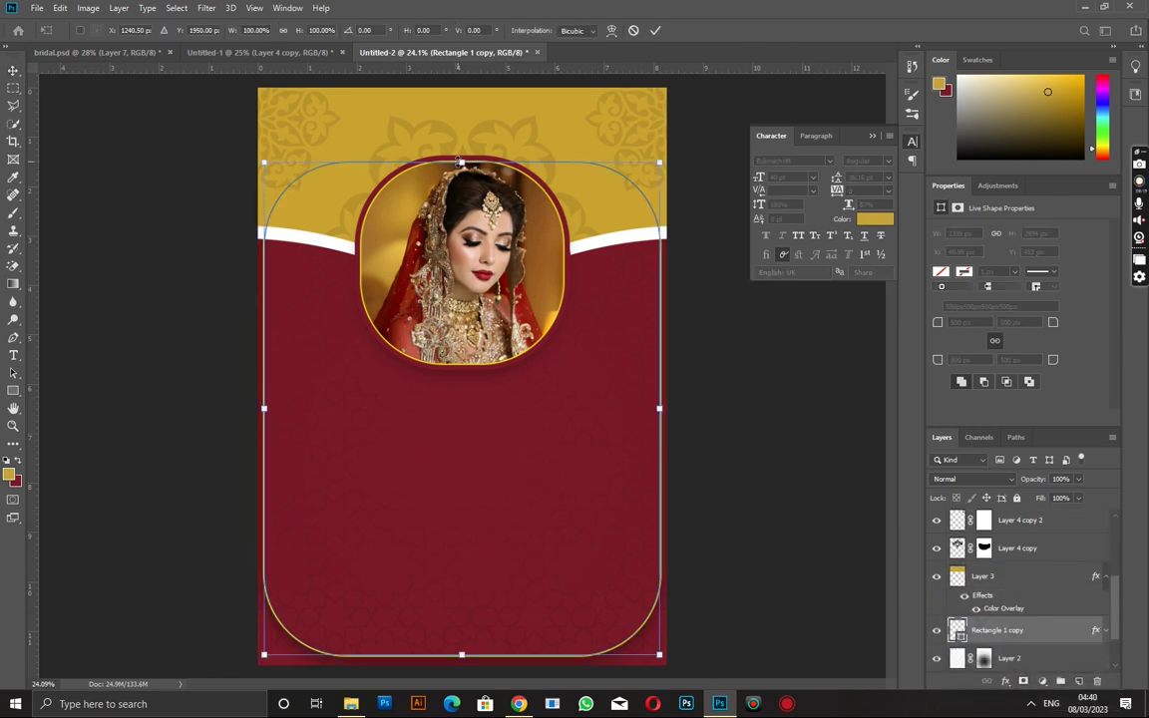
pyautogui.moveTo(460, 160); pyautogui.dragTo(460, 108)
pyautogui.press('Return')
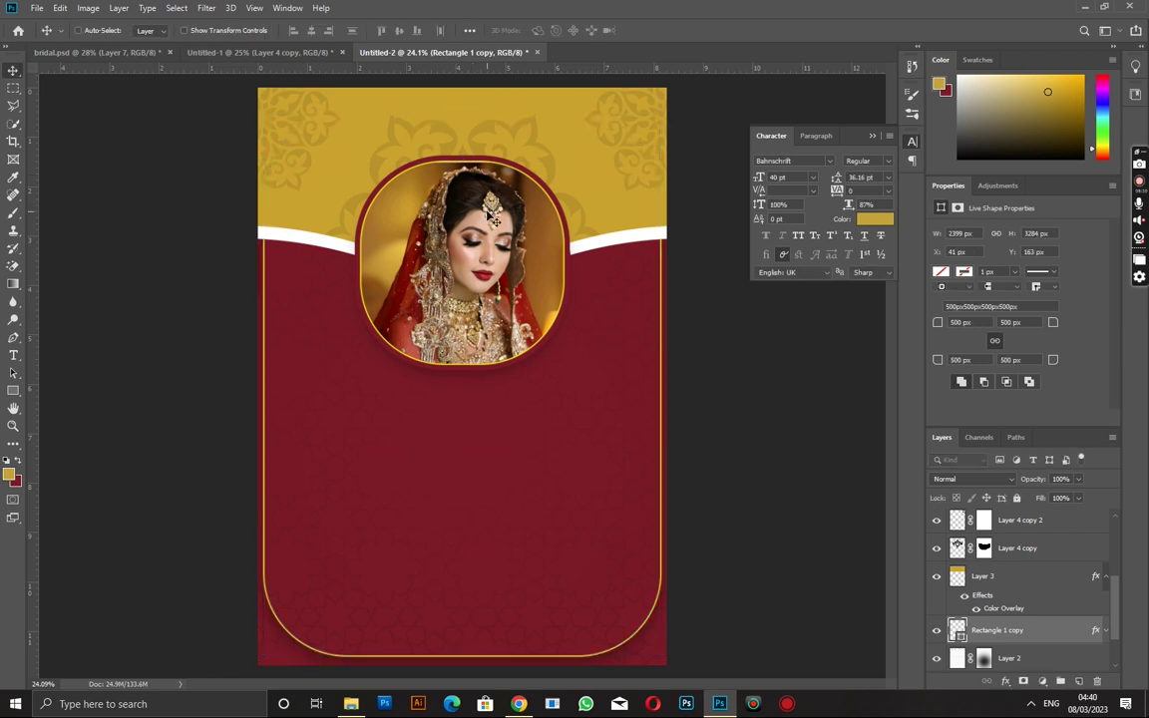
pyautogui.scroll(-1, 520, 361)
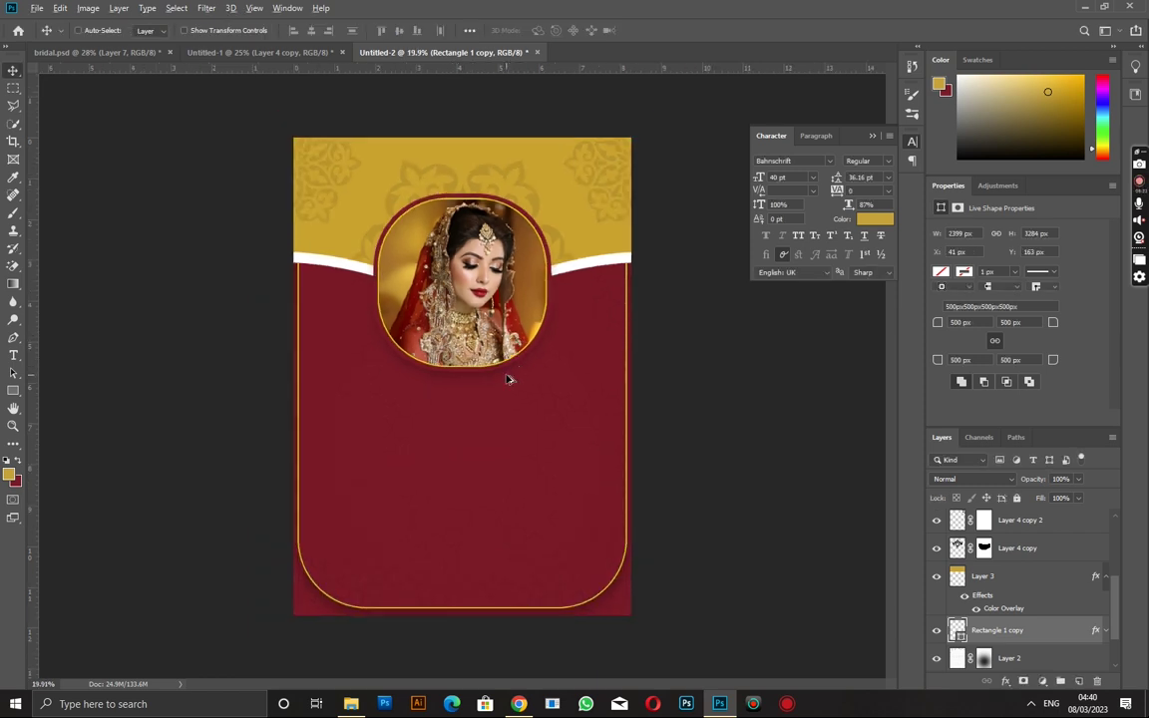
pyautogui.scroll(1, 506, 379)
pyautogui.scroll(1, 508, 389)
pyautogui.scroll(1, 500, 409)
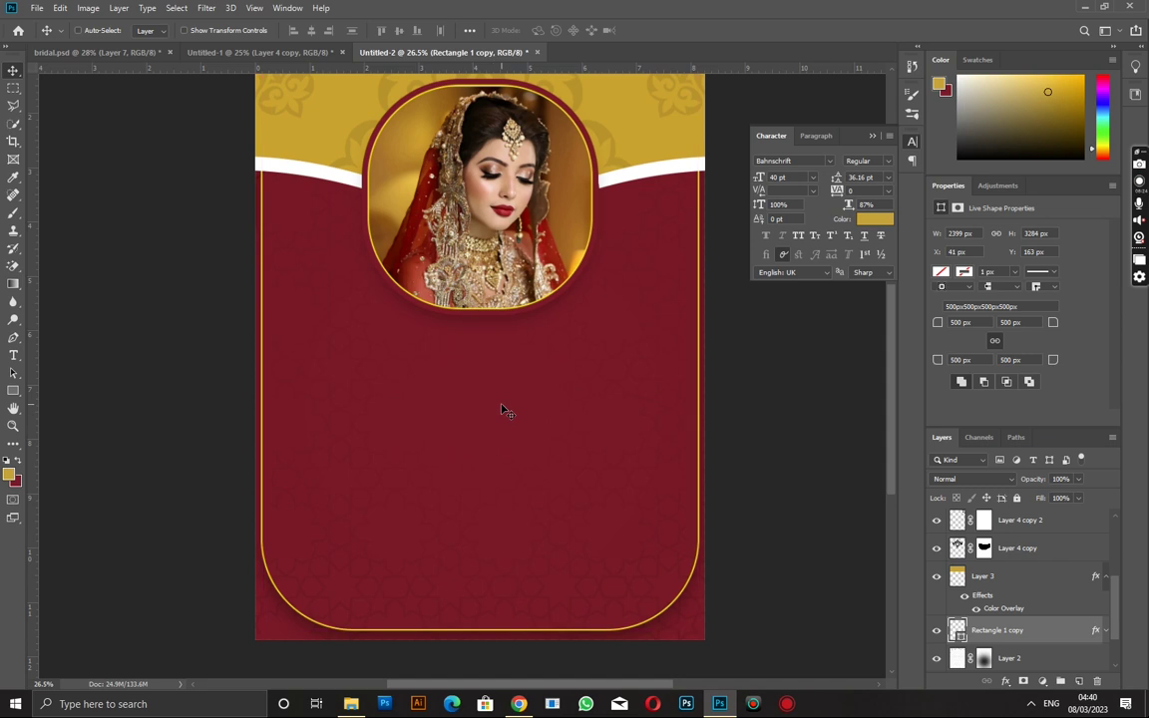
pyautogui.scroll(-1, 517, 423)
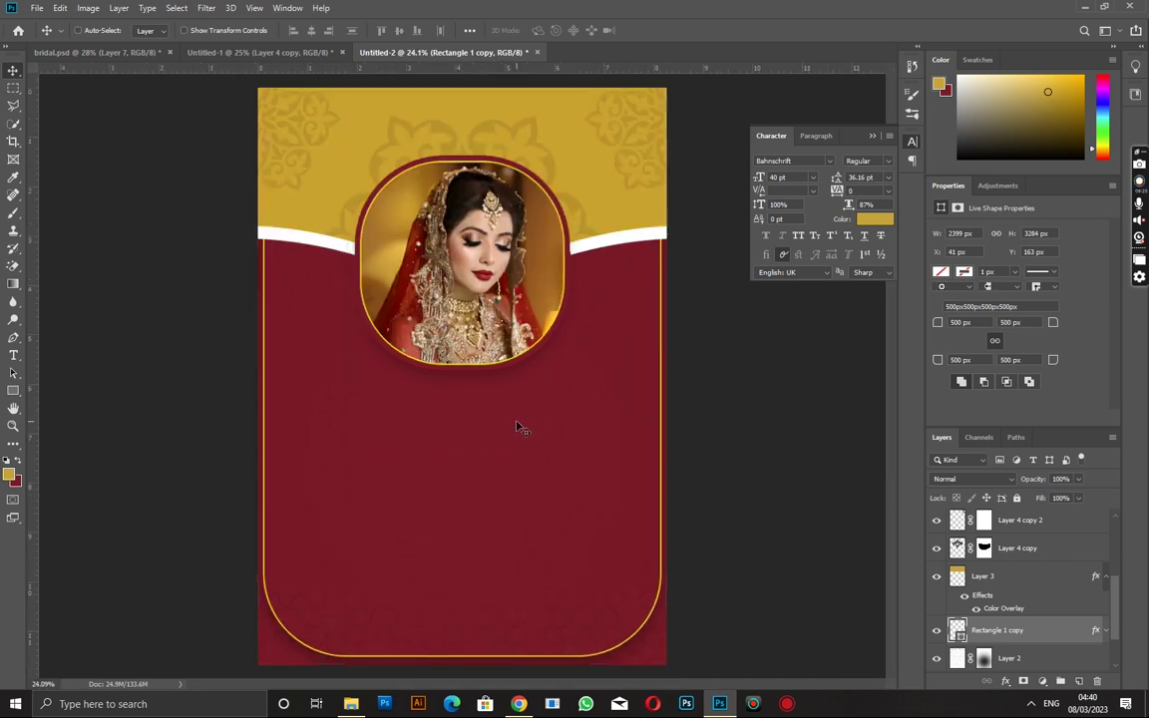
# Step: Bring the Layer 2 lantern from Untitled-1 into the poster, right of the bride photo
pyautogui.click(278, 52)
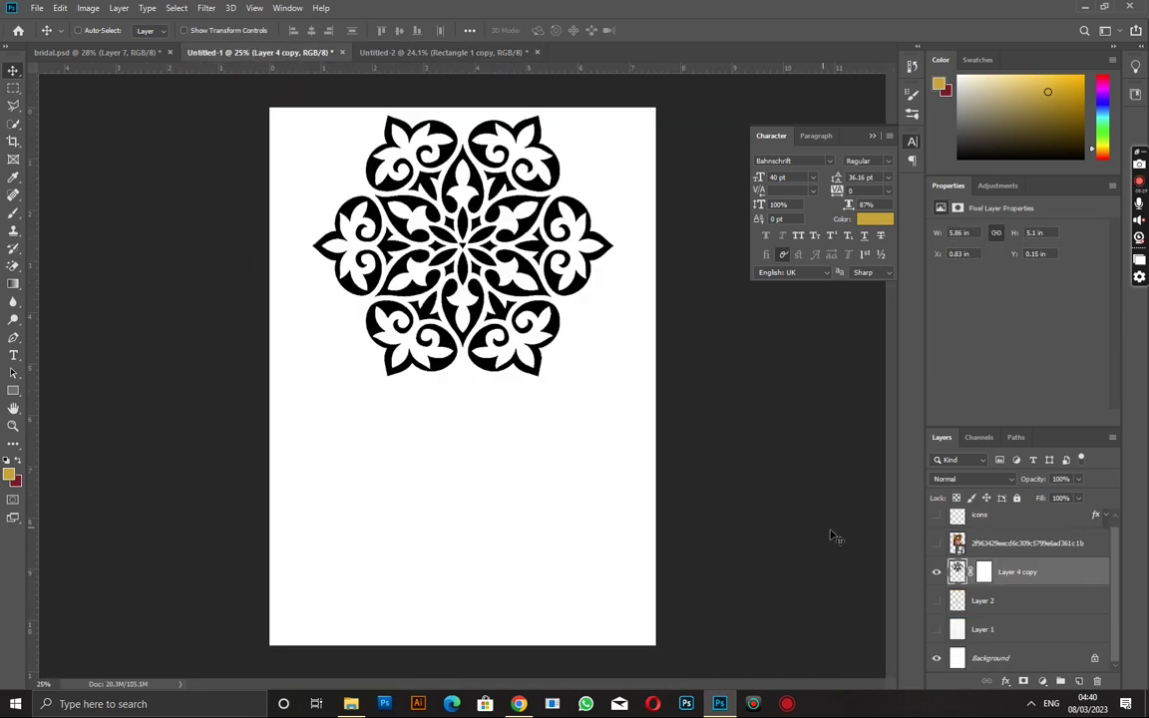
pyautogui.click(936, 573)
pyautogui.click(936, 600)
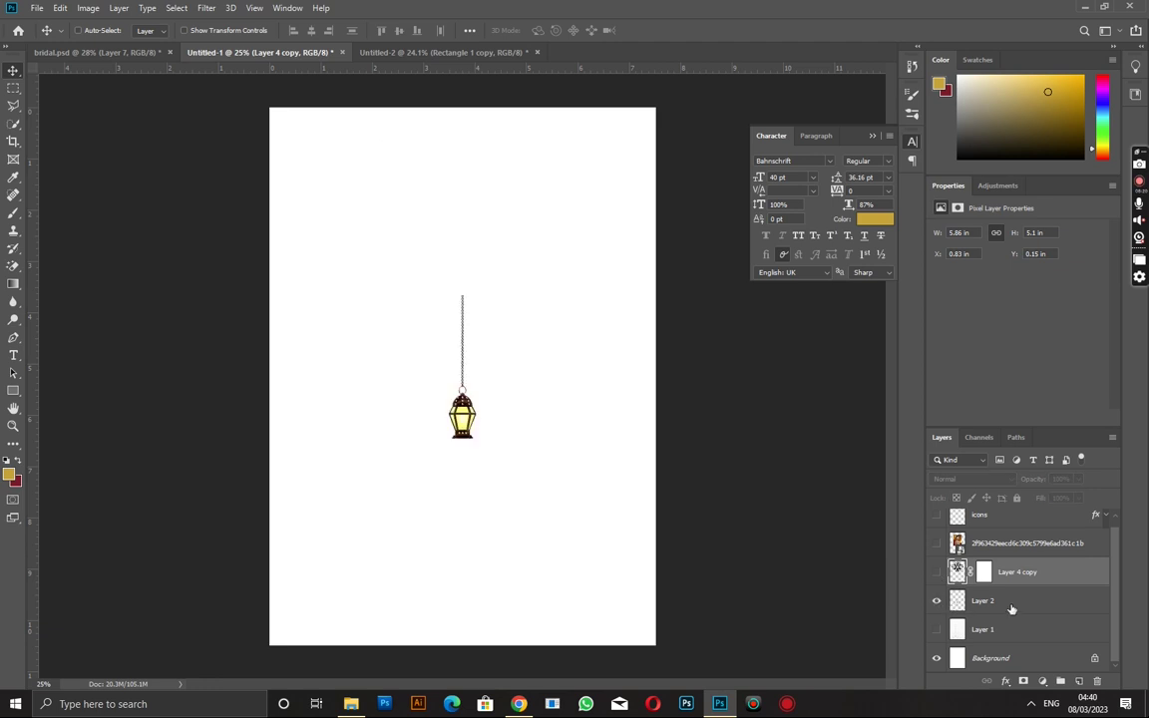
pyautogui.moveTo(1021, 602)
pyautogui.mouseDown()
pyautogui.moveTo(456, 57)
pyautogui.moveTo(568, 299)
pyautogui.mouseUp()
pyautogui.moveTo(571, 349); pyautogui.dragTo(643, 359)
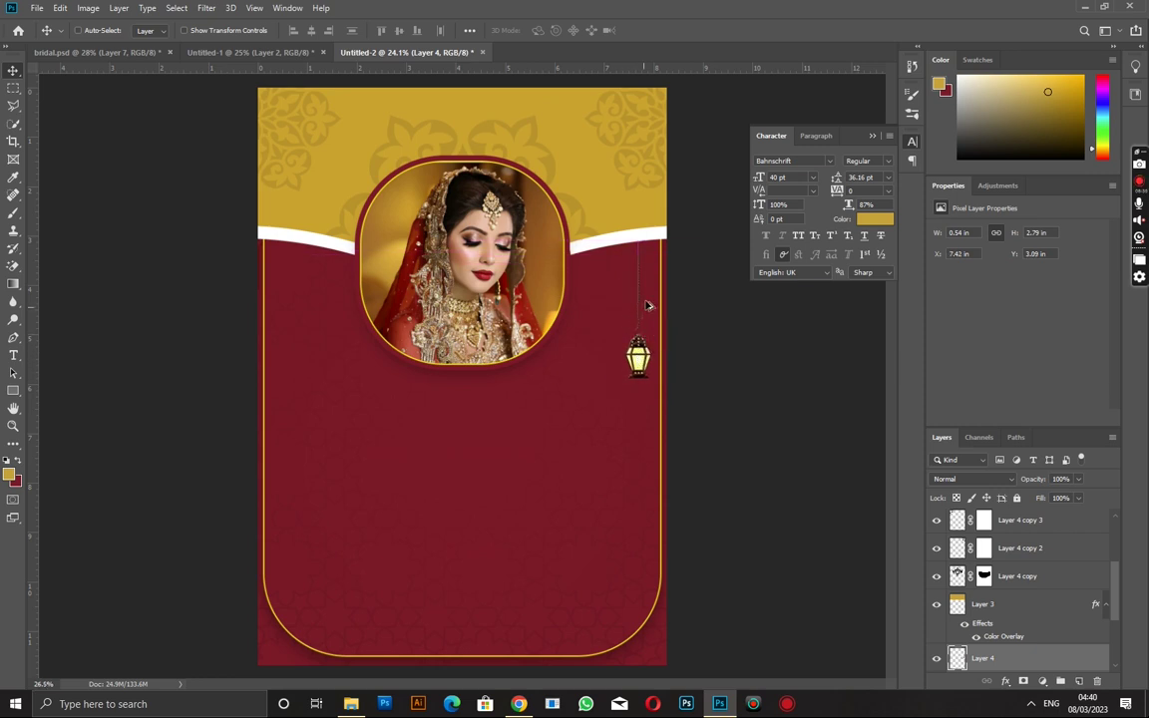
pyautogui.scroll(2, 646, 302)
pyautogui.scroll(2, 654, 289)
pyautogui.scroll(2, 654, 289)
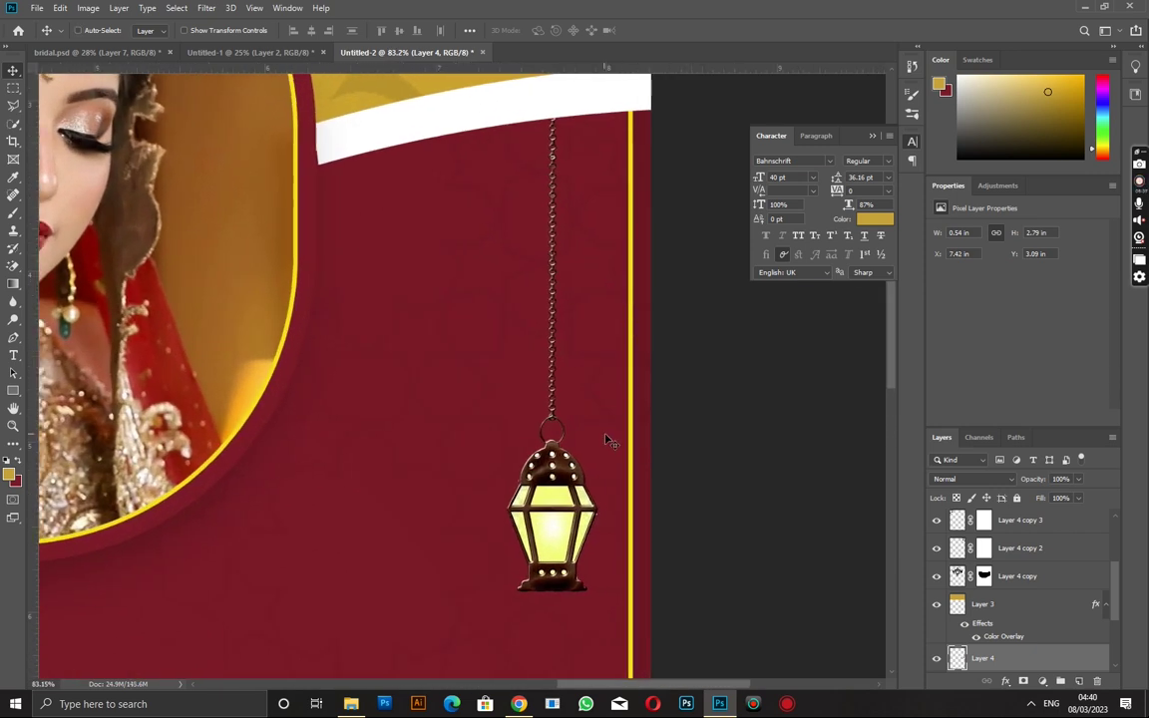
pyautogui.moveTo(606, 440); pyautogui.dragTo(629, 440)
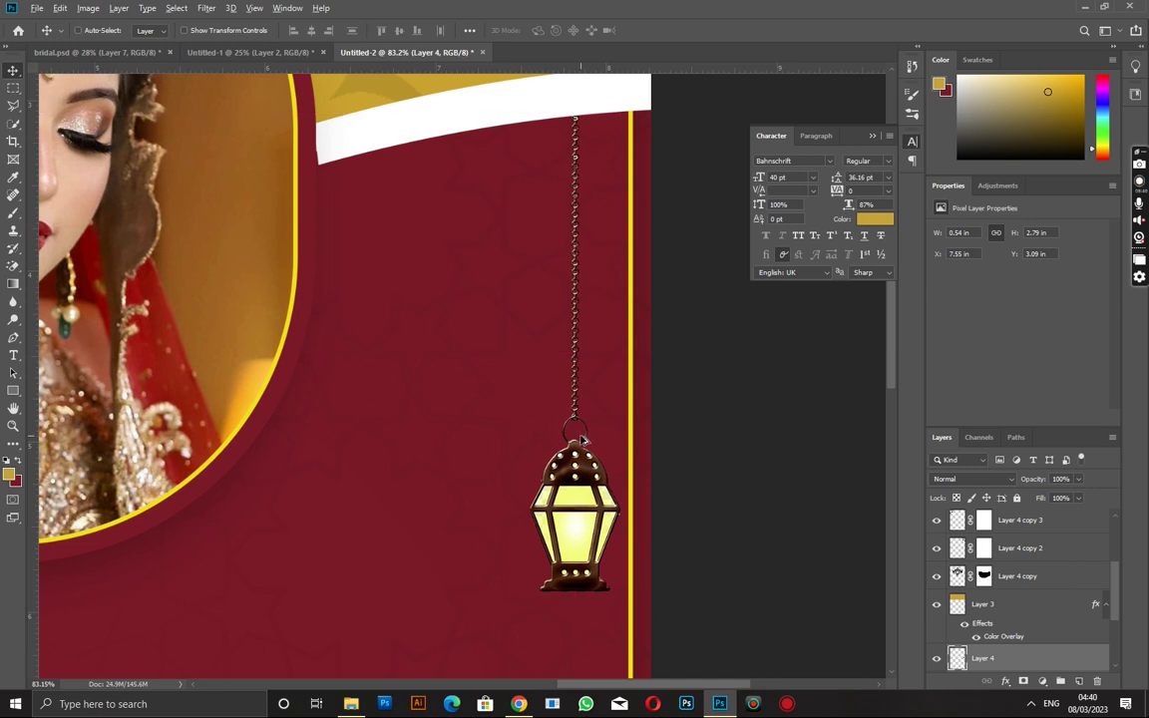
# Step: Add a lantern copy beside it, scaled to about three-quarters size and raised higher
pyautogui.scroll(-1, 598, 439)
pyautogui.moveTo(567, 483)
pyautogui.mouseDown()
pyautogui.moveTo(479, 474)
pyautogui.moveTo(479, 449)
pyautogui.mouseUp()
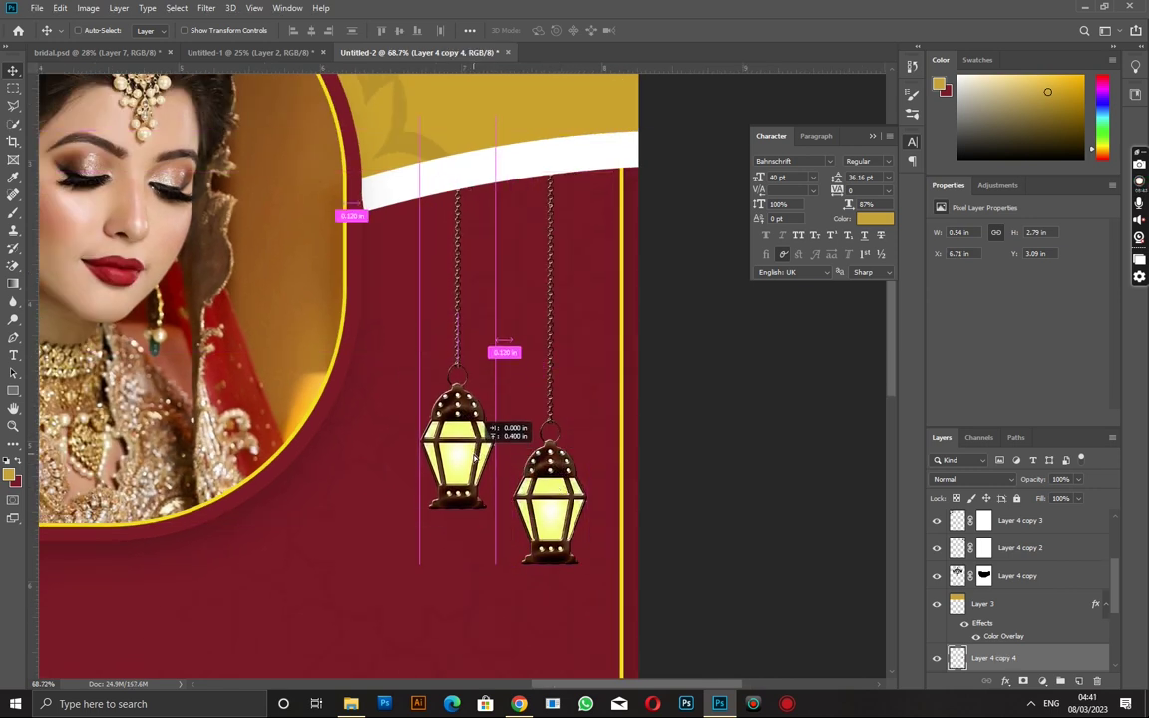
pyautogui.hotkey('ctrl', 't')
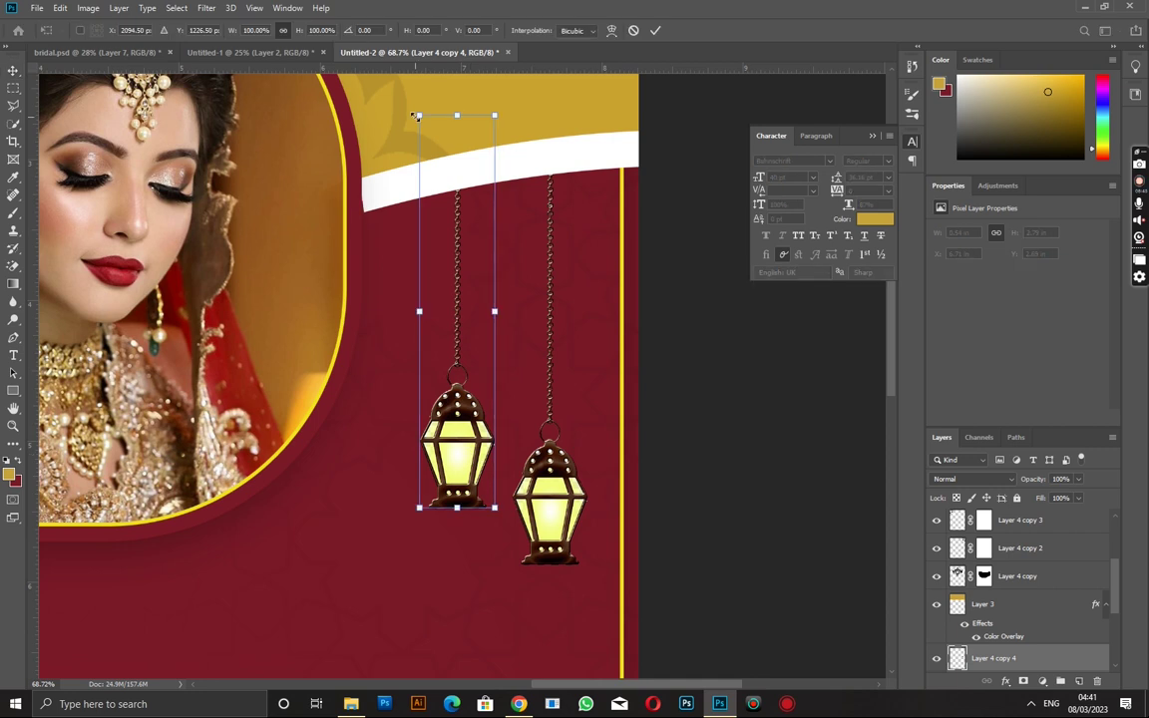
pyautogui.moveTo(418, 115); pyautogui.dragTo(438, 222)
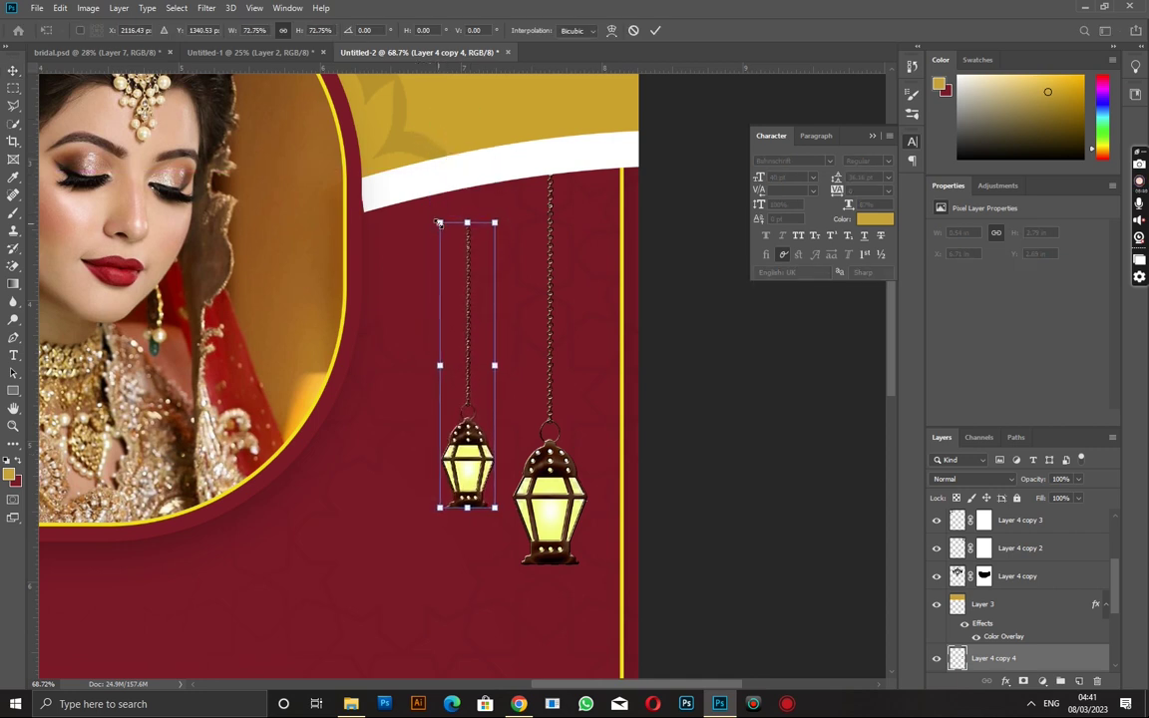
pyautogui.press('Return')
pyautogui.moveTo(477, 390); pyautogui.dragTo(476, 349)
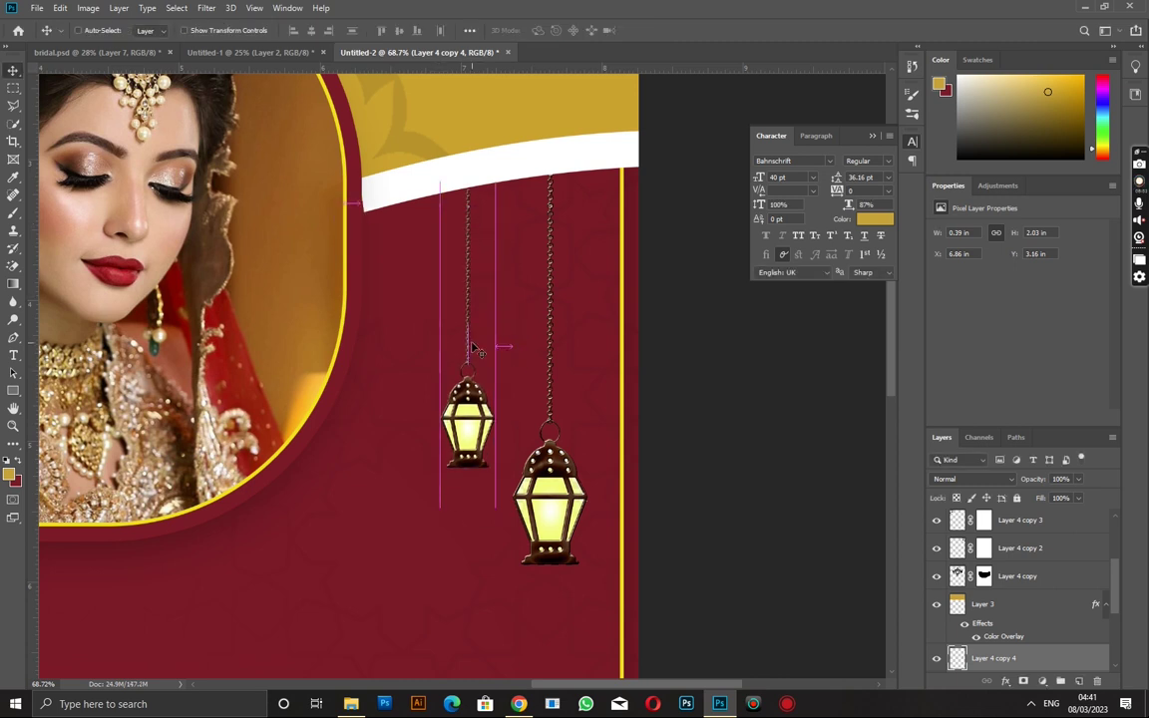
# Step: Copy both right-side lanterns (Layer 4 and its copy) to the poster's left side
pyautogui.scroll(-3, 477, 349)
pyautogui.scroll(-2, 482, 359)
pyautogui.scroll(2, 474, 362)
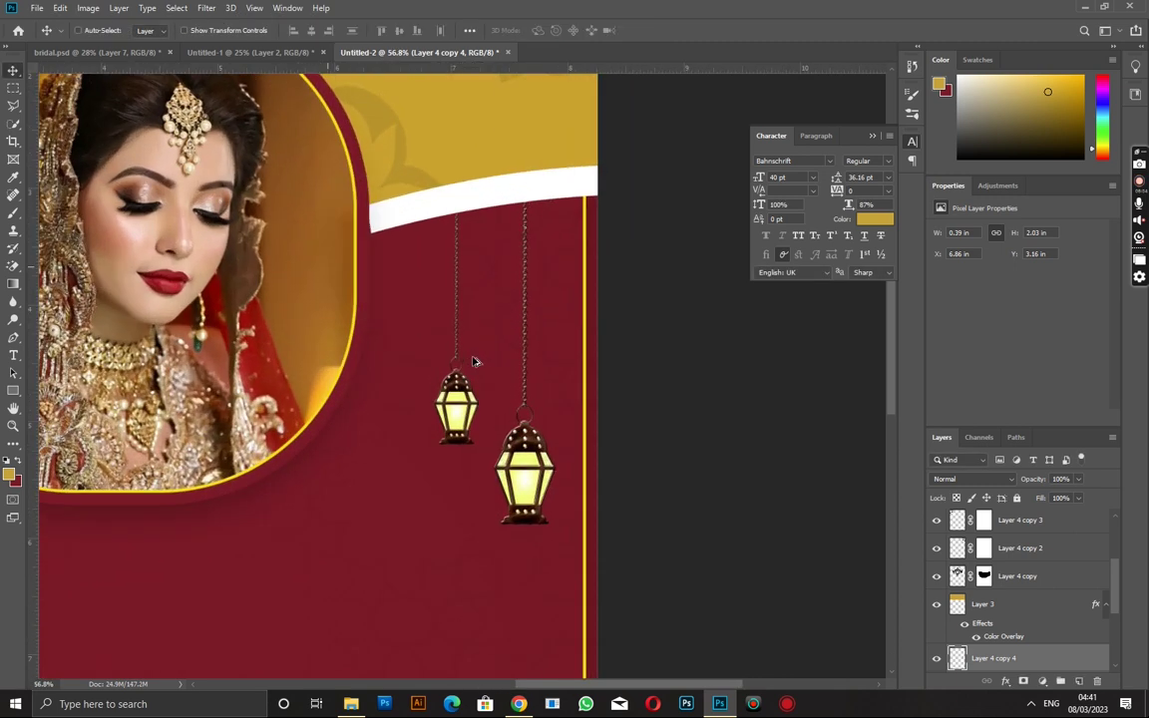
pyautogui.scroll(-3, 476, 443)
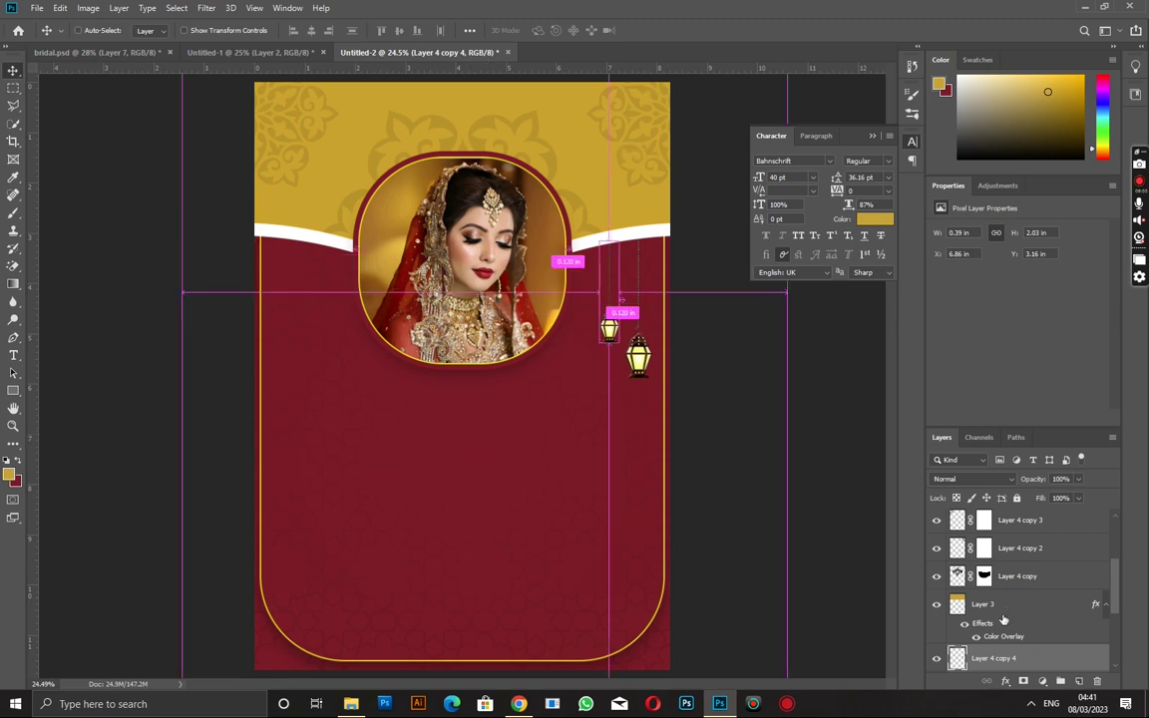
pyautogui.scroll(-2, 1035, 628)
pyautogui.click(1105, 548)
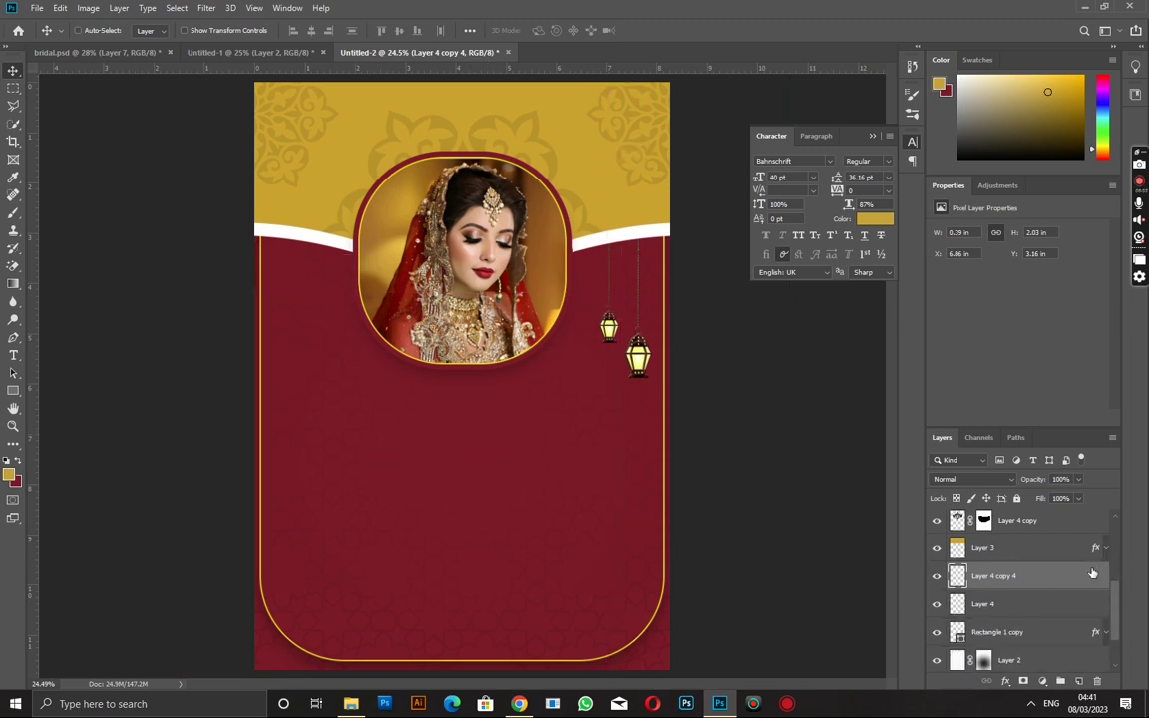
pyautogui.keyDown('shift'); pyautogui.click(1035, 605); pyautogui.keyUp('shift')
pyautogui.moveTo(634, 351); pyautogui.dragTo(317, 352)
# Step: Flip the left lanterns horizontally and shift them slightly left
pyautogui.hotkey('ctrl', 't')
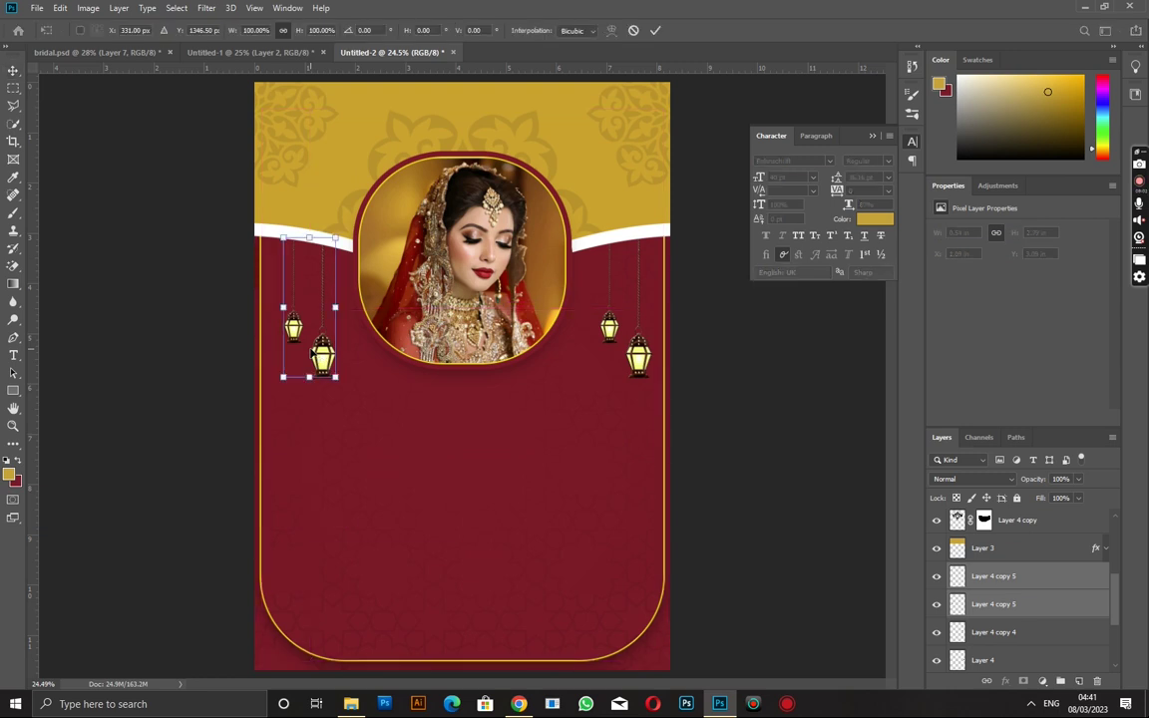
pyautogui.rightClick(317, 352)
pyautogui.click(406, 520)
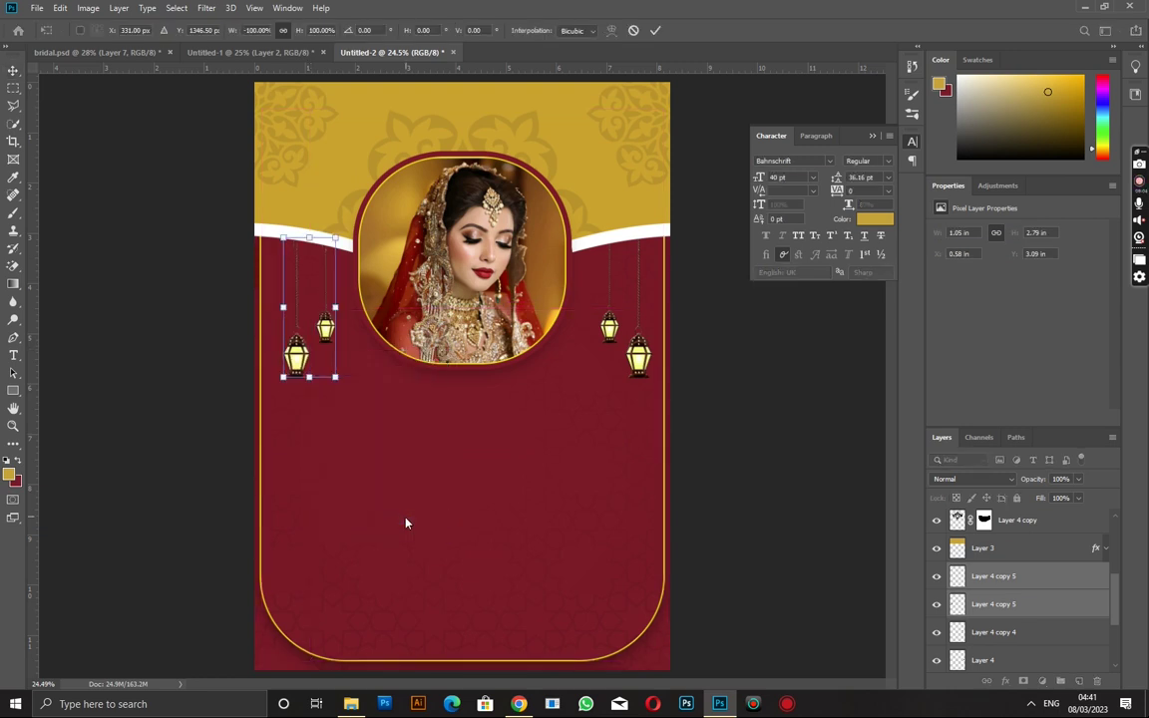
pyautogui.press('Return')
pyautogui.moveTo(317, 333); pyautogui.dragTo(307, 333)
pyautogui.hotkey('ctrl', '-')
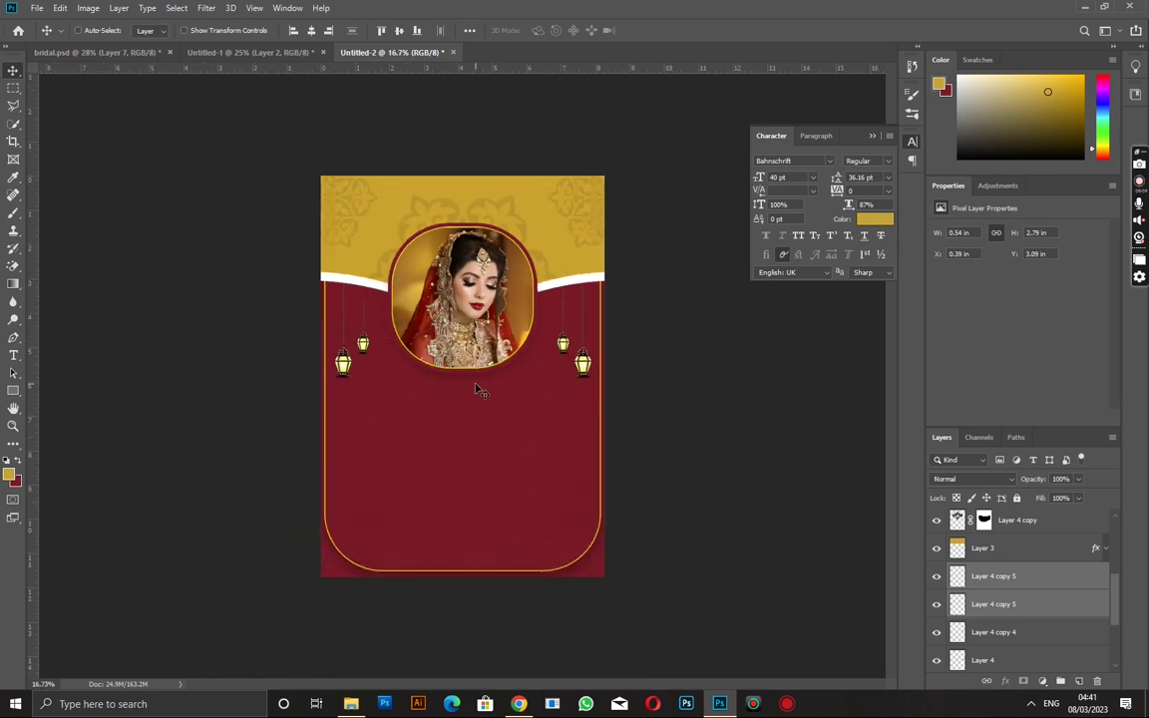
pyautogui.scroll(2, 477, 390)
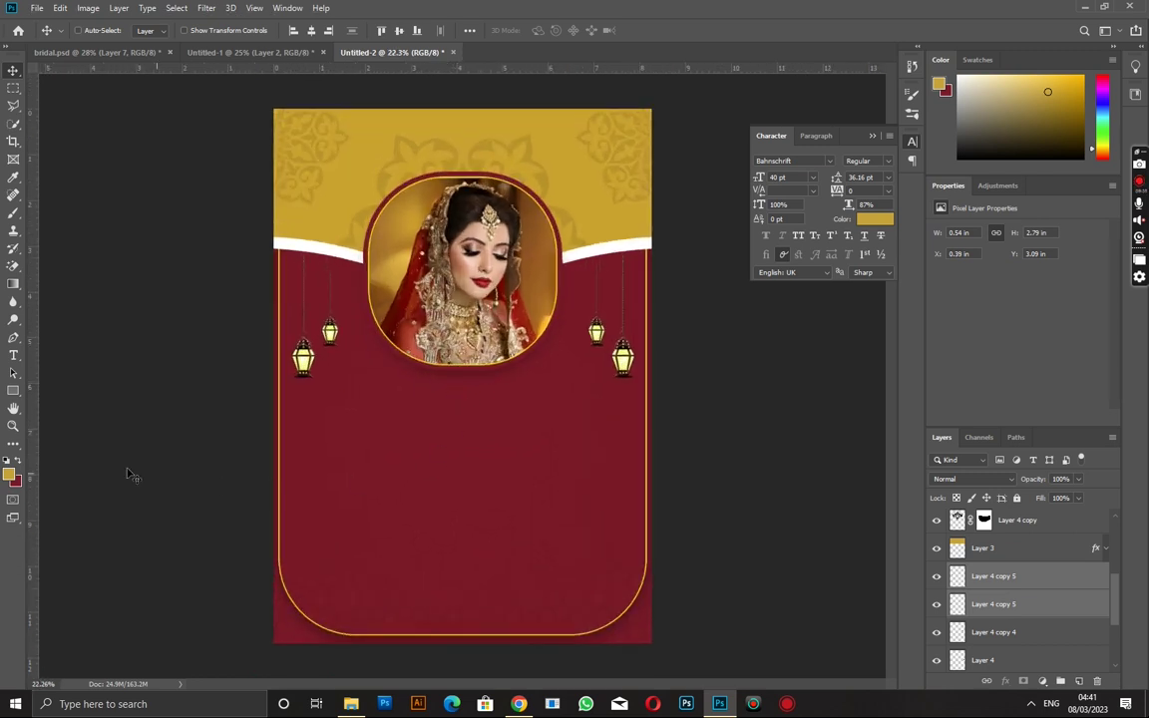
# Step: Type the 'Special Eid Offer' heading below the photo and centre it horizontally
pyautogui.click(14, 355)
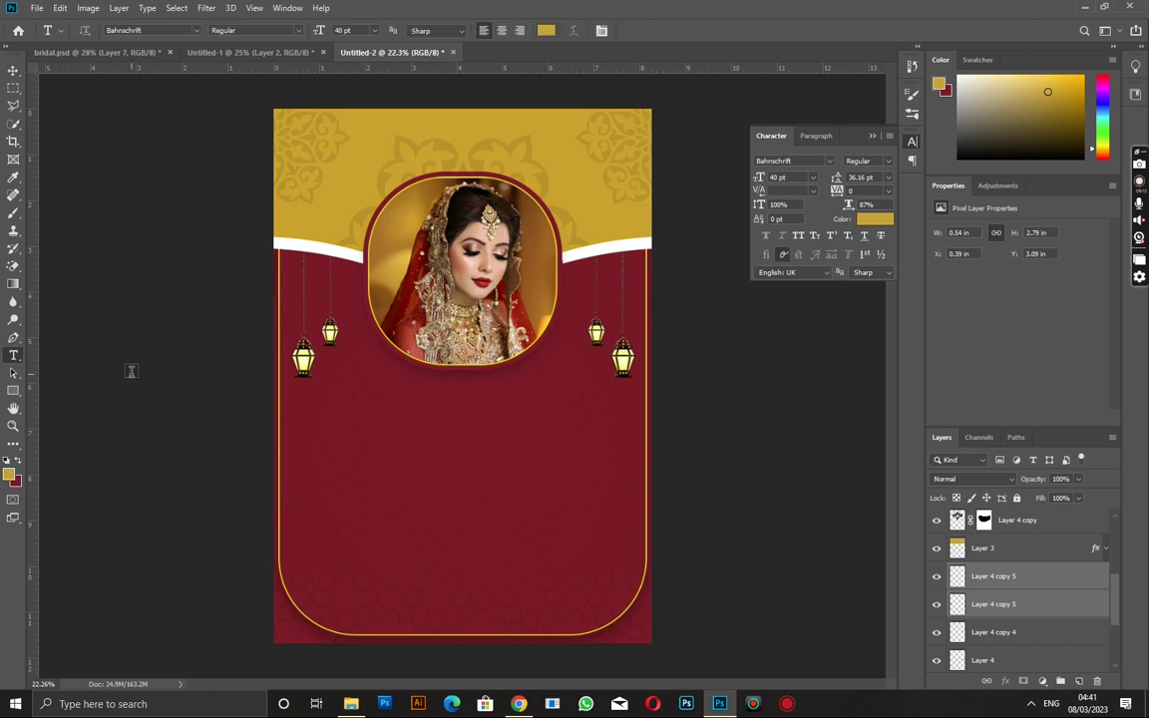
pyautogui.click(339, 429)
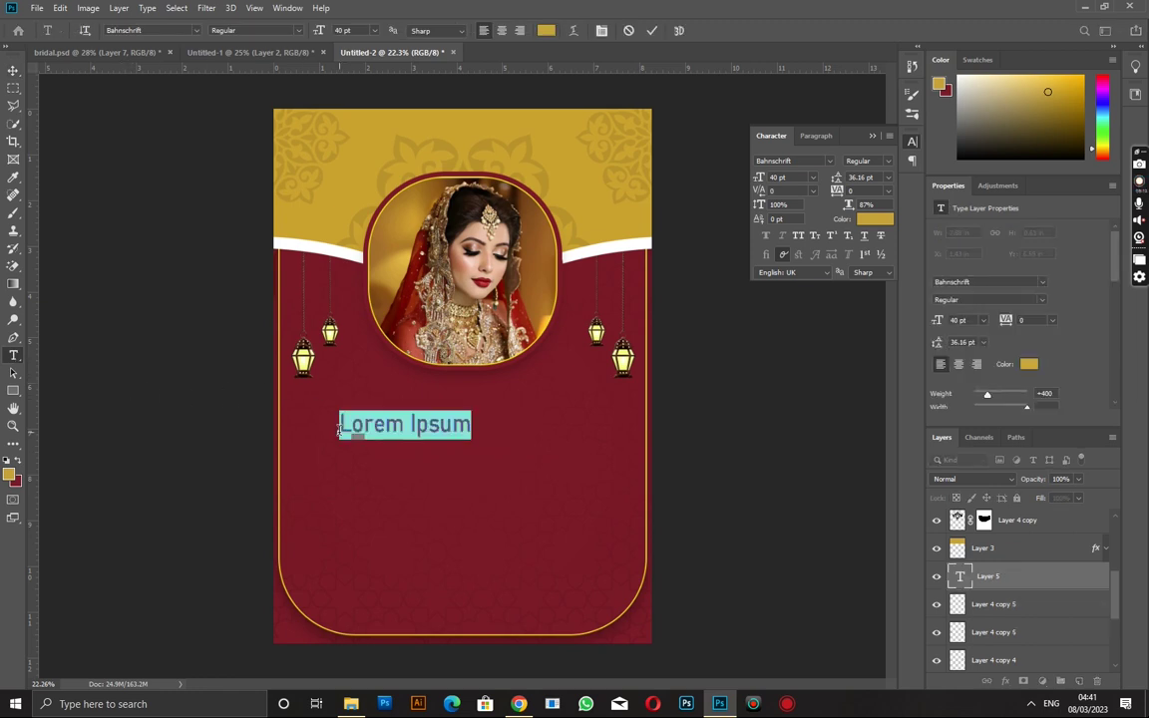
pyautogui.write('Sp')
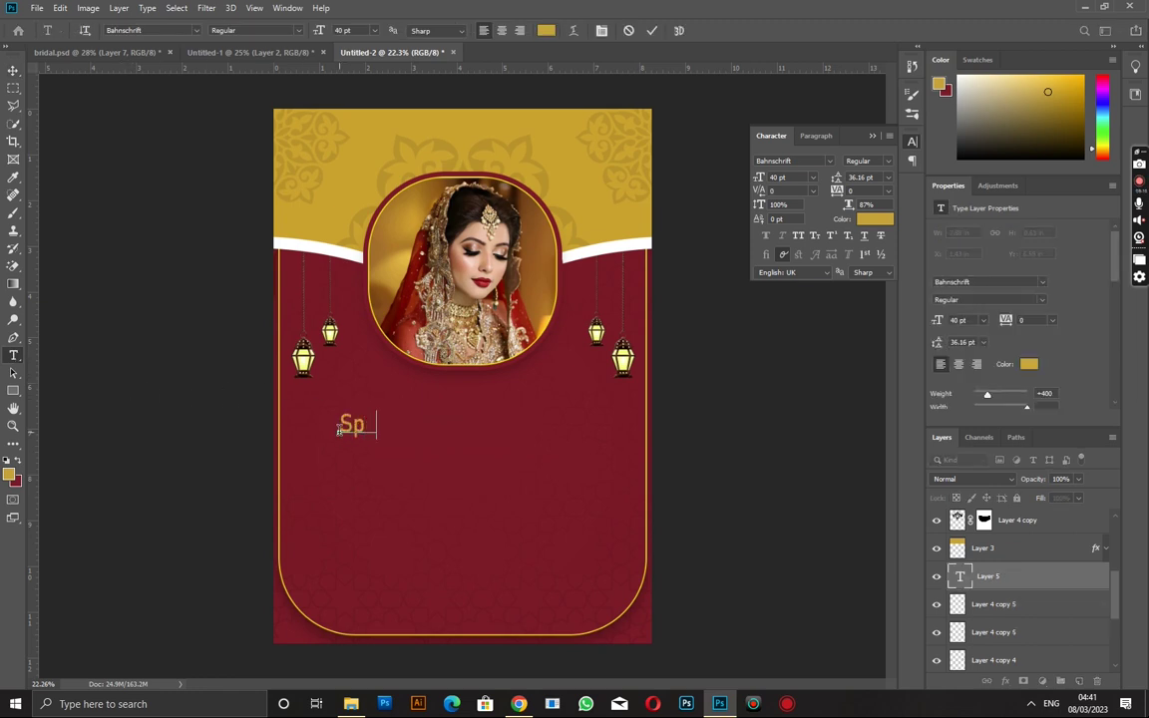
pyautogui.write('ecial Eid')
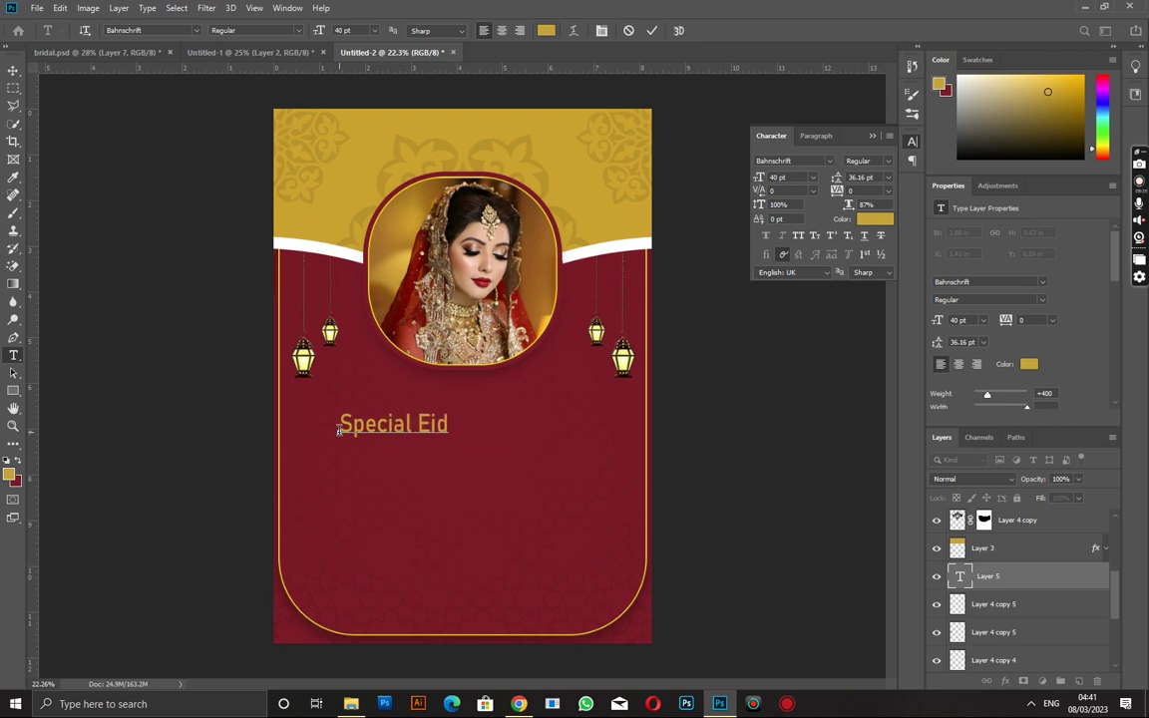
pyautogui.write(' Offer')
pyautogui.click(669, 448)
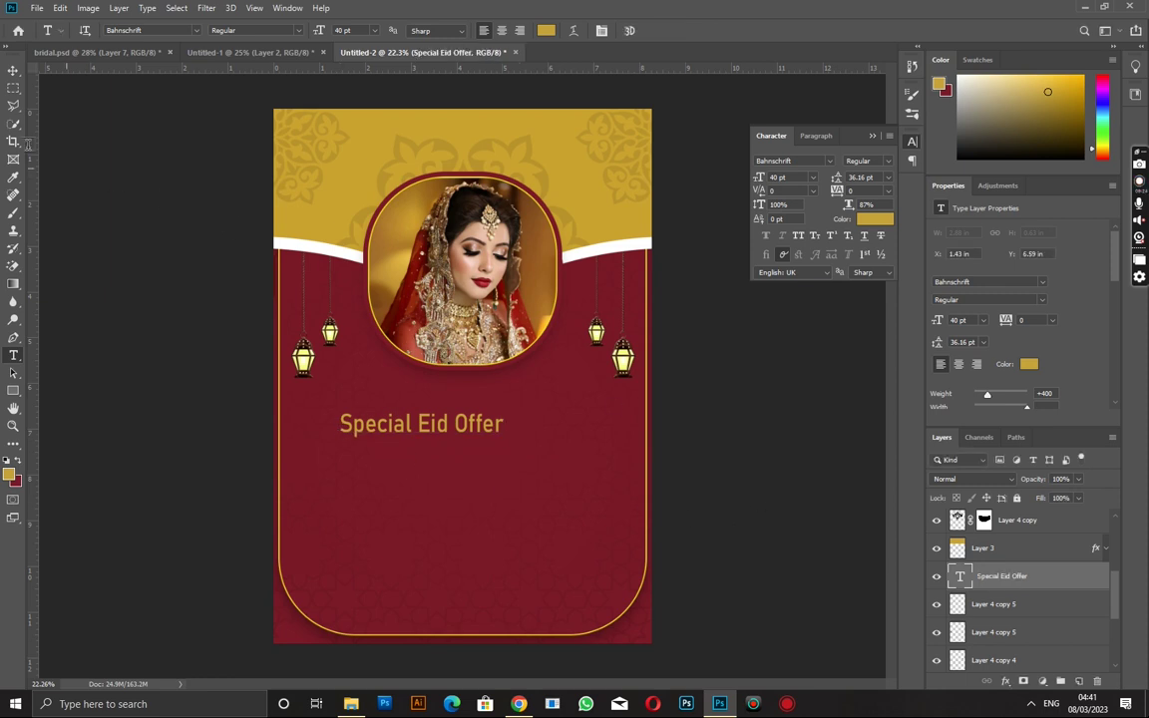
pyautogui.click(13, 70)
pyautogui.hotkey('ctrl', 'a')
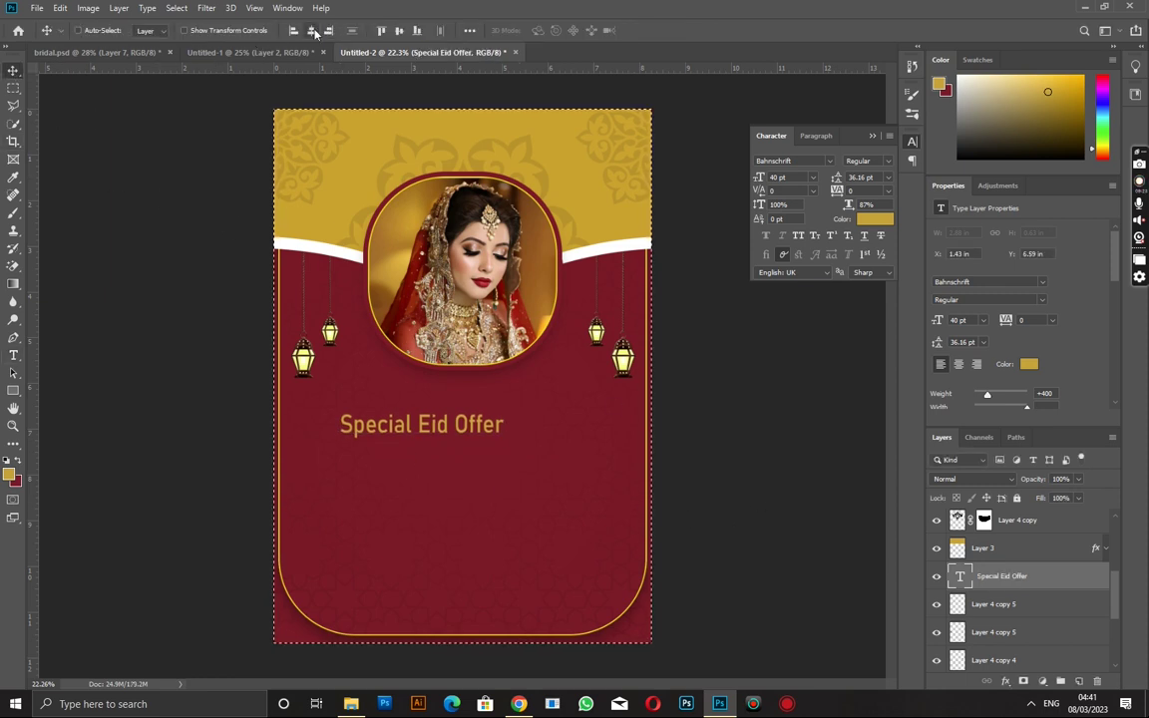
pyautogui.click(311, 30)
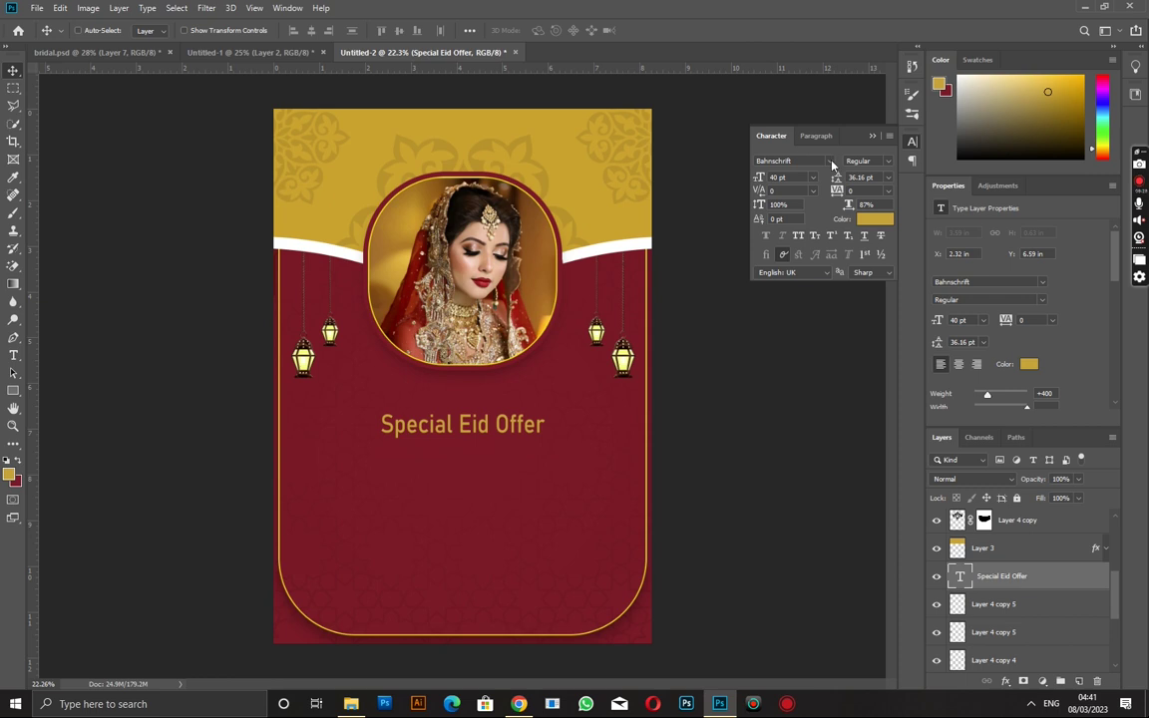
# Step: Set the heading in Back to Black Demo and enlarge it to 71.28 pt, nudged slightly up
pyautogui.click(832, 163)
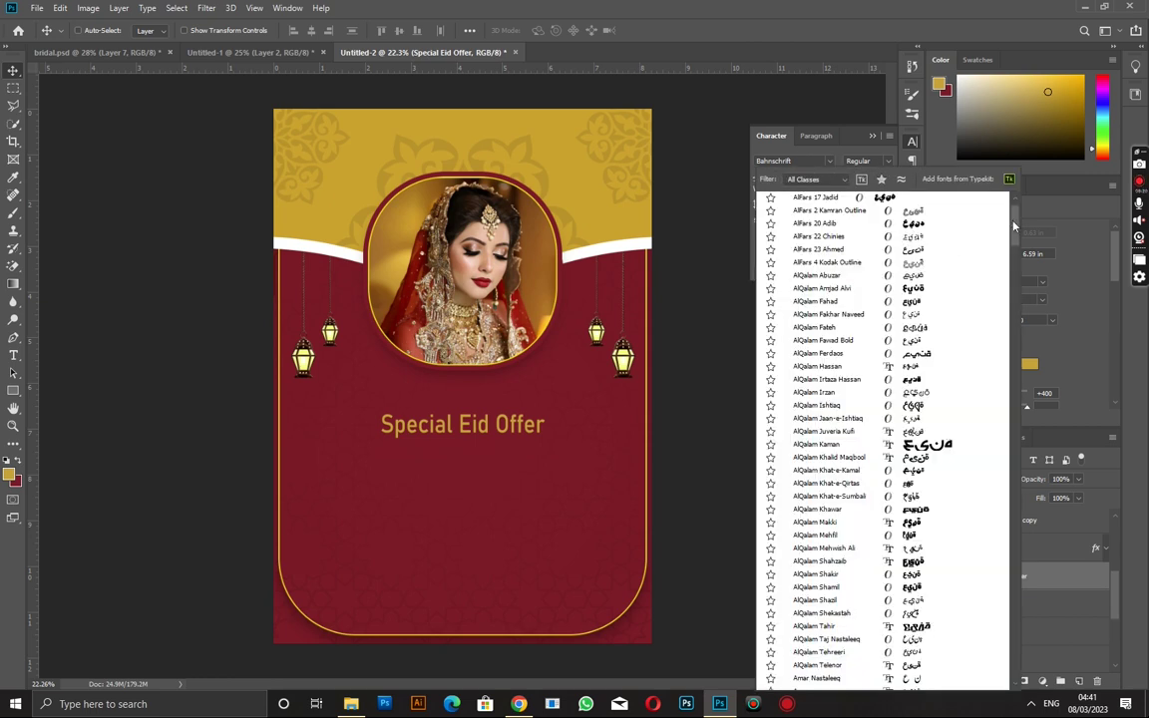
pyautogui.scroll(10, 1013, 227)
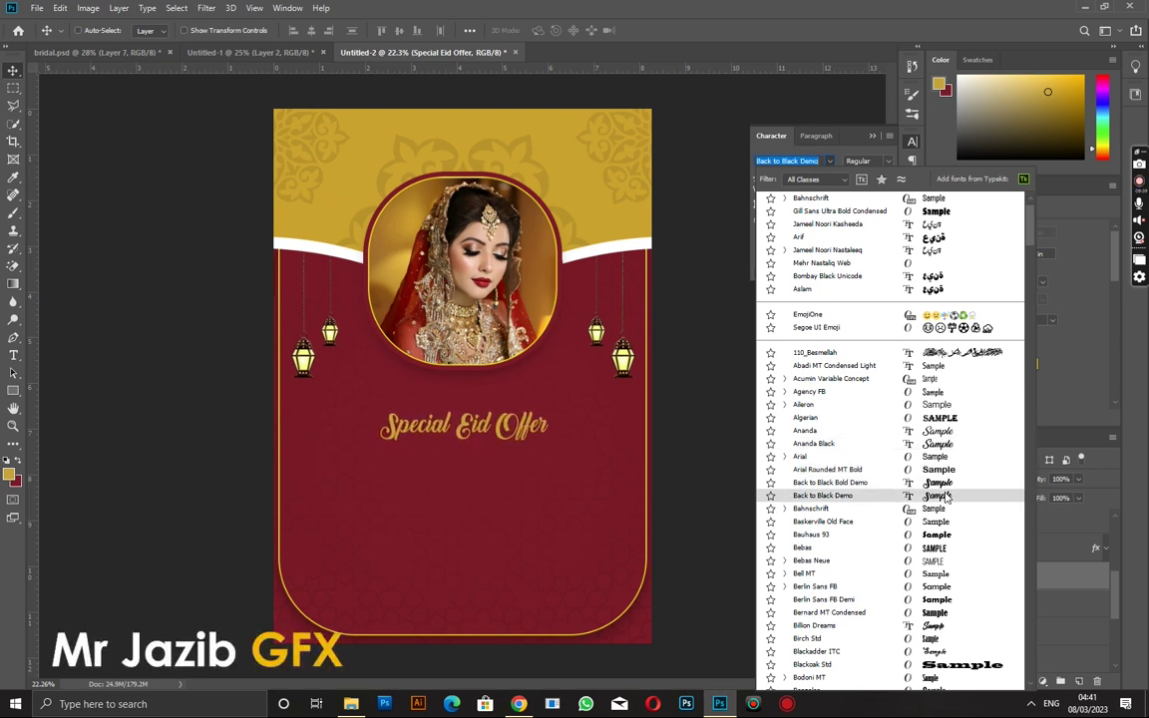
pyautogui.click(945, 494)
pyautogui.click(482, 423)
pyautogui.hotkey('ctrl', 't')
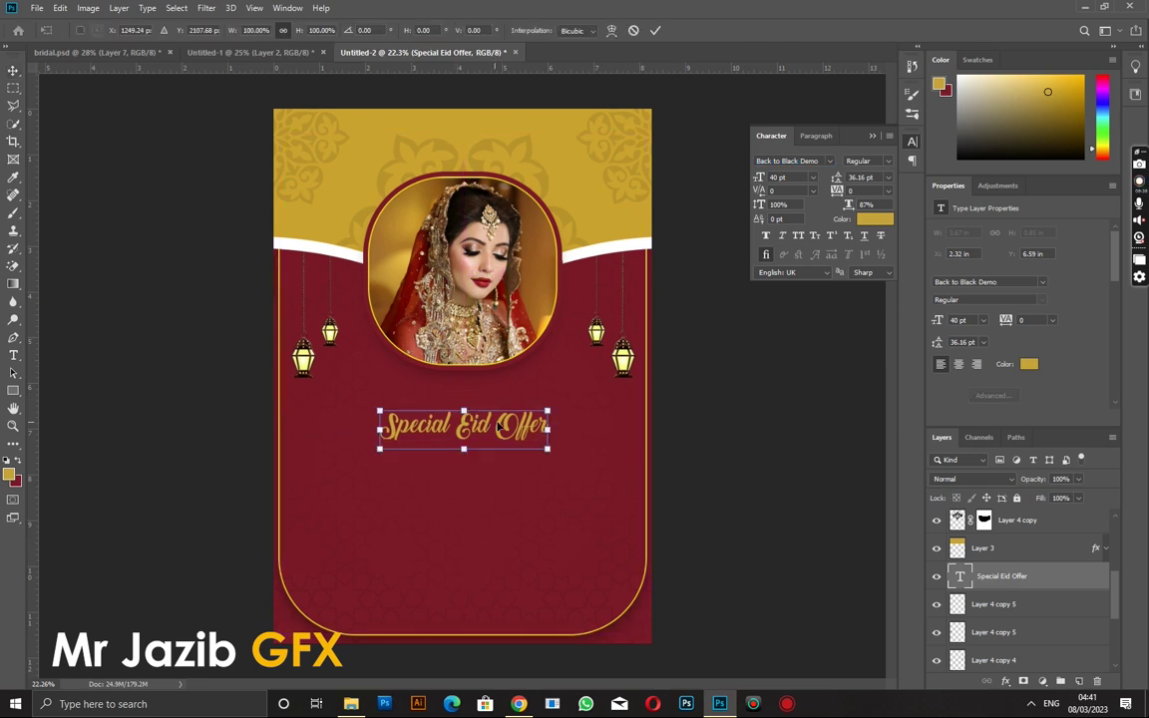
pyautogui.moveTo(549, 449); pyautogui.dragTo(612, 464)
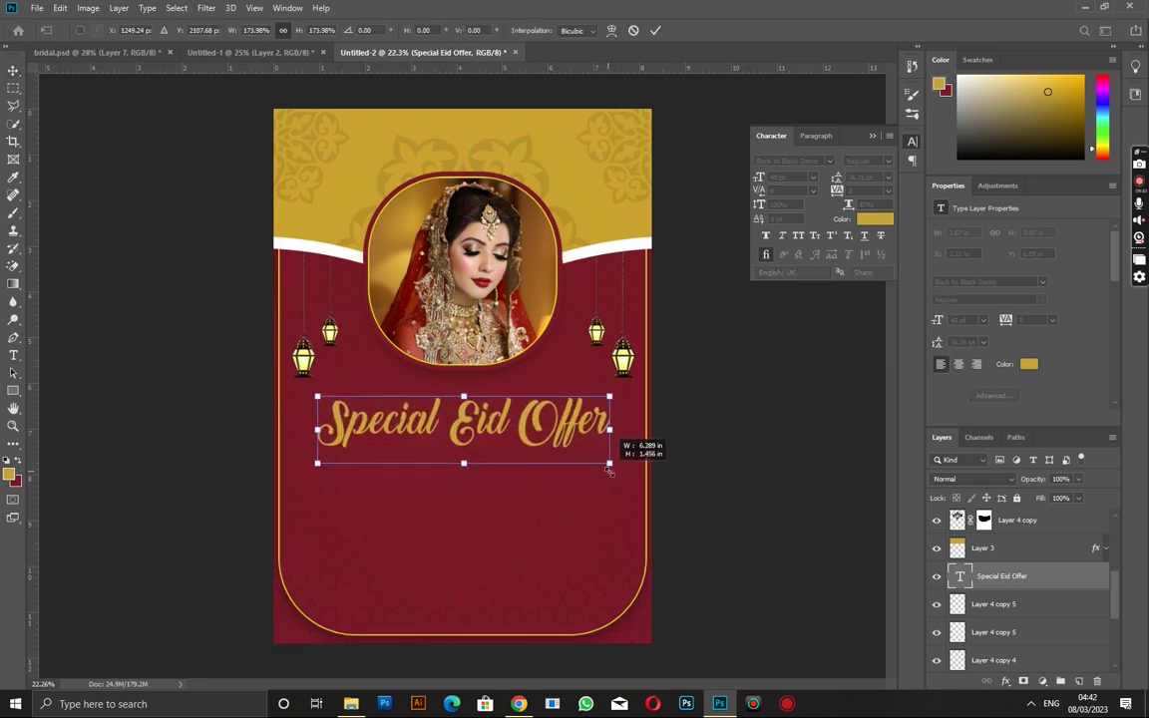
pyautogui.press('Return')
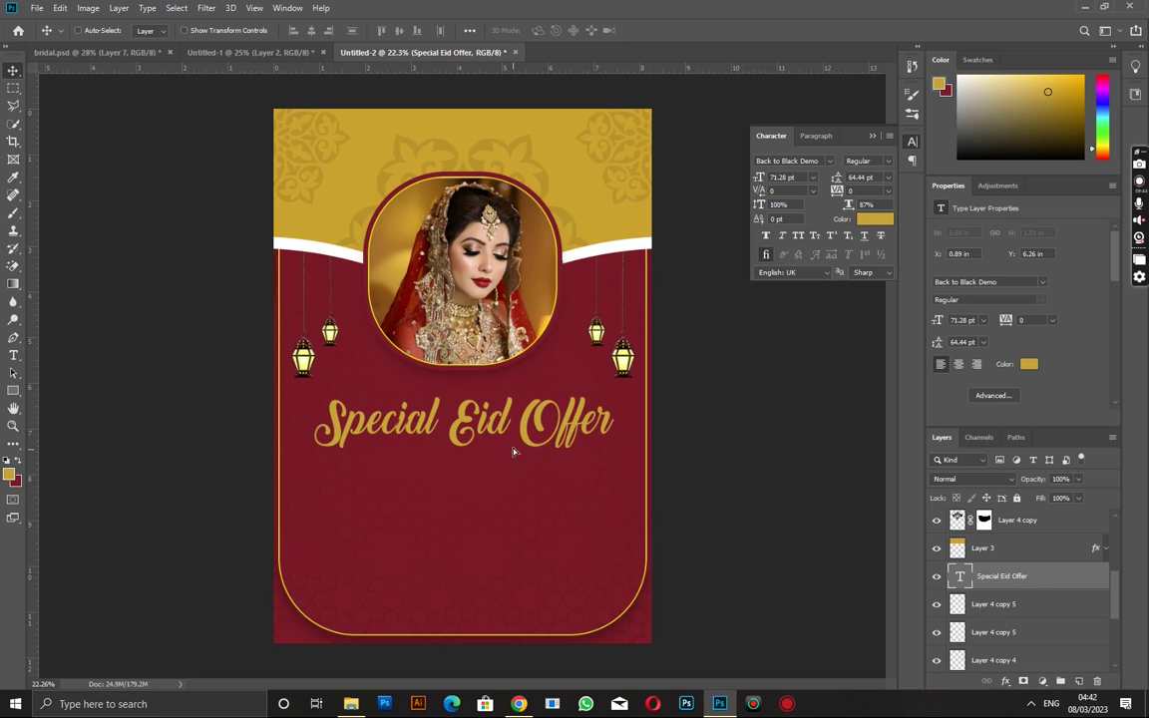
pyautogui.moveTo(462, 403); pyautogui.dragTo(461, 392)
pyautogui.rightClick(1003, 587)
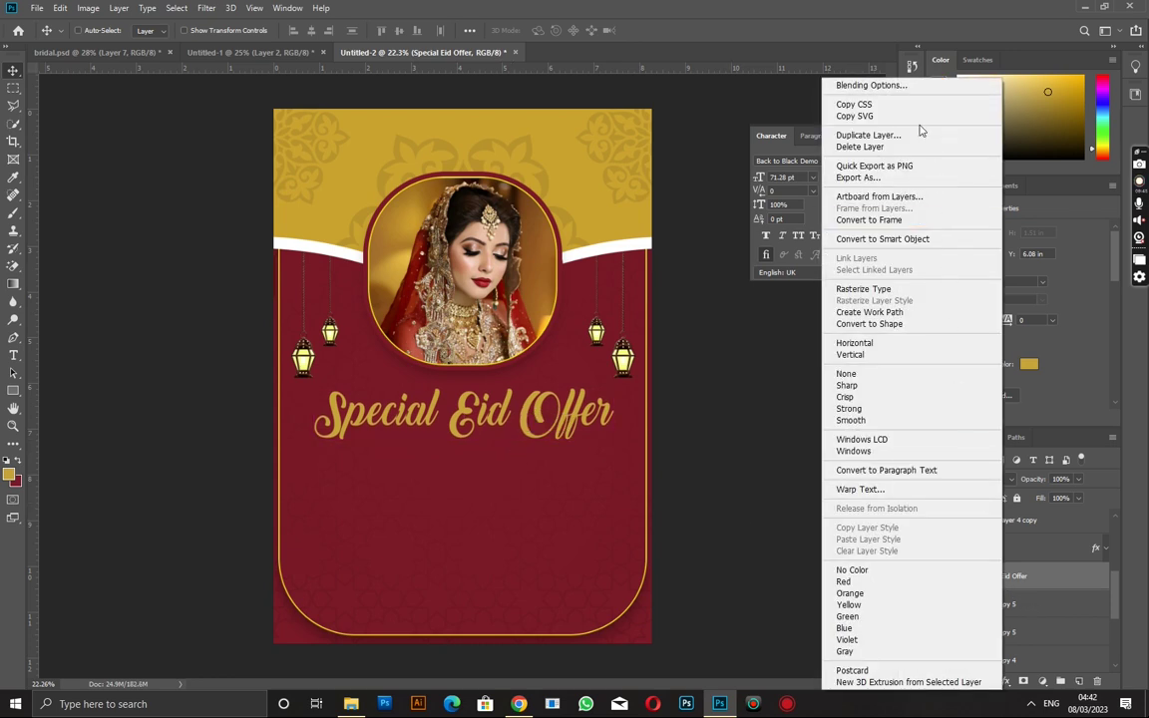
# Step: Give the heading a white Color Overlay and Bevel & Emboss with black (000000) shadow colour
pyautogui.click(884, 85)
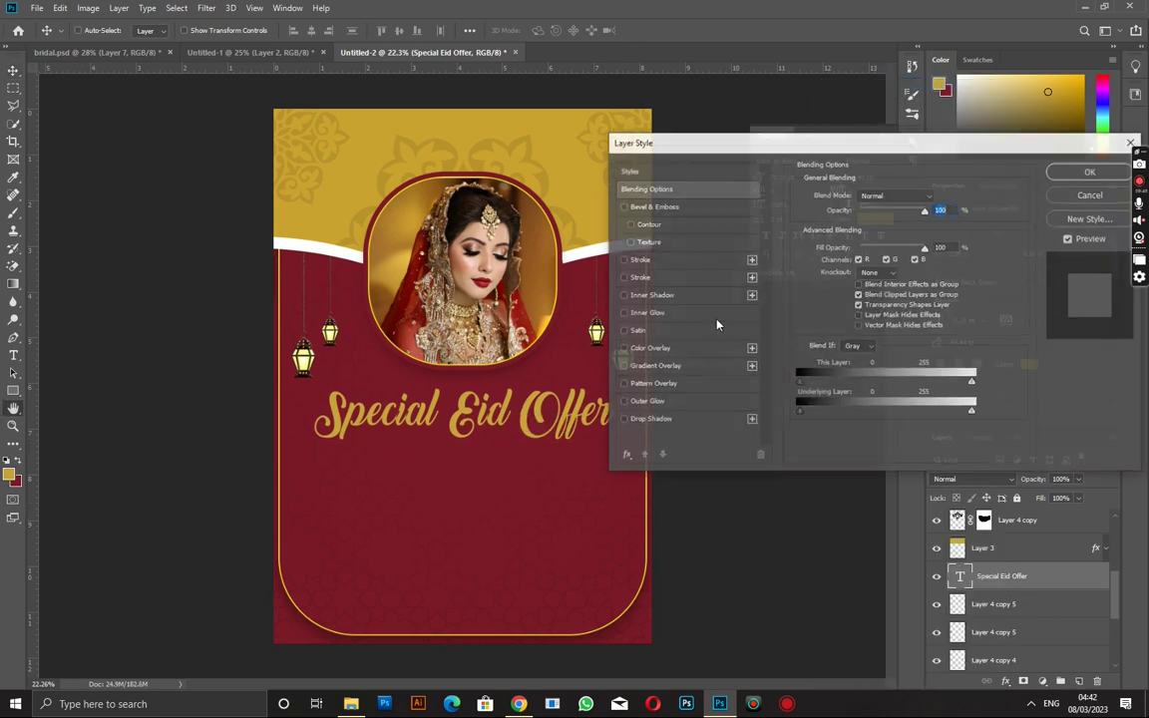
pyautogui.click(648, 348)
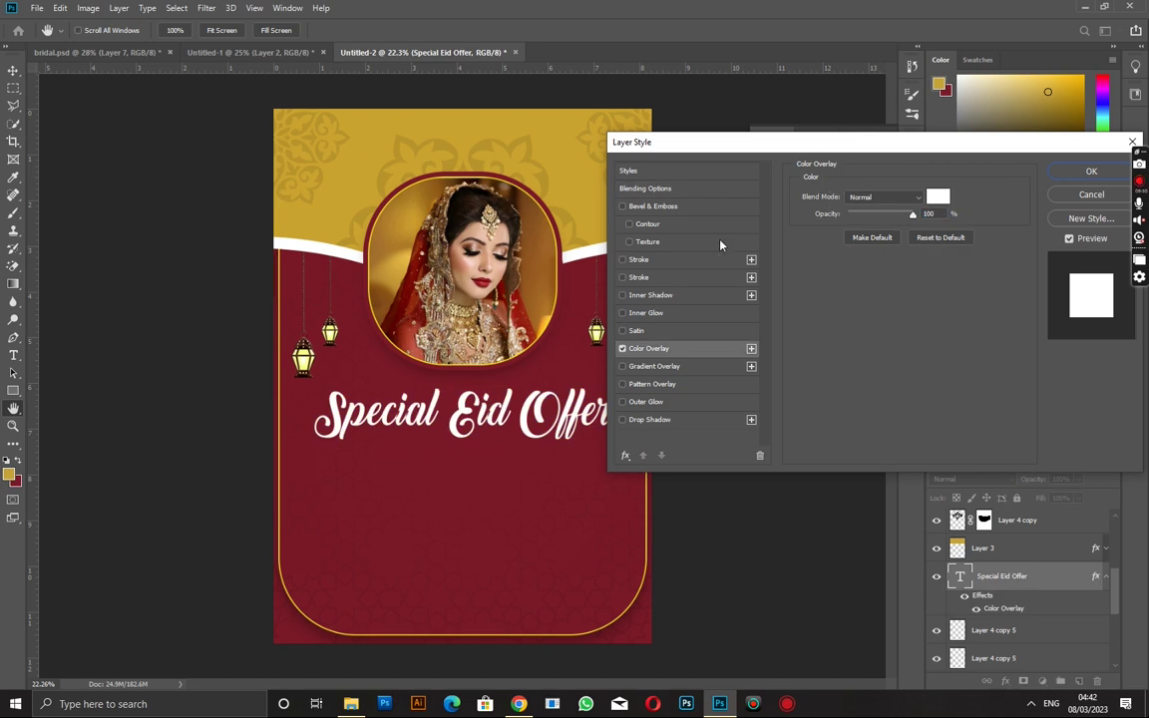
pyautogui.click(668, 207)
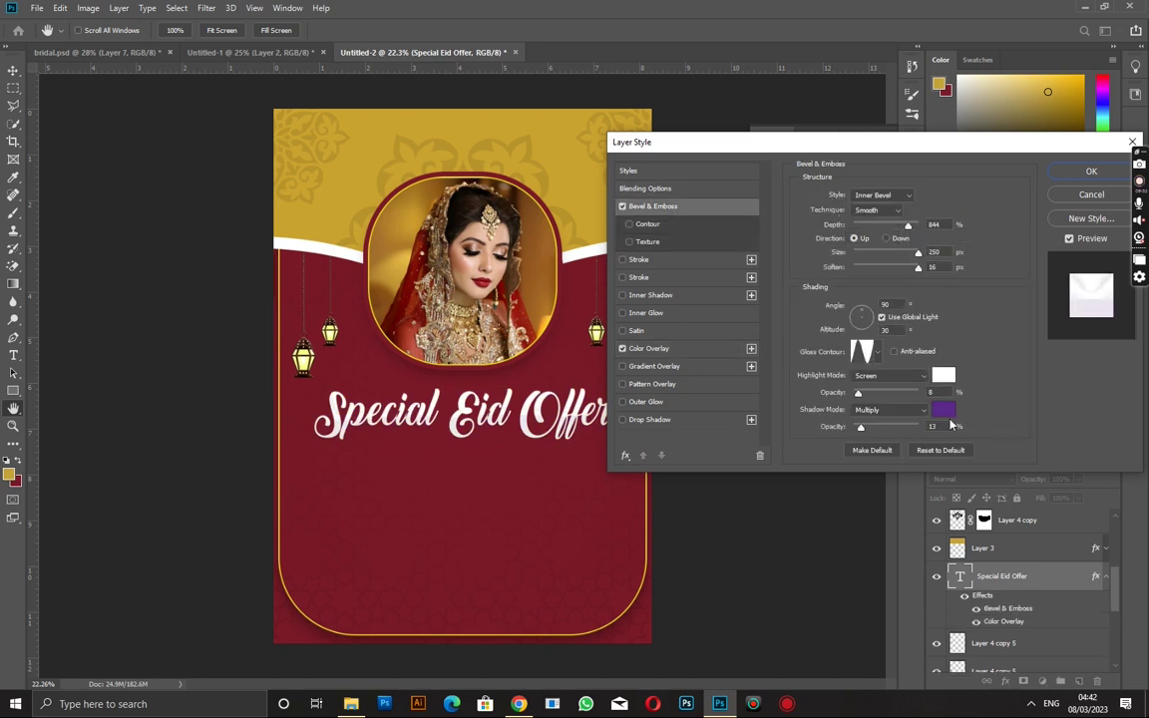
pyautogui.click(945, 413)
pyautogui.write('000000')
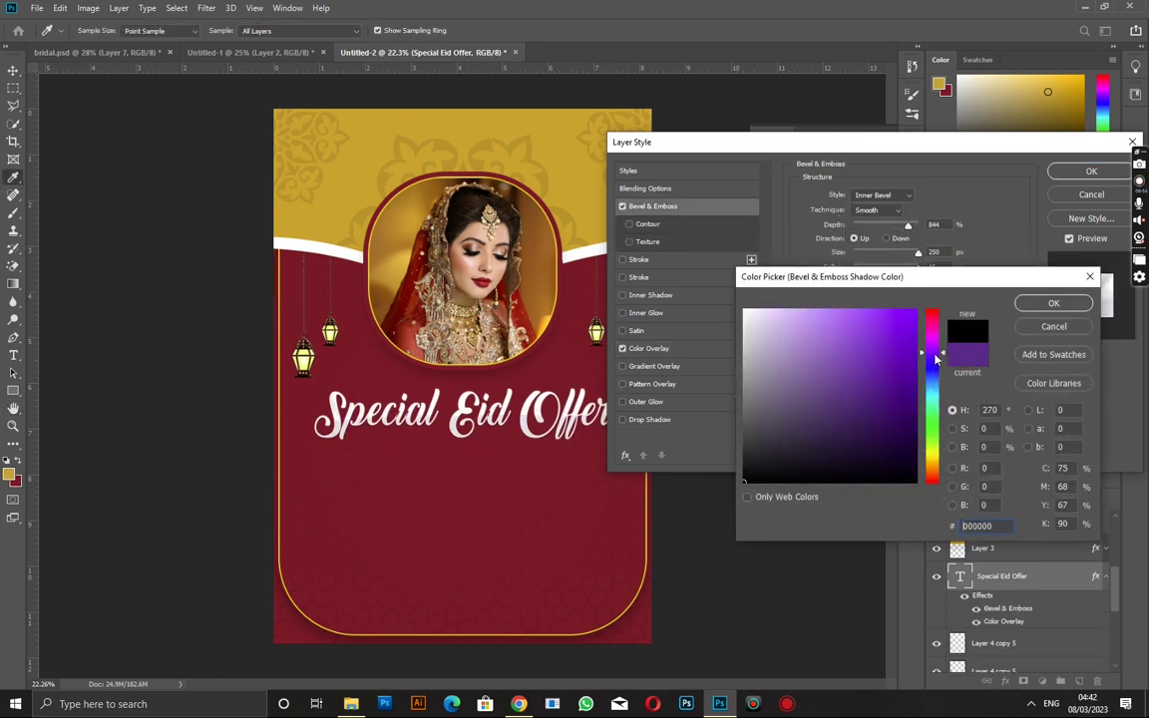
pyautogui.click(1035, 310)
# Step: Add a tight Drop Shadow with distance 5 and size 1, and apply the styles
pyautogui.click(684, 417)
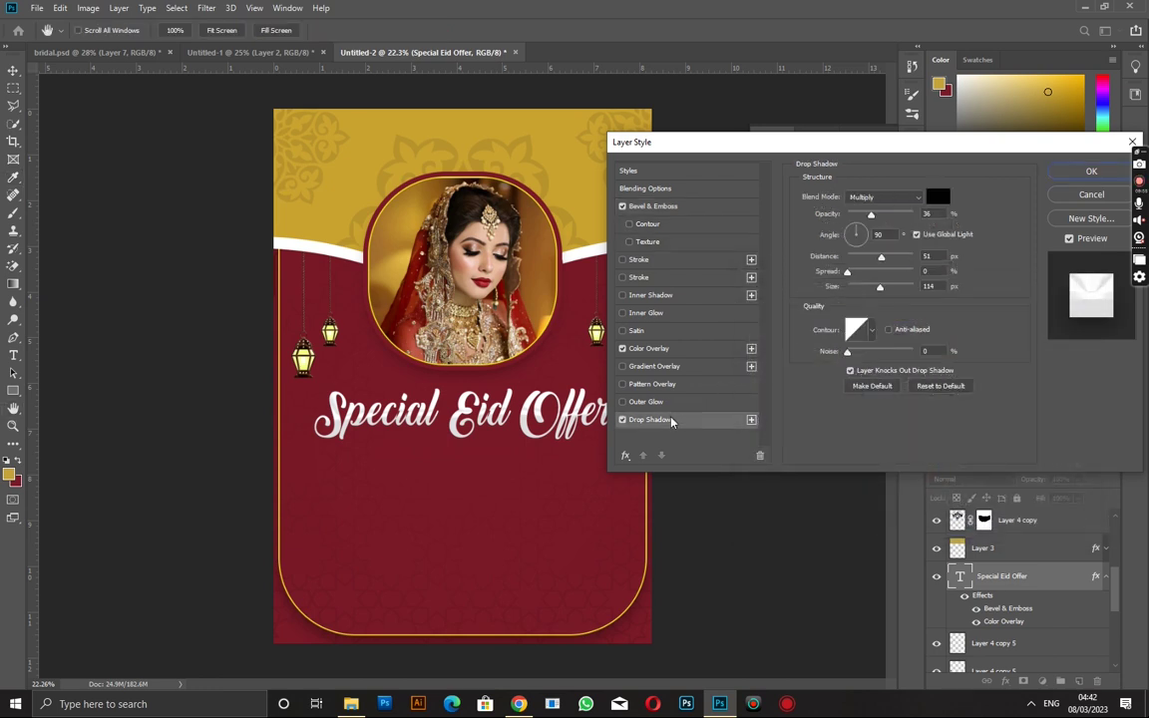
pyautogui.moveTo(880, 258)
pyautogui.mouseDown()
pyautogui.moveTo(853, 257)
pyautogui.moveTo(873, 287)
pyautogui.moveTo(846, 289)
pyautogui.mouseUp()
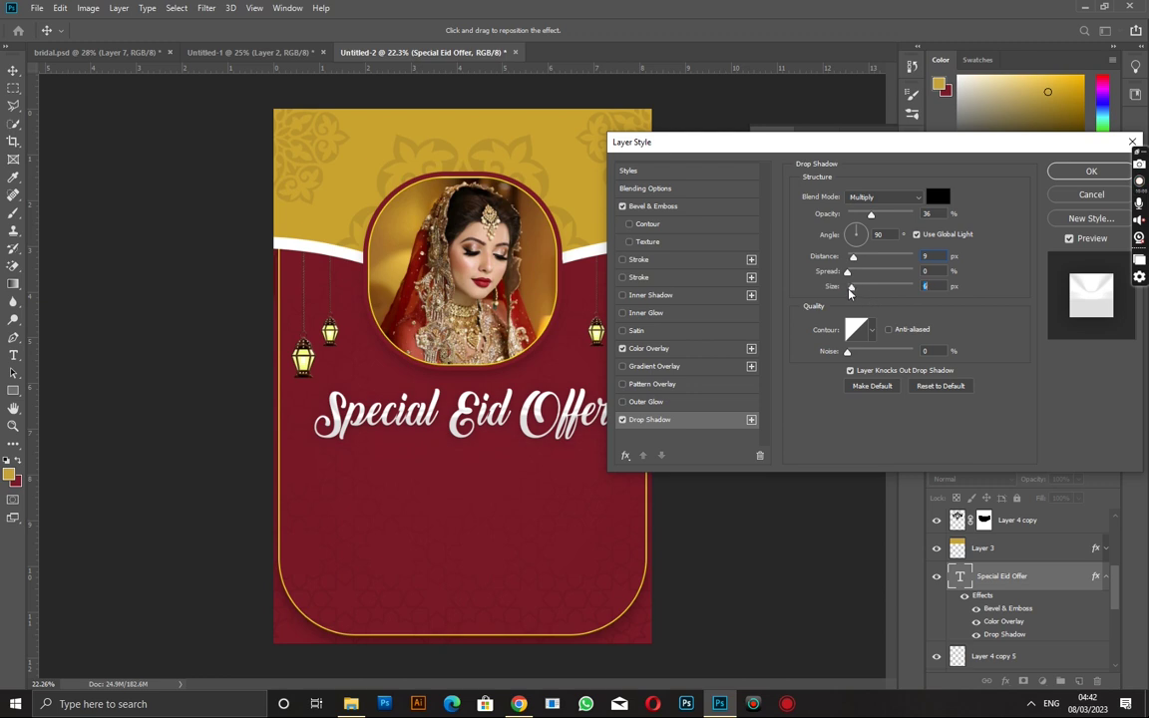
pyautogui.press('Up')
pyautogui.doubleClick(925, 256)
pyautogui.write('5')
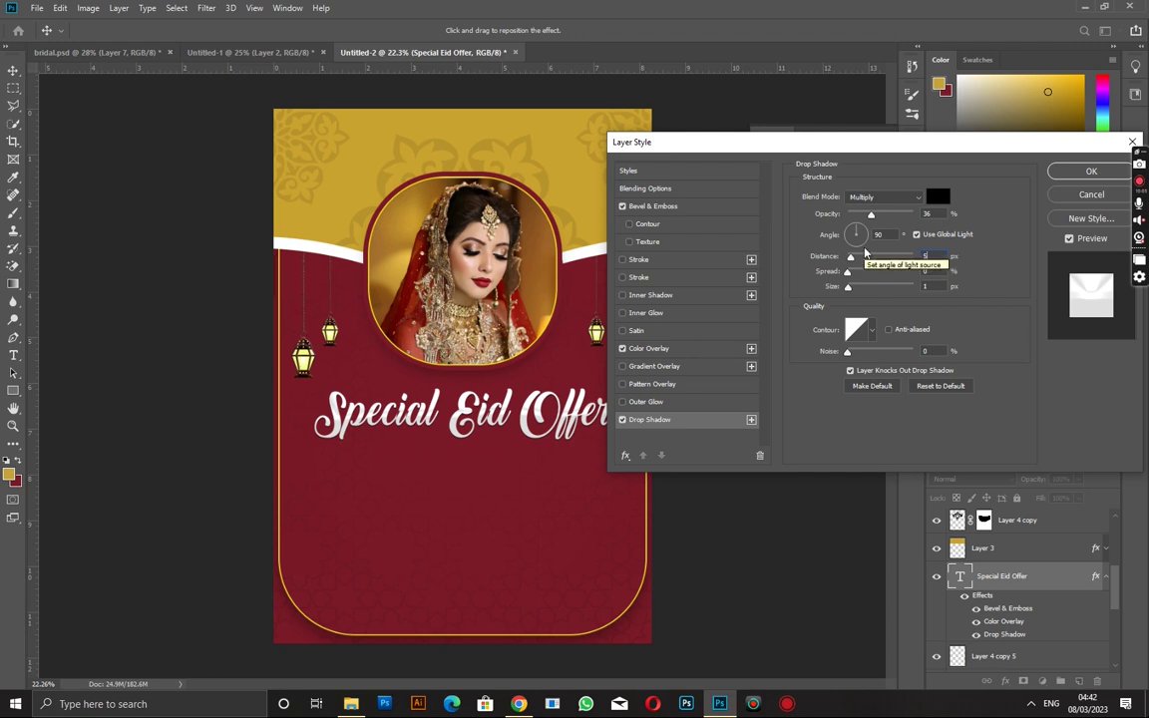
pyautogui.click(1079, 175)
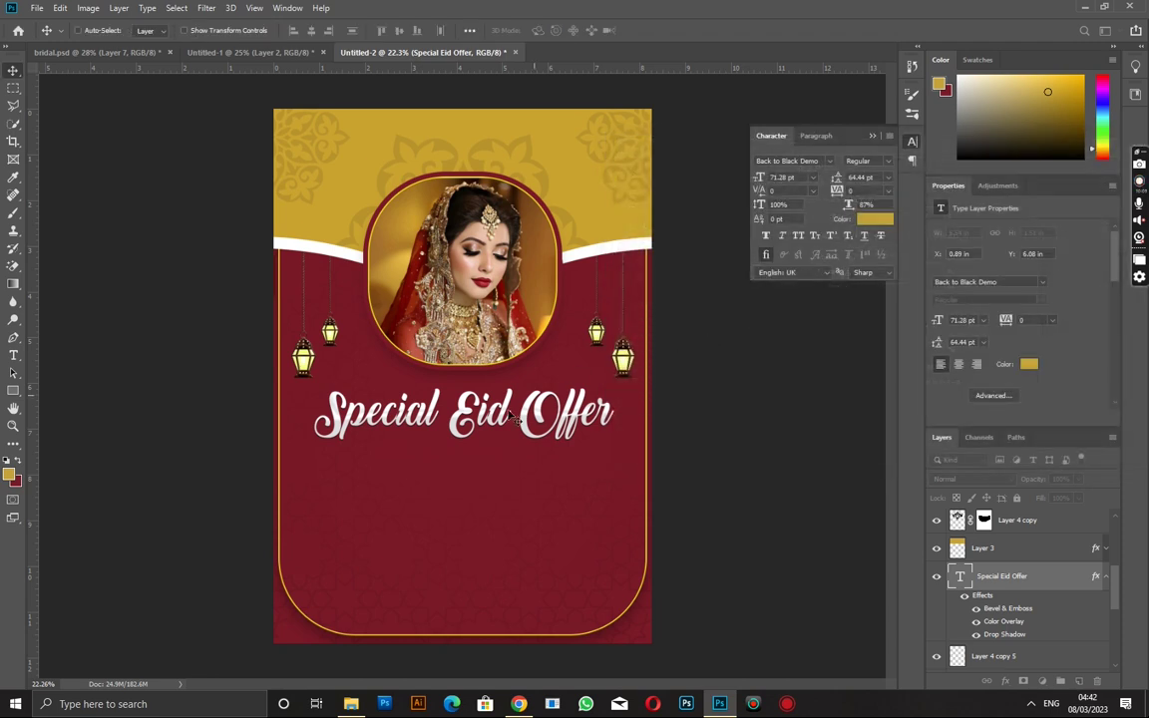
# Step: Duplicate the heading below itself and change the copy's text to 'Bridal Makeup'
pyautogui.scroll(5, 502, 420)
pyautogui.scroll(1, 596, 473)
pyautogui.scroll(2, 596, 472)
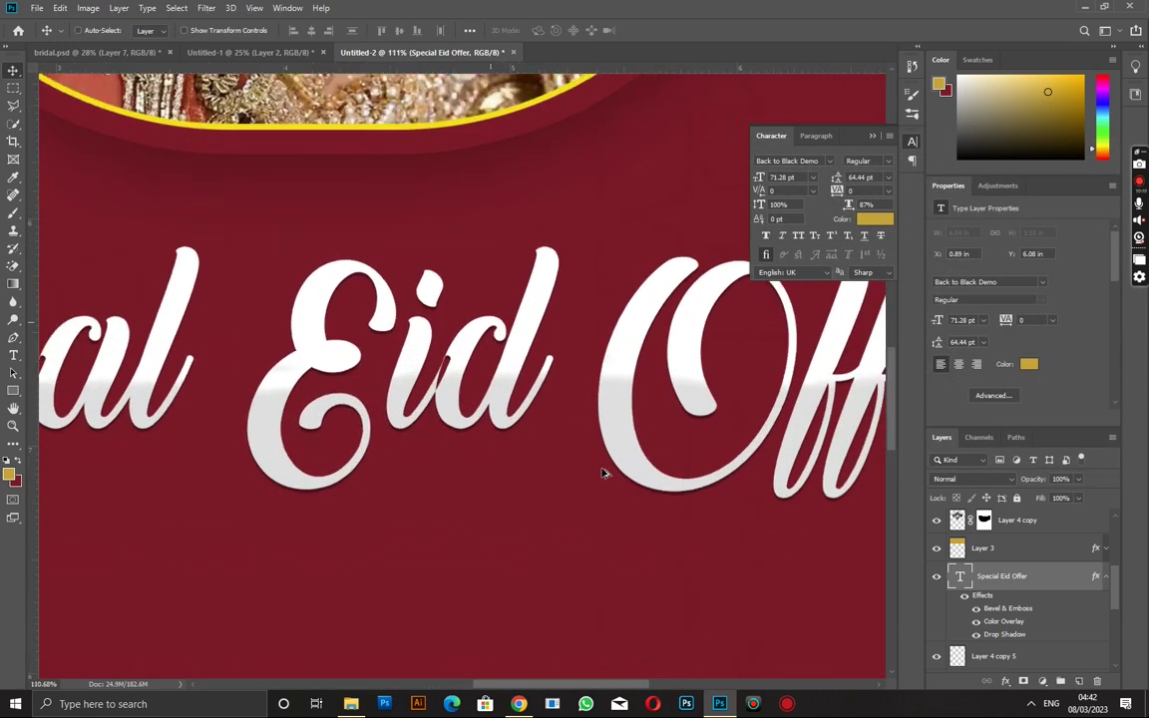
pyautogui.scroll(2, 597, 473)
pyautogui.scroll(1, 596, 473)
pyautogui.scroll(-3, 596, 472)
pyautogui.scroll(-2, 596, 473)
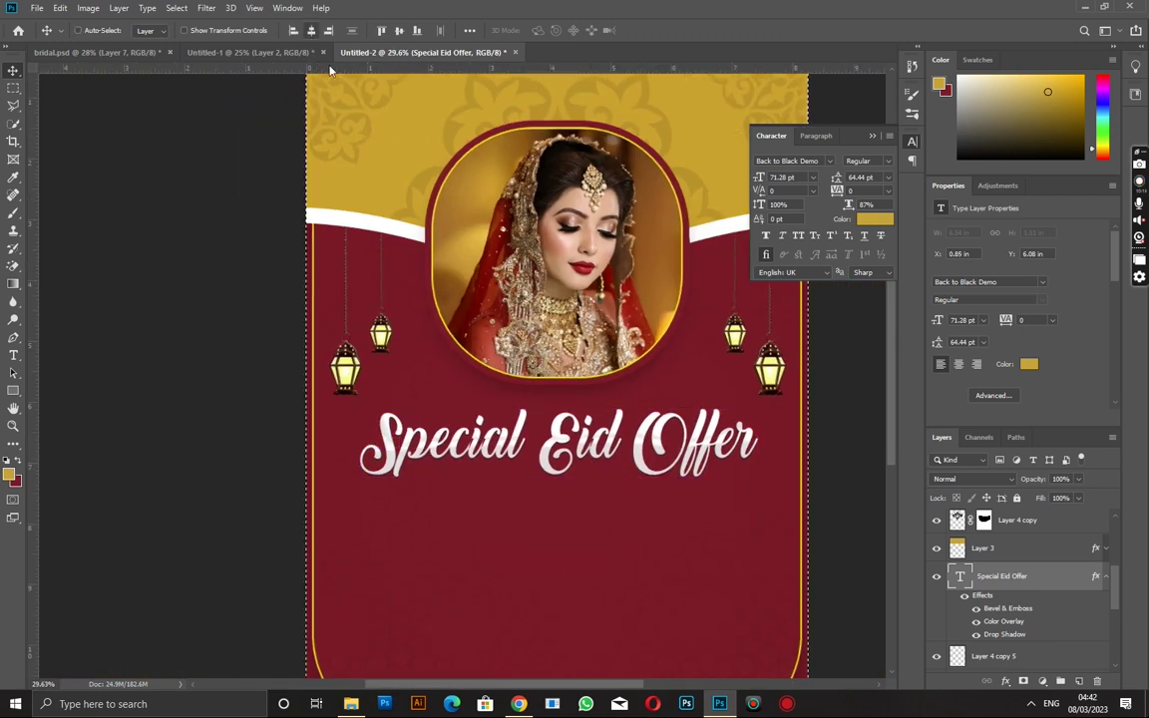
pyautogui.scroll(-1, 566, 469)
pyautogui.scroll(-1, 563, 467)
pyautogui.scroll(-1, 558, 399)
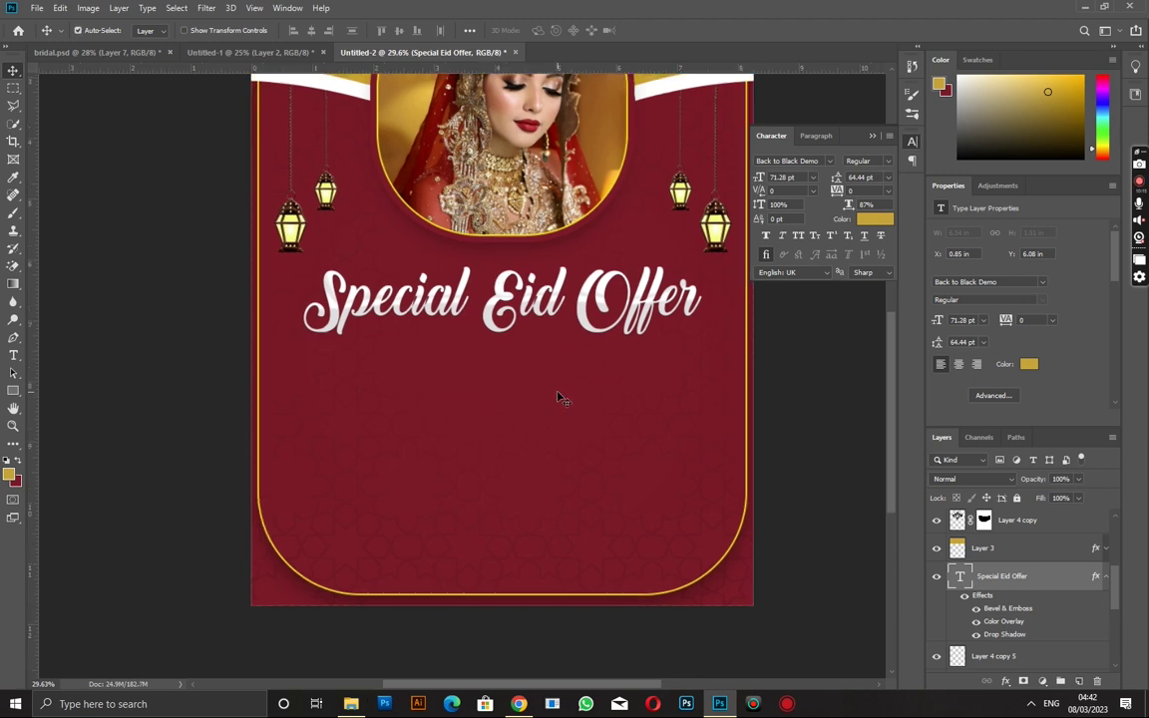
pyautogui.click(1106, 581)
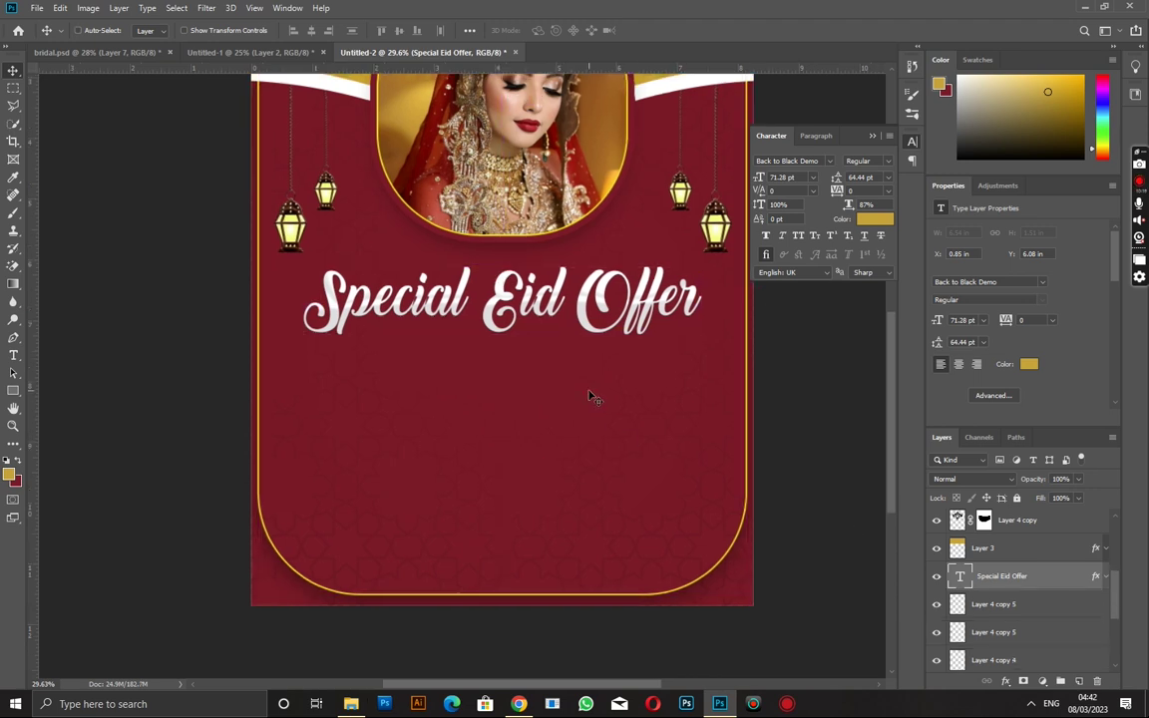
pyautogui.moveTo(550, 310); pyautogui.dragTo(550, 394)
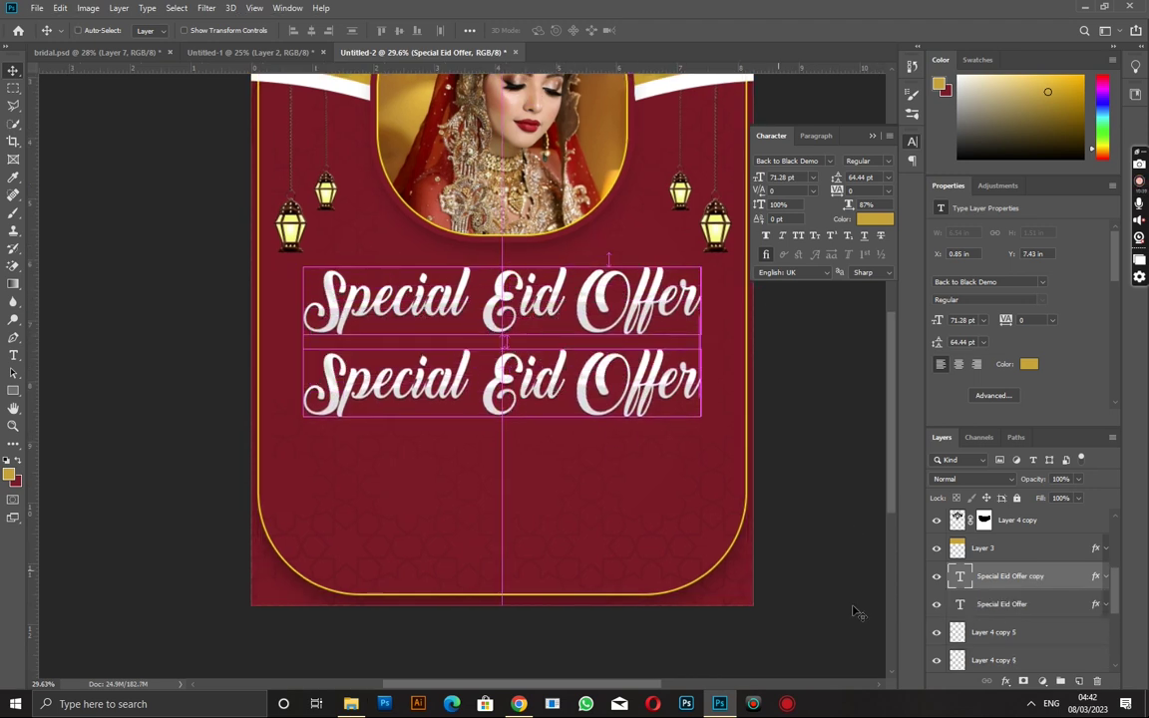
pyautogui.doubleClick(964, 578)
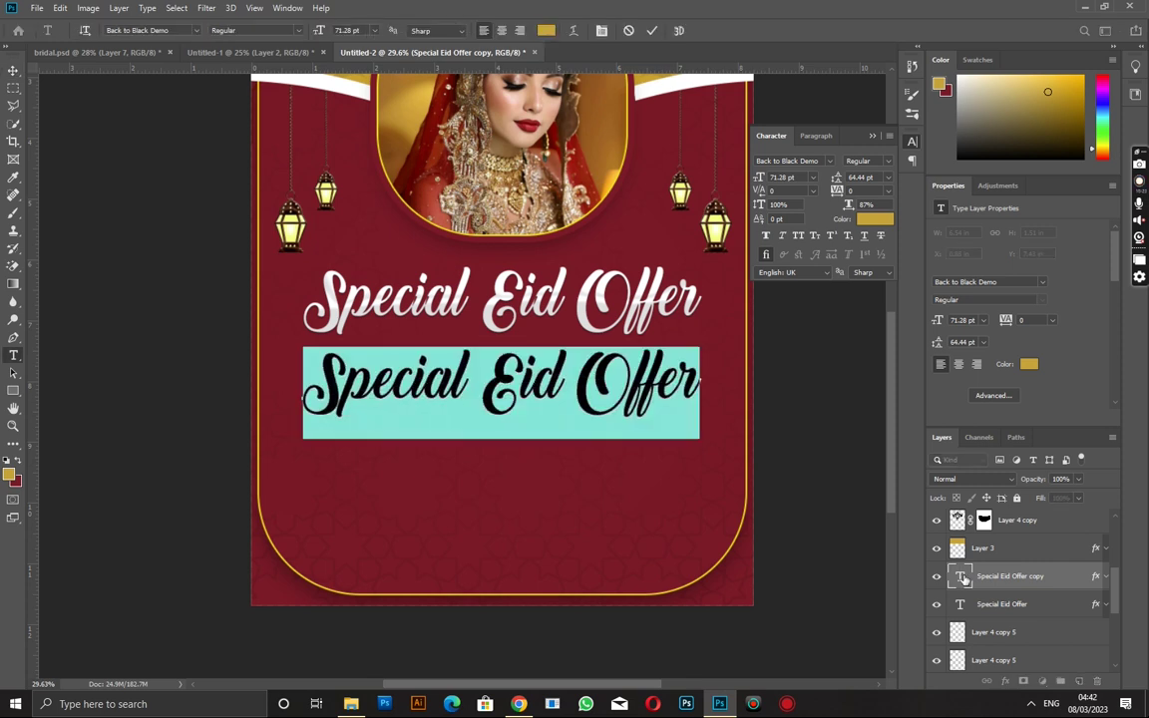
pyautogui.write('Brida')
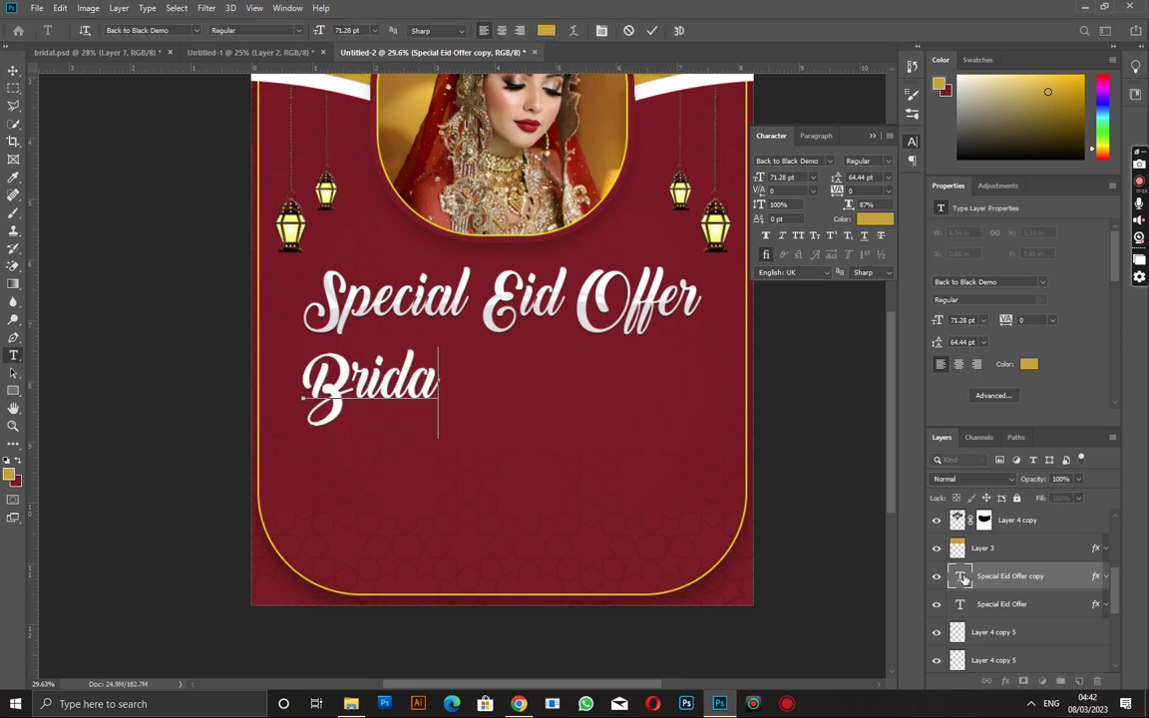
pyautogui.write('l Ma')
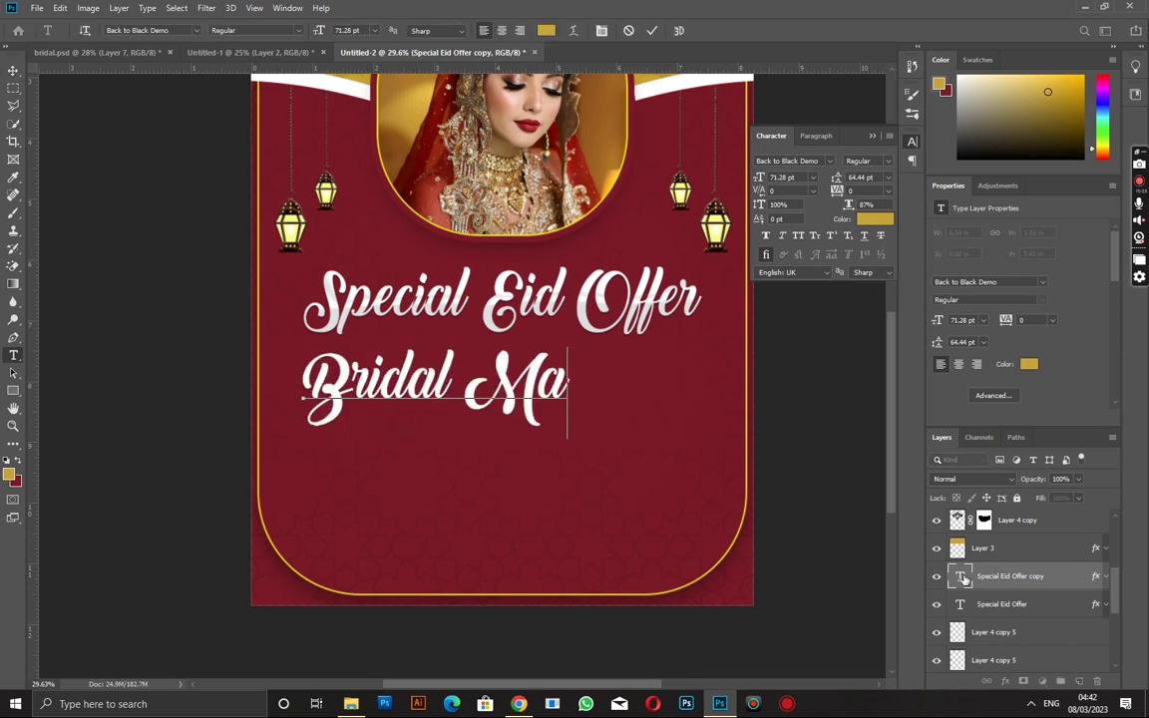
pyautogui.write('keup')
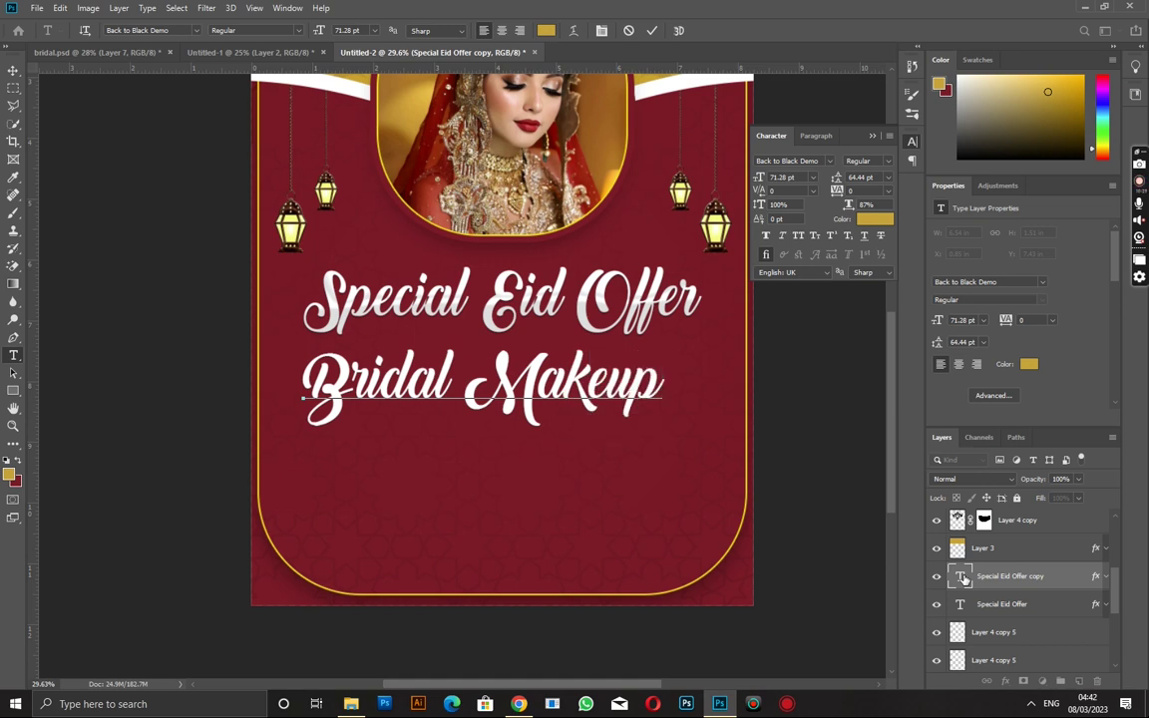
pyautogui.click(13, 71)
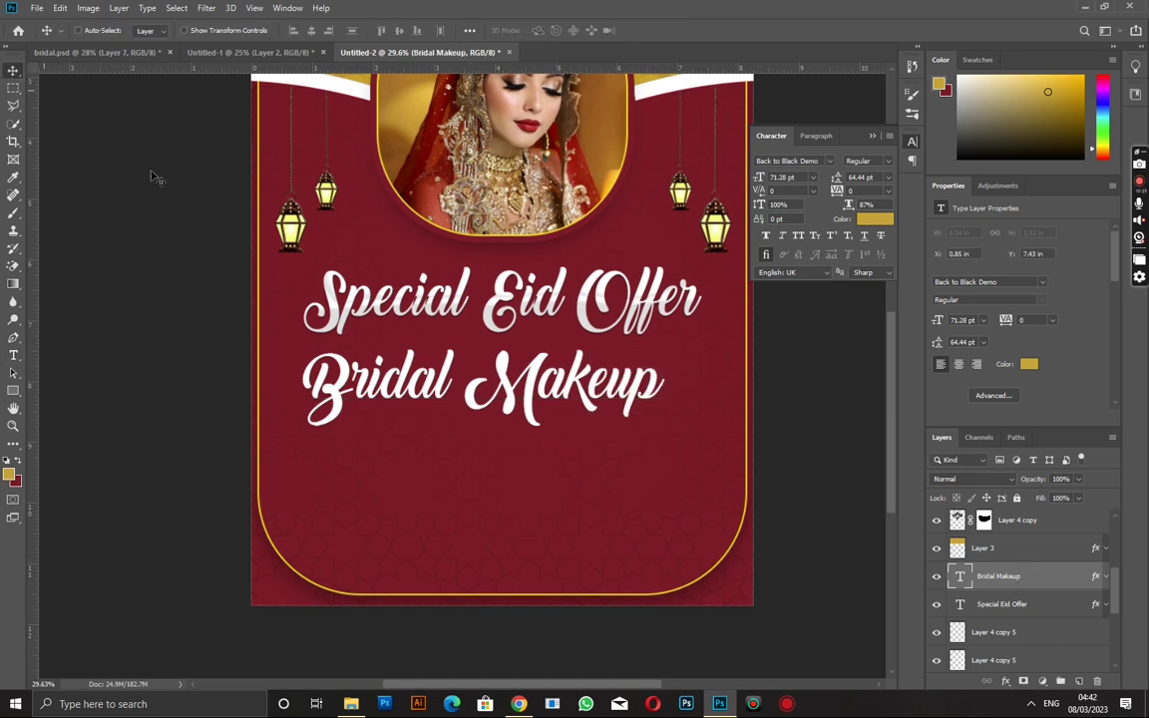
# Step: Scale 'Bridal Makeup' down to 55.32 pt and centre it under the heading
pyautogui.hotkey('ctrl', 't')
pyautogui.moveTo(664, 349); pyautogui.dragTo(589, 372)
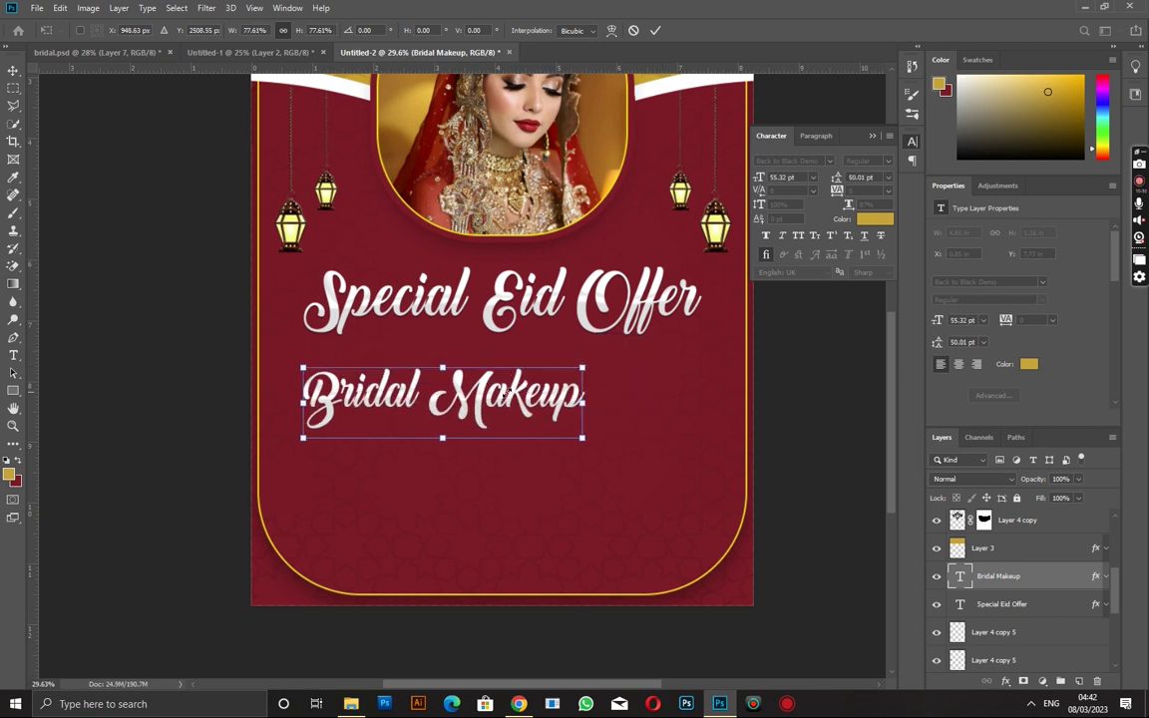
pyautogui.moveTo(509, 393); pyautogui.dragTo(568, 385)
pyautogui.press('Return')
pyautogui.click(827, 160)
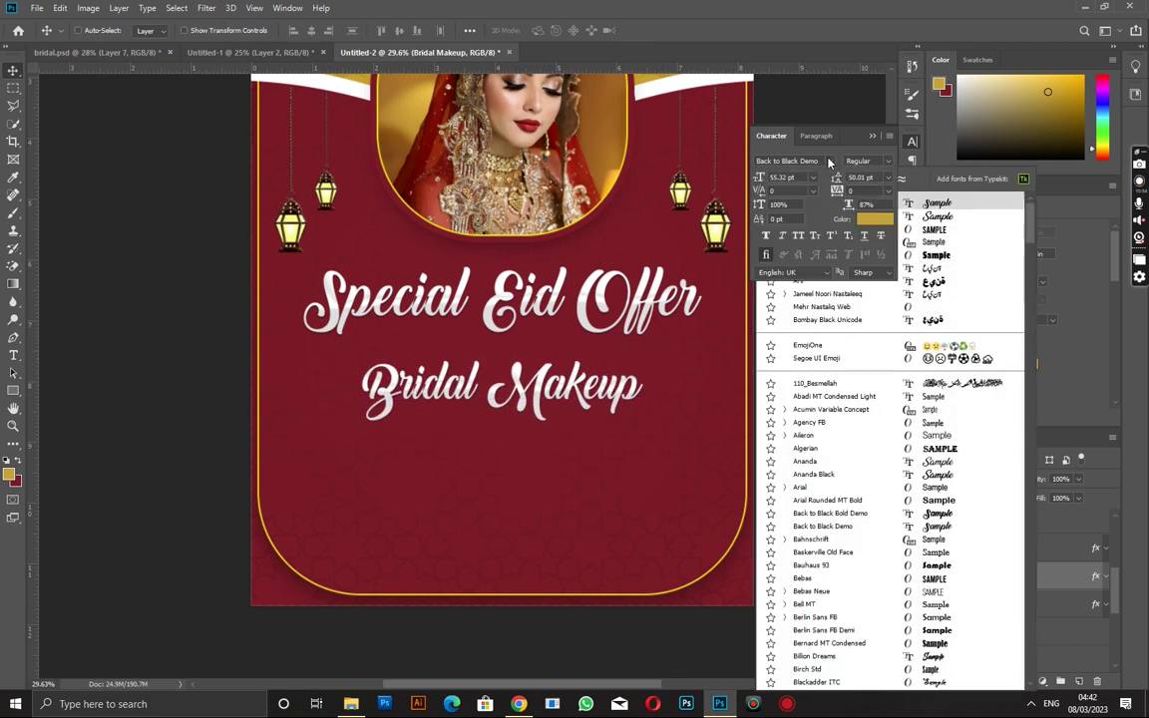
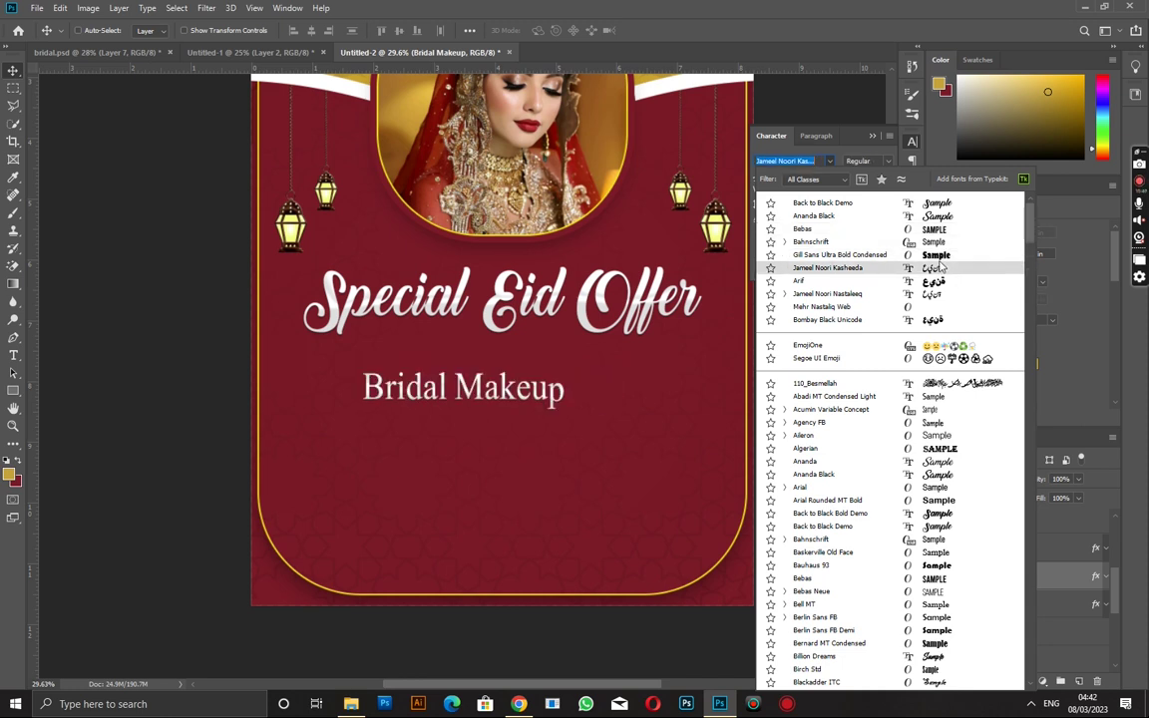
# Step: Set Bridal Makeup in Gill Sans Ultra Bold Condensed and centre it horizontally on the canvas
pyautogui.click(937, 257)
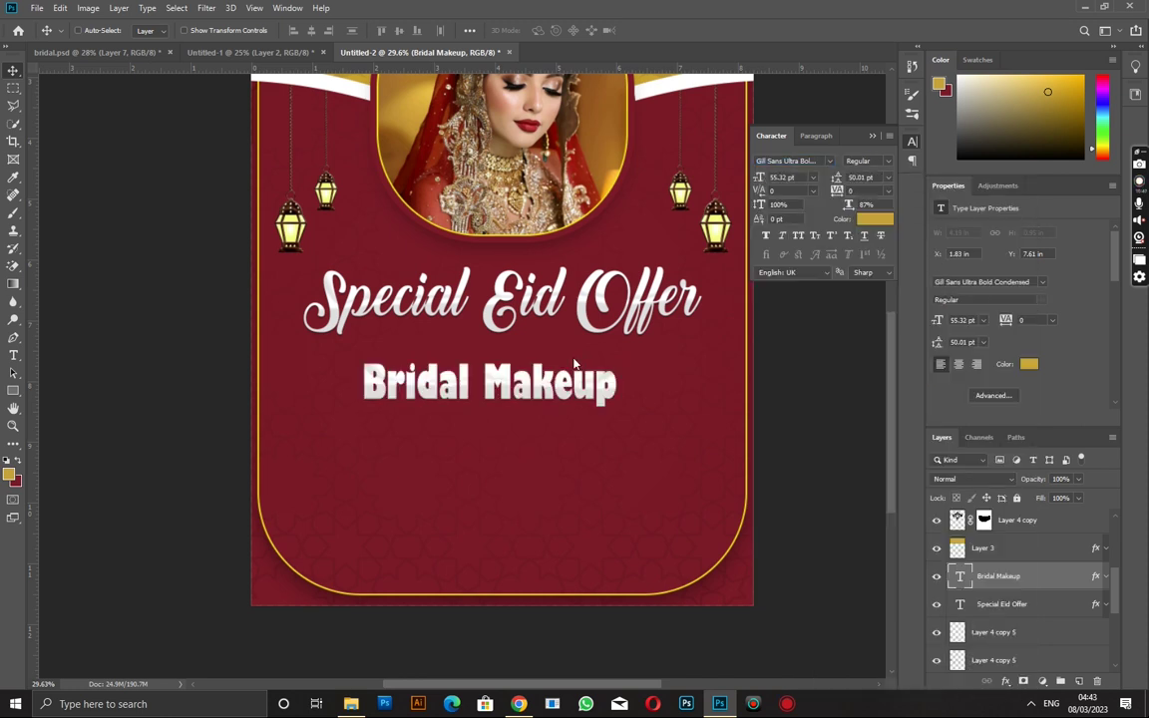
pyautogui.hotkey('ctrl', 'a')
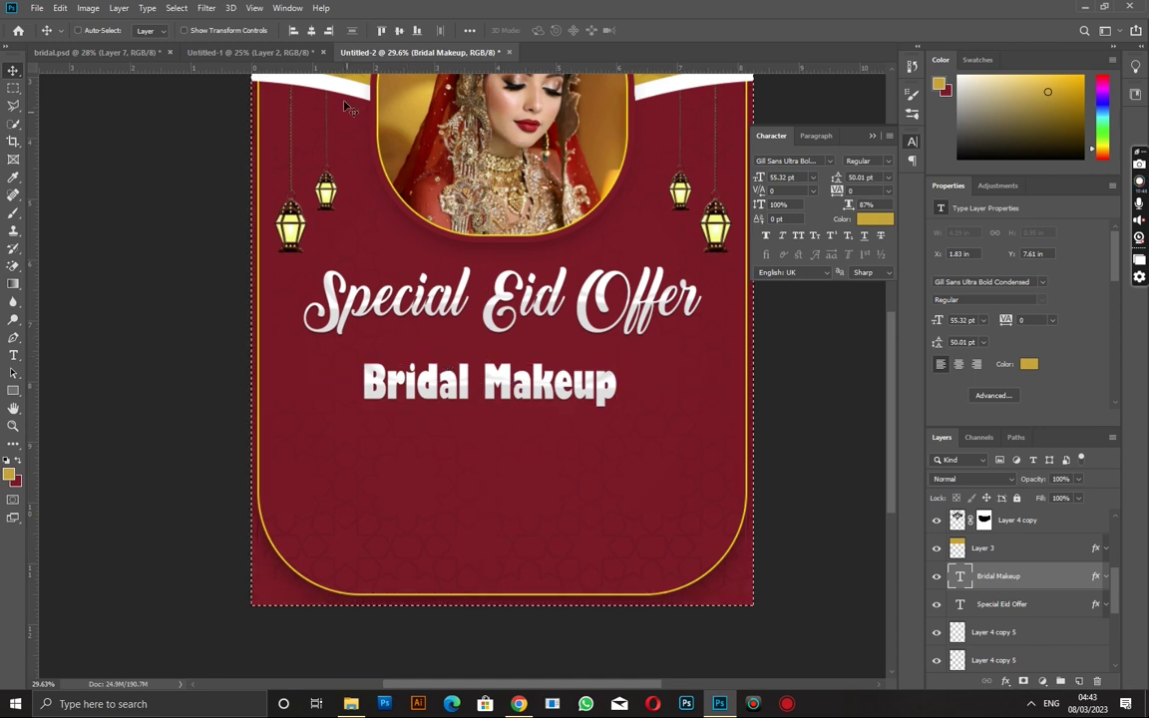
pyautogui.click(311, 30)
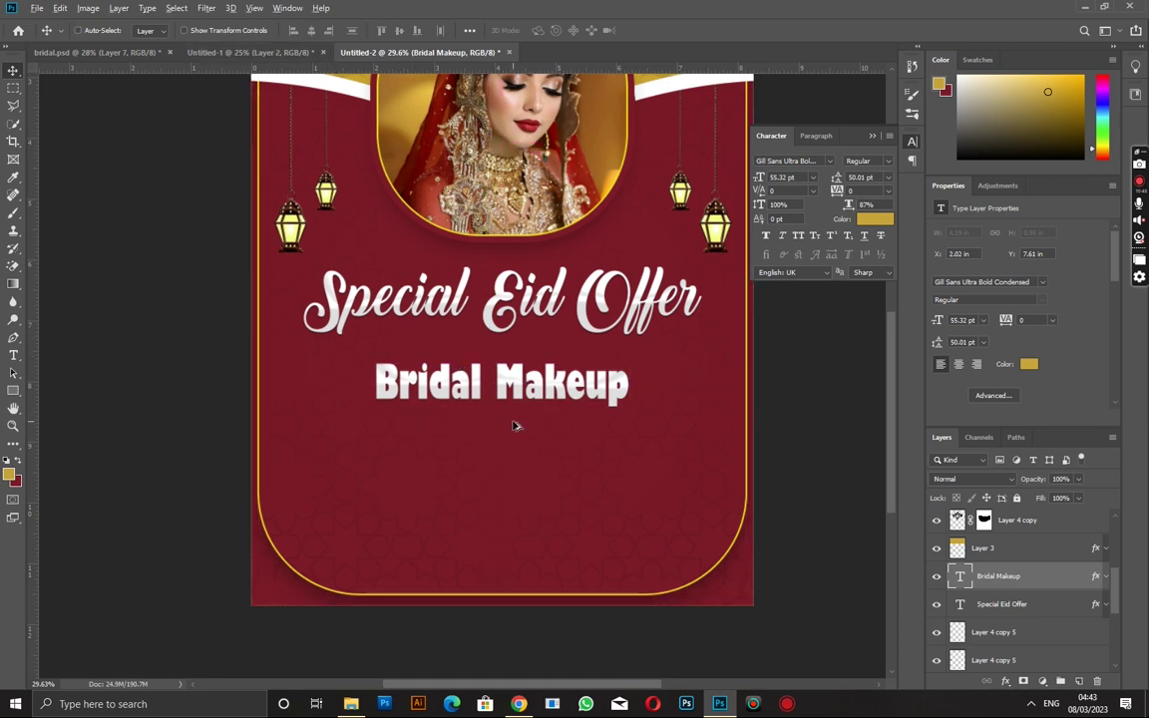
pyautogui.scroll(-2, 499, 439)
pyautogui.moveTo(462, 458); pyautogui.dragTo(459, 455)
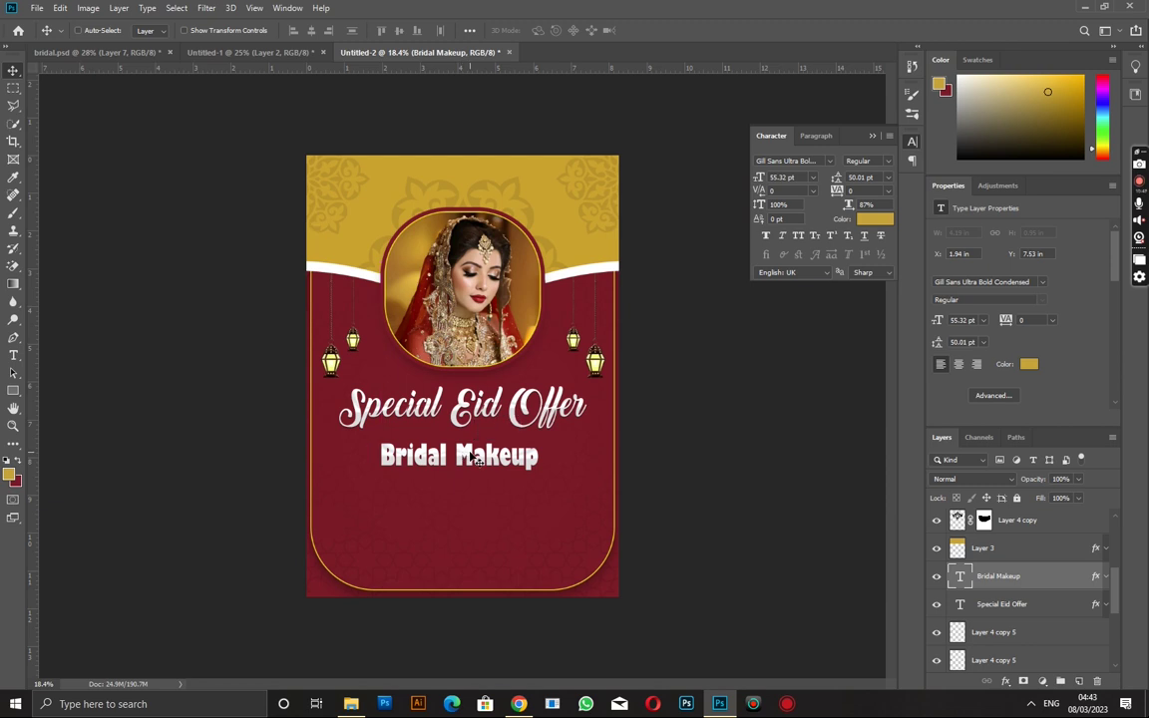
pyautogui.hotkey('ctrl', 'a')
pyautogui.click(311, 30)
pyautogui.hotkey('ctrl', 'd')
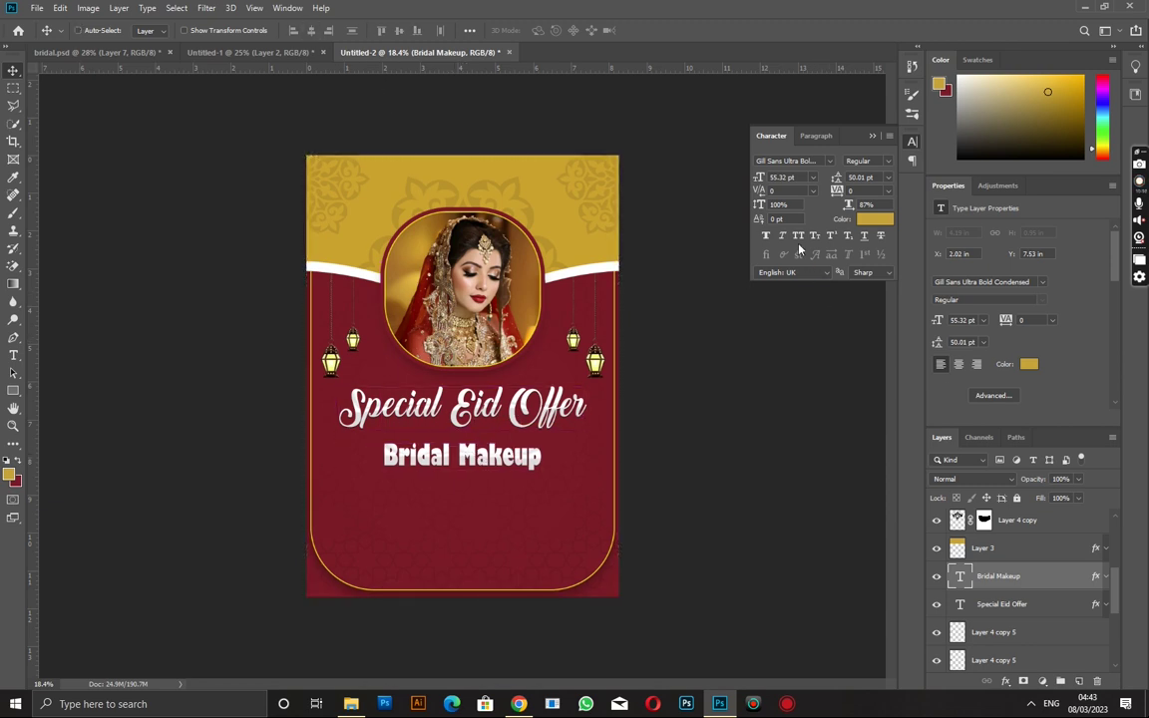
# Step: Switch the title to All Caps and re-centre BRIDAL MAKEUP horizontally
pyautogui.click(798, 236)
pyautogui.scroll(1, 475, 494)
pyautogui.scroll(1, 475, 494)
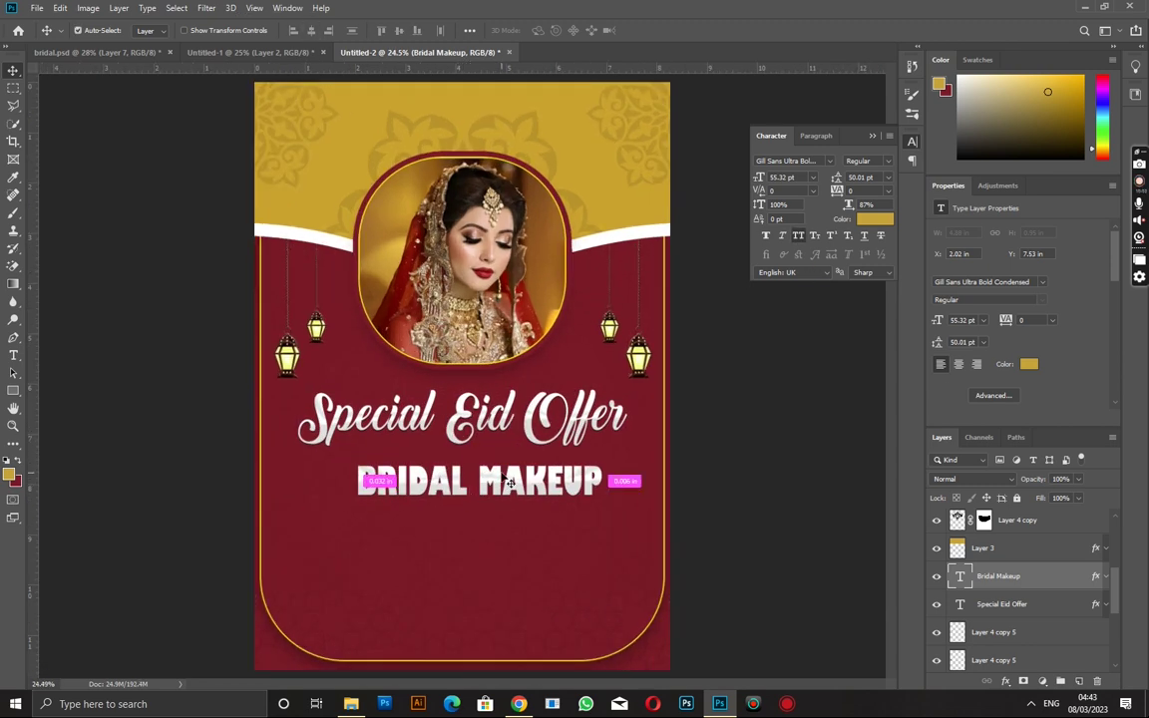
pyautogui.click(311, 30)
pyautogui.hotkey('ctrl', 'd')
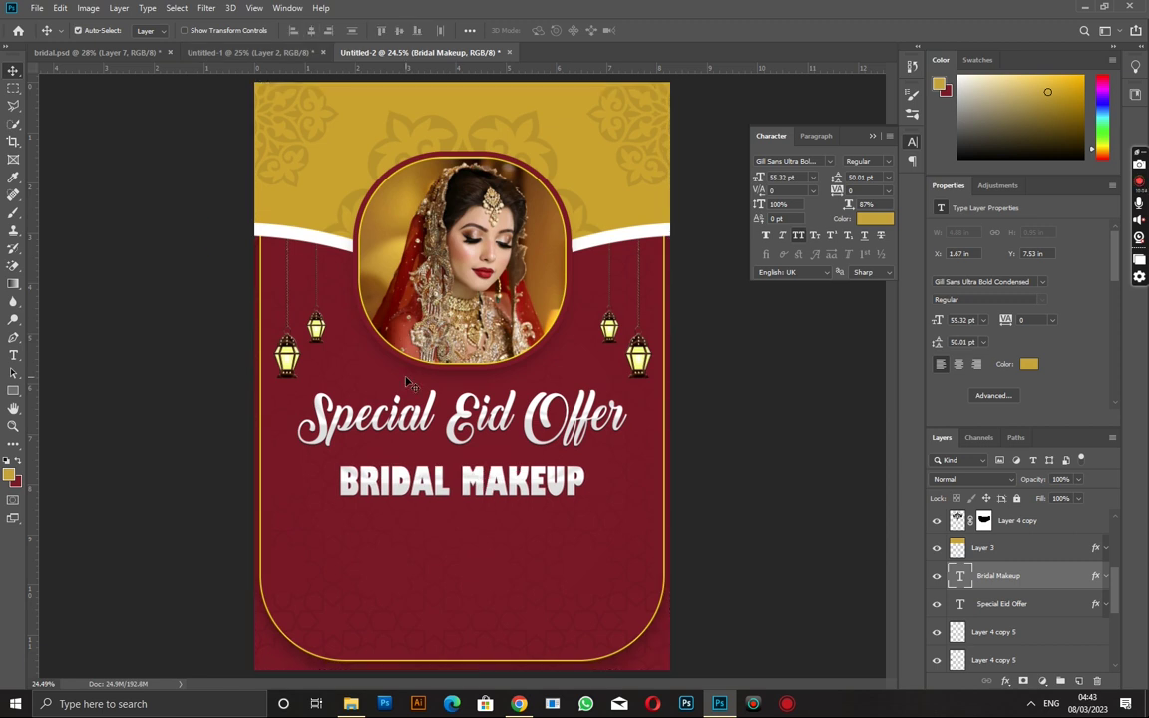
pyautogui.scroll(1, 504, 507)
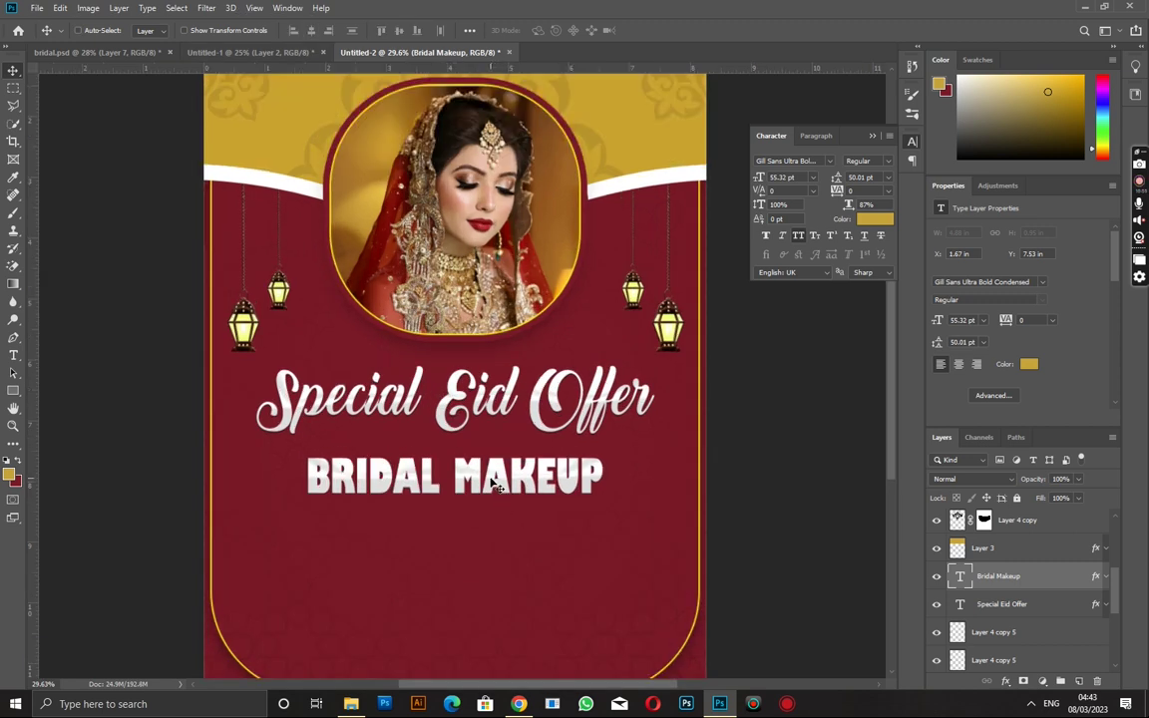
pyautogui.scroll(2, 491, 484)
pyautogui.scroll(-1, 488, 484)
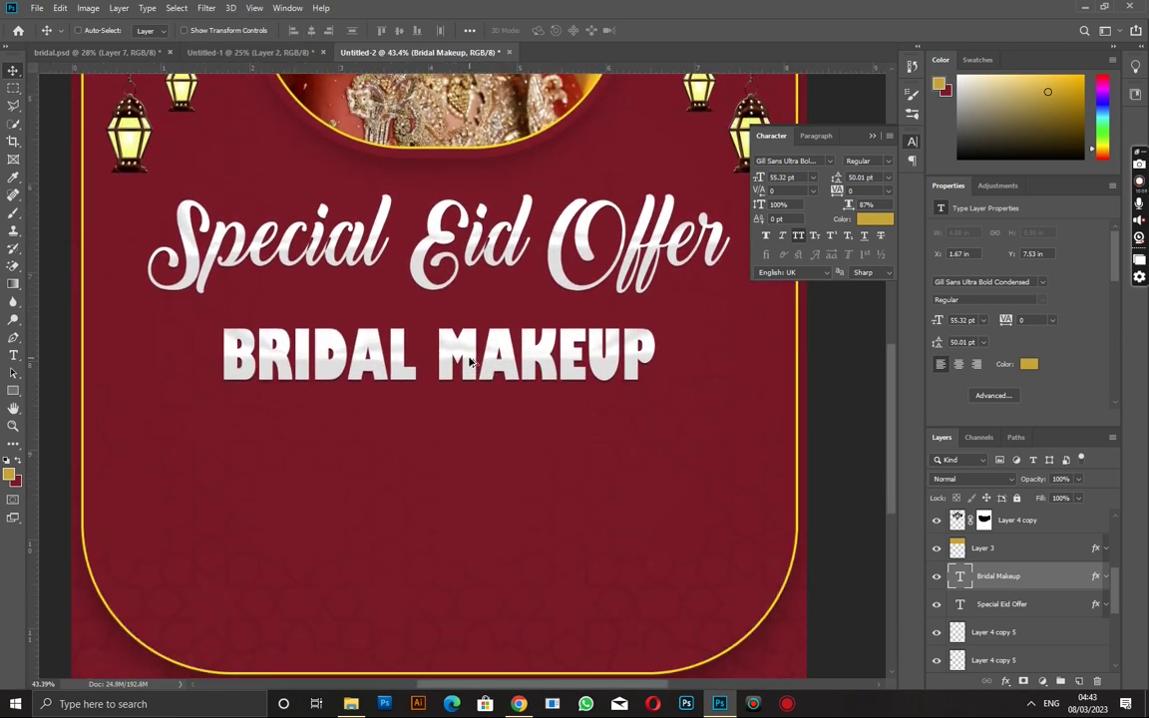
# Step: Duplicate BRIDAL MAKEUP just below itself and shrink the copy to about 42%
pyautogui.moveTo(471, 363); pyautogui.dragTo(471, 424)
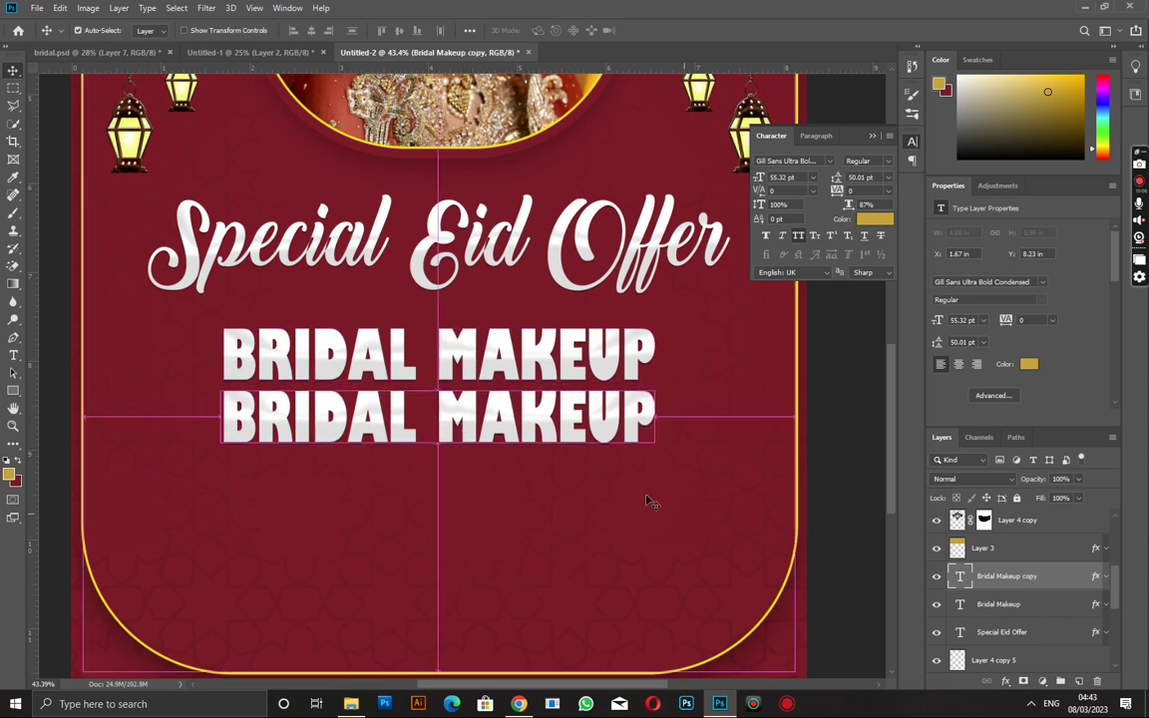
pyautogui.hotkey('ctrl', 't')
pyautogui.moveTo(654, 381)
pyautogui.mouseDown()
pyautogui.moveTo(369, 446)
pyautogui.moveTo(369, 407)
pyautogui.mouseUp()
pyautogui.press('Return')
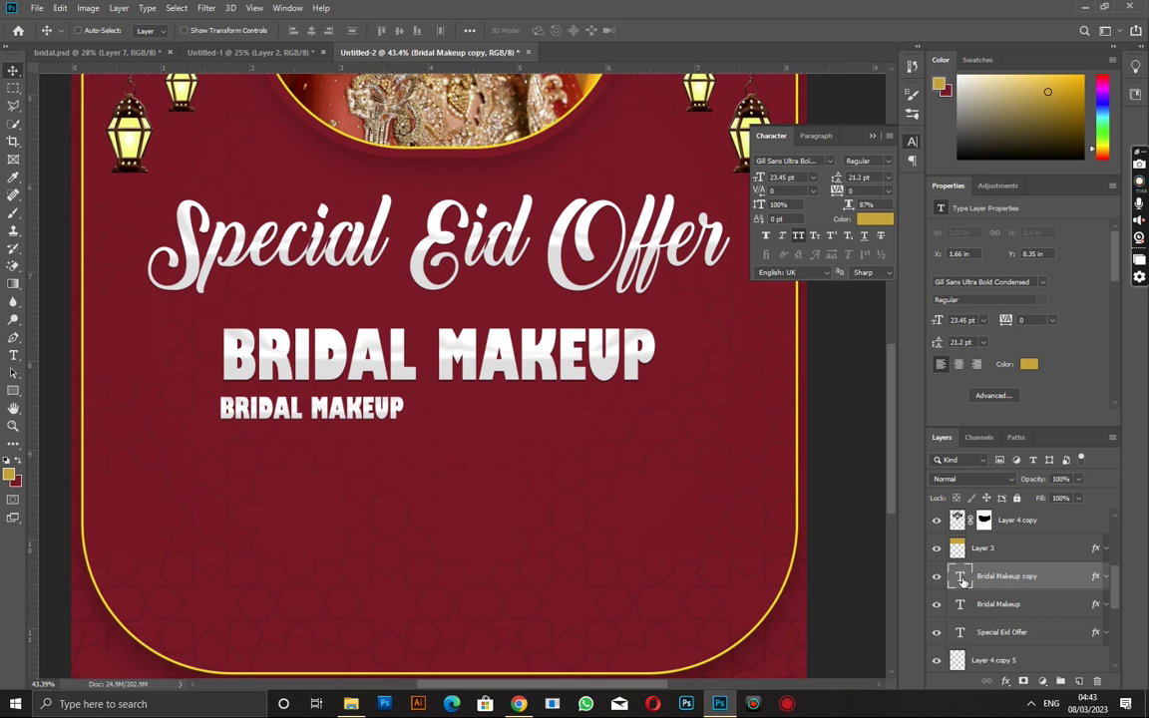
# Step: Retype the copy as 'Elegence You Need For The Precious Moment' and turn off All Caps
pyautogui.doubleClick(960, 576)
pyautogui.write('E')
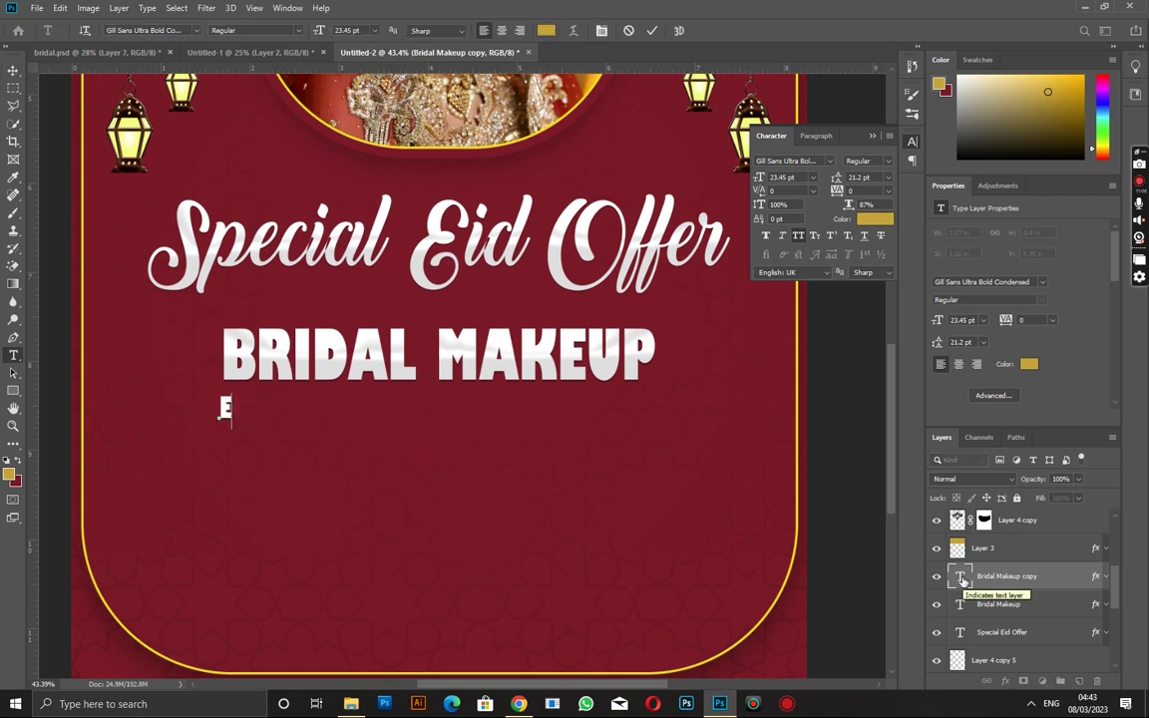
pyautogui.write('LEGENCE ')
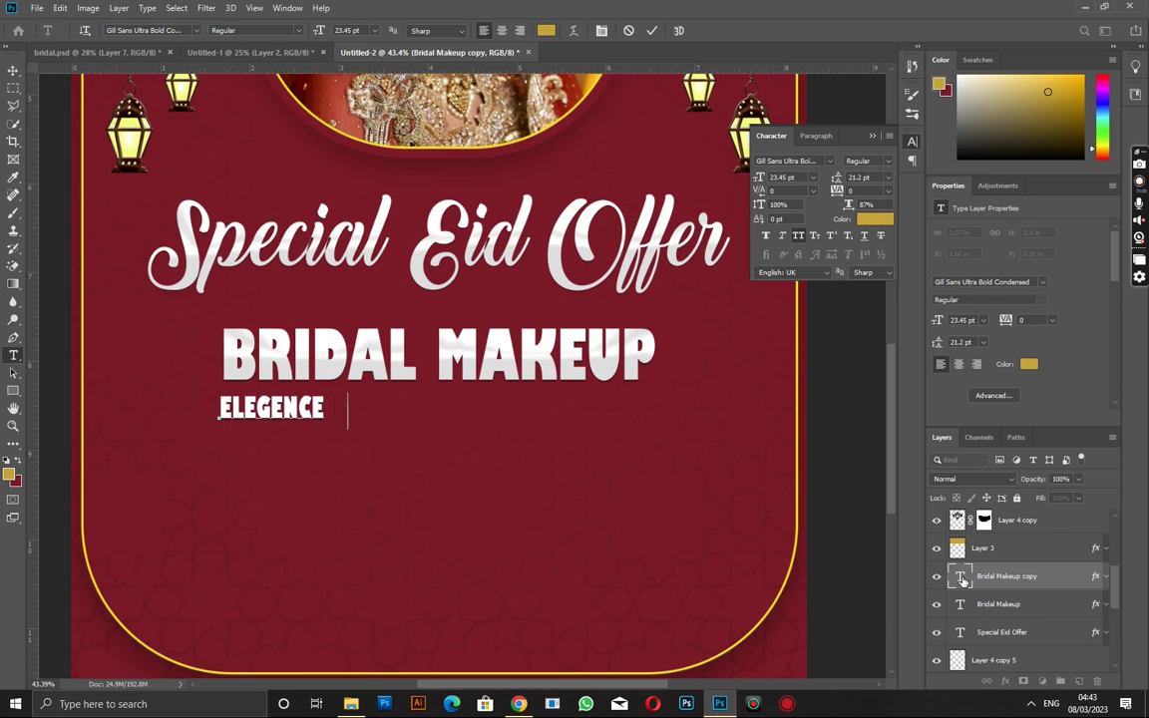
pyautogui.write('YOU N')
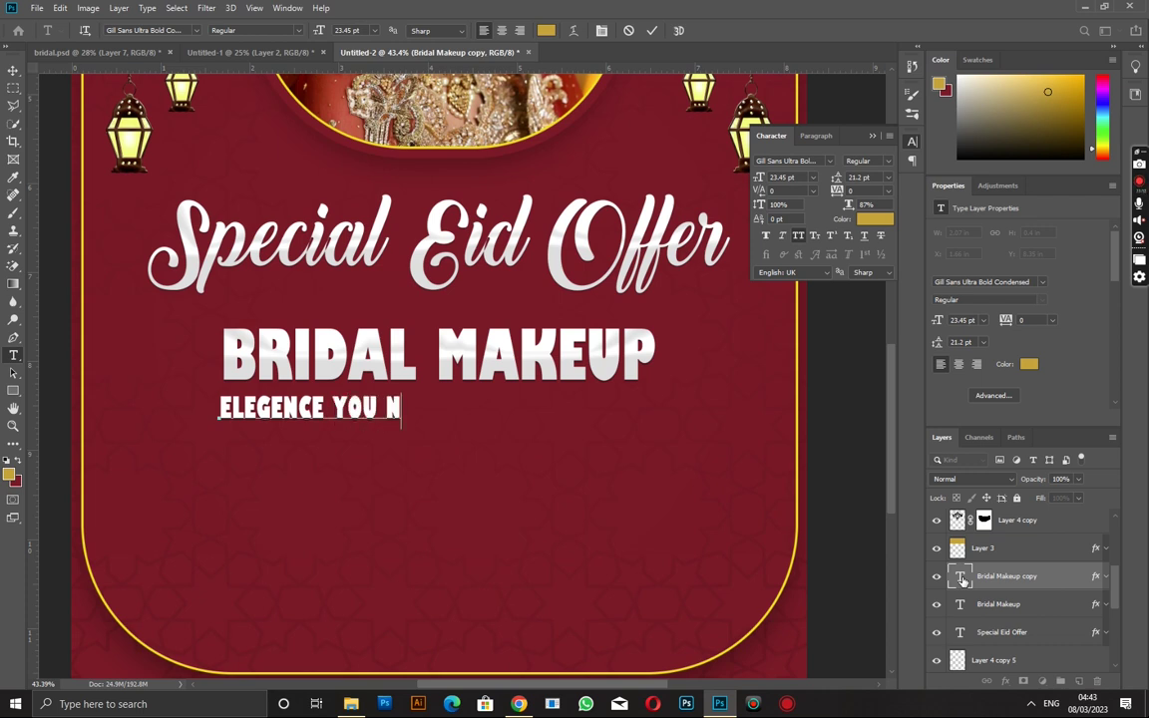
pyautogui.write('EED ')
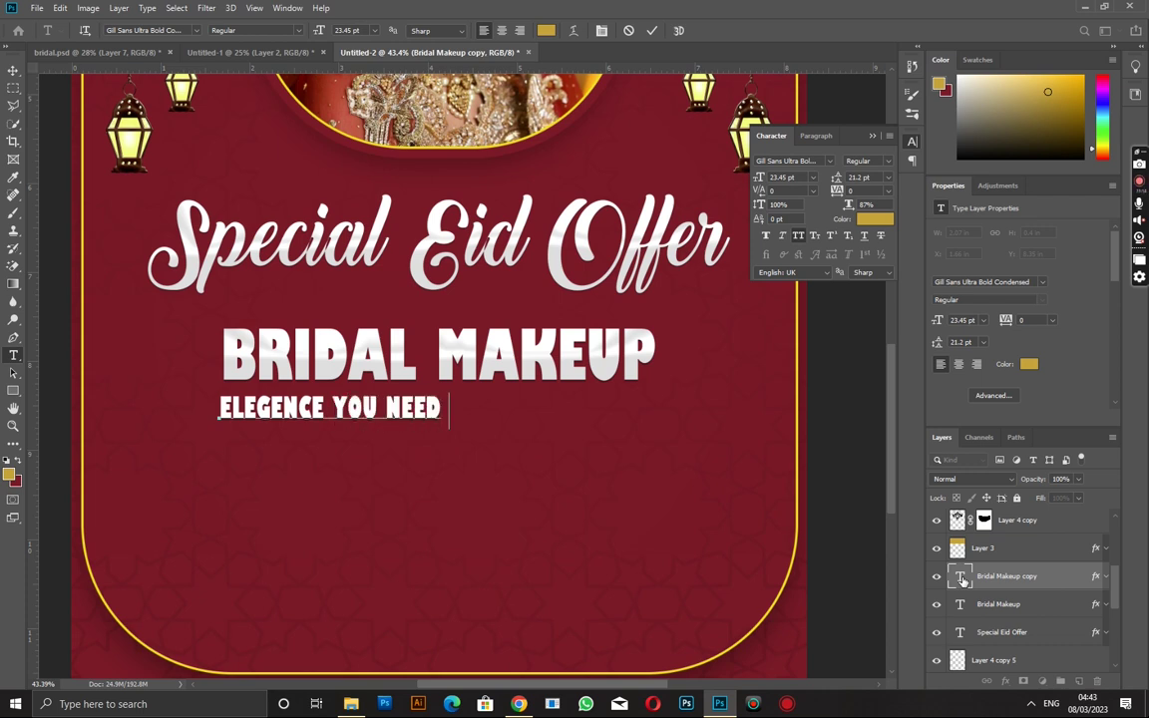
pyautogui.write('FO')
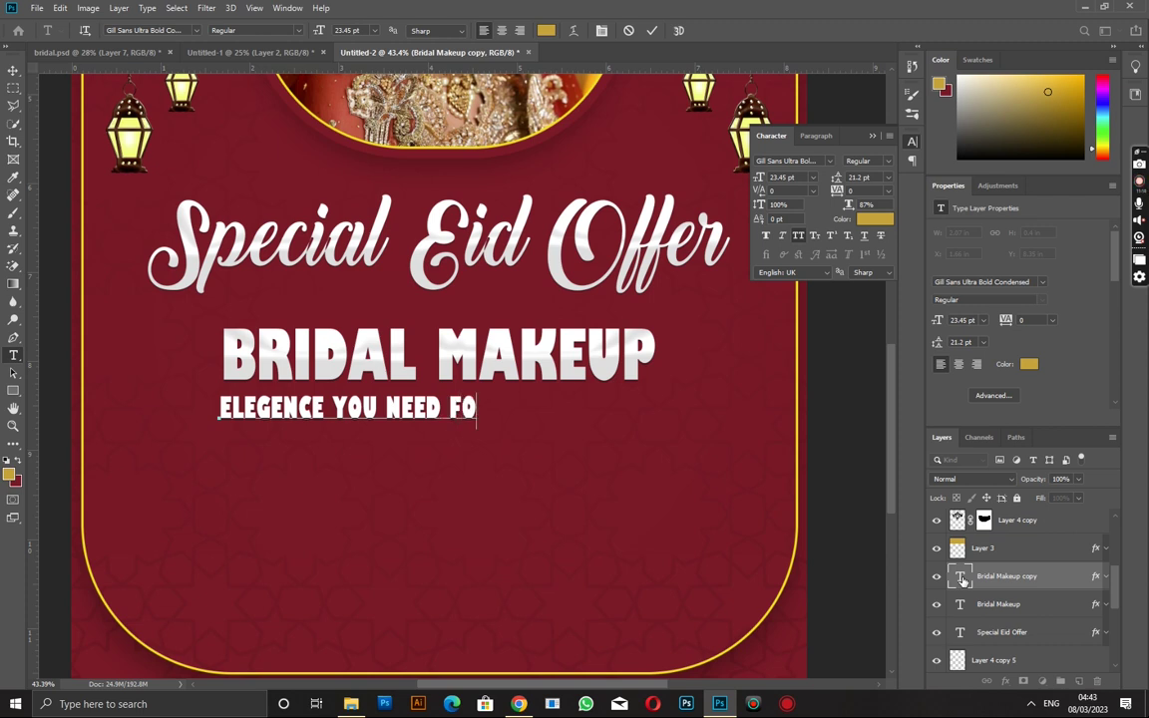
pyautogui.write('R THE')
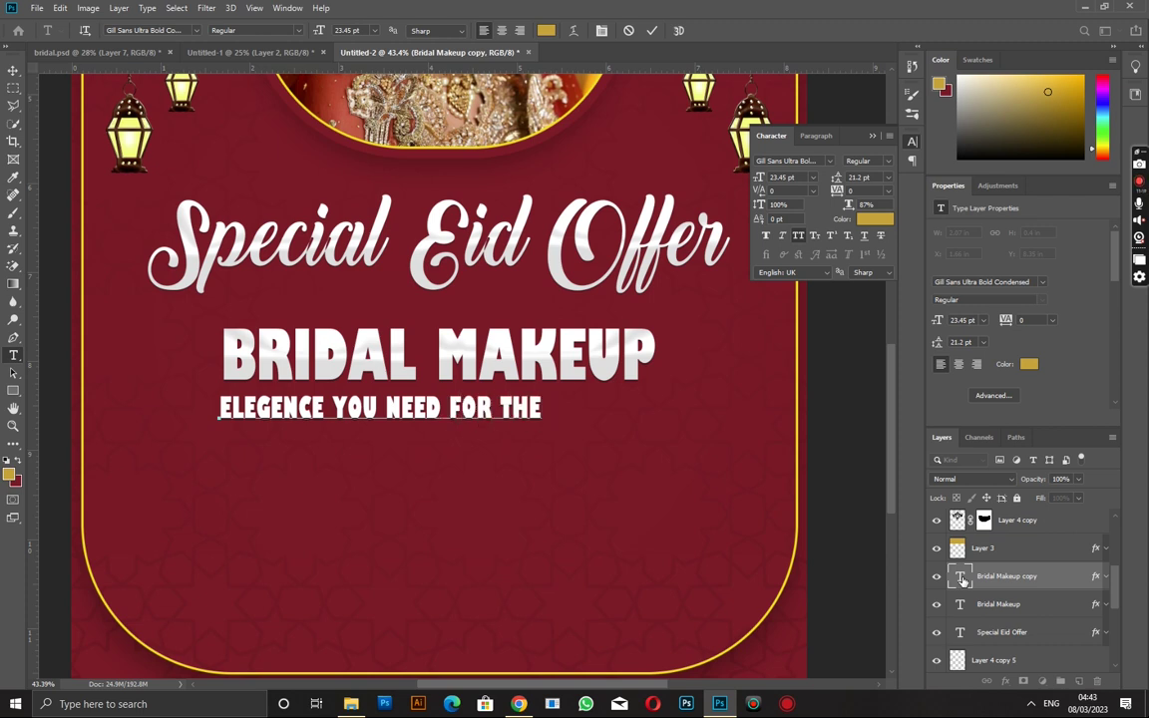
pyautogui.write(' PR')
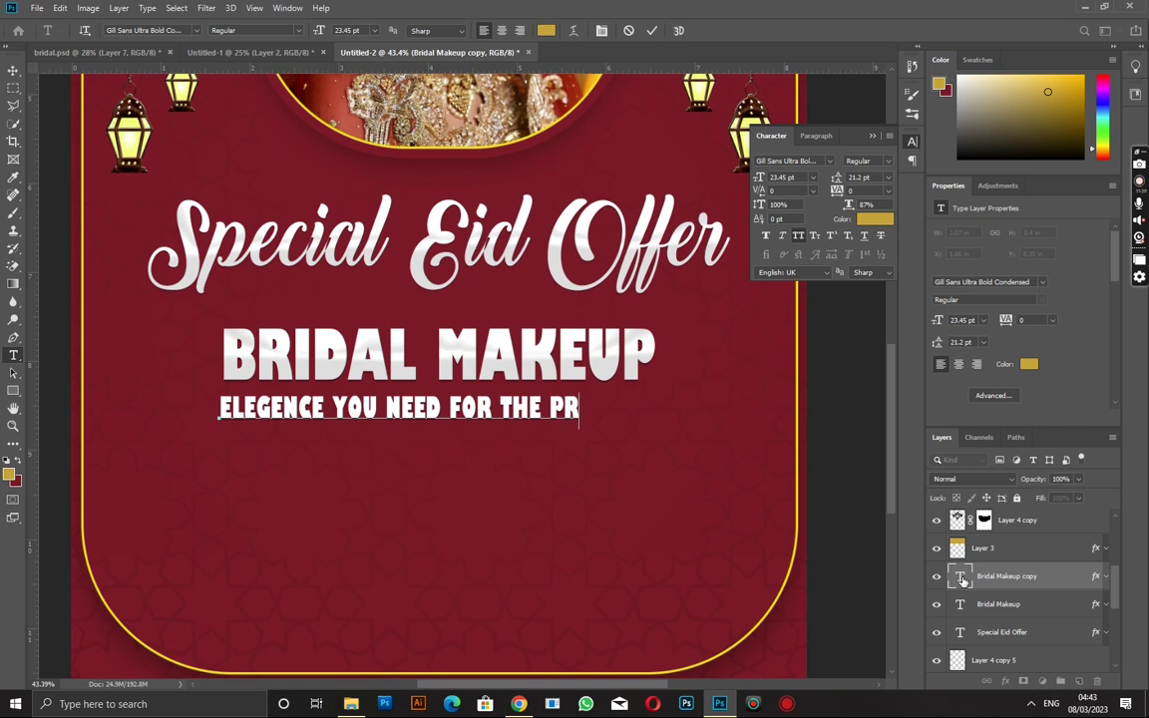
pyautogui.write('ECIOUS')
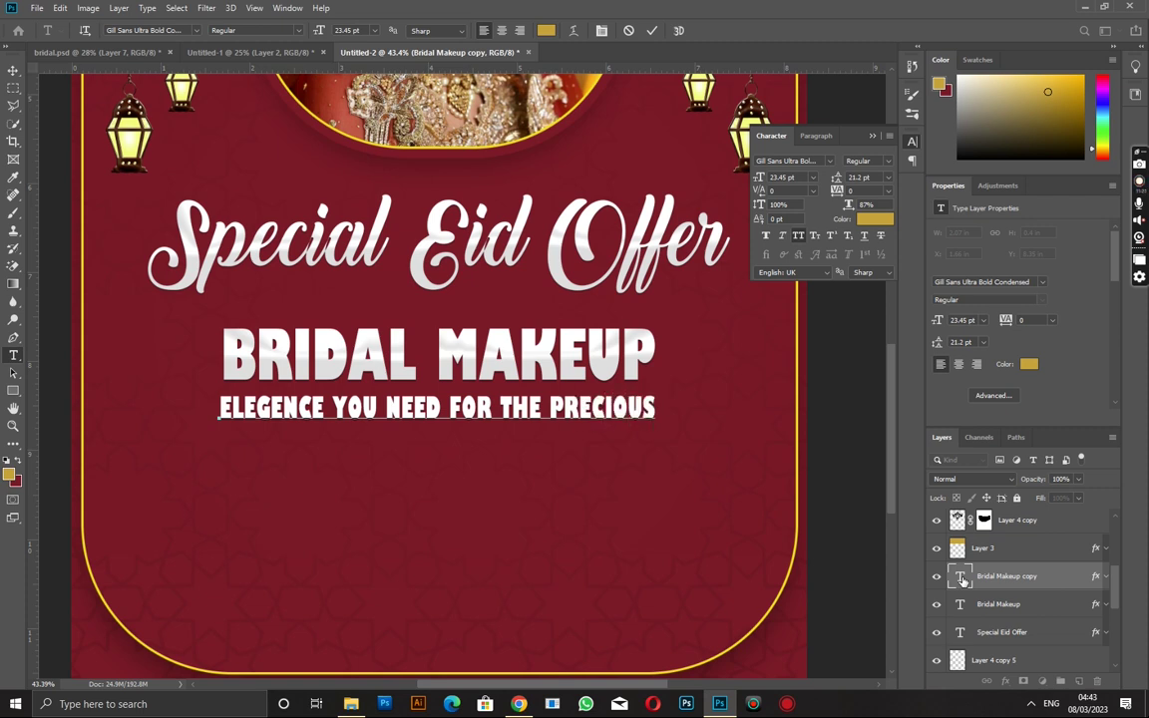
pyautogui.write(' MOME')
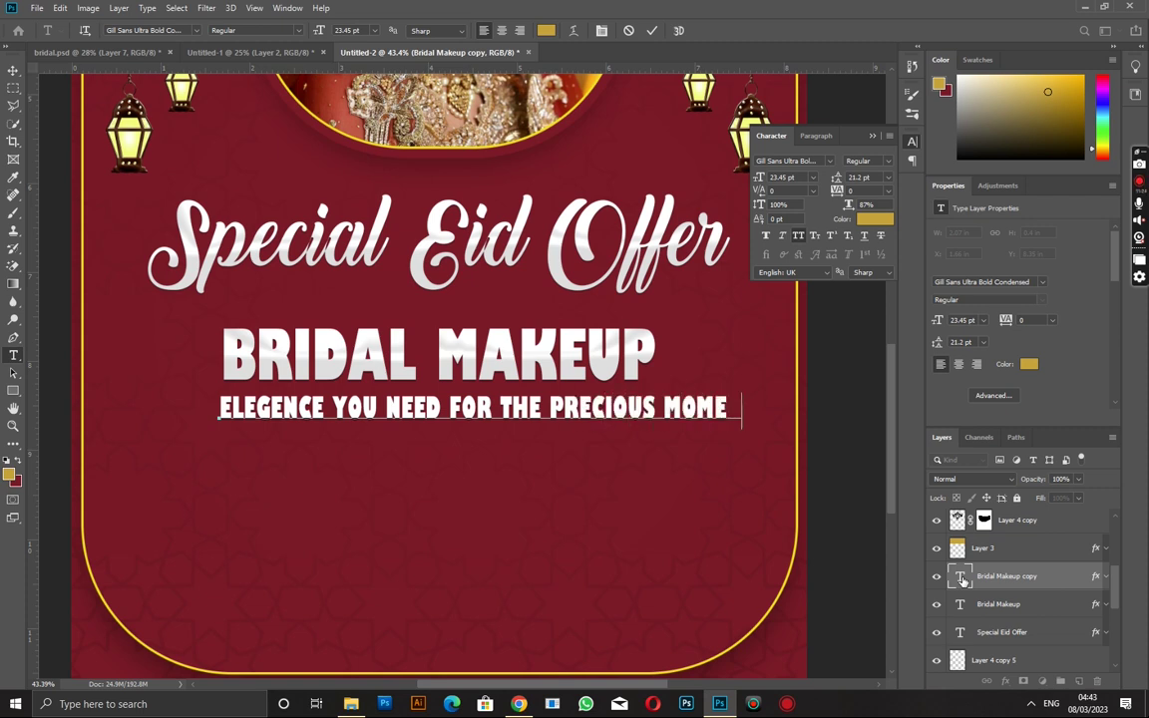
pyautogui.write('NT')
pyautogui.click(13, 69)
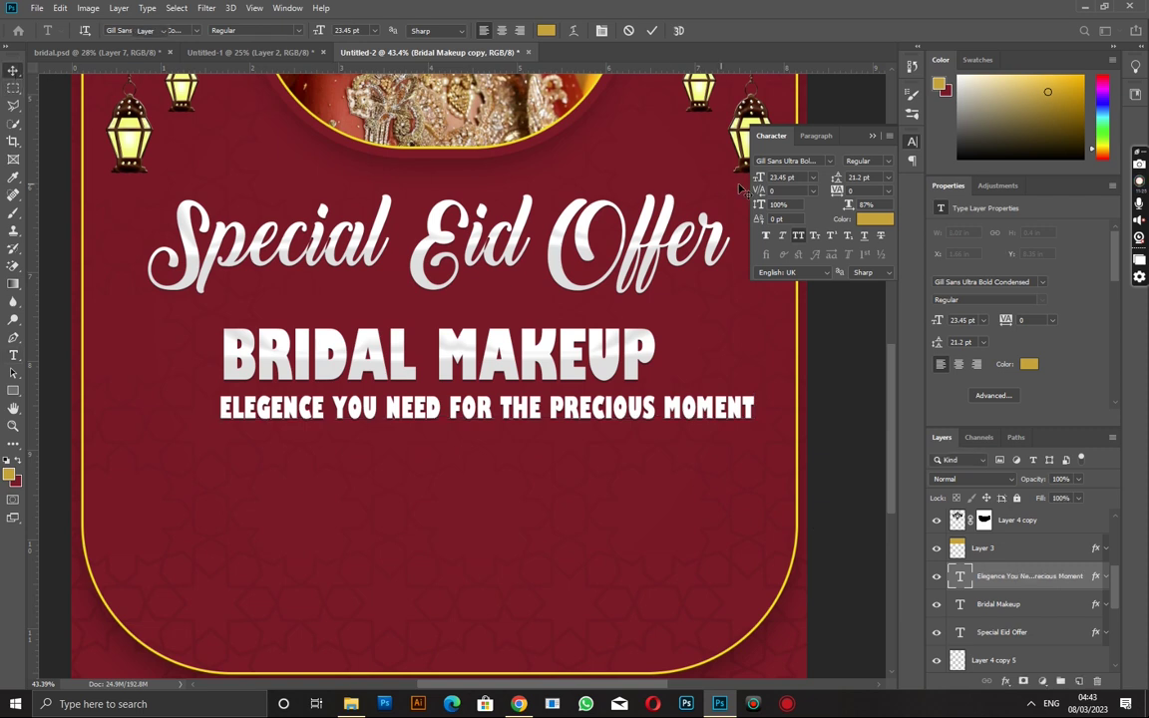
pyautogui.click(798, 237)
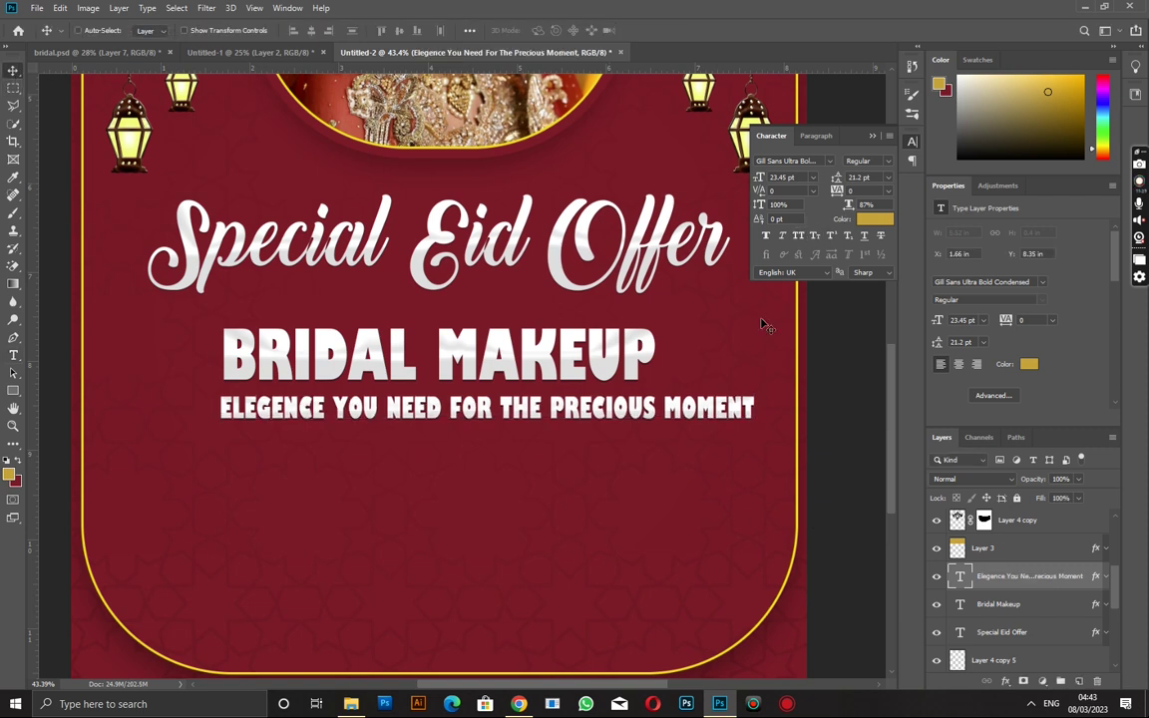
pyautogui.hotkey('ctrl', 't')
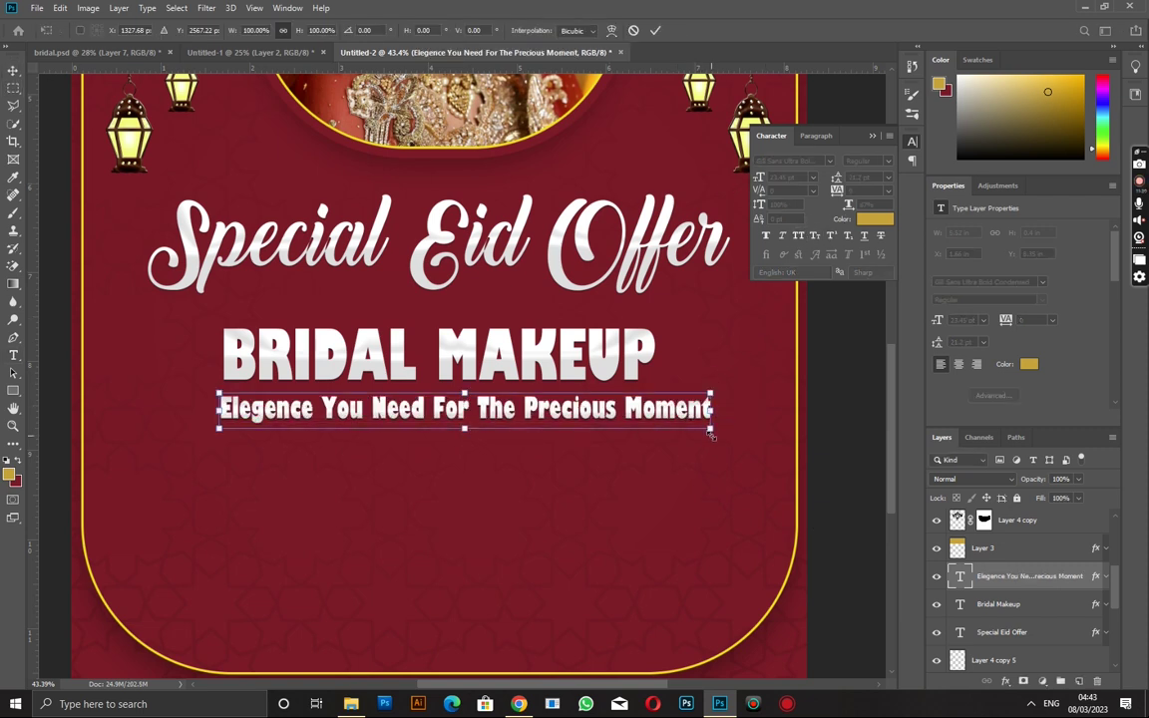
pyautogui.press('Return')
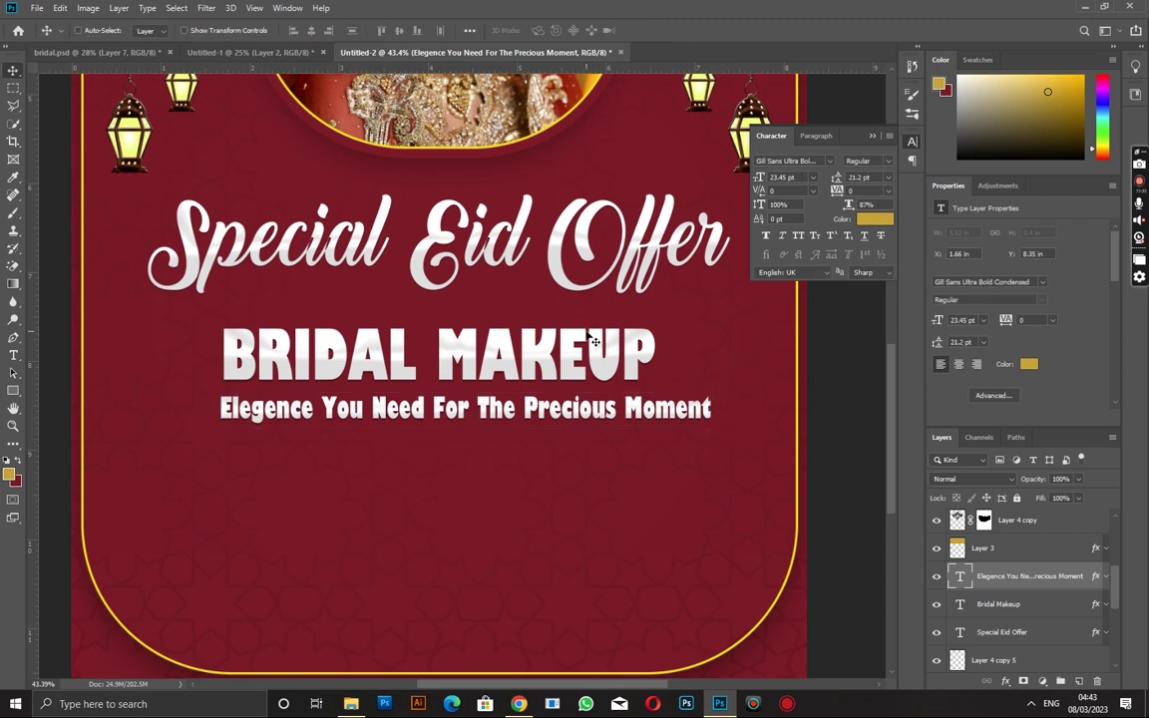
pyautogui.scroll(-2, 586, 342)
pyautogui.scroll(-1, 586, 342)
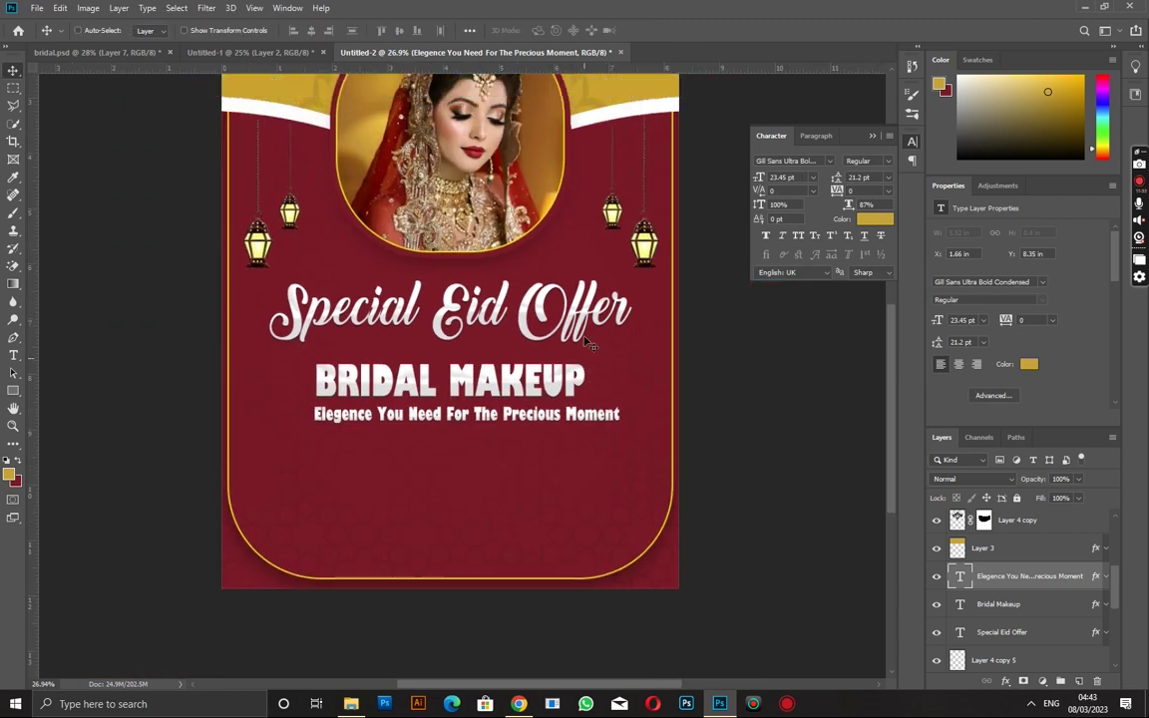
# Step: Set the tagline in Agency FB and scale it up to about 122% (28.64 pt)
pyautogui.click(828, 163)
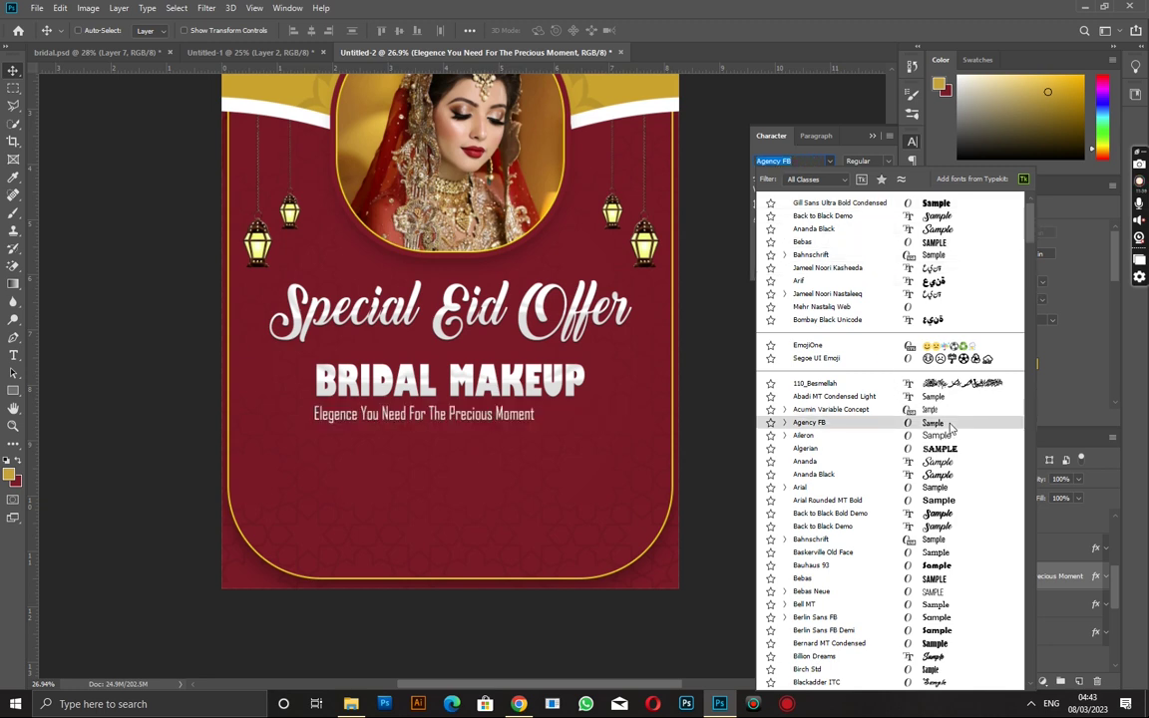
pyautogui.click(950, 426)
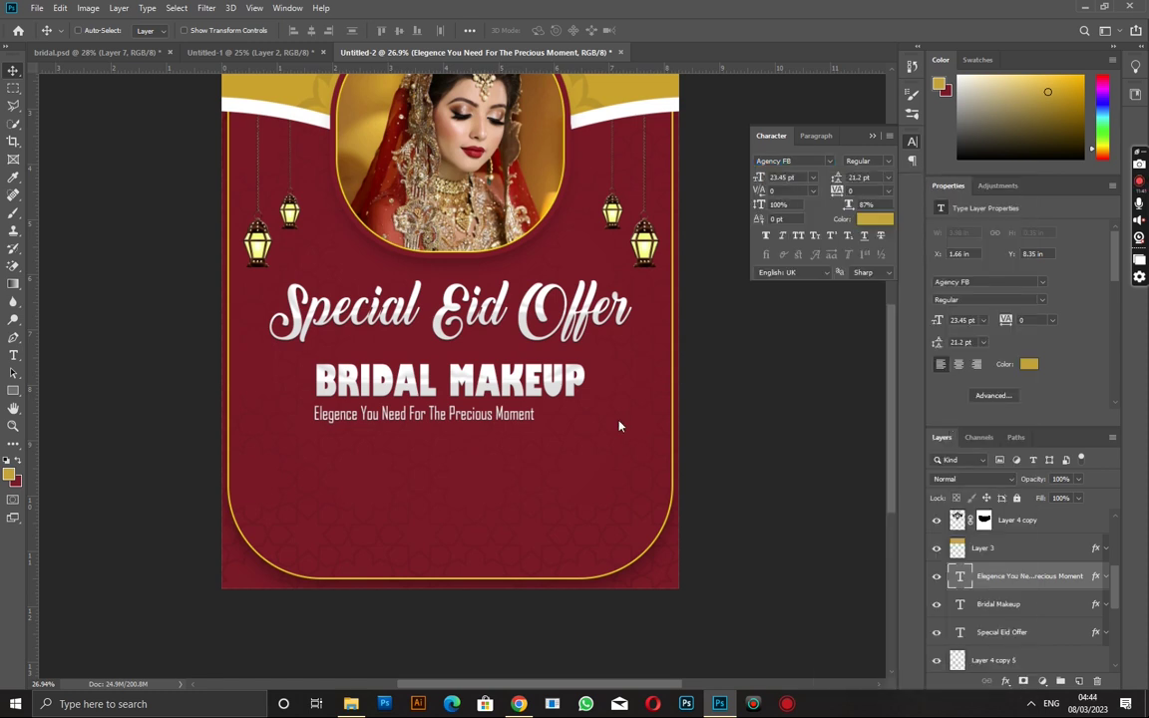
pyautogui.hotkey('ctrl', 't')
pyautogui.moveTo(535, 420); pyautogui.dragTo(579, 426)
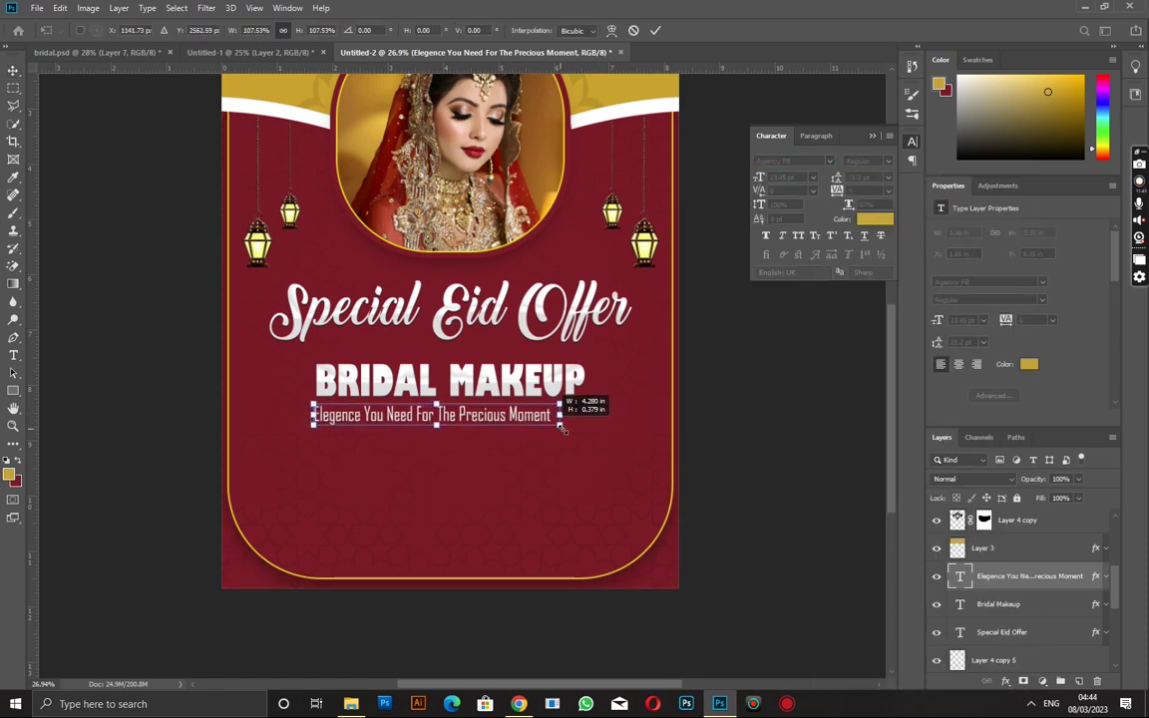
pyautogui.press('Return')
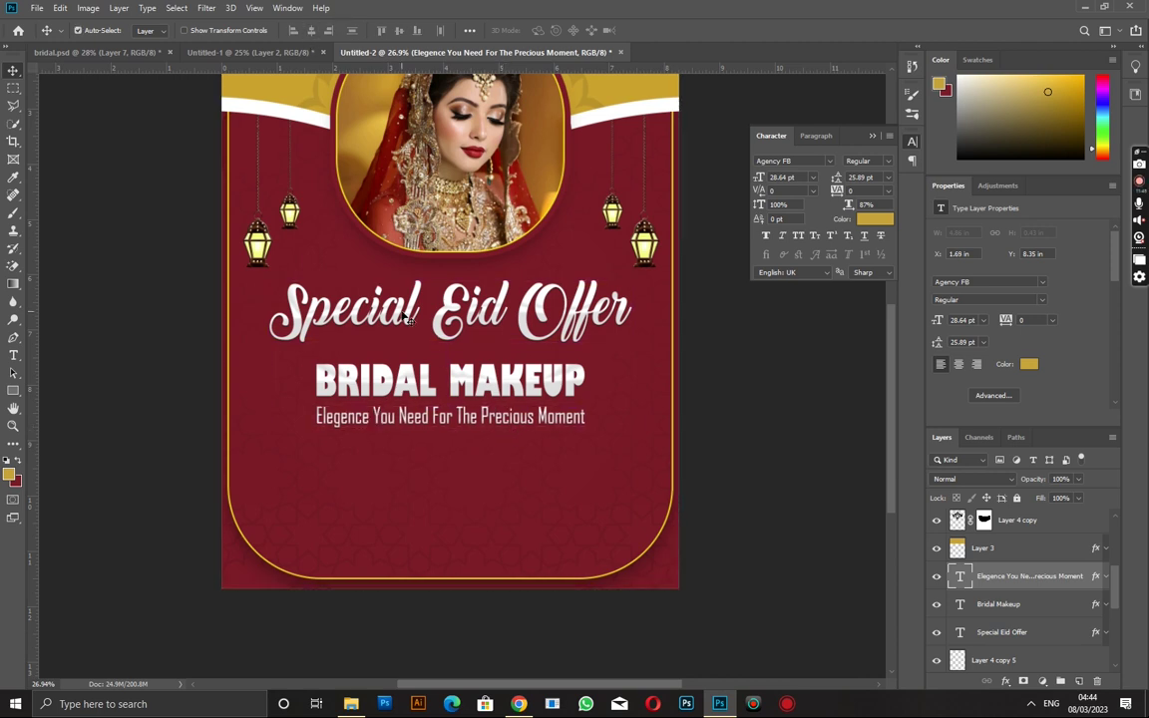
pyautogui.scroll(4, 510, 365)
pyautogui.hscroll(-1, 449, 423)
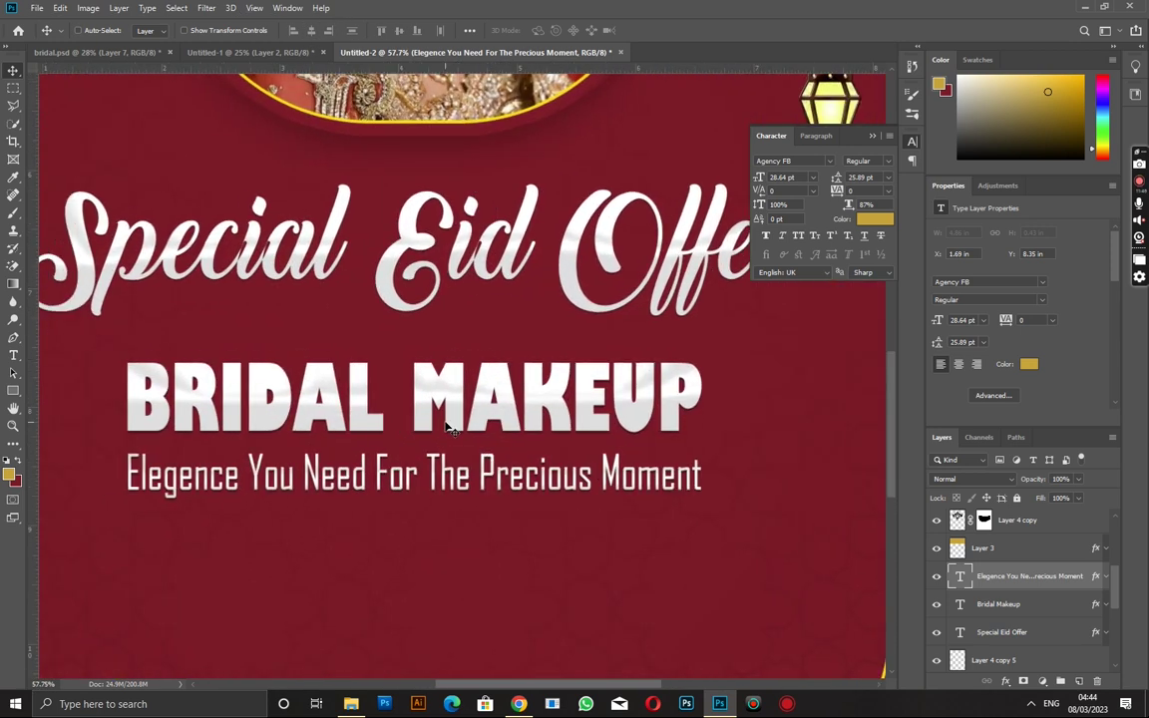
pyautogui.scroll(-4, 447, 425)
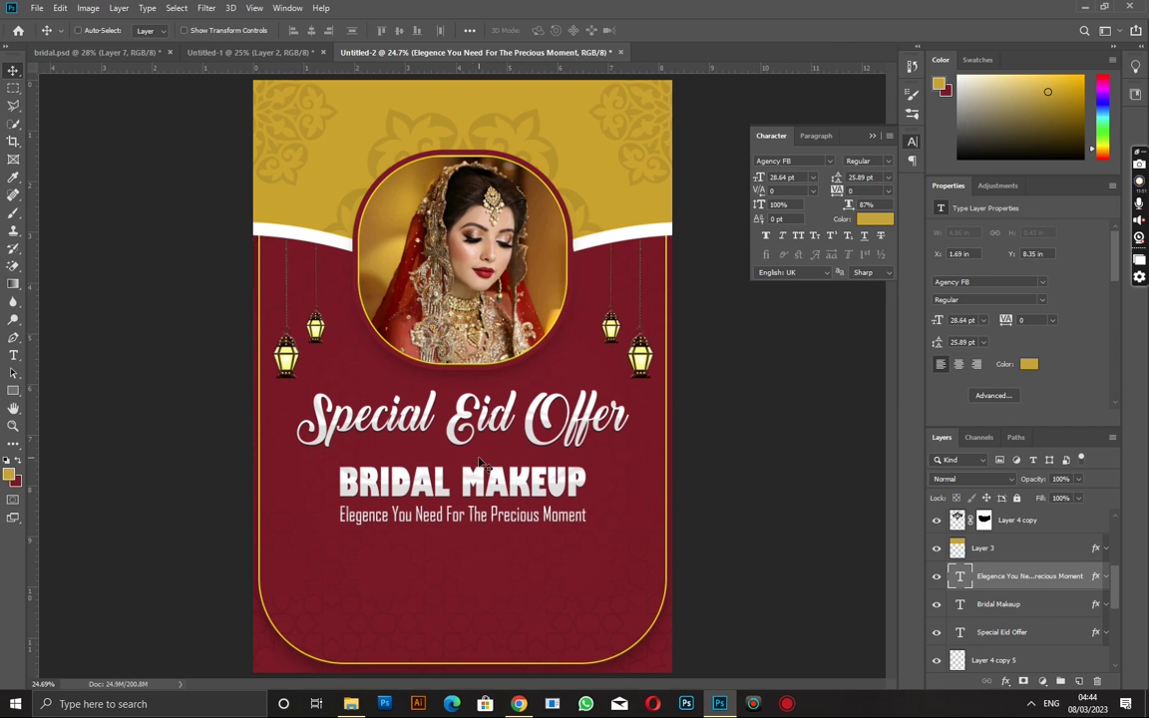
pyautogui.scroll(1, 450, 484)
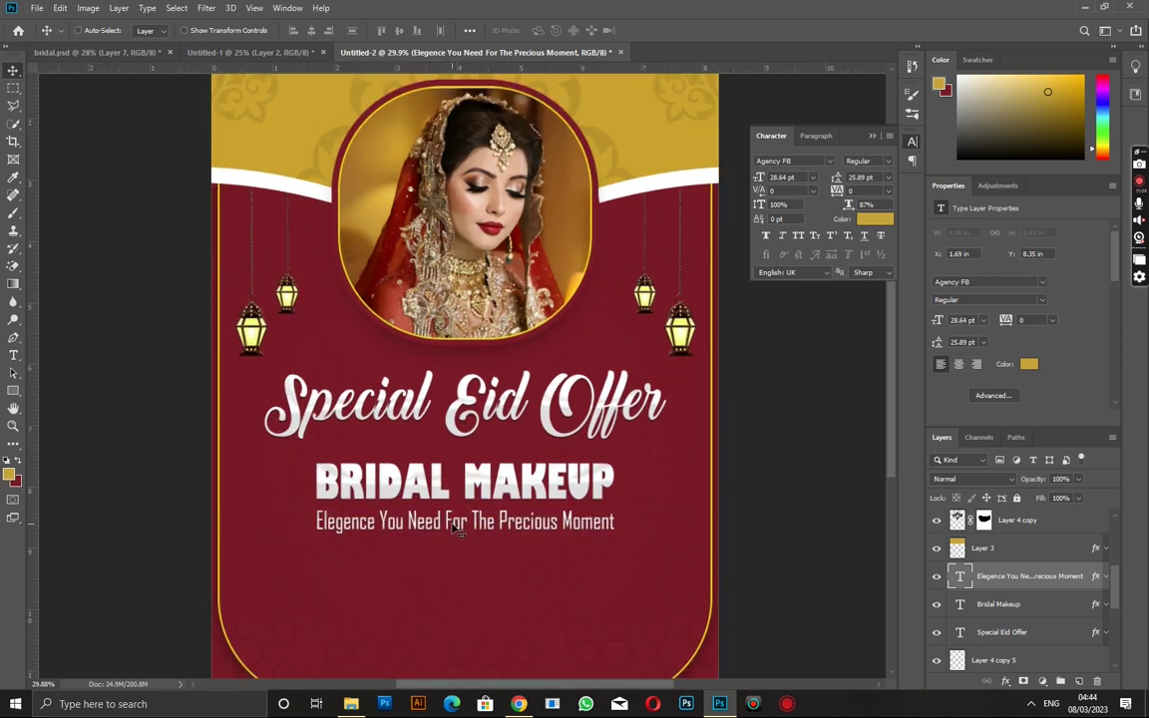
pyautogui.scroll(-3, 456, 530)
pyautogui.hscroll(-1, 456, 531)
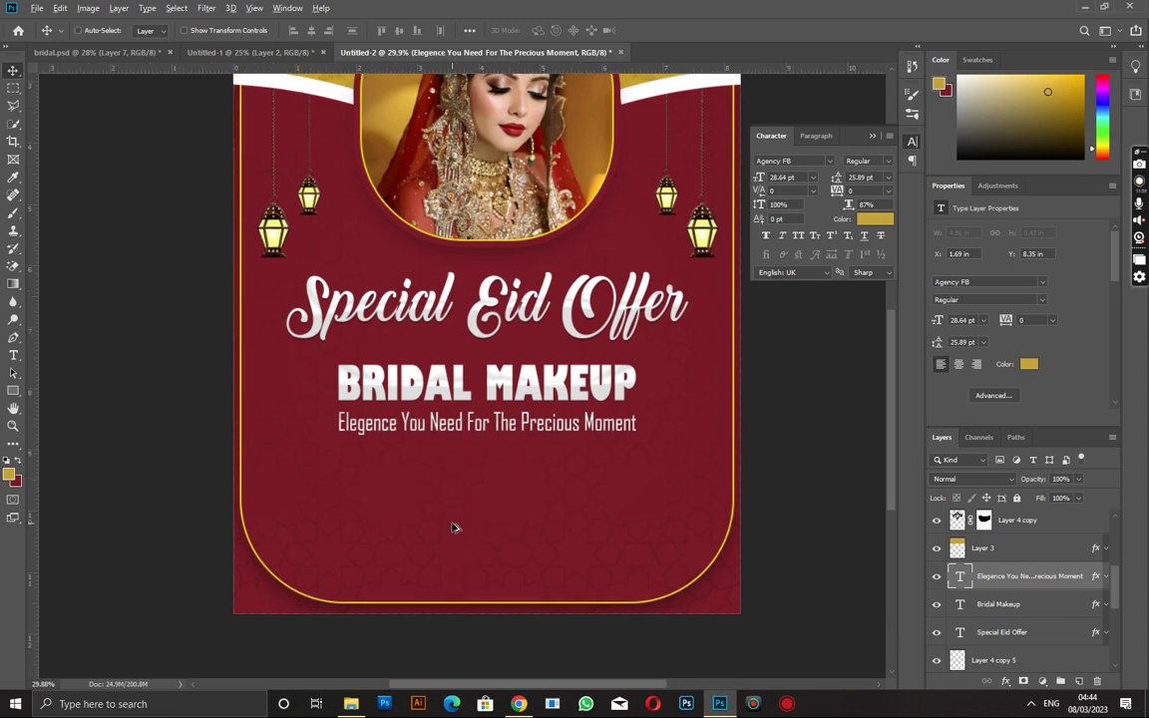
pyautogui.scroll(1, 453, 528)
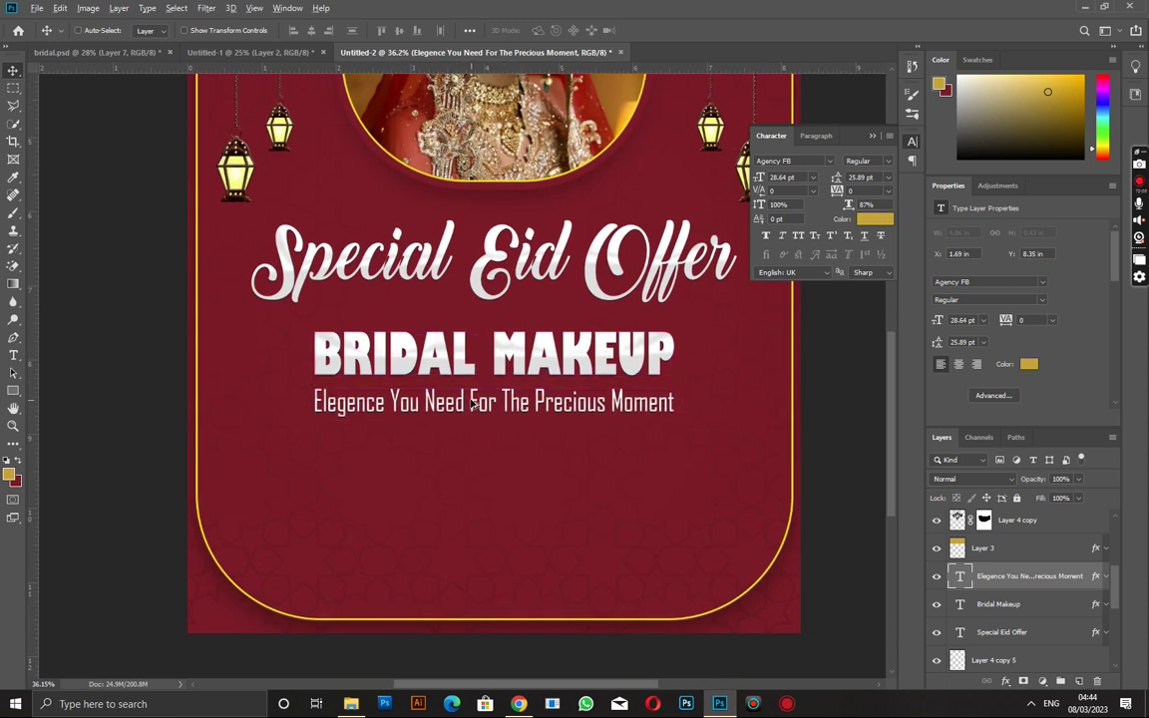
# Step: Duplicate the tagline below as 'Only', set it in Bebas, and centre it horizontally
pyautogui.keyDown('alt'); pyautogui.moveTo(472, 402); pyautogui.dragTo(472, 452); pyautogui.keyUp('alt')
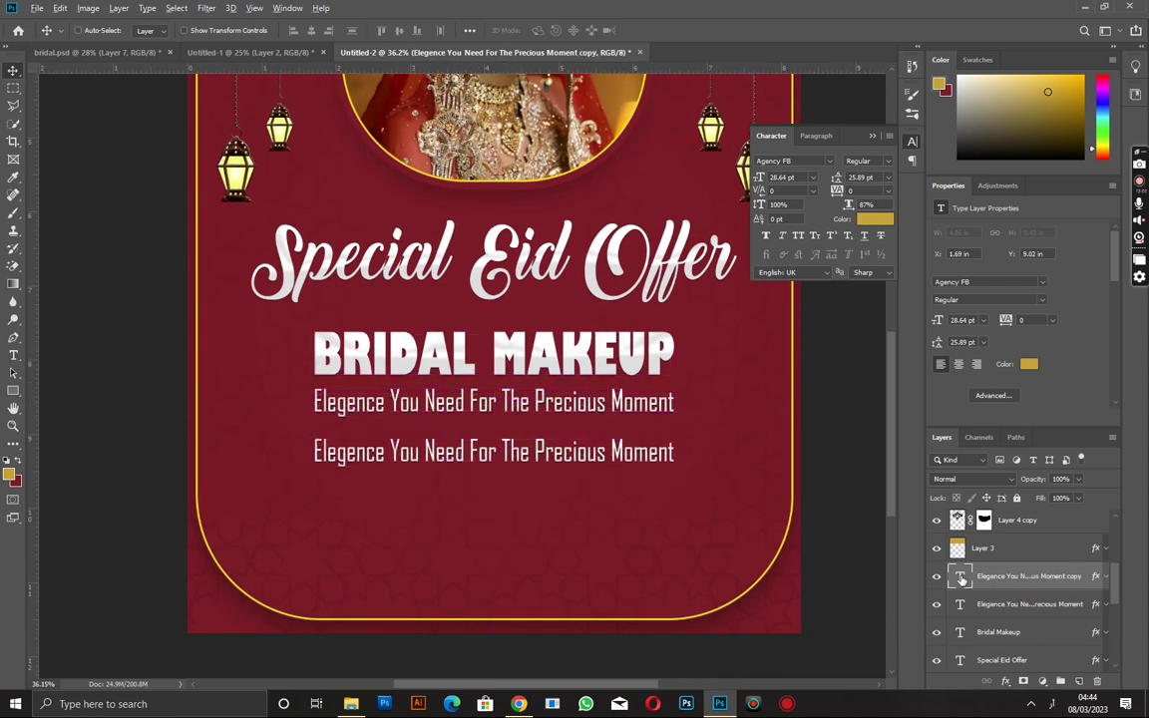
pyautogui.doubleClick(960, 578)
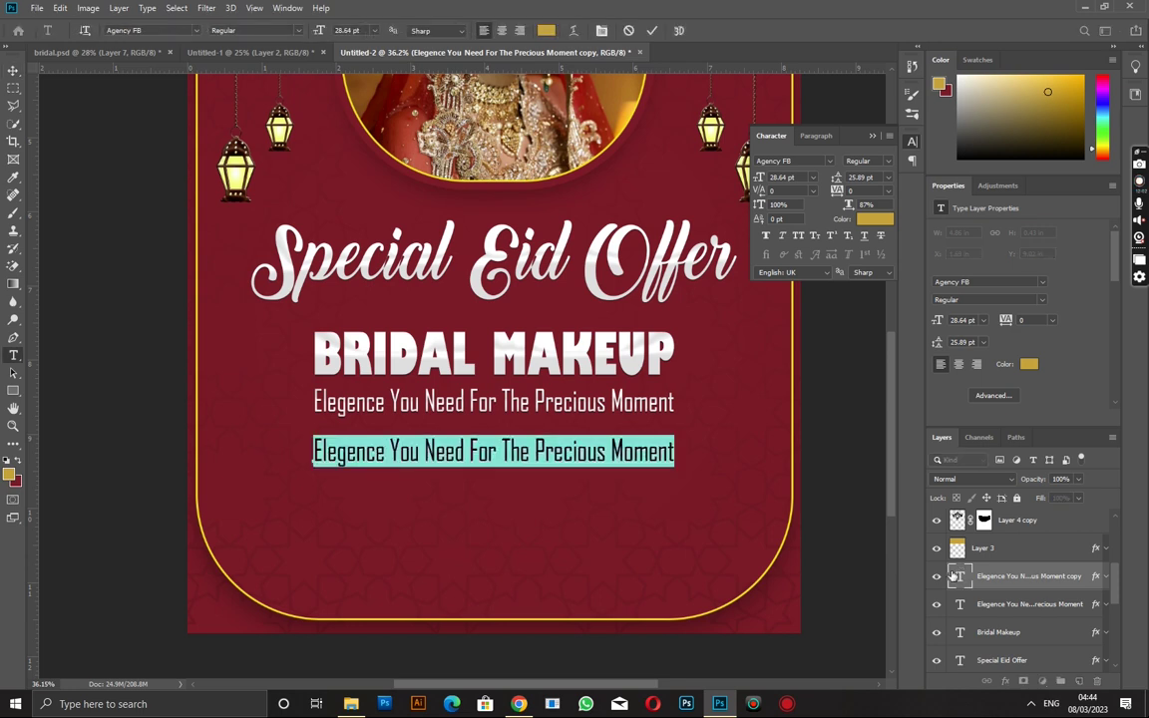
pyautogui.press('BackSpace')
pyautogui.write('Only')
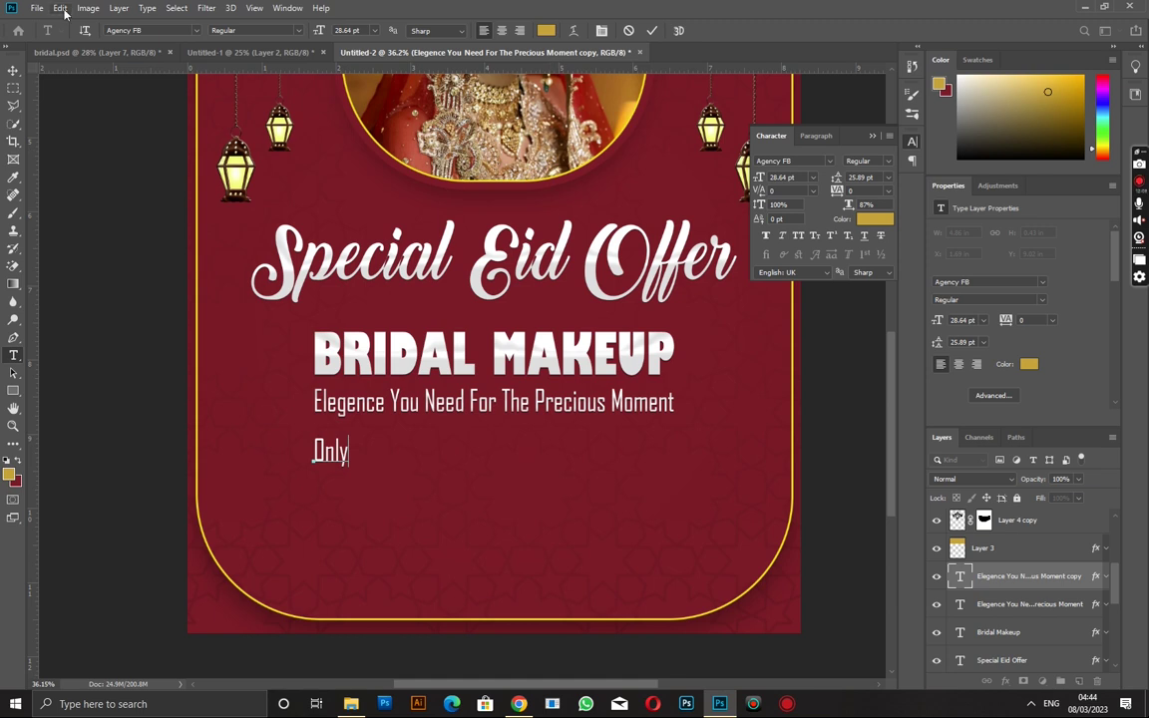
pyautogui.click(13, 70)
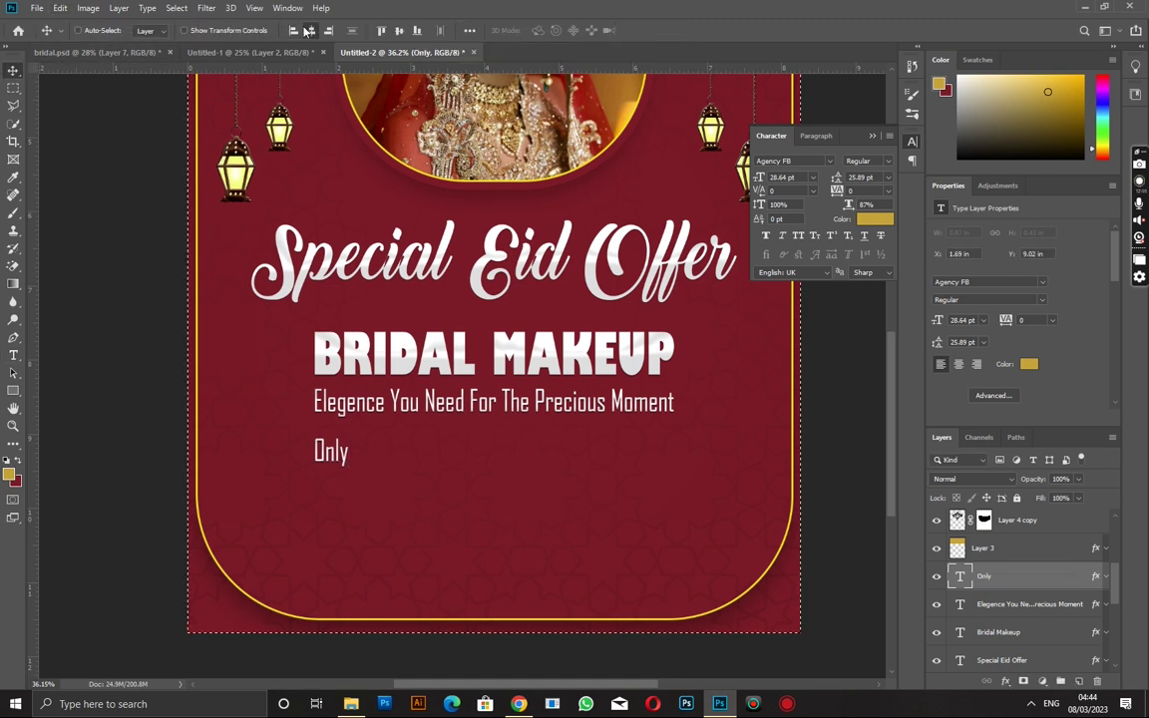
pyautogui.click(308, 31)
pyautogui.click(829, 162)
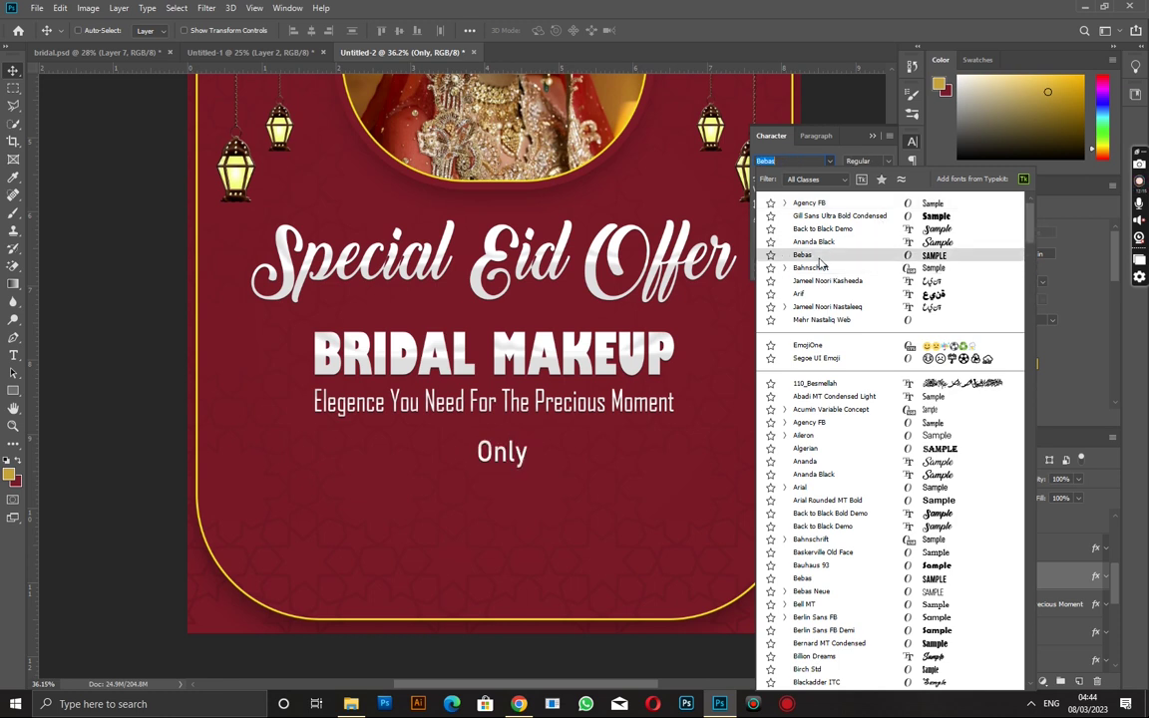
pyautogui.click(819, 256)
pyautogui.hotkey('ctrl', 'a')
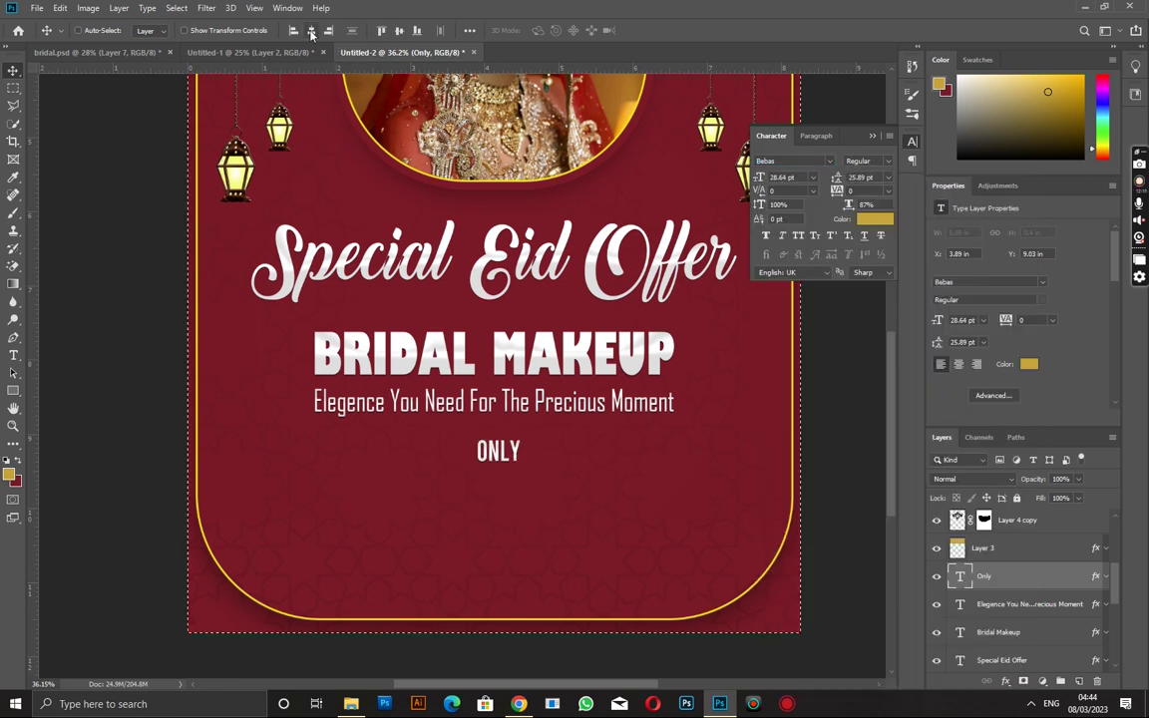
pyautogui.click(310, 30)
pyautogui.hotkey('ctrl', 'd')
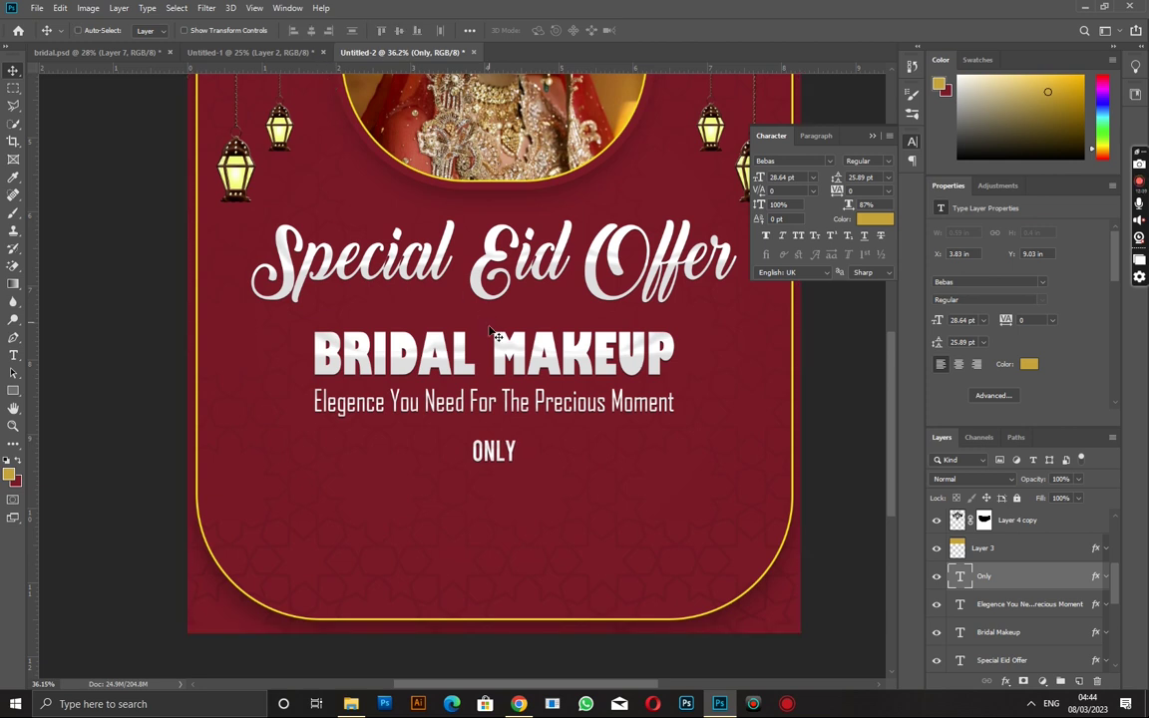
pyautogui.scroll(-1, 525, 437)
# Step: Add a 15,000 price copy below ONLY, scaled to 82.72 pt and centred
pyautogui.moveTo(513, 407); pyautogui.dragTo(512, 441)
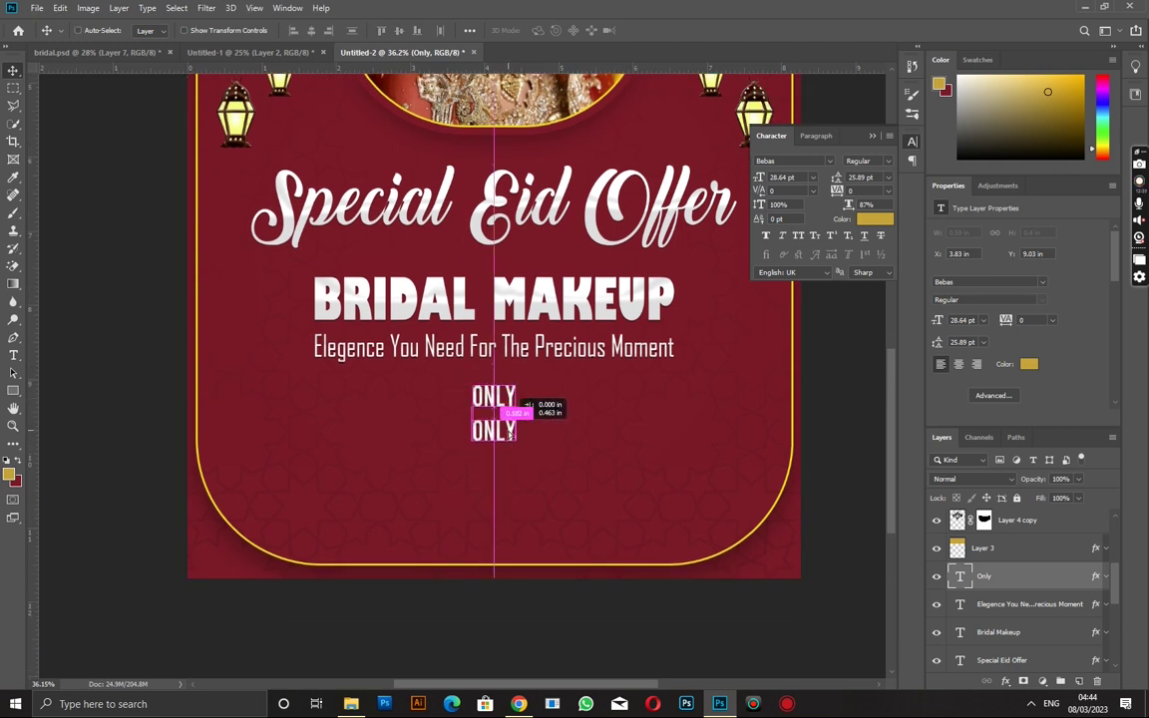
pyautogui.doubleClick(960, 576)
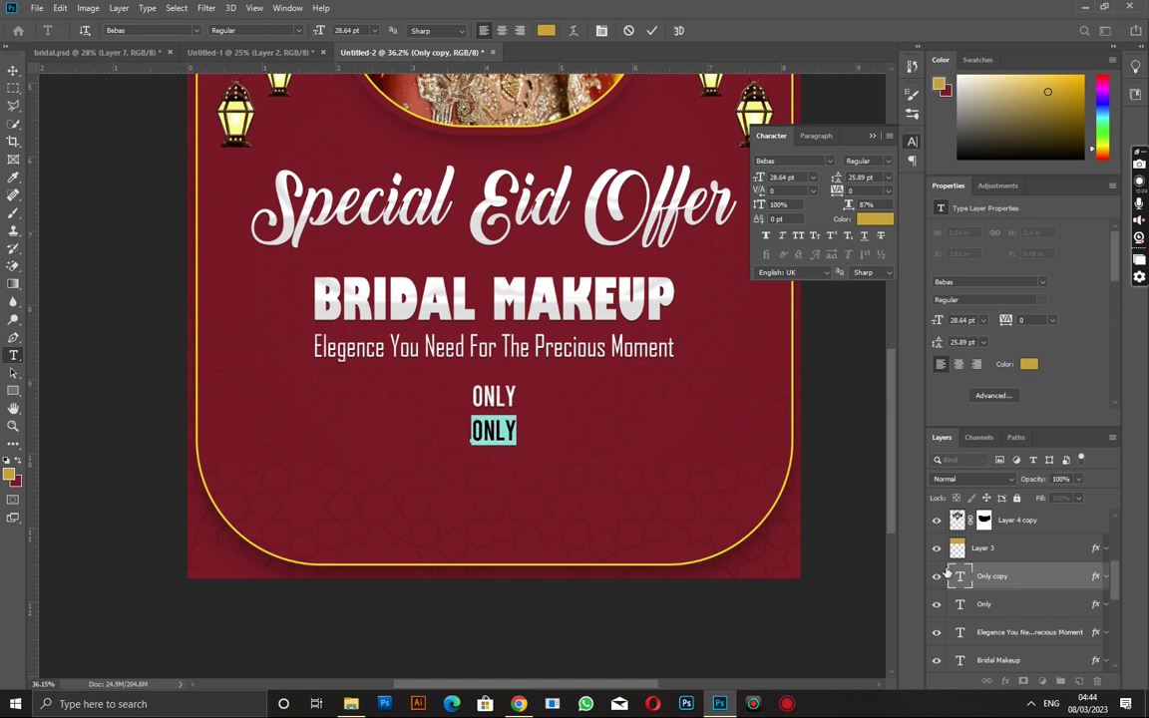
pyautogui.write('15')
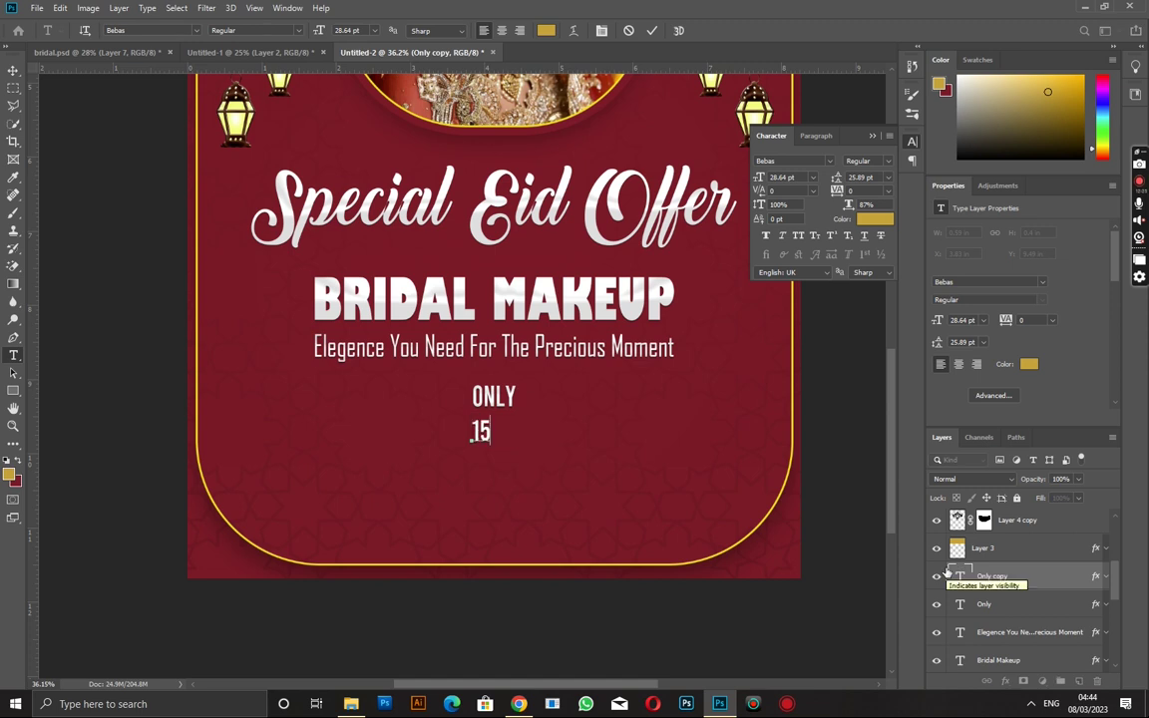
pyautogui.write(',000')
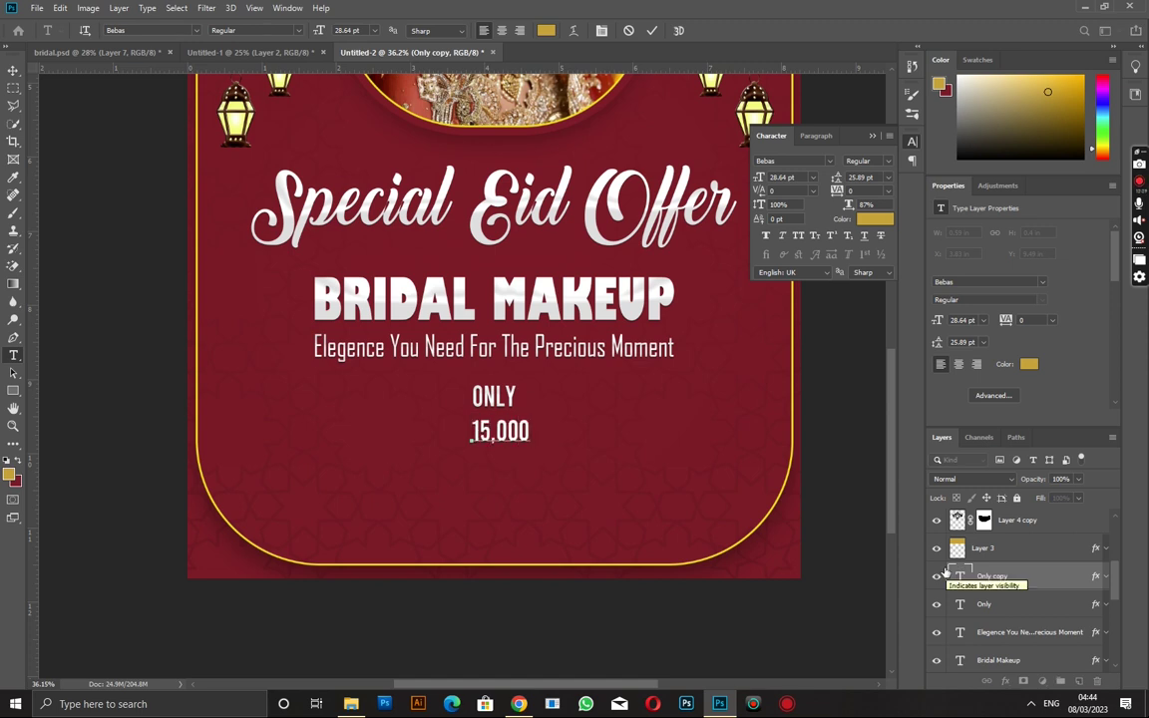
pyautogui.click(12, 70)
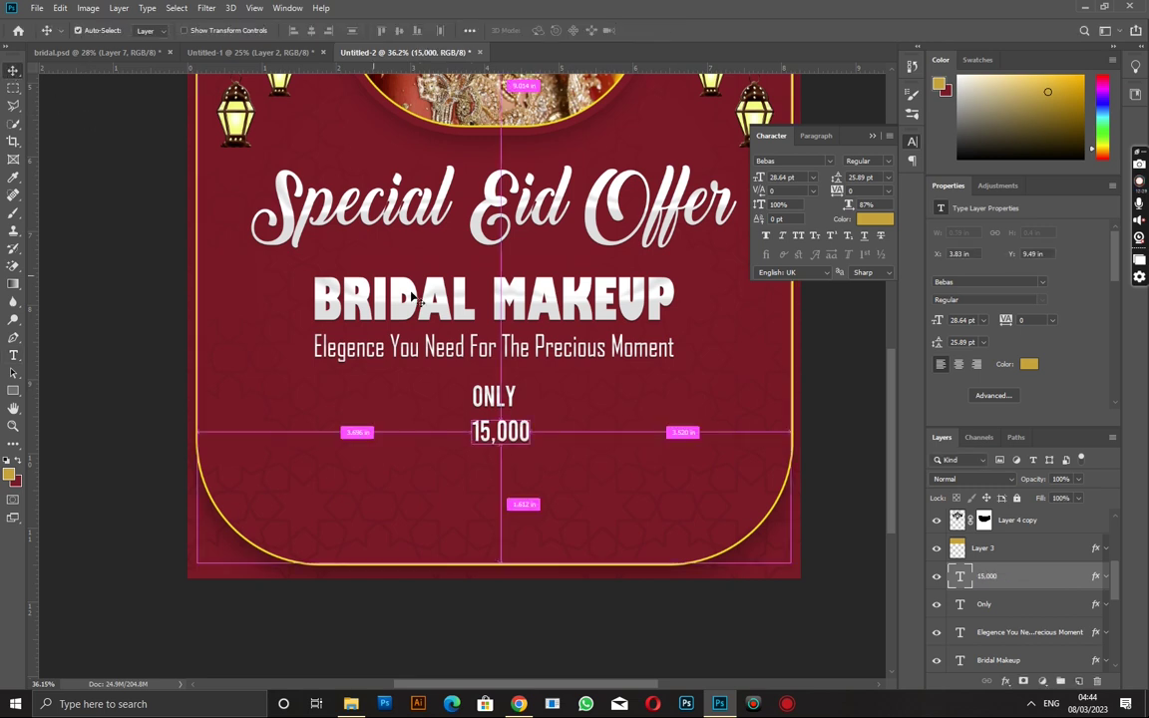
pyautogui.hotkey('ctrl', 't')
pyautogui.moveTo(530, 443); pyautogui.dragTo(612, 481)
pyautogui.press('Return')
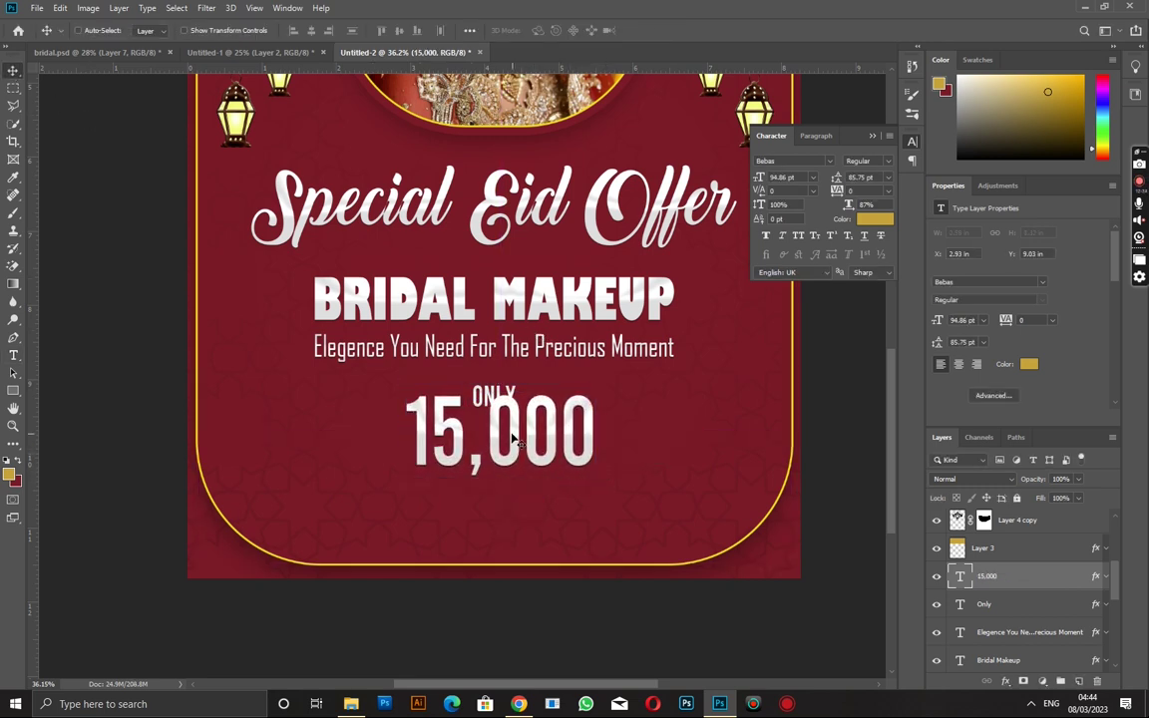
pyautogui.moveTo(488, 399); pyautogui.dragTo(482, 397)
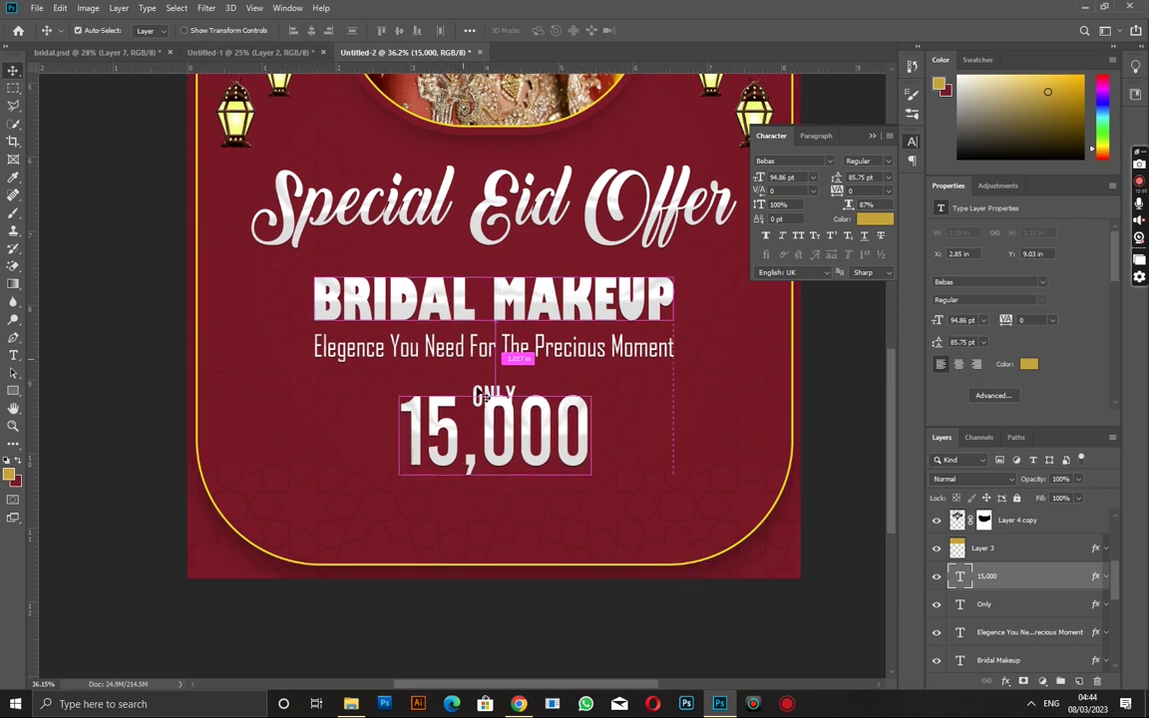
pyautogui.hotkey('ctrl', 't')
pyautogui.moveTo(589, 479); pyautogui.dragTo(579, 466)
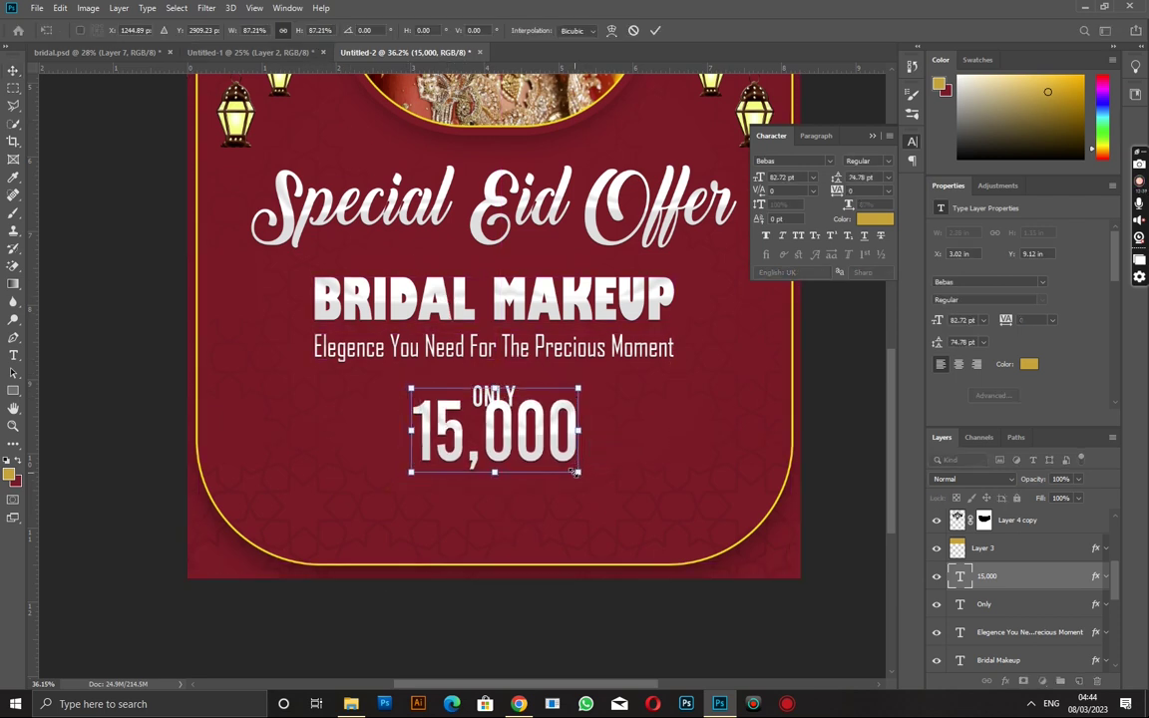
pyautogui.press('Return')
pyautogui.moveTo(536, 429); pyautogui.dragTo(531, 434)
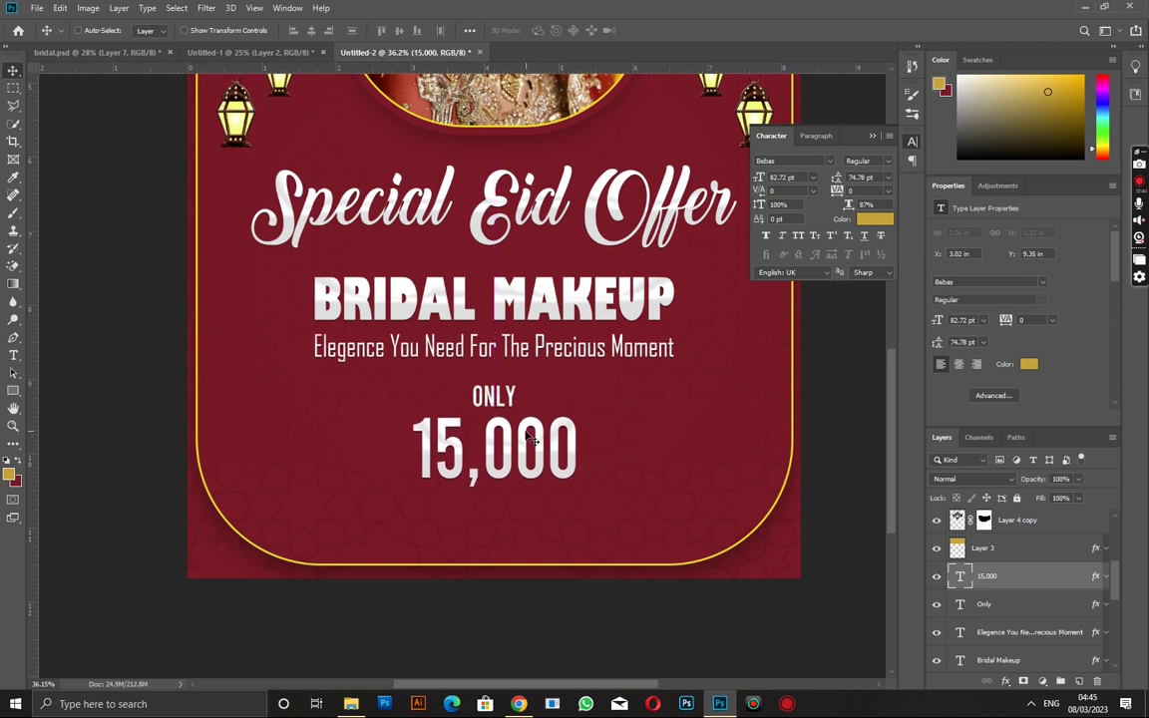
# Step: Duplicate ONLY below the price as PKR and centre it horizontally
pyautogui.moveTo(508, 399); pyautogui.dragTo(509, 511)
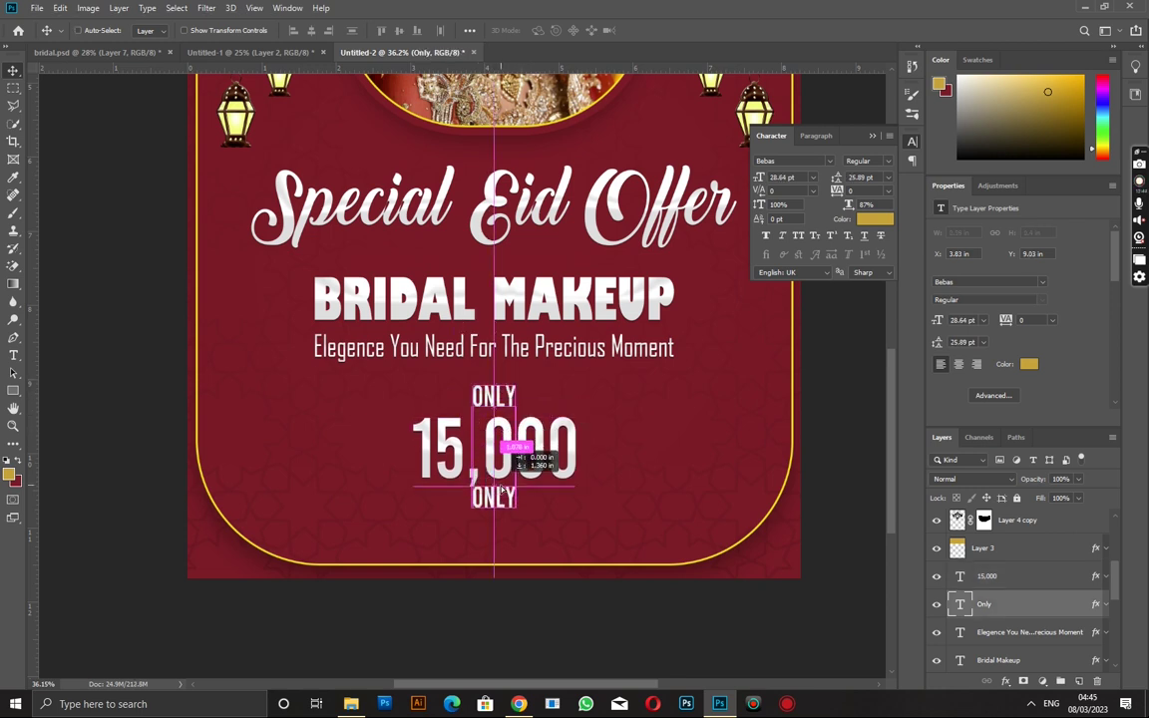
pyautogui.doubleClick(957, 604)
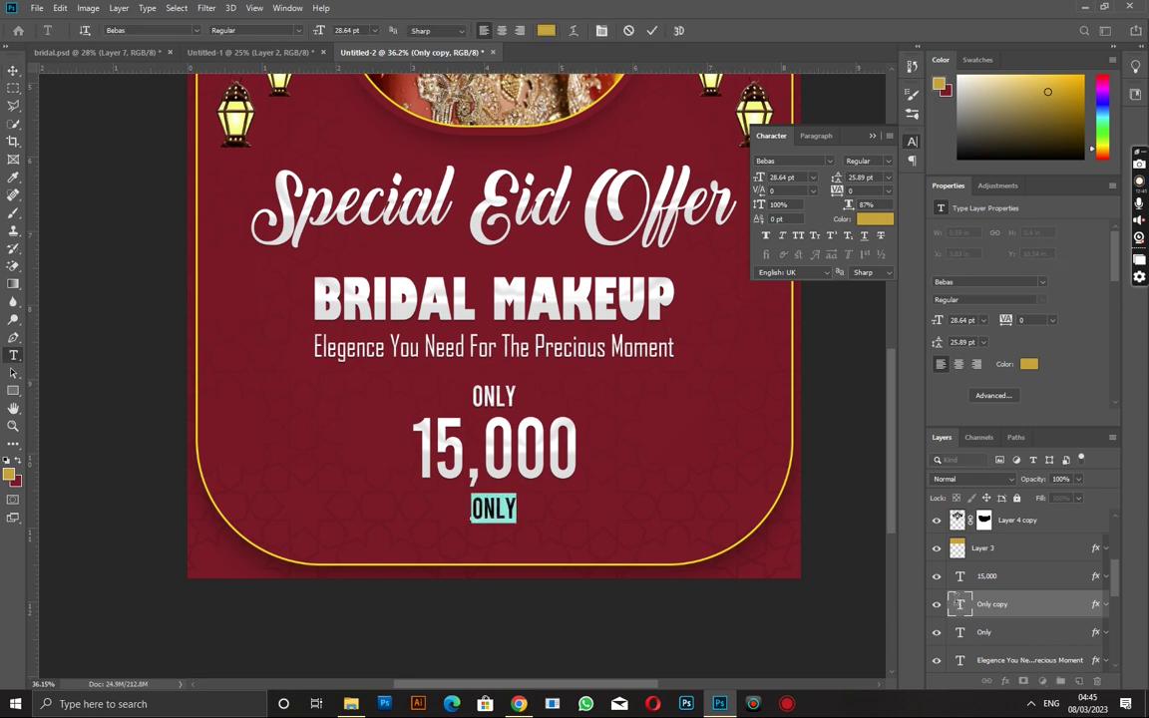
pyautogui.write('PK')
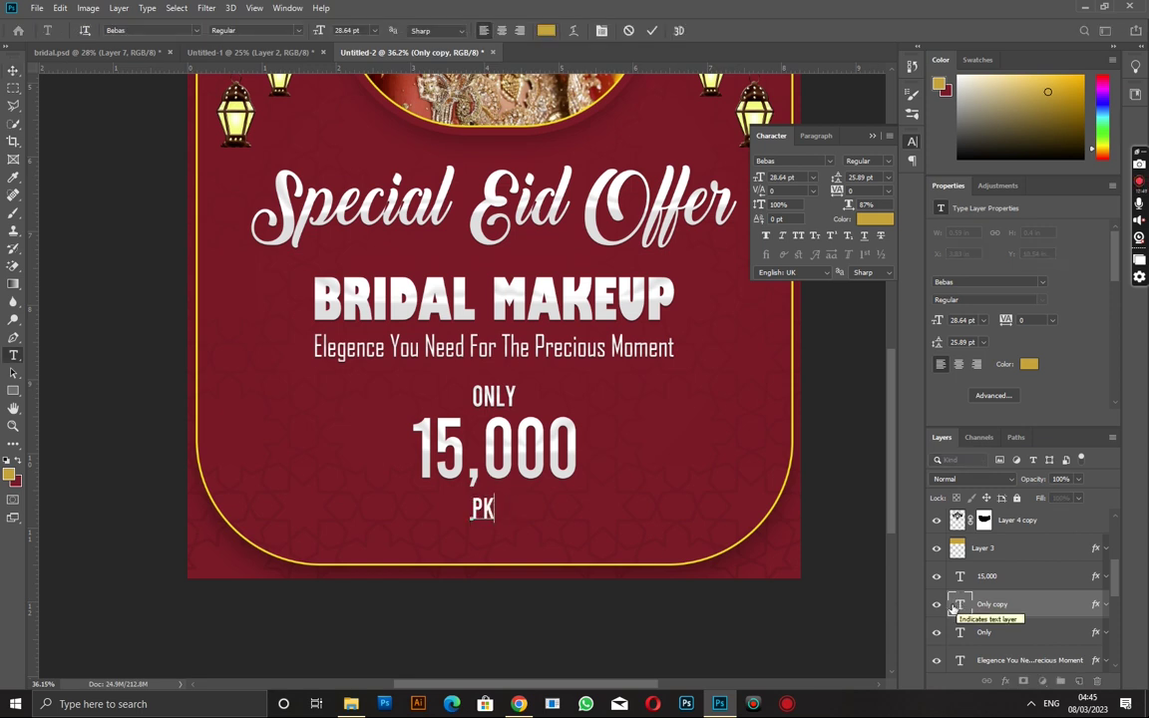
pyautogui.write('R')
pyautogui.hotkey('ctrl', 'Return')
pyautogui.press('v')
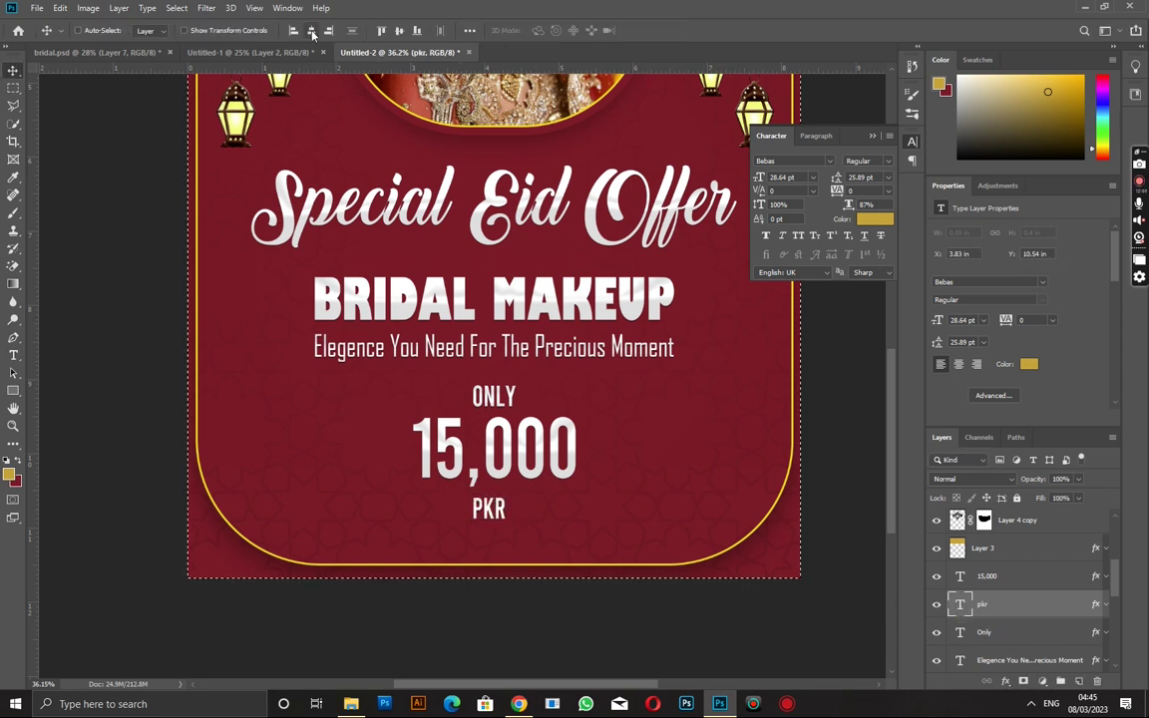
pyautogui.click(311, 30)
pyautogui.hotkey('ctrl', 'd')
pyautogui.scroll(2, 512, 438)
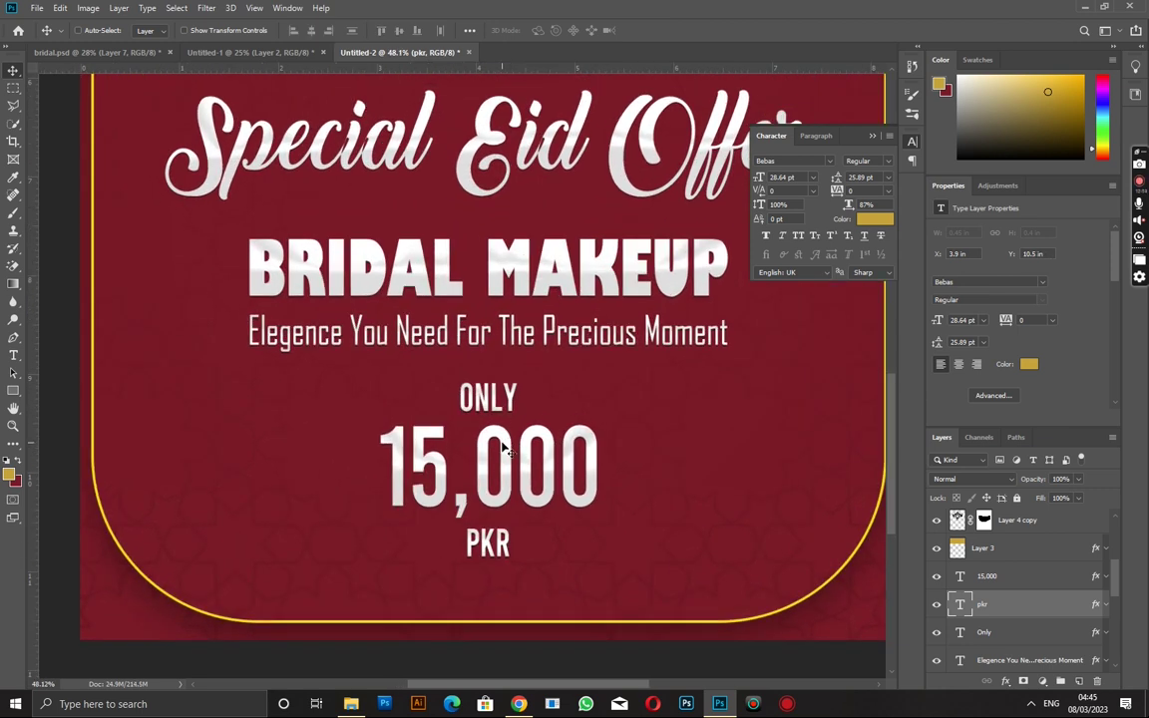
# Step: Nudge PKR and 15,000 up together toward the tagline
pyautogui.hotkey('shift', 'Up')
pyautogui.keyDown('shift'); pyautogui.click(508, 428); pyautogui.keyUp('shift')
pyautogui.hotkey('shift', 'Up')
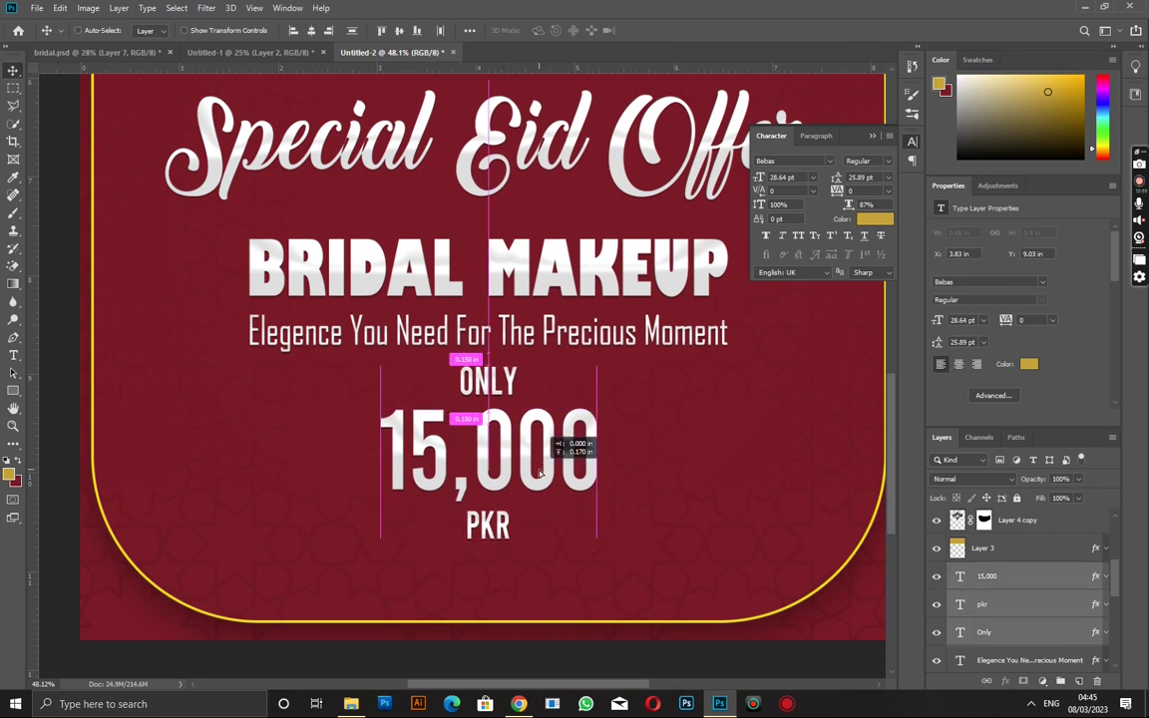
pyautogui.scroll(-3, 534, 482)
pyautogui.scroll(-2, 533, 481)
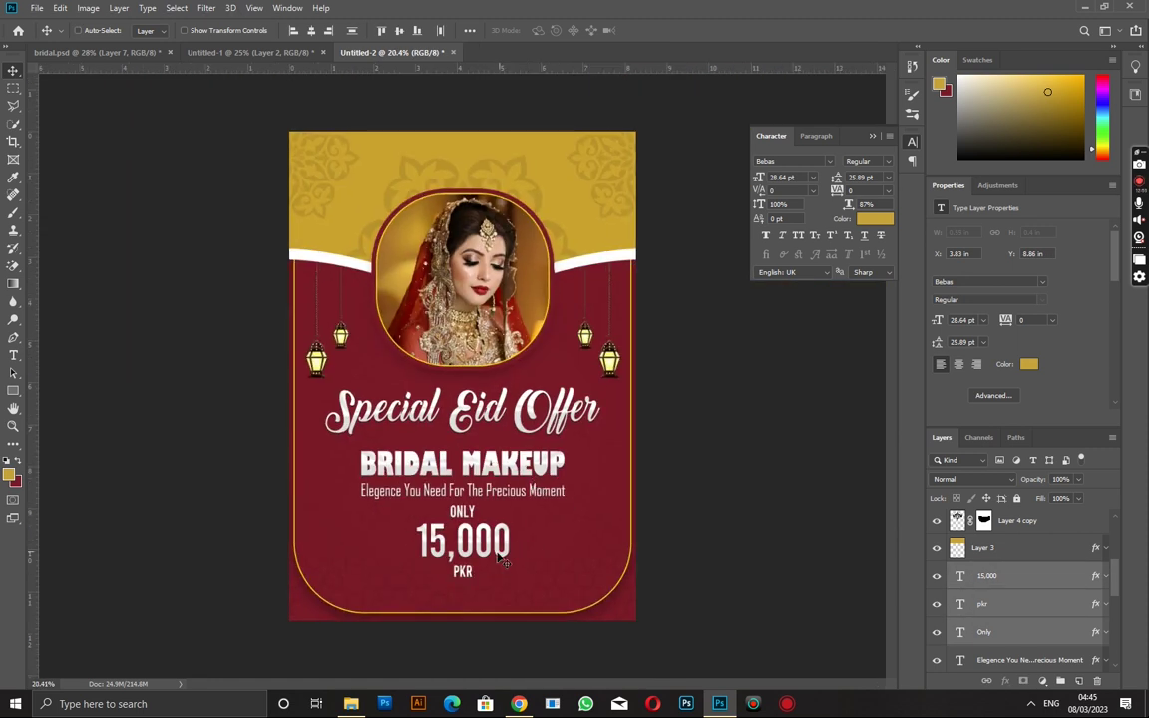
pyautogui.scroll(2, 503, 563)
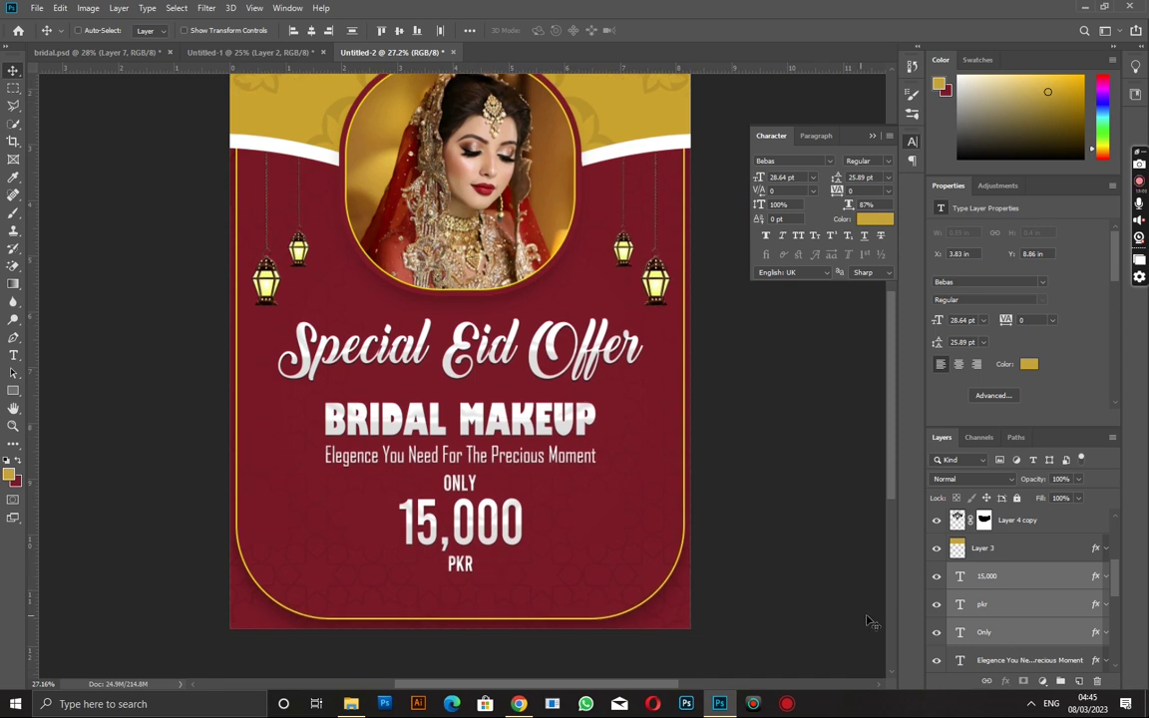
pyautogui.click(992, 586)
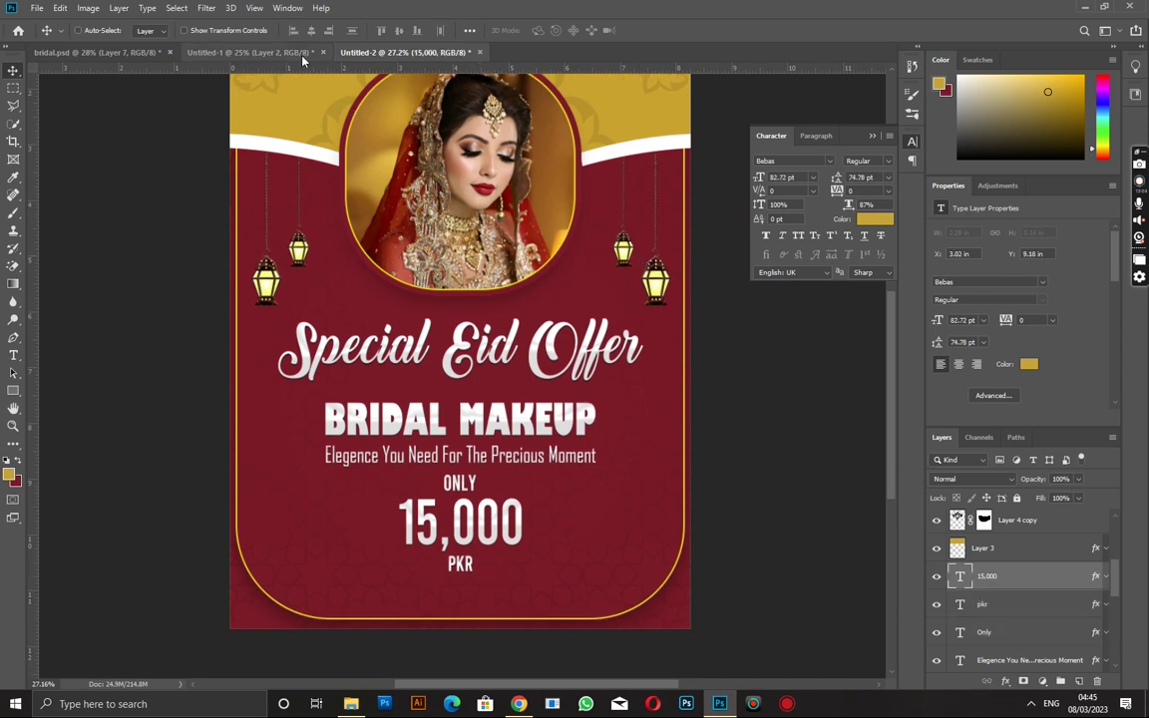
# Step: In the Untitled-1 document, hide the lantern layer and select the icons layer
pyautogui.click(272, 52)
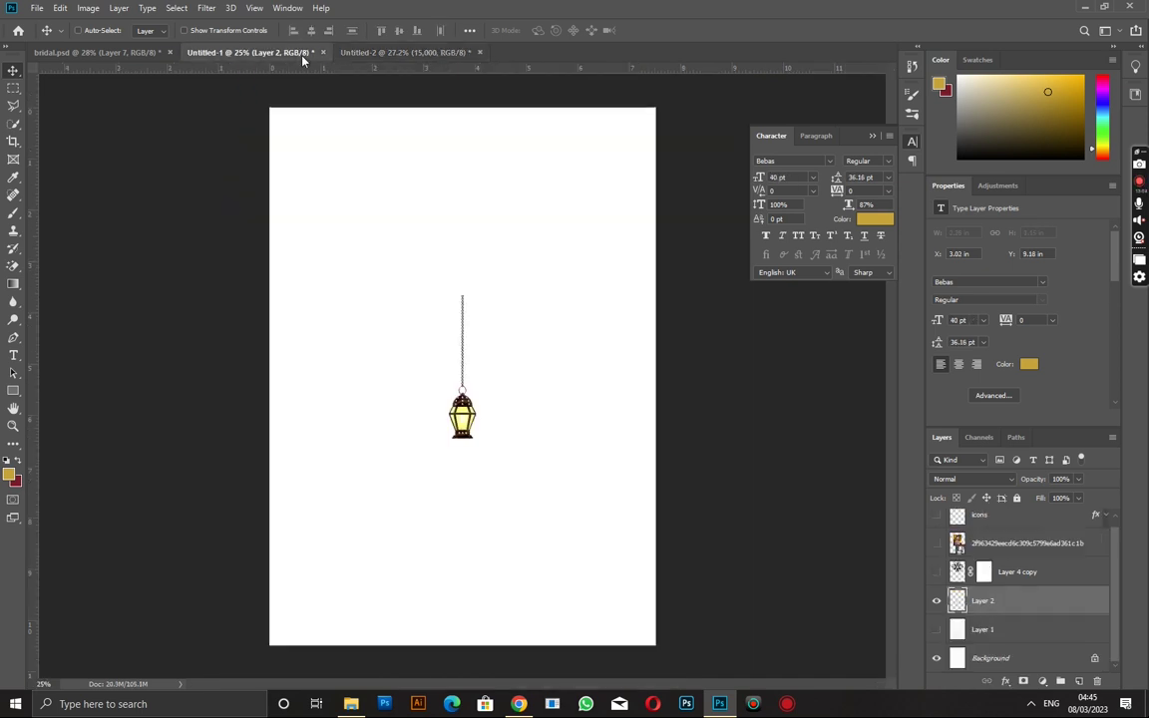
pyautogui.click(935, 599)
pyautogui.click(990, 523)
pyautogui.rightClick(982, 522)
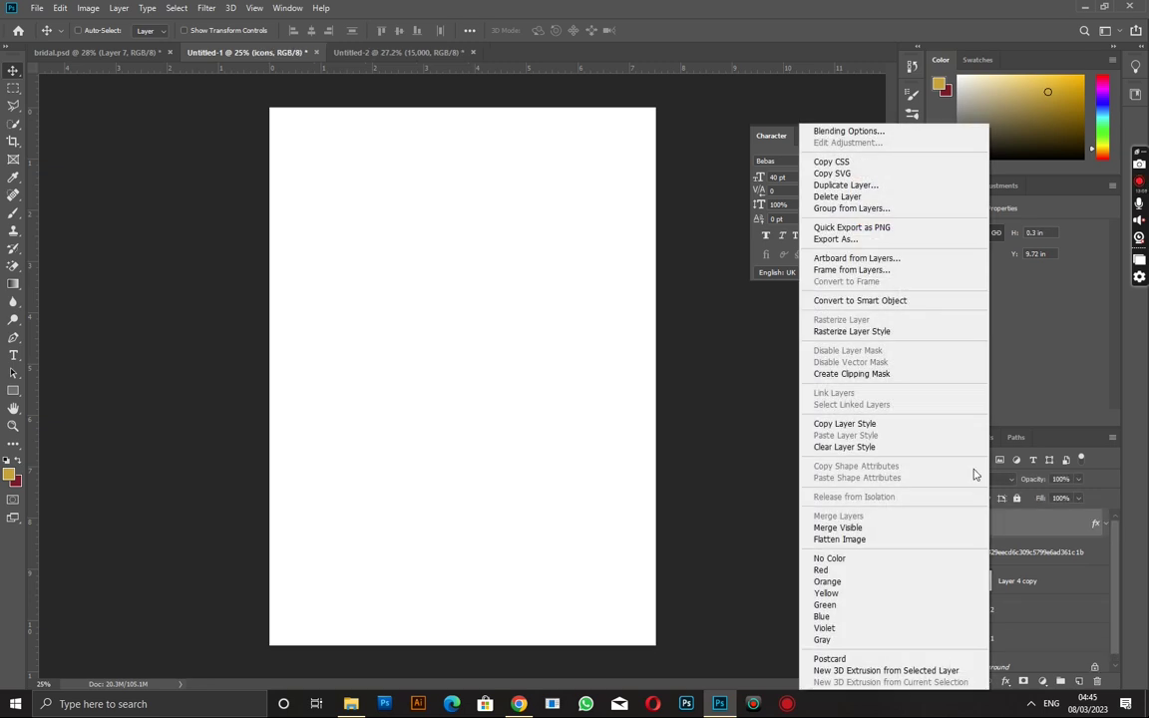
pyautogui.press('Escape')
# Step: Drag the icons layer into the flyer and position the row below PKR
pyautogui.moveTo(1004, 540); pyautogui.dragTo(422, 139)
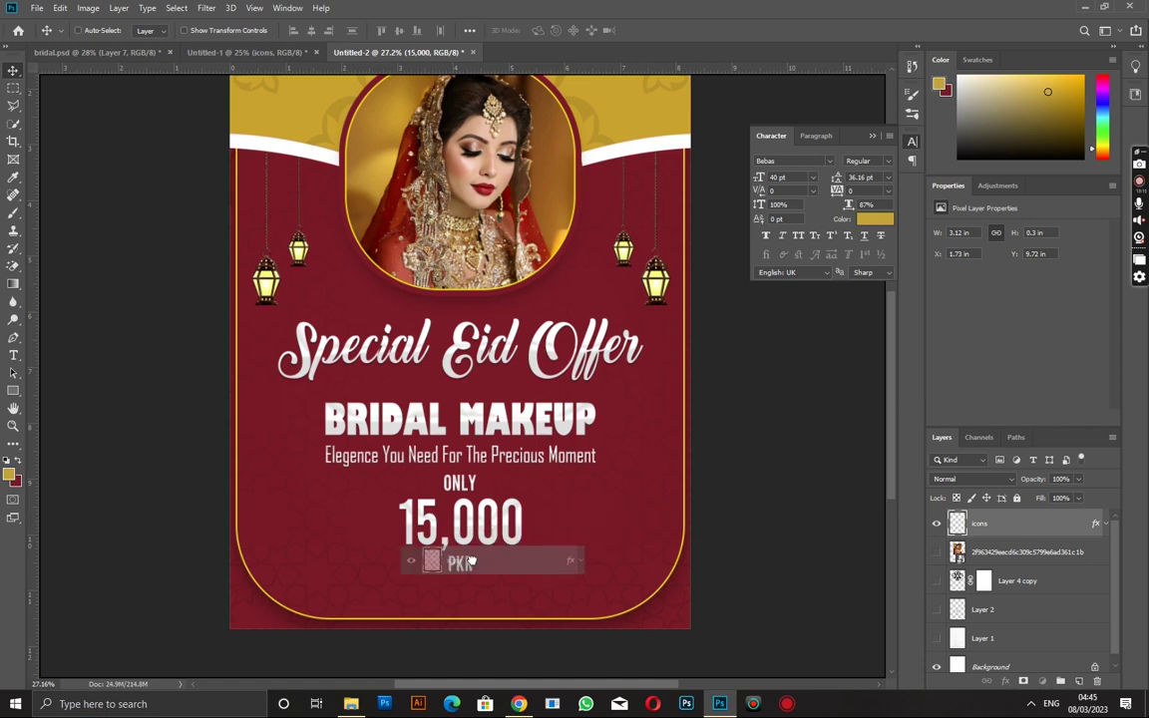
pyautogui.moveTo(578, 519)
pyautogui.mouseDown()
pyautogui.moveTo(462, 598)
pyautogui.moveTo(486, 617)
pyautogui.mouseUp()
pyautogui.hotkey('ctrl', 'a')
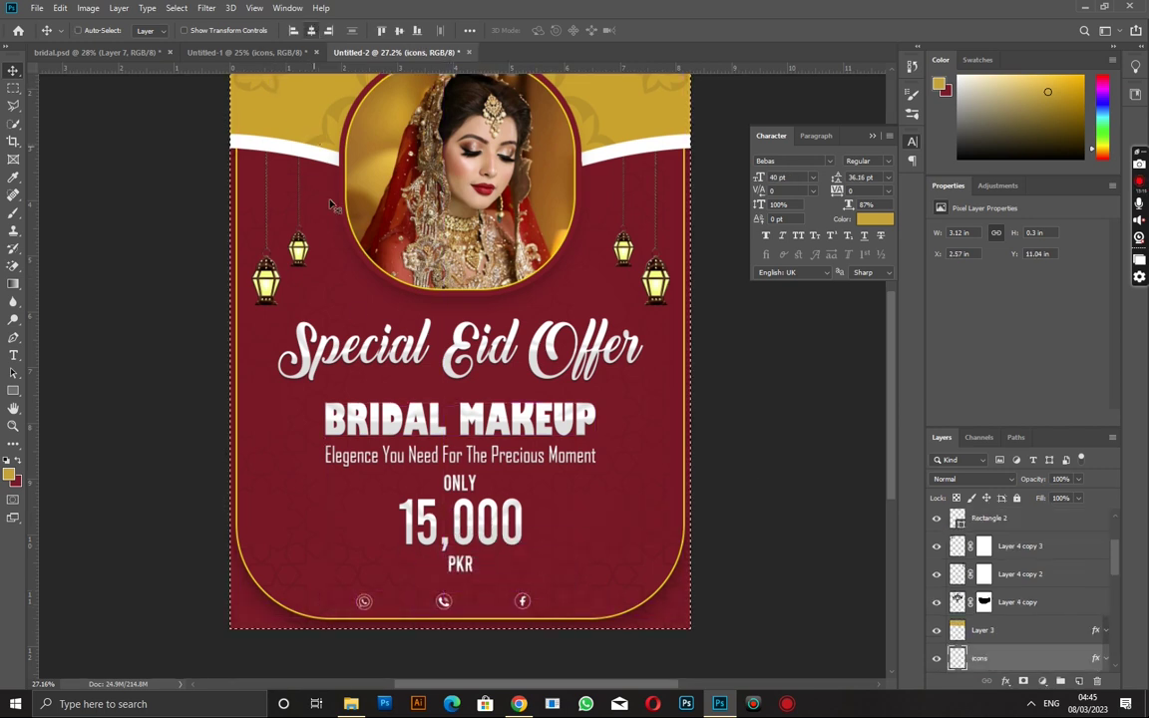
pyautogui.scroll(2, 409, 638)
pyautogui.scroll(2, 377, 618)
pyautogui.scroll(1, 377, 618)
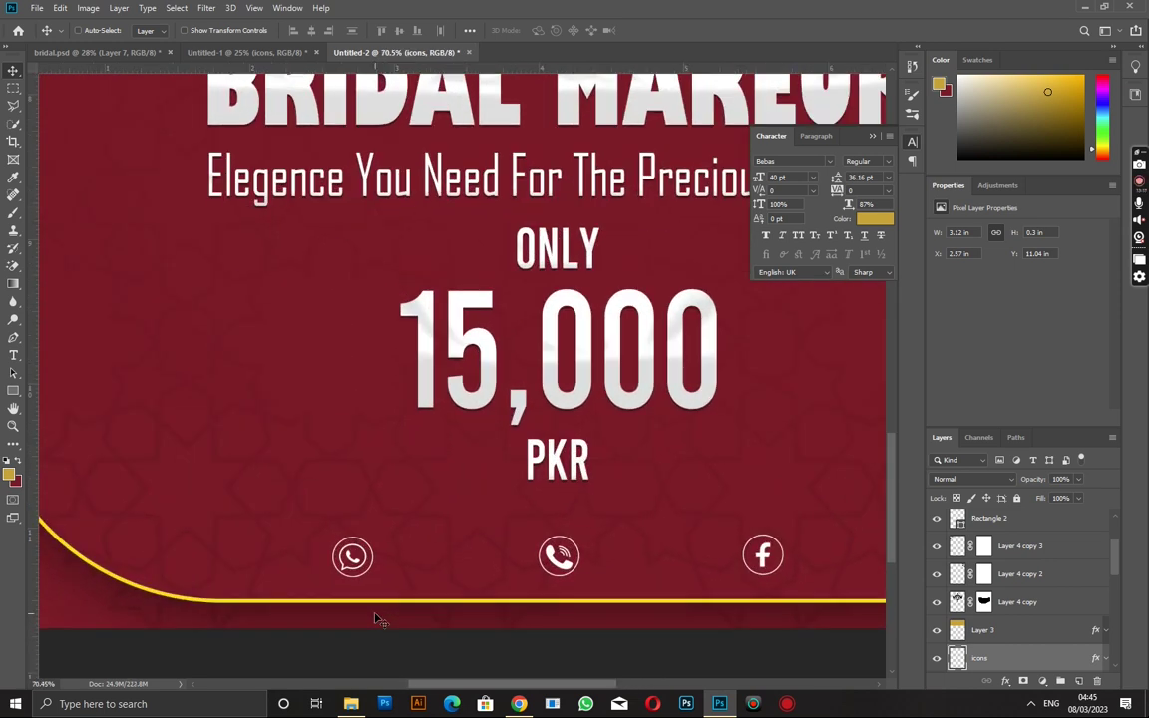
pyautogui.scroll(-1, 376, 618)
pyautogui.scroll(-1, 432, 580)
pyautogui.moveTo(510, 520); pyautogui.dragTo(480, 514)
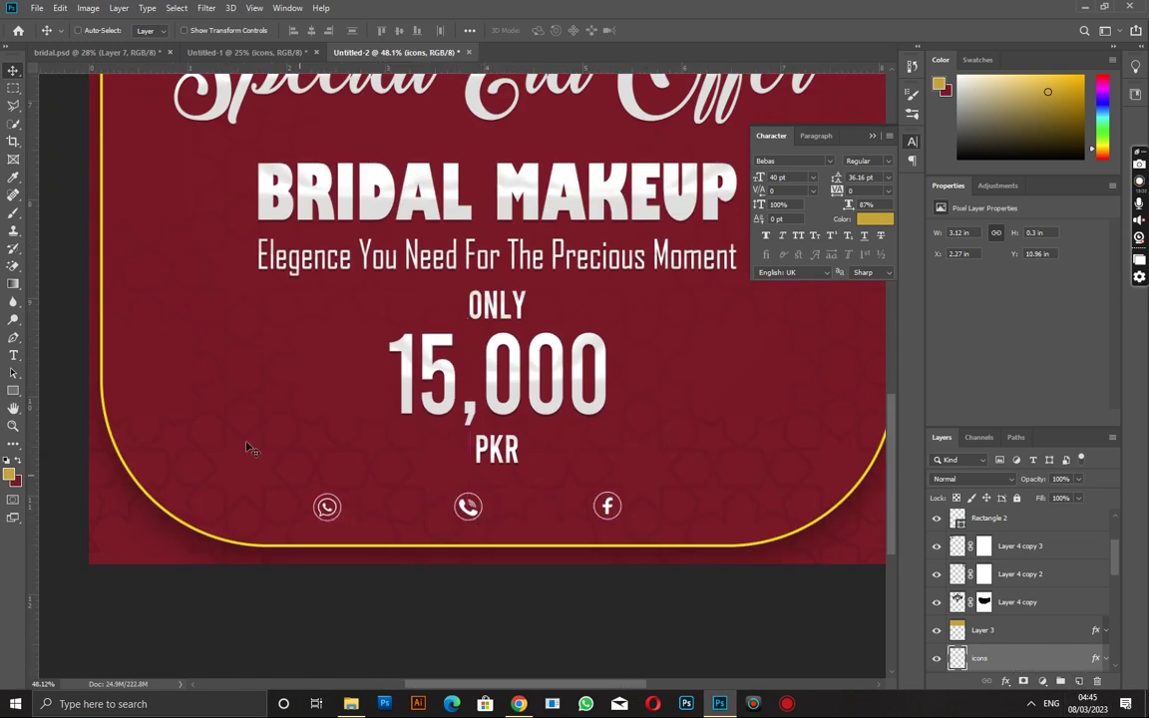
# Step: Add 'XXXXXXXXXXXX' placeholder text beside the WhatsApp icon with a white Color Overlay
pyautogui.press('t')
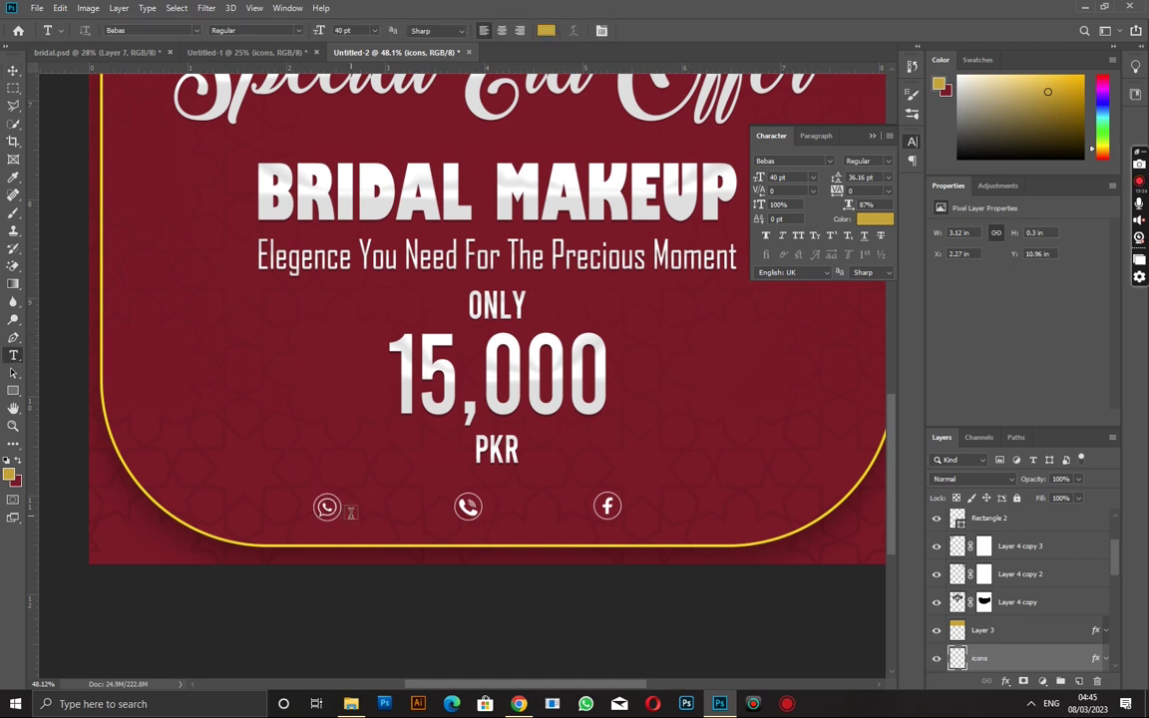
pyautogui.click(350, 512)
pyautogui.write('XXX')
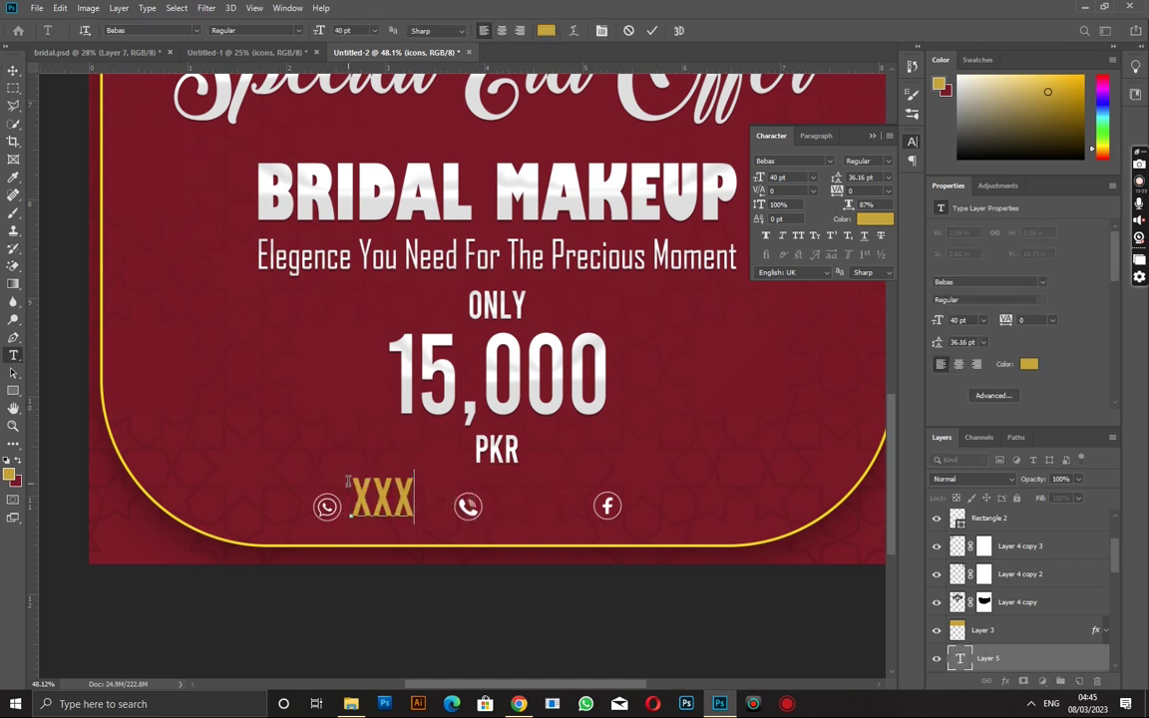
pyautogui.write('XXXXXXXXXXX')
pyautogui.click(13, 70)
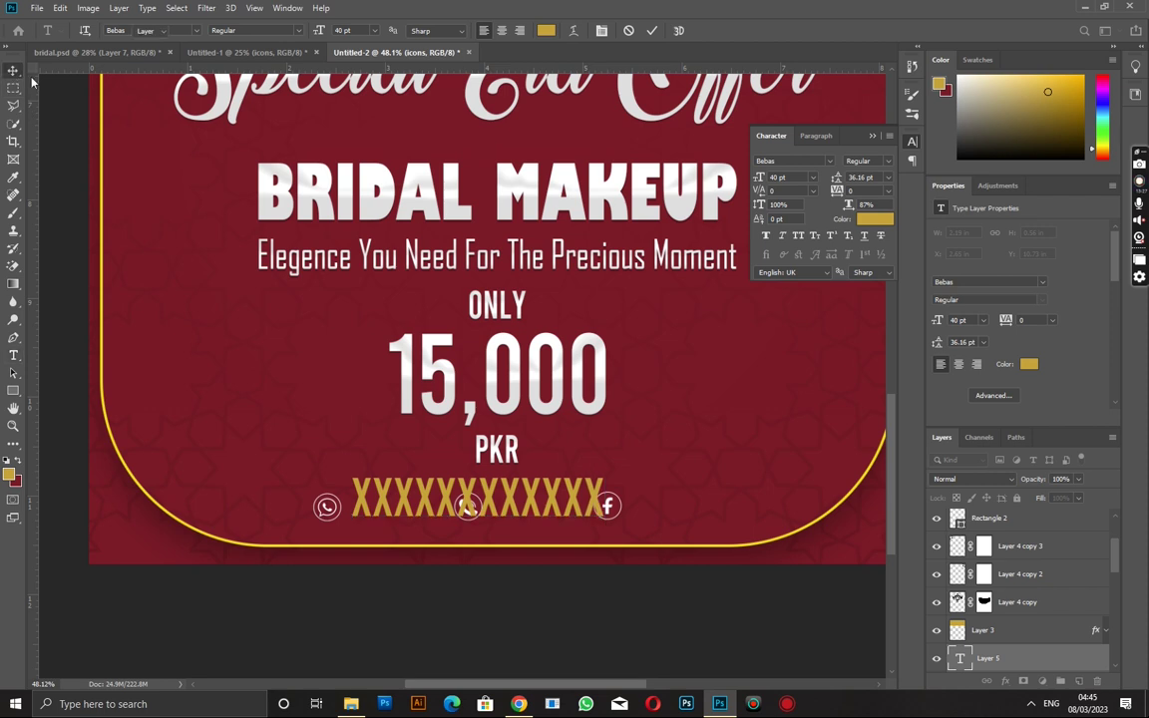
pyautogui.rightClick(947, 385)
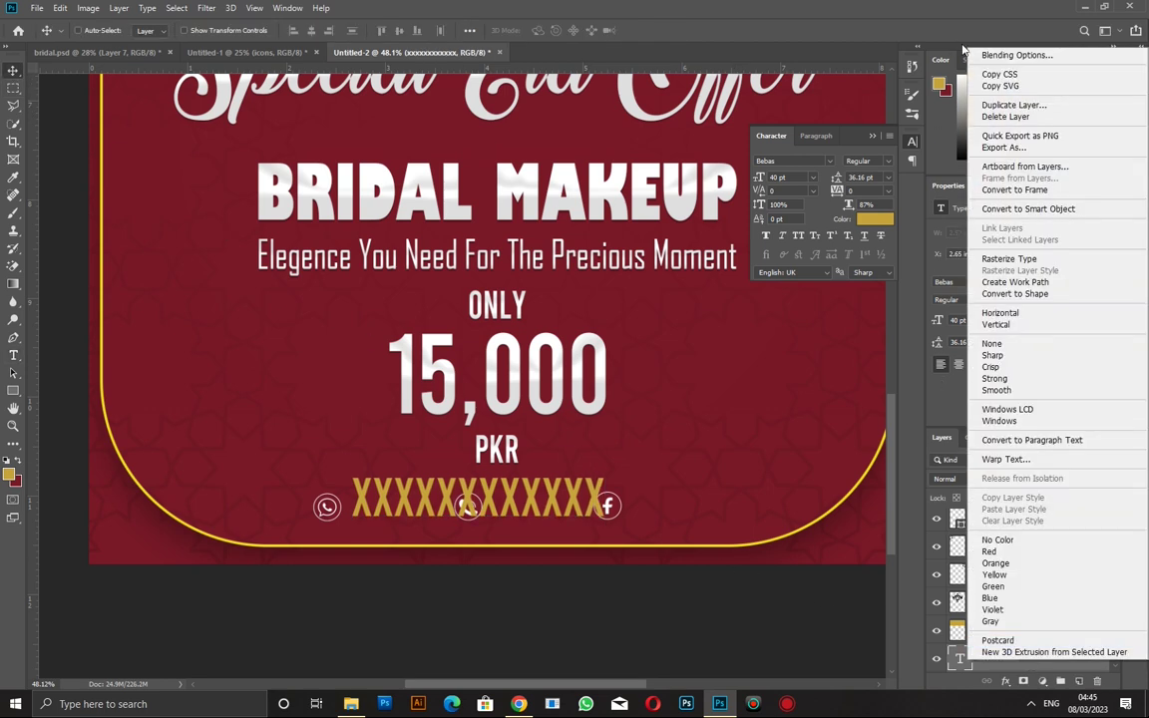
pyautogui.click(1012, 54)
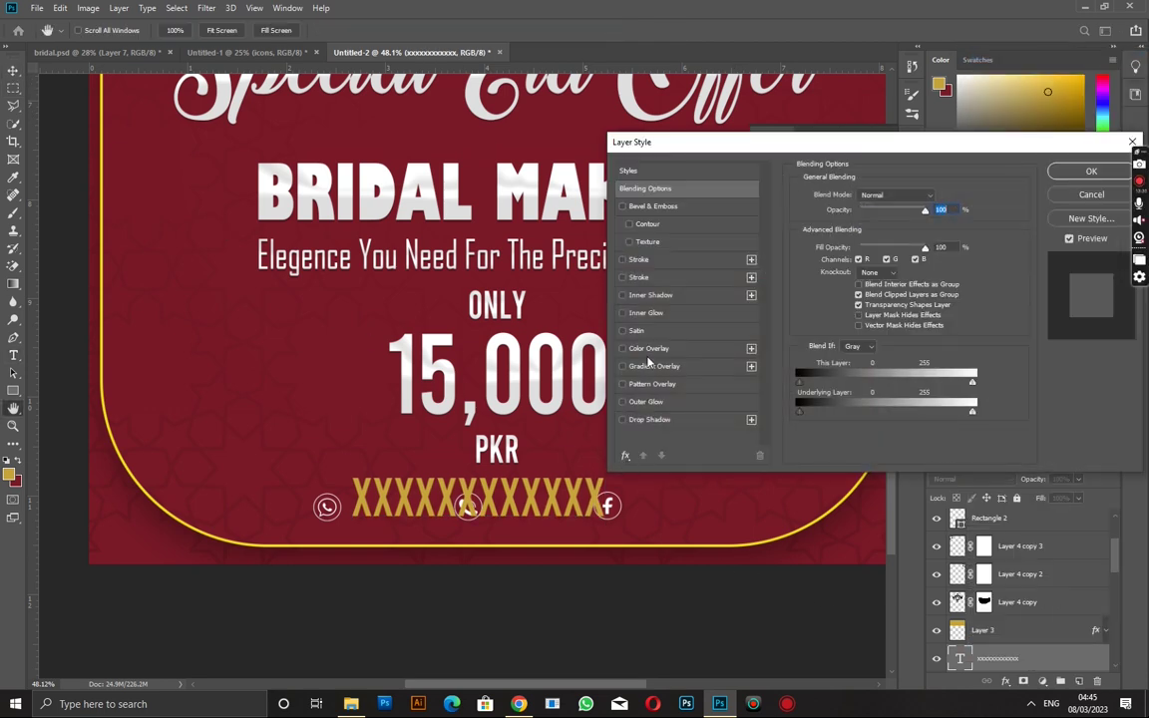
pyautogui.click(648, 348)
pyautogui.click(1091, 172)
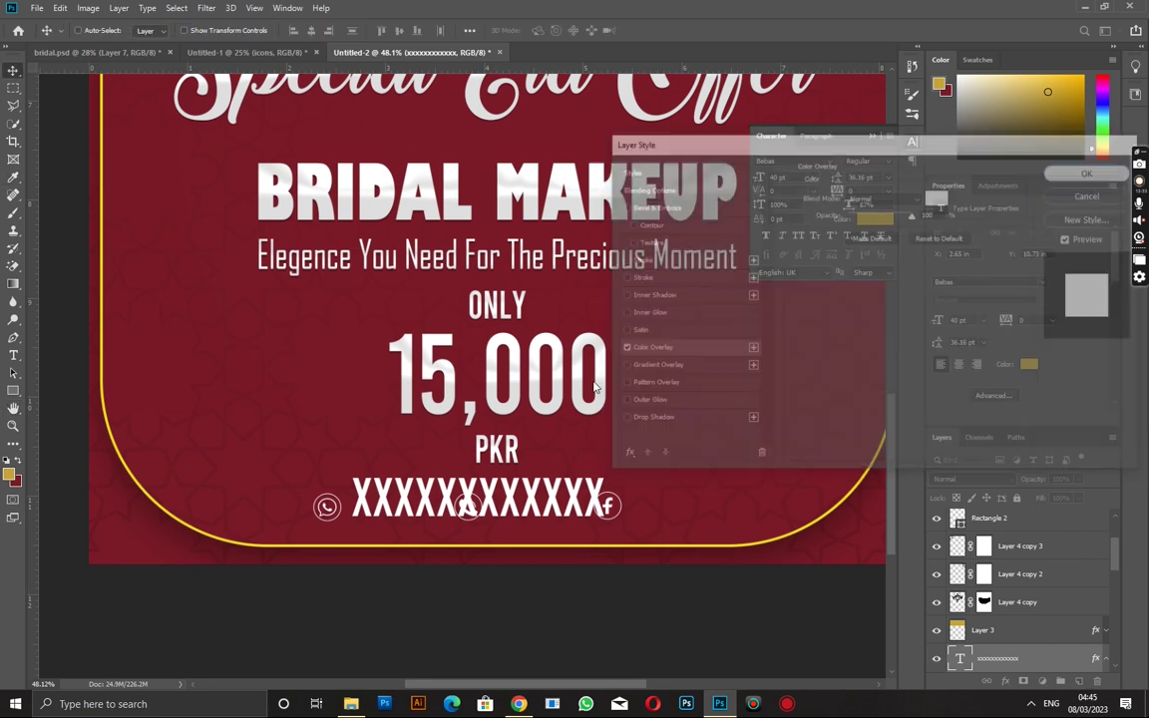
# Step: Shrink the placeholder text and line it up next to the WhatsApp icon
pyautogui.hotkey('ctrl', 't')
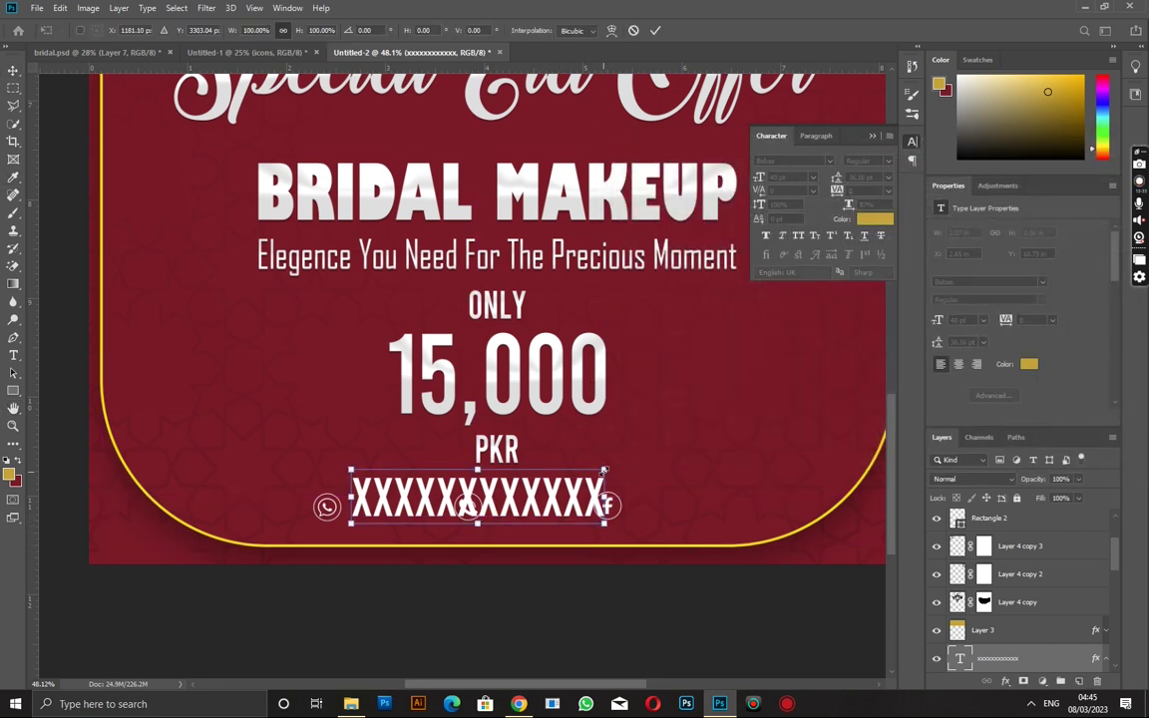
pyautogui.moveTo(604, 469); pyautogui.dragTo(482, 496)
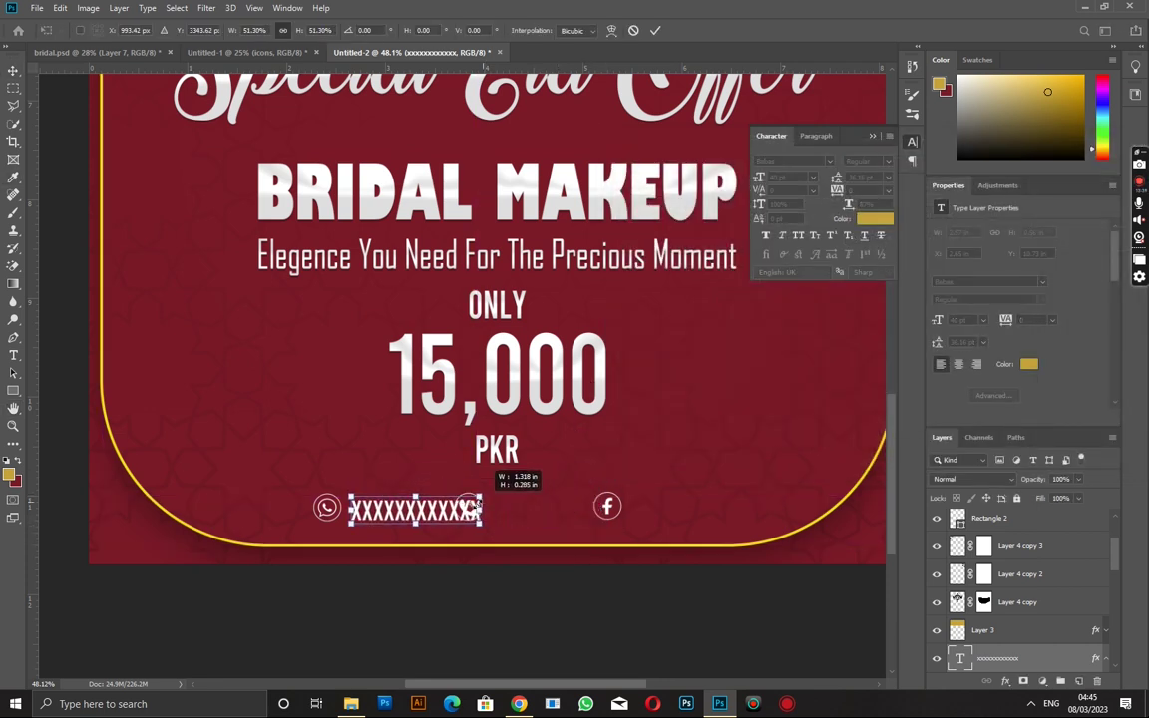
pyautogui.moveTo(482, 502); pyautogui.dragTo(457, 512)
pyautogui.press('Return')
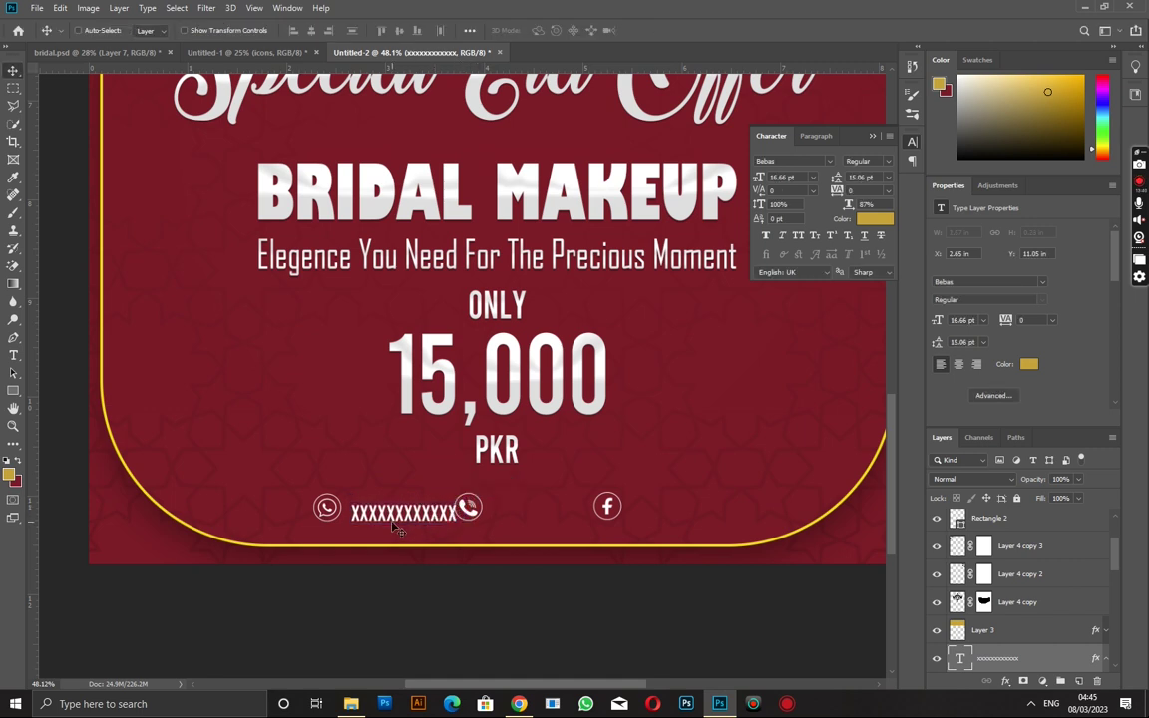
pyautogui.scroll(1, 440, 526)
pyautogui.scroll(1, 380, 530)
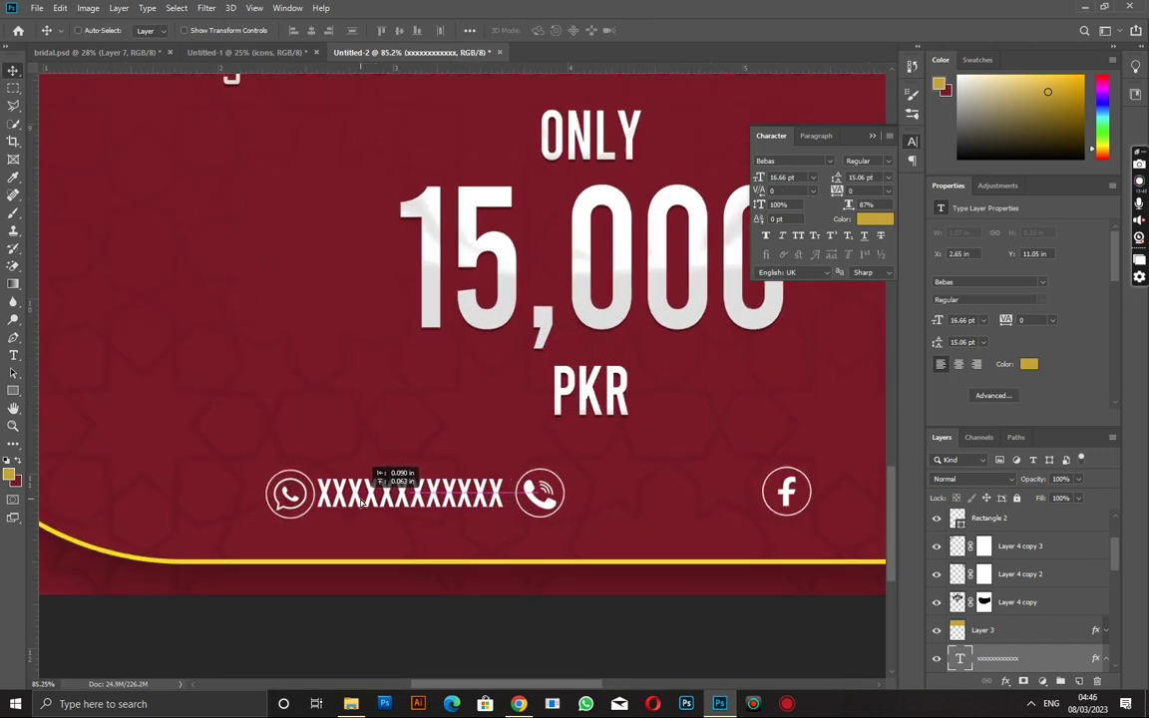
pyautogui.moveTo(369, 503); pyautogui.dragTo(361, 508)
pyautogui.press('Up')
pyautogui.press('Up')
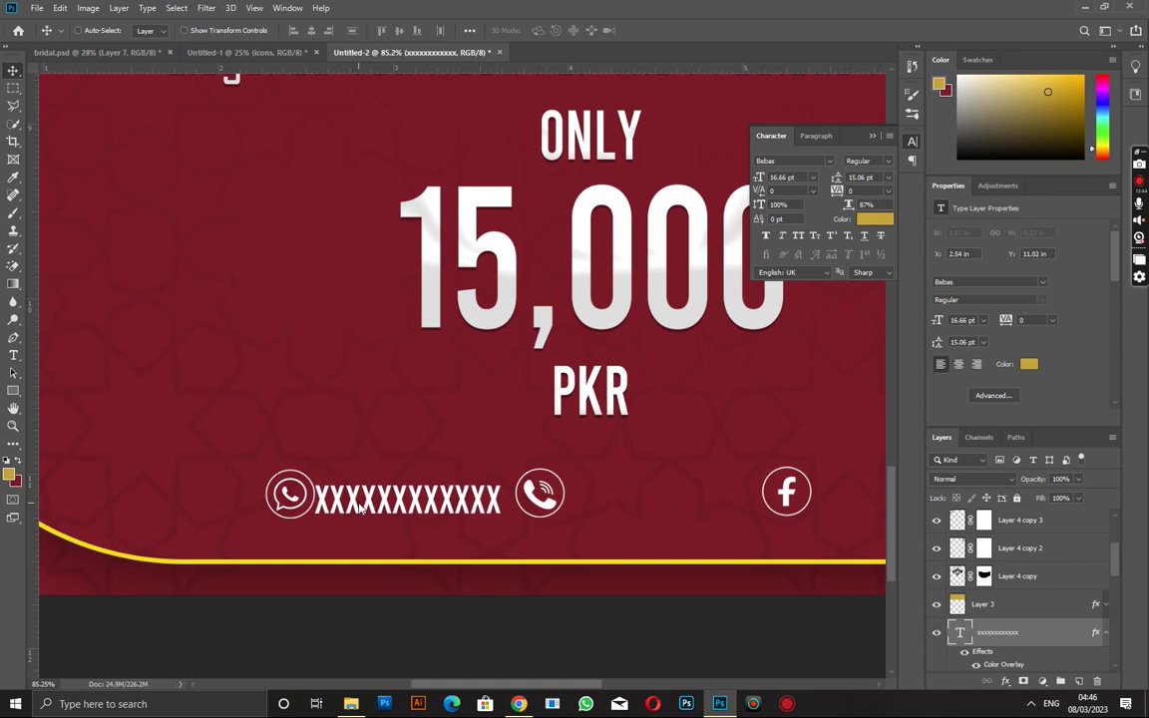
pyautogui.press('Up')
pyautogui.press('Up')
pyautogui.press('Up')
pyautogui.press('Up')
pyautogui.press('Right')
pyautogui.press('Right')
pyautogui.press('Right')
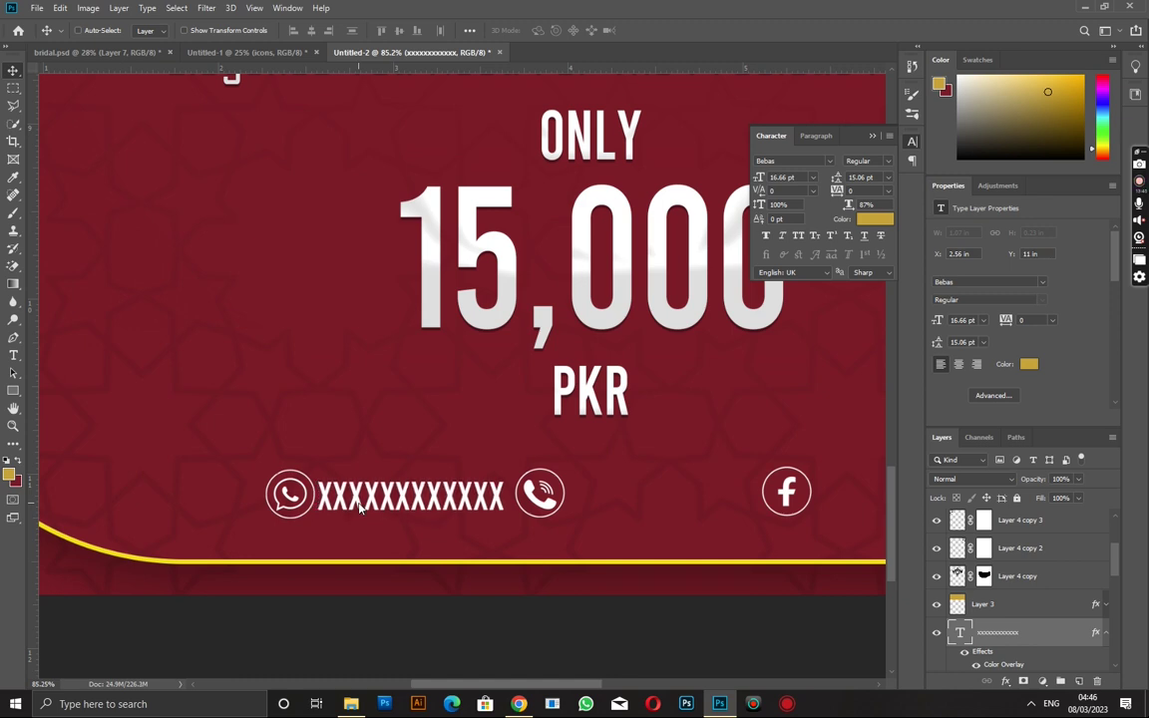
pyautogui.hscroll(2, 398, 505)
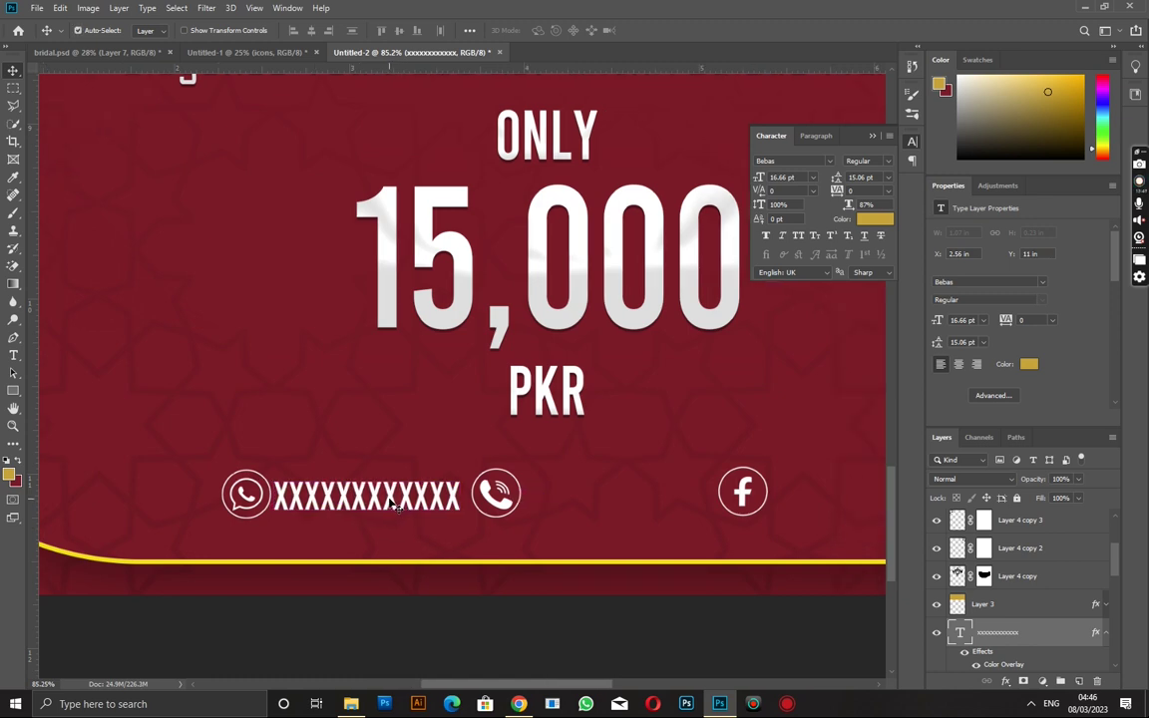
pyautogui.hotkey('ctrl', 't')
pyautogui.moveTo(459, 477); pyautogui.dragTo(452, 478)
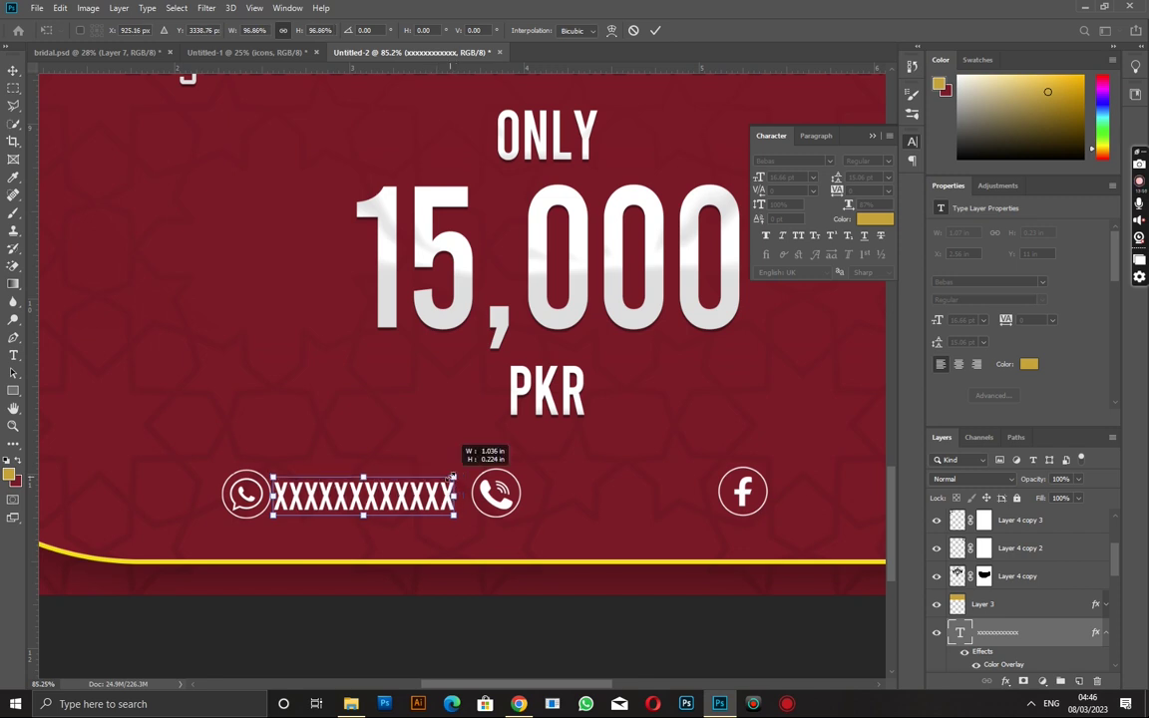
pyautogui.press('Return')
# Step: Duplicate the placeholder text beside the phone and Facebook icons
pyautogui.moveTo(347, 506); pyautogui.dragTo(545, 515)
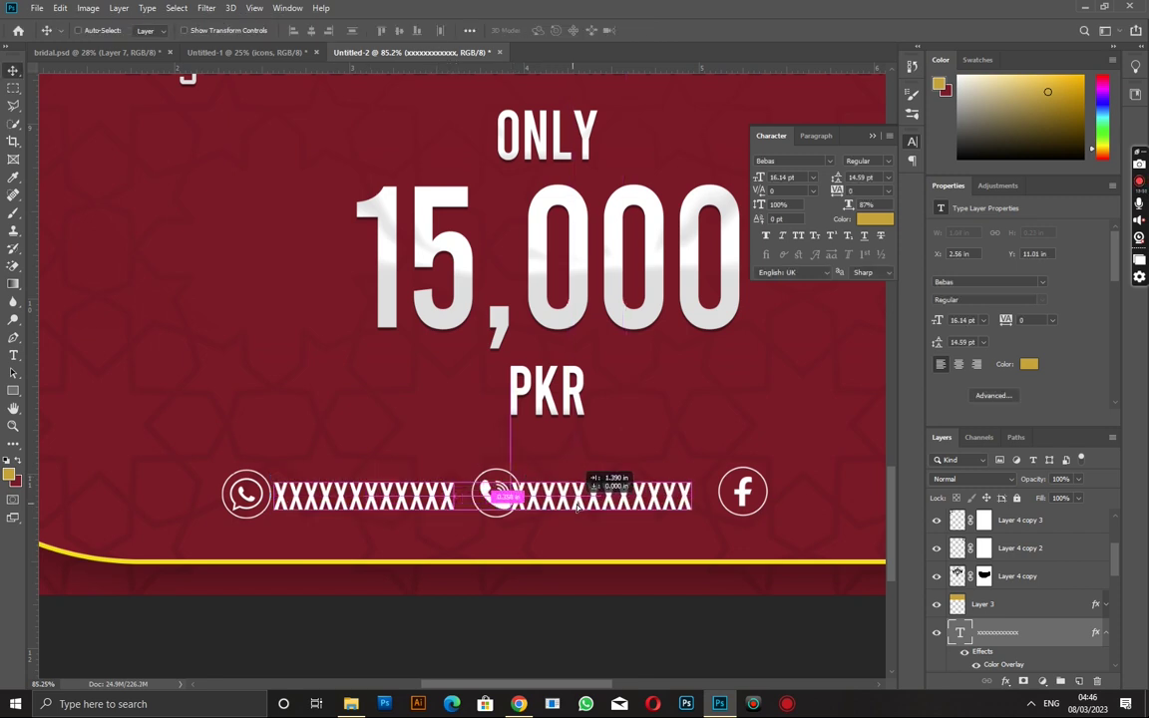
pyautogui.hscroll(6, 544, 514)
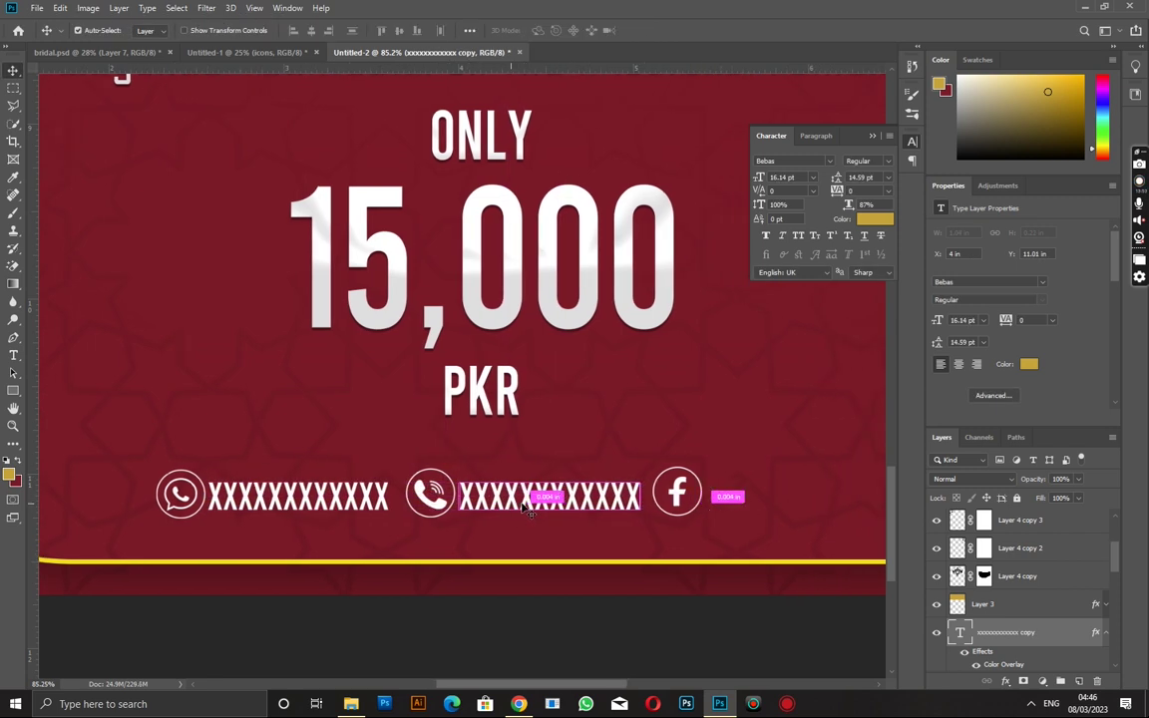
pyautogui.moveTo(458, 495)
pyautogui.mouseDown()
pyautogui.moveTo(710, 489)
pyautogui.moveTo(619, 502)
pyautogui.mouseUp()
pyautogui.scroll(-3, 598, 505)
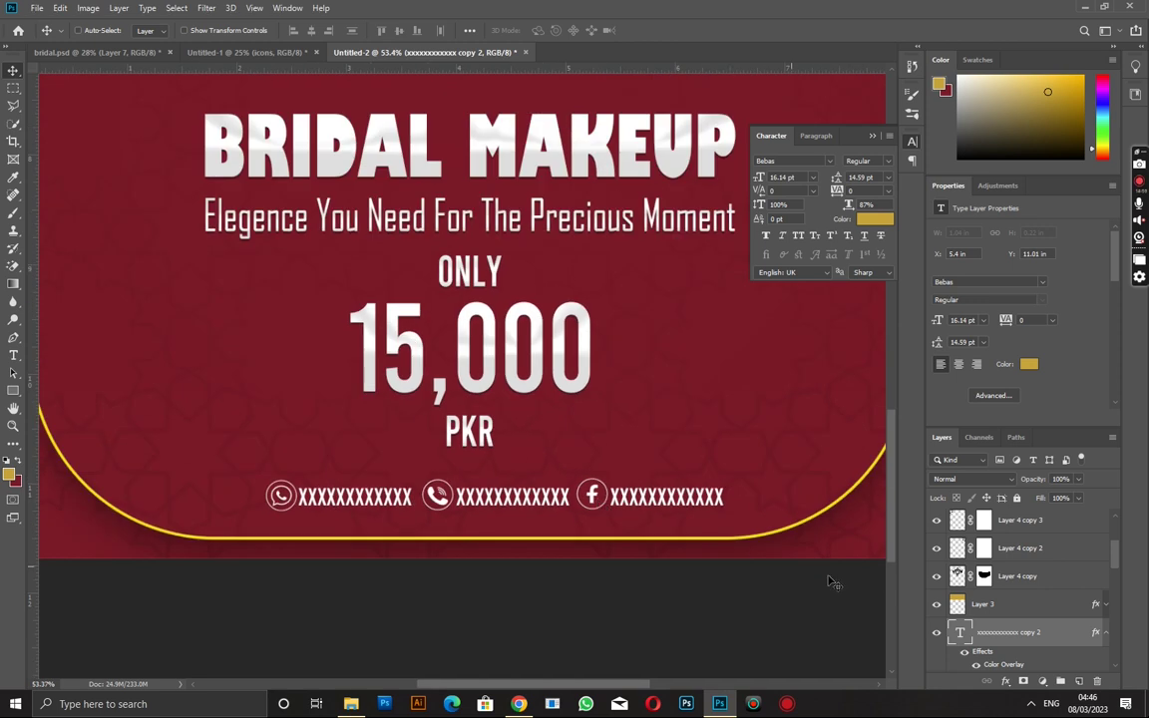
# Step: Group the three placeholder texts with the icons layer as Group 1 and centre it horizontally
pyautogui.scroll(-3, 983, 630)
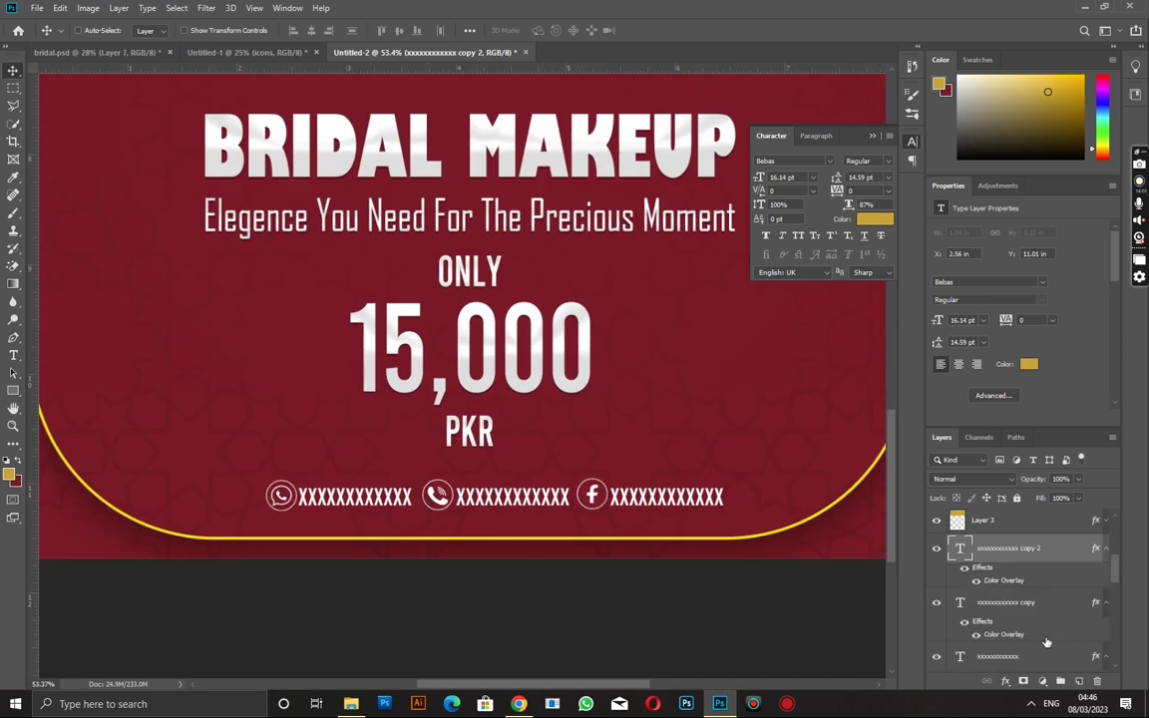
pyautogui.keyDown('shift'); pyautogui.click(1046, 644); pyautogui.keyUp('shift')
pyautogui.keyDown('alt'); pyautogui.click(1104, 548); pyautogui.keyUp('alt')
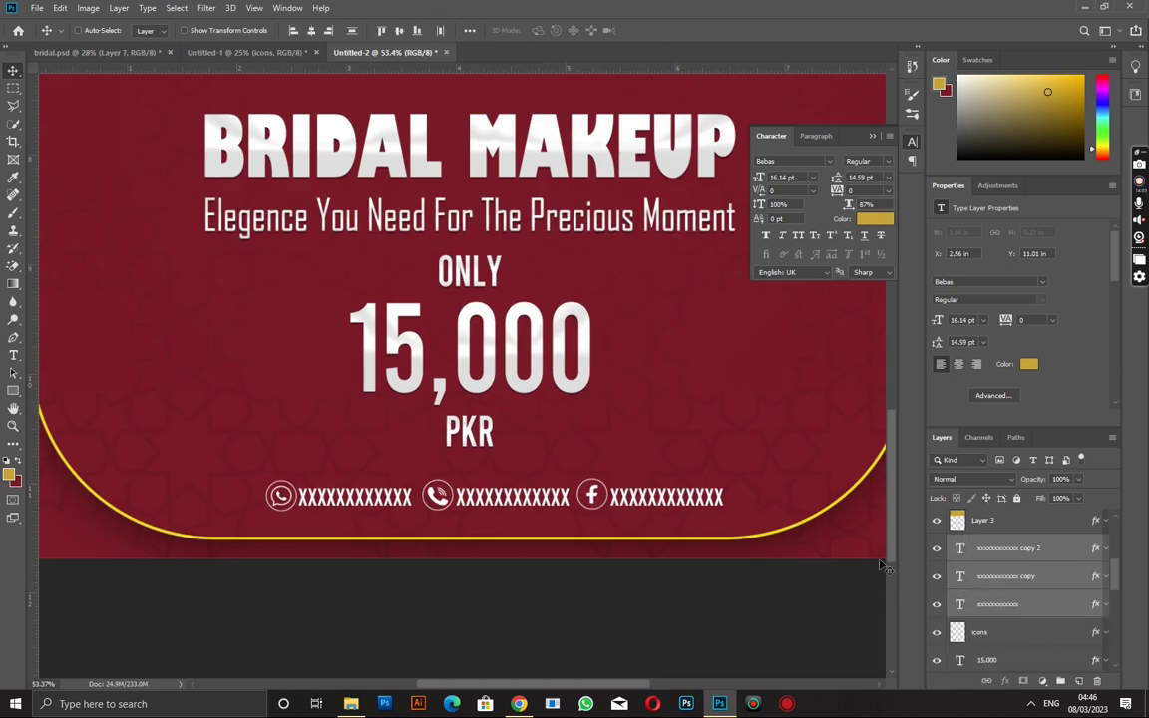
pyautogui.keyDown('shift'); pyautogui.click(594, 505); pyautogui.keyUp('shift')
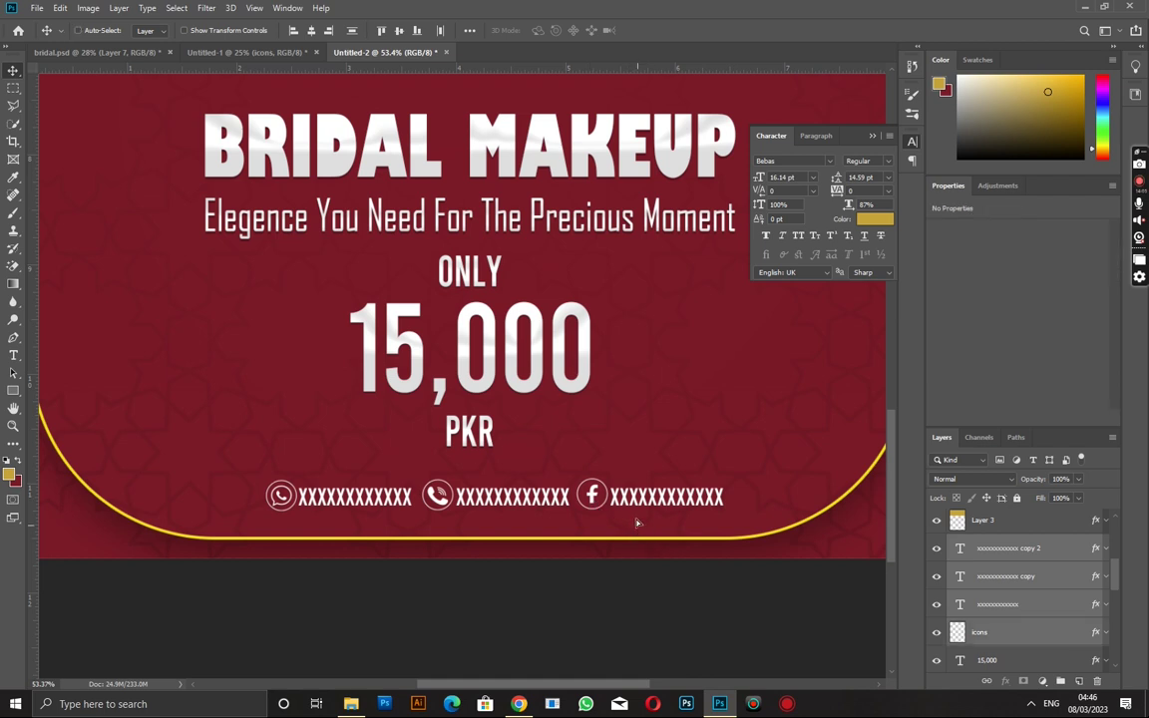
pyautogui.moveTo(636, 522); pyautogui.dragTo(628, 496)
pyautogui.hotkey('ctrl', 'z')
pyautogui.hotkey('ctrl', 'g')
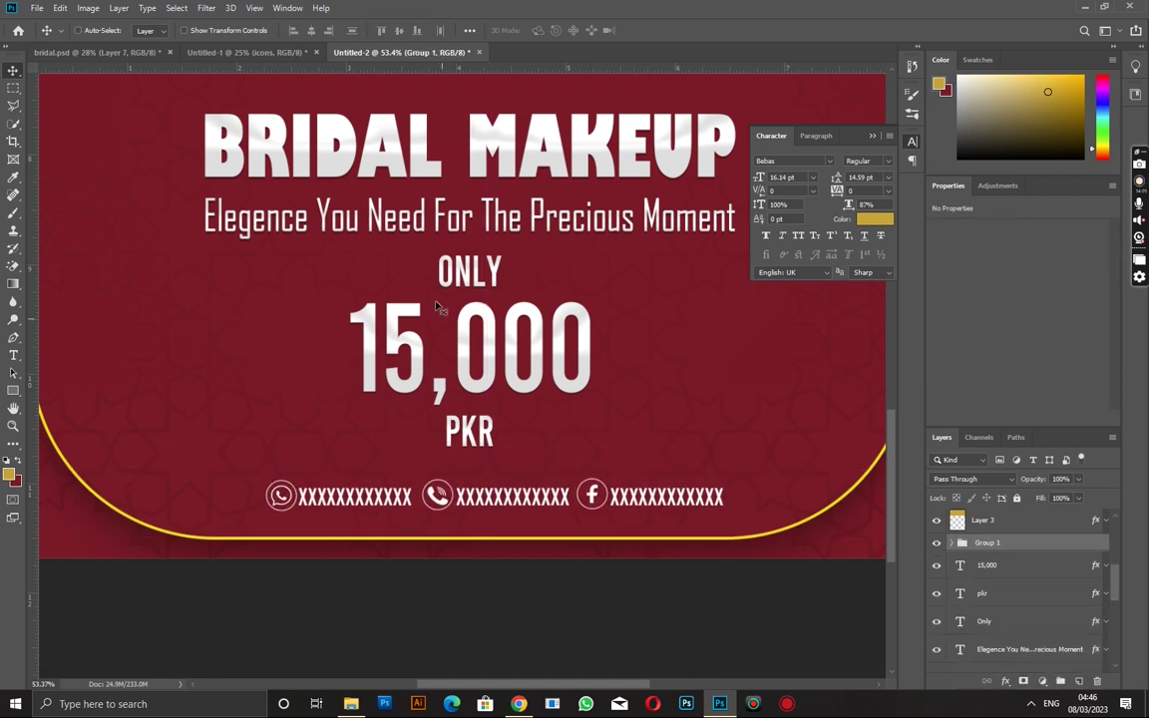
pyautogui.keyDown('alt'); pyautogui.scroll(-3, 389, 276); pyautogui.keyUp('alt')
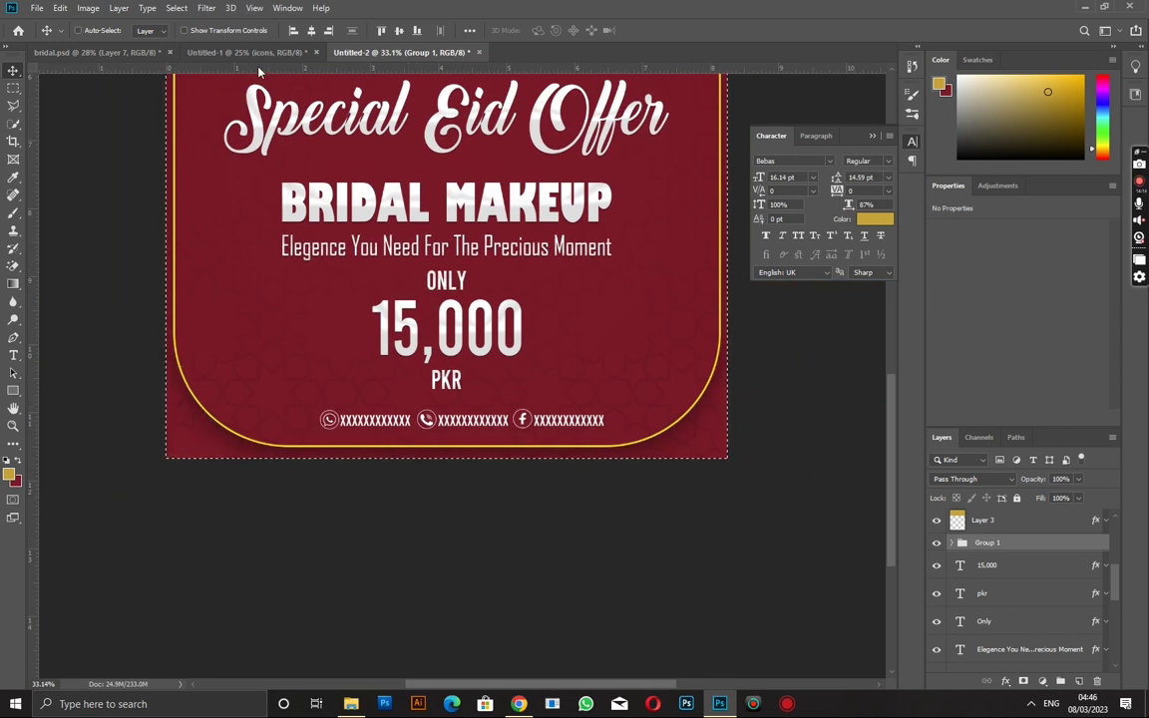
pyautogui.click(310, 31)
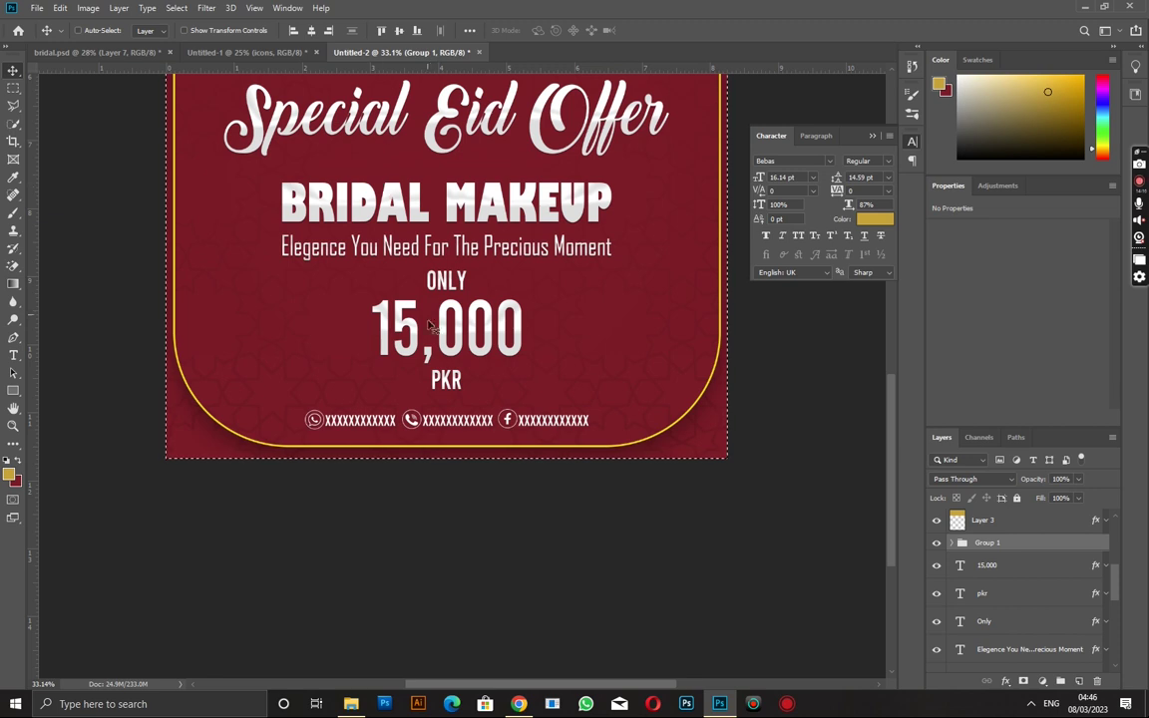
pyautogui.keyDown('alt'); pyautogui.scroll(-2, 431, 377); pyautogui.keyUp('alt')
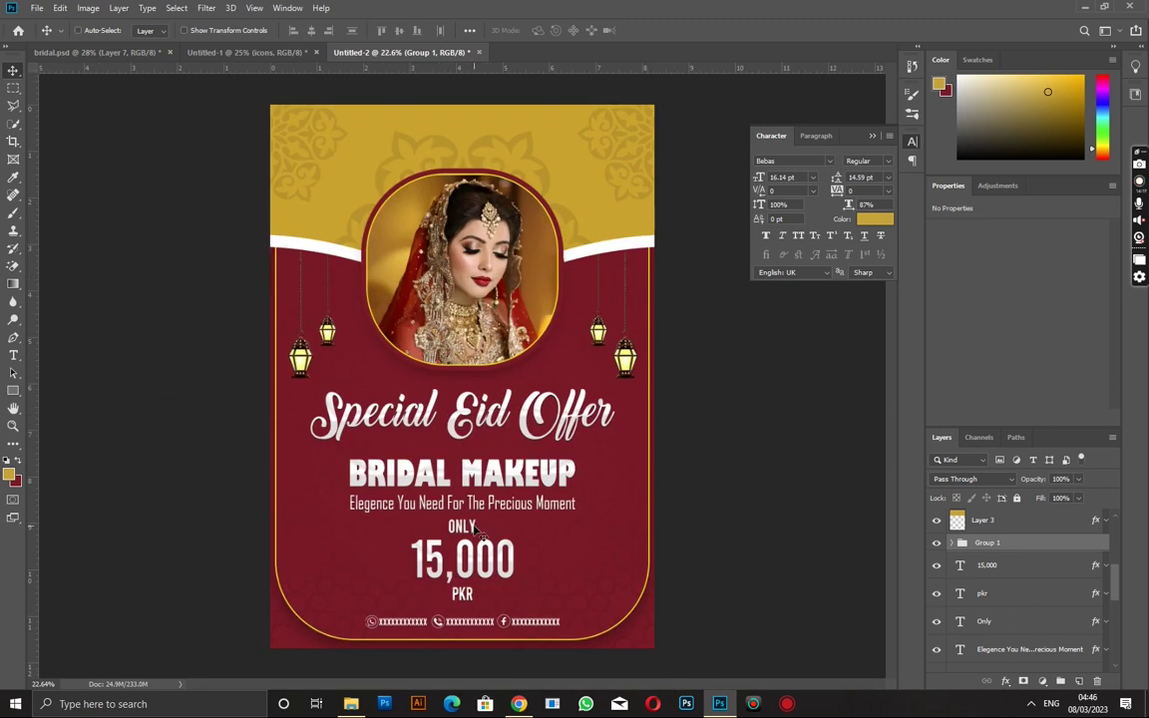
# Step: Nudge the contact group down and add empty Layer 5 above maroon Layer 1
pyautogui.press('Down')
pyautogui.press('Down')
pyautogui.press('Down')
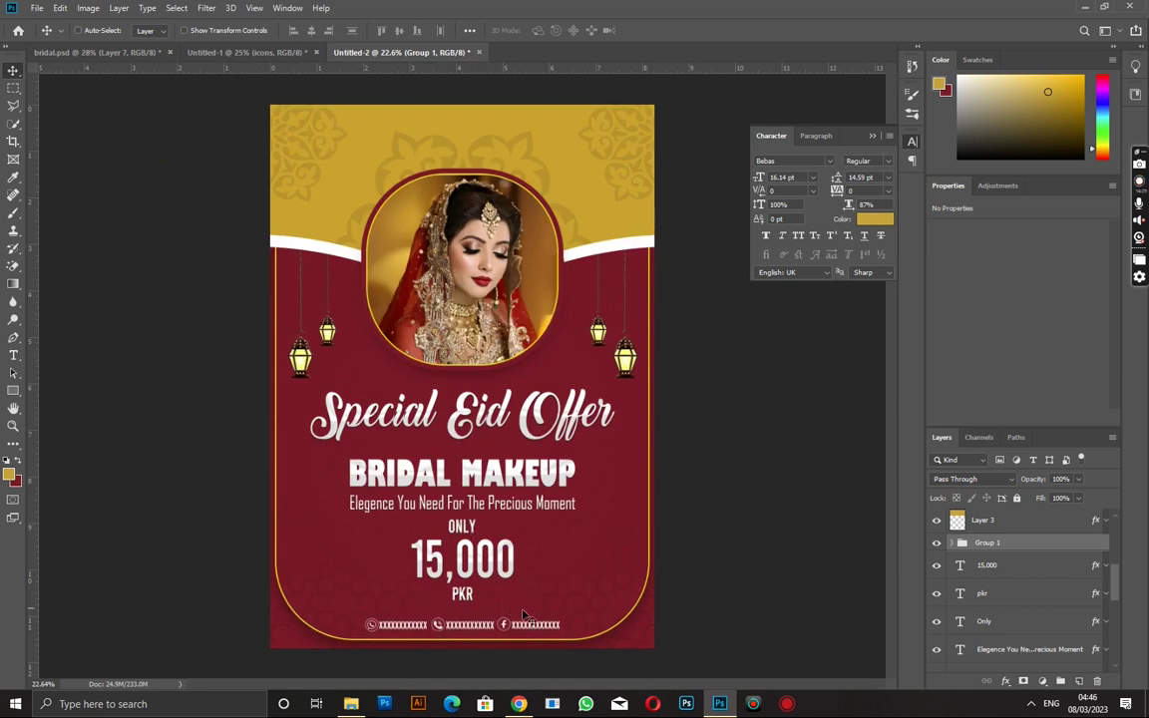
pyautogui.keyDown('alt'); pyautogui.scroll(1, 523, 613); pyautogui.keyUp('alt')
pyautogui.keyDown('ctrl'); pyautogui.click(524, 613); pyautogui.keyUp('ctrl')
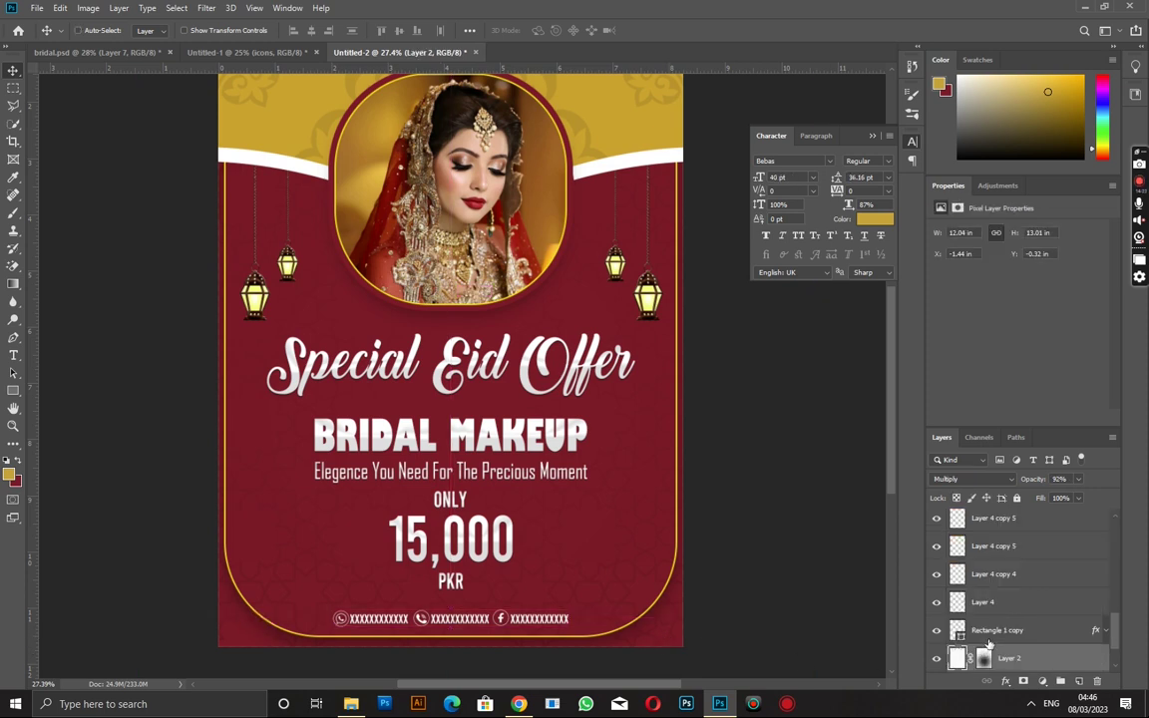
pyautogui.scroll(-2, 987, 644)
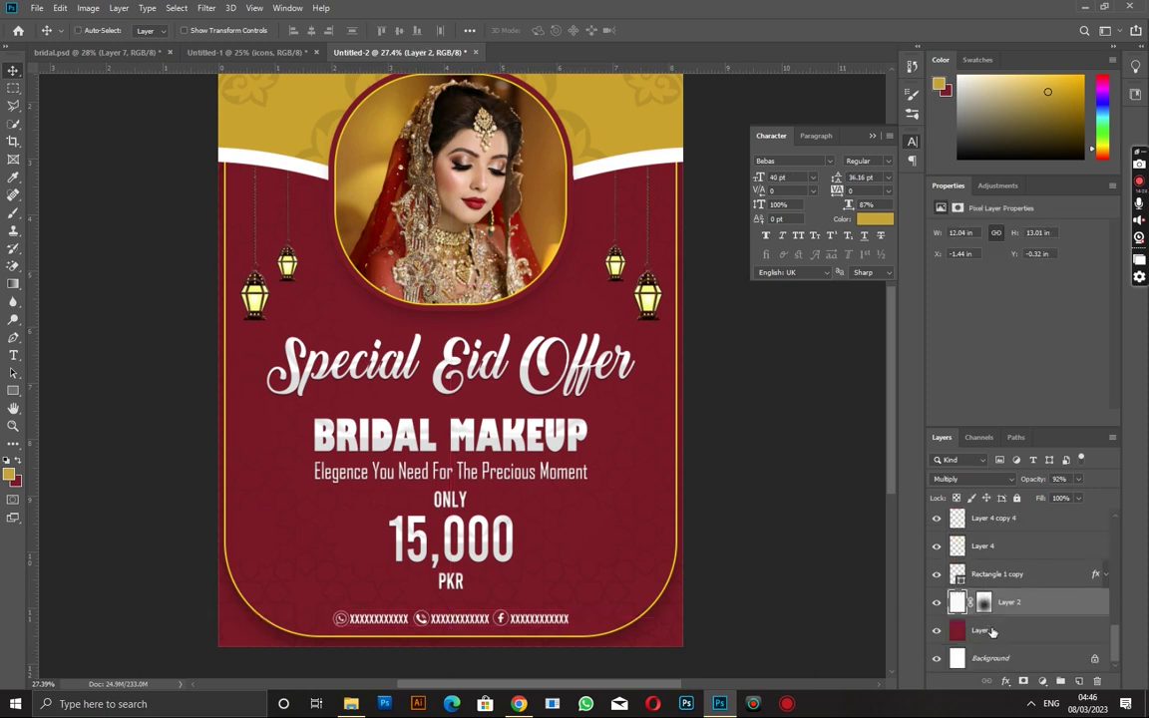
pyautogui.click(991, 630)
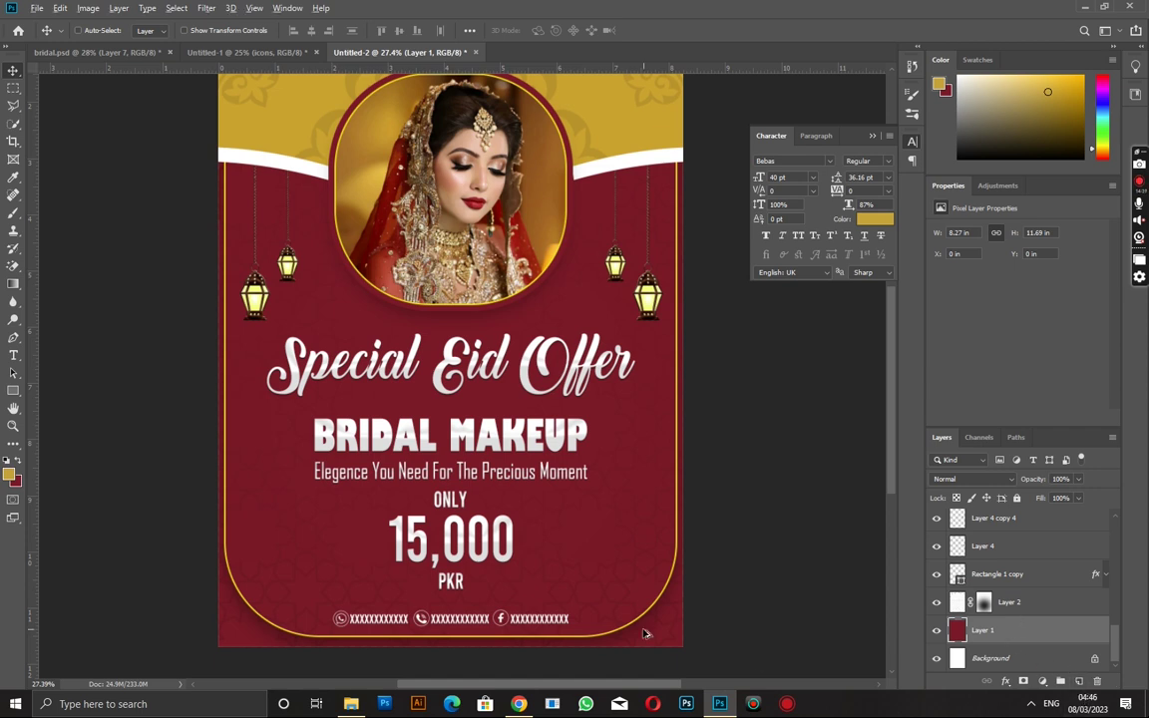
pyautogui.scroll(2, 643, 631)
pyautogui.scroll(-1, 736, 631)
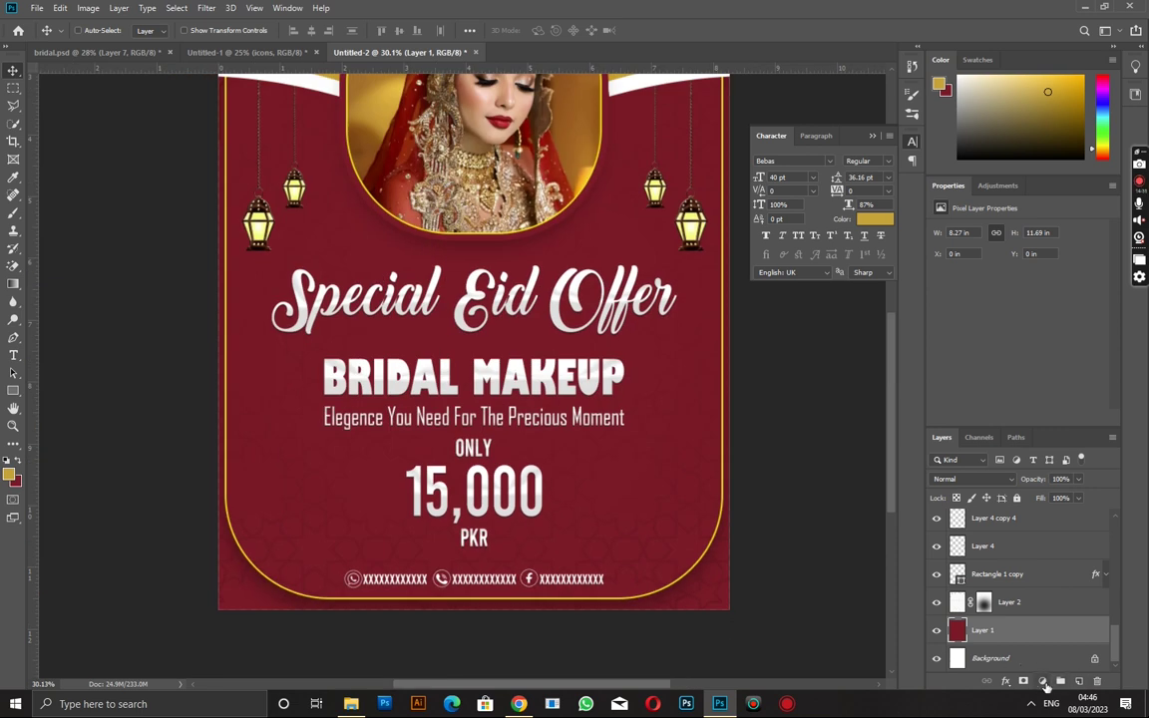
pyautogui.click(1078, 681)
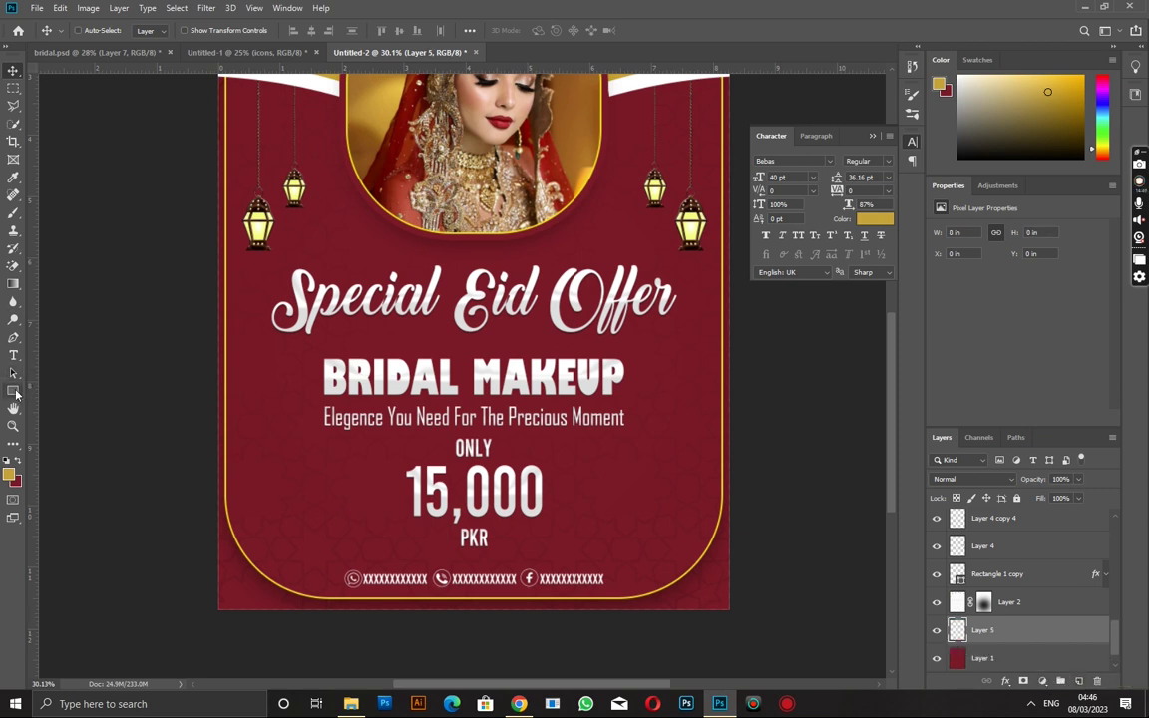
# Step: Select the Brush tool with the flyer's maroon 7f1c2a as the foreground colour
pyautogui.click(13, 390)
pyautogui.click(13, 213)
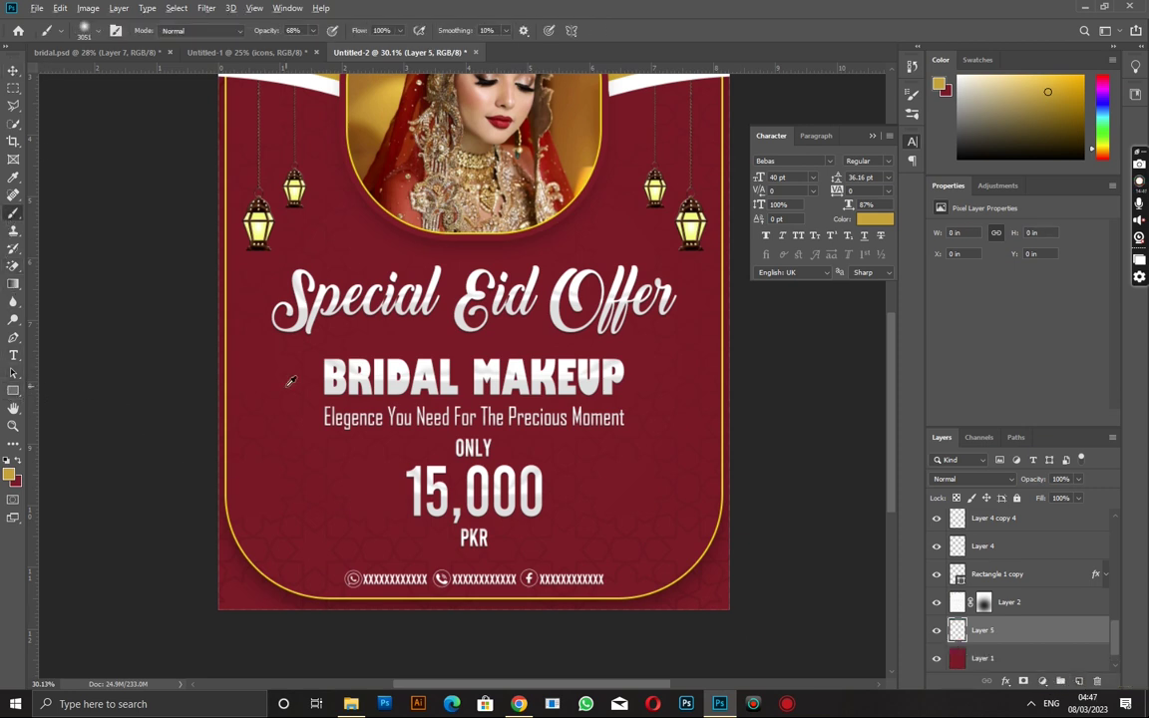
pyautogui.click(264, 384)
pyautogui.keyDown('alt'); pyautogui.click(241, 592); pyautogui.keyUp('alt')
pyautogui.click(10, 474)
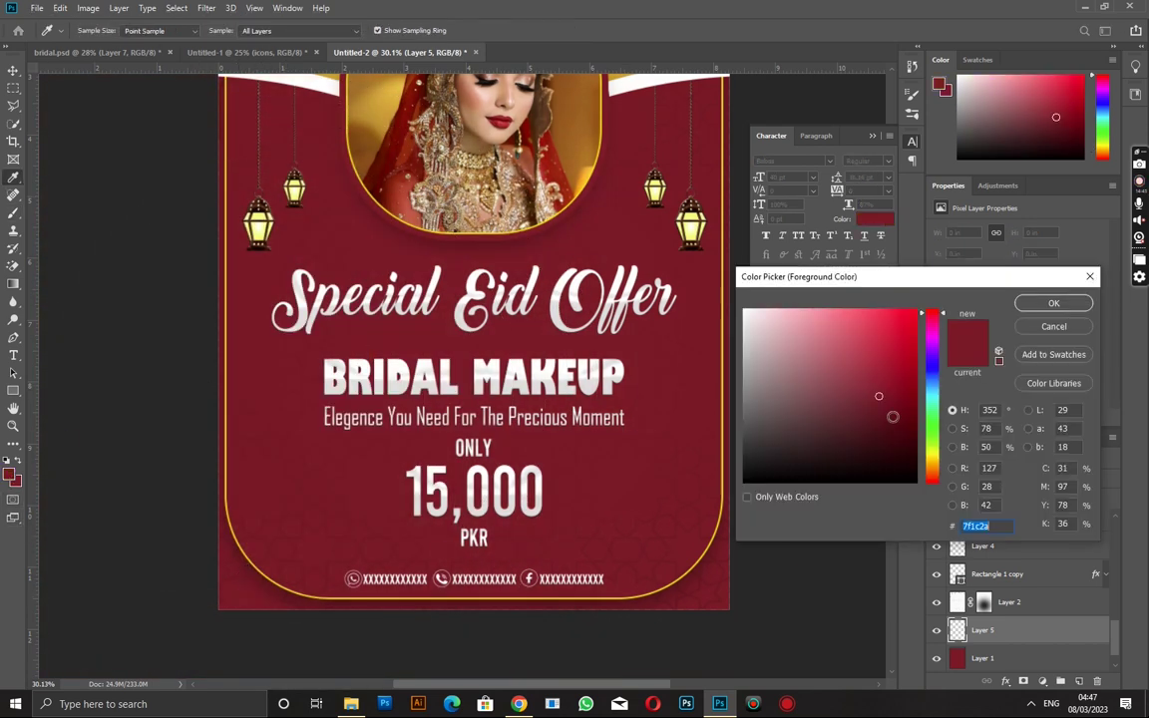
pyautogui.press('Return')
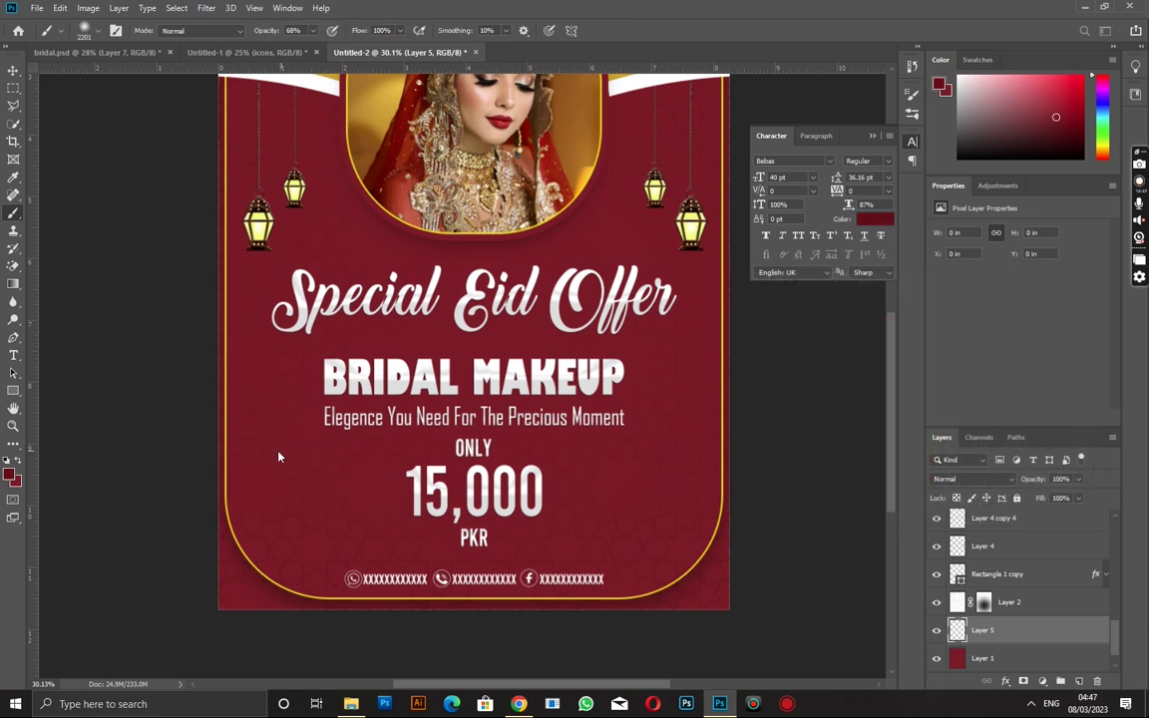
pyautogui.press('b')
# Step: Resize the soft brush to about 1016 px
pyautogui.moveTo(202, 480)
pyautogui.mouseDown()
pyautogui.moveTo(94, 468)
pyautogui.moveTo(150, 498)
pyautogui.mouseUp()
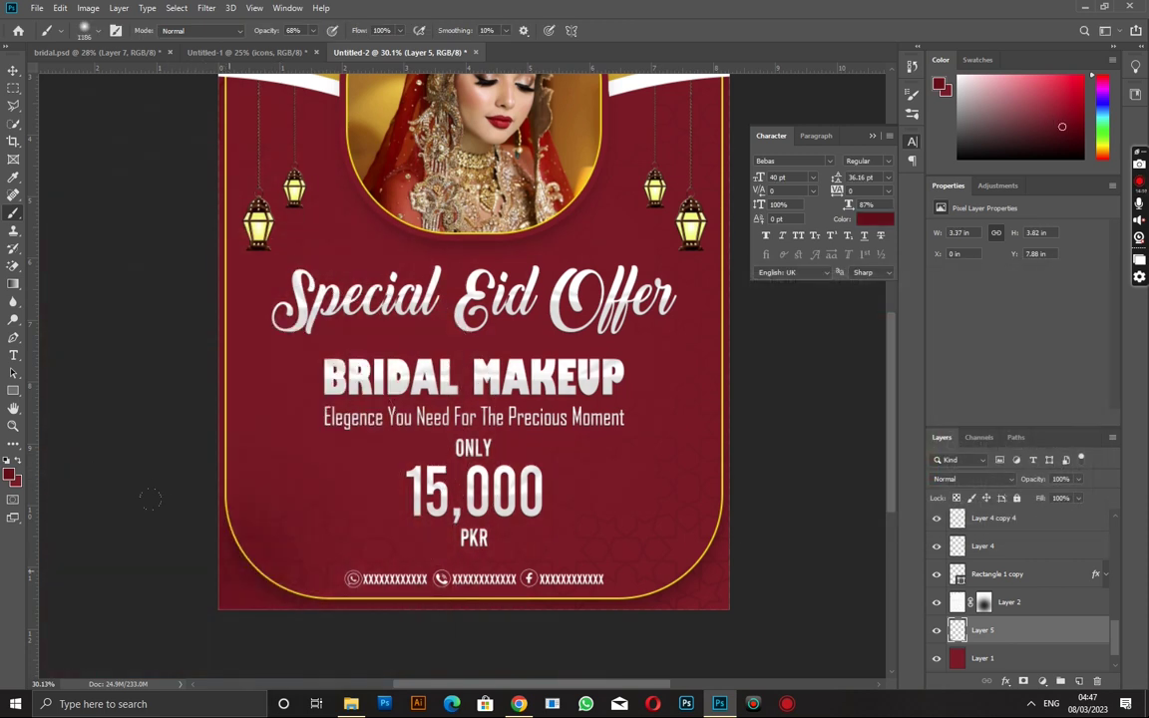
pyautogui.scroll(3, 214, 576)
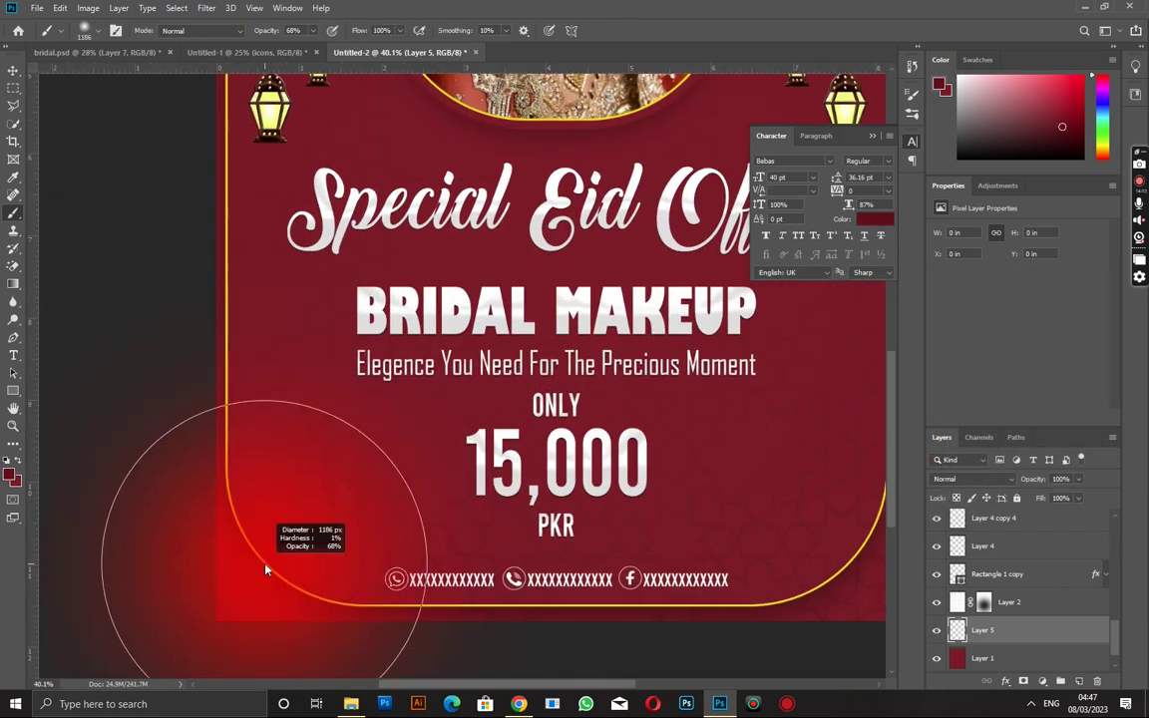
pyautogui.moveTo(204, 576)
pyautogui.mouseDown()
pyautogui.moveTo(149, 539)
pyautogui.moveTo(211, 566)
pyautogui.mouseUp()
pyautogui.scroll(-3, 222, 573)
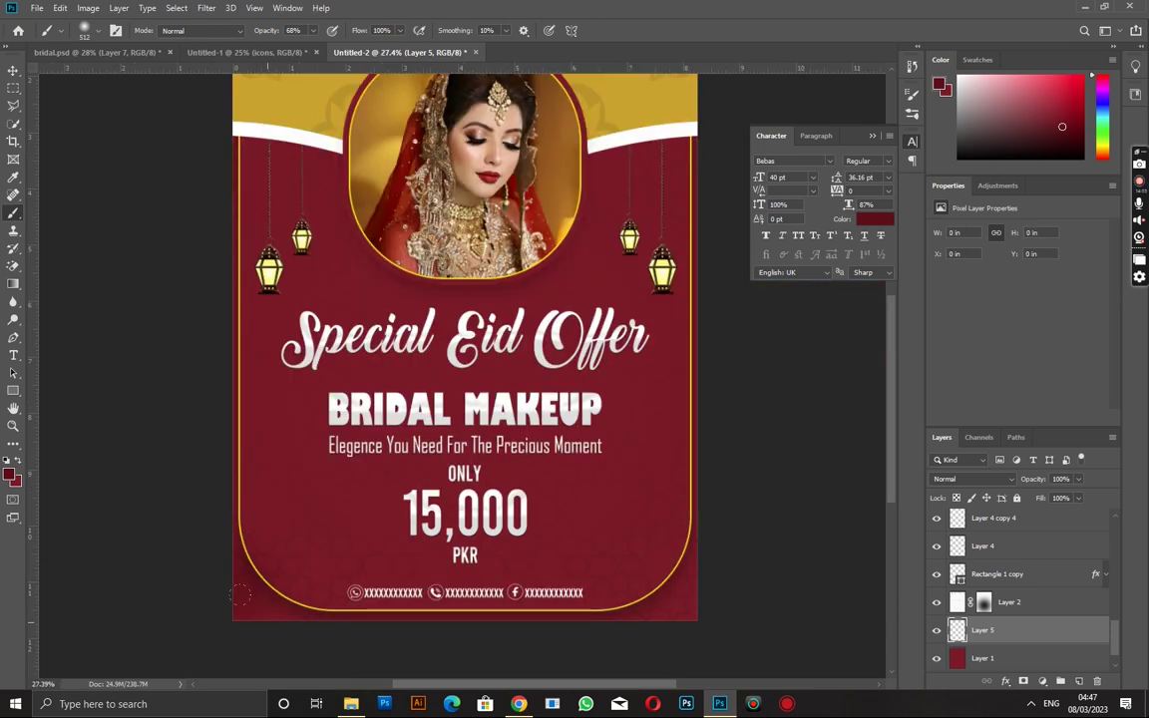
pyautogui.moveTo(257, 573); pyautogui.dragTo(228, 505)
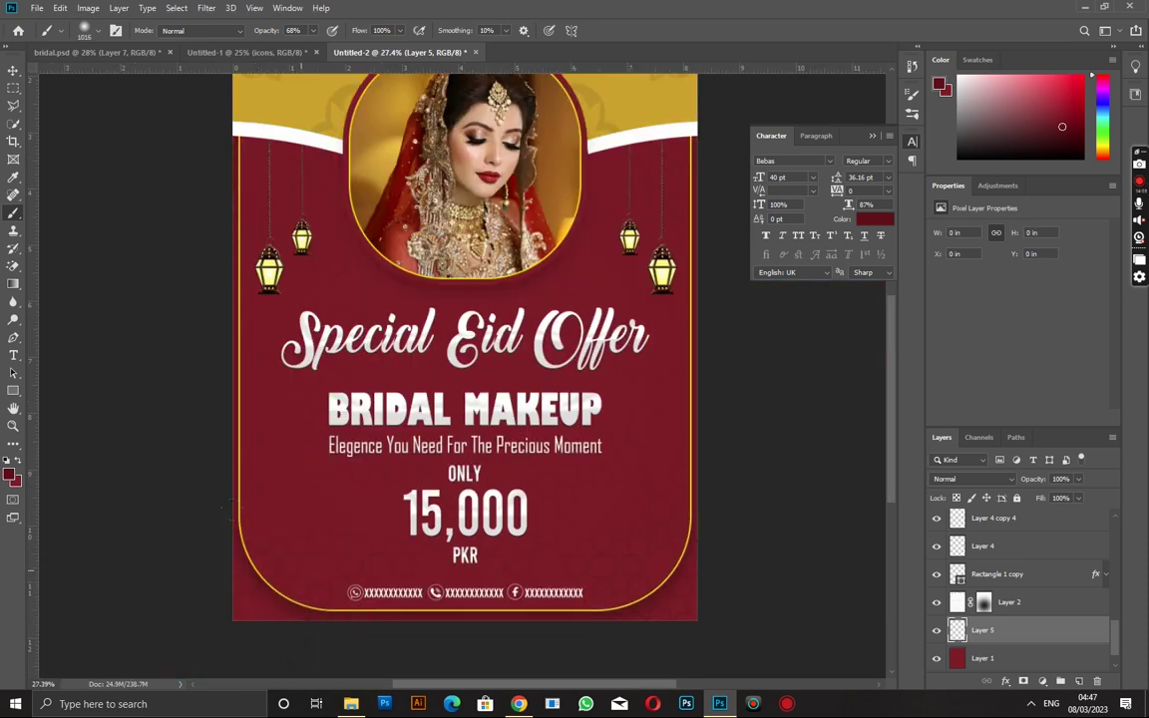
# Step: Paint soft dark maroon over the flyer's lower-left and lower-right corners
pyautogui.click(197, 529)
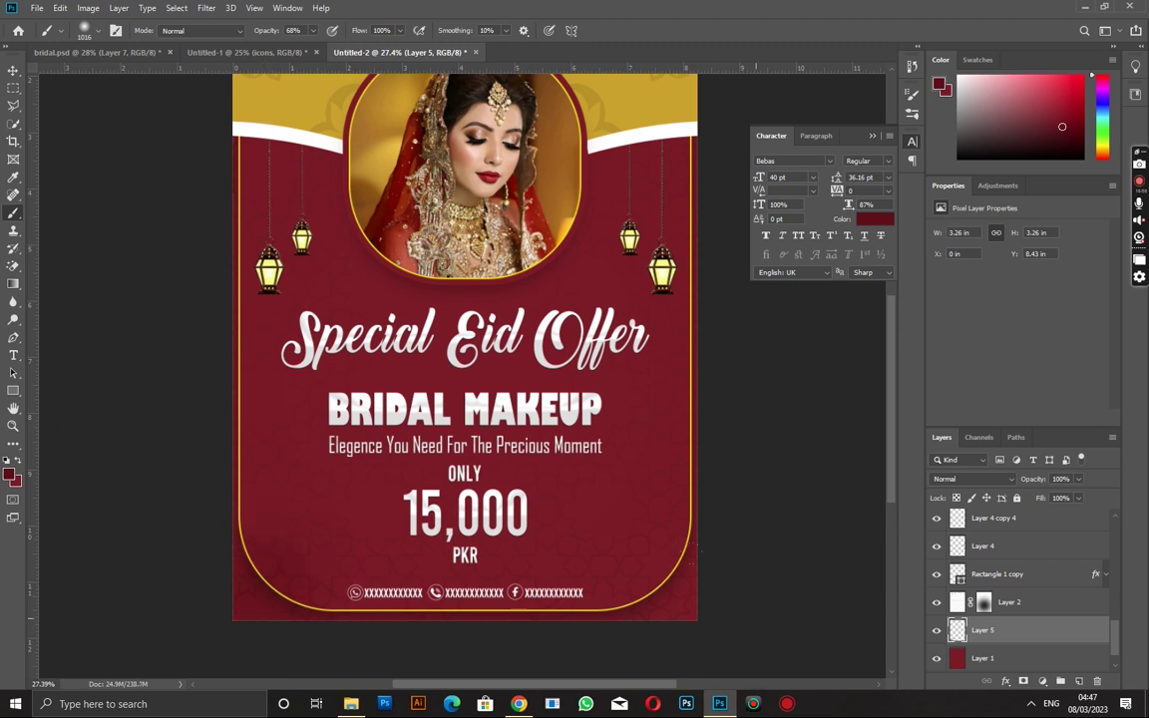
pyautogui.click(620, 531)
pyautogui.scroll(-3, 431, 579)
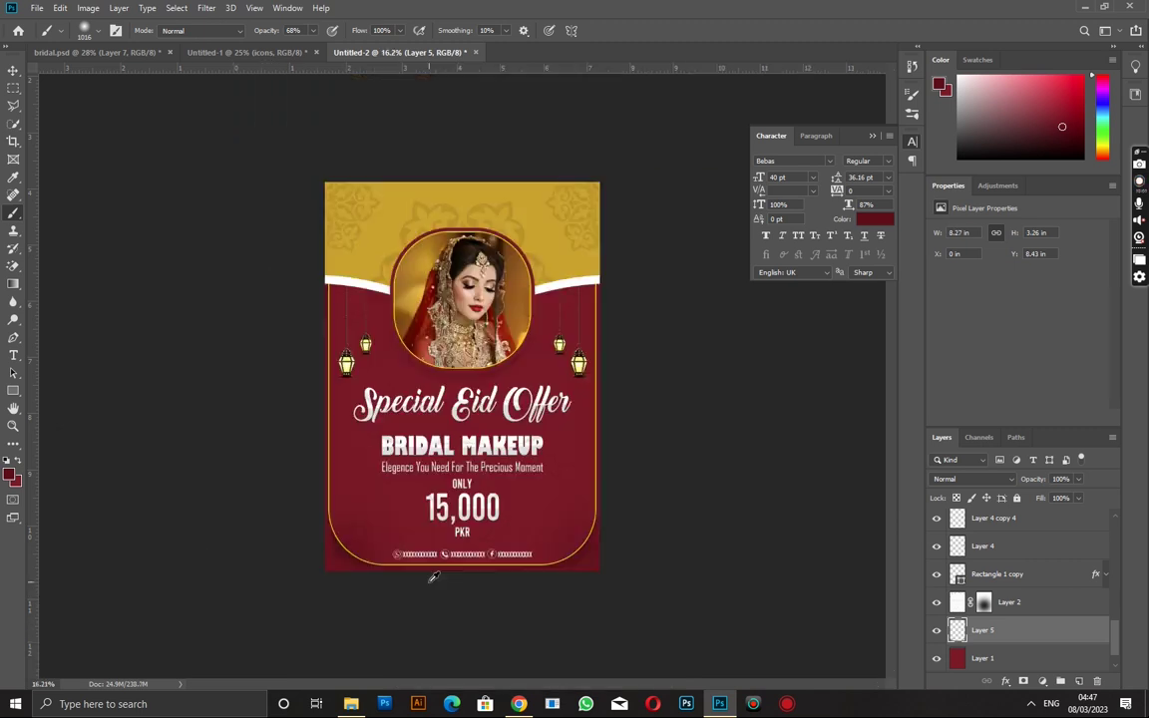
pyautogui.scroll(-1, 385, 558)
pyautogui.scroll(1, 420, 579)
pyautogui.scroll(2, 423, 578)
pyautogui.scroll(1, 422, 579)
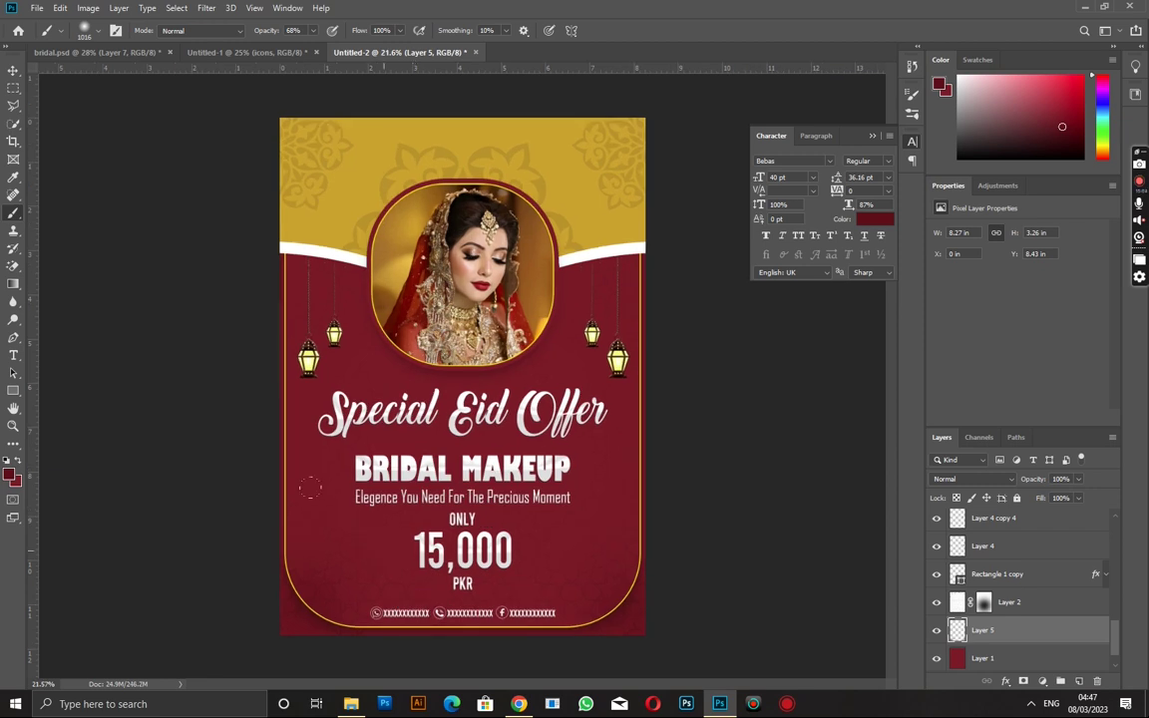
pyautogui.click(13, 70)
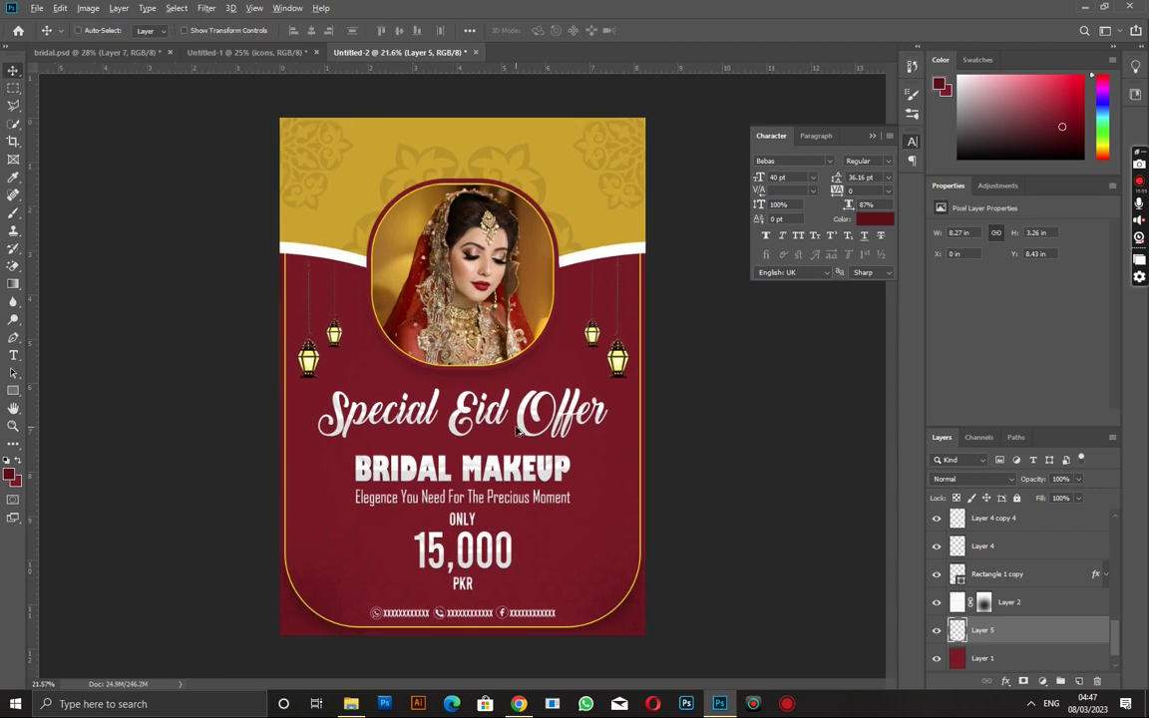
pyautogui.scroll(1, 465, 379)
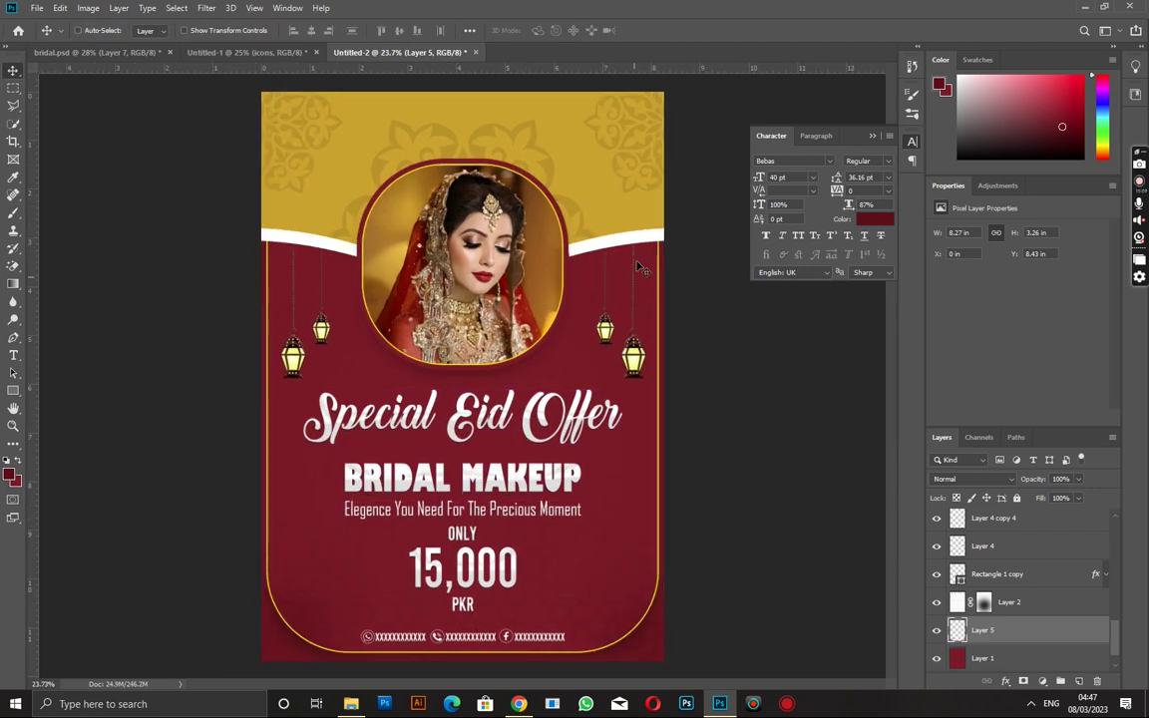